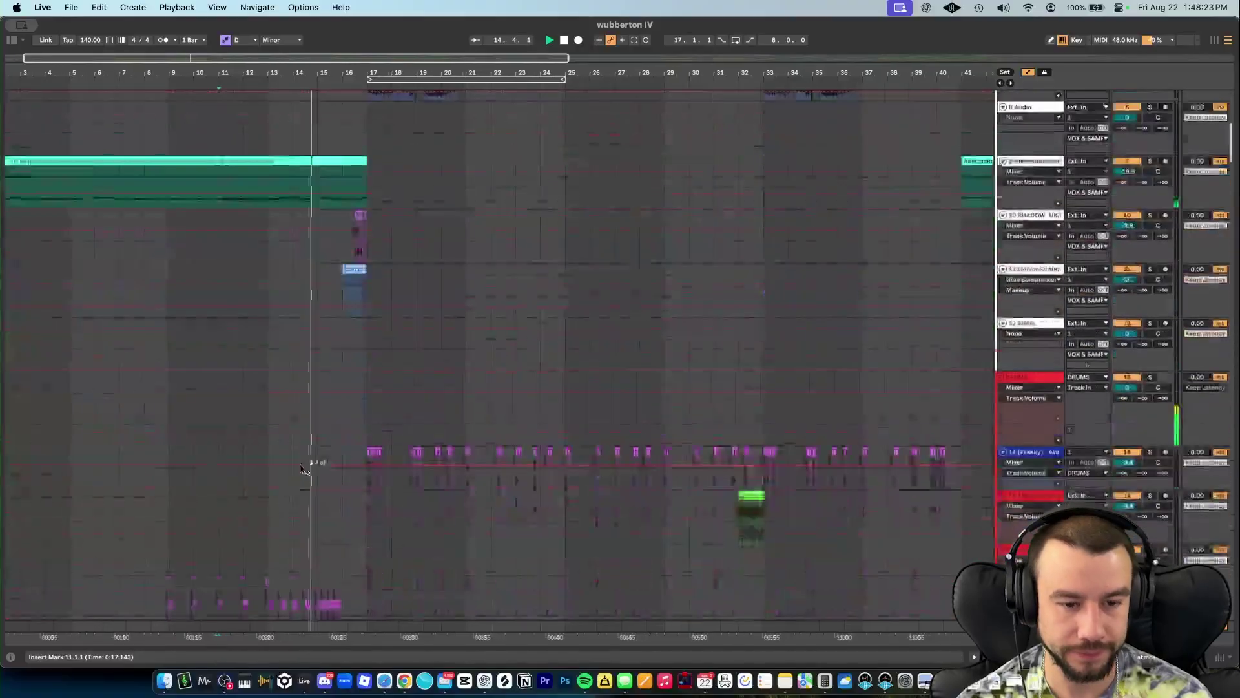
Step: Look through the arrangement from the vocals and drums down to the main bass groups while the drop plays
scroll(301, 470, "down", 20)
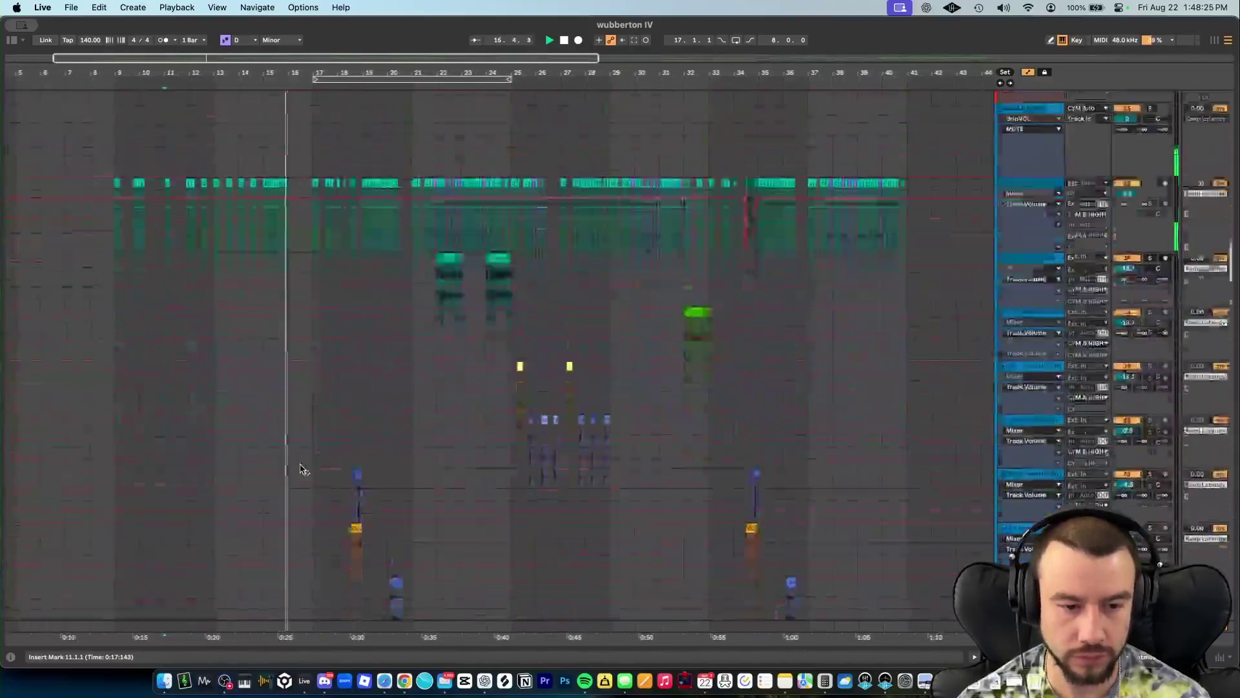
scroll(301, 469, "down", 10)
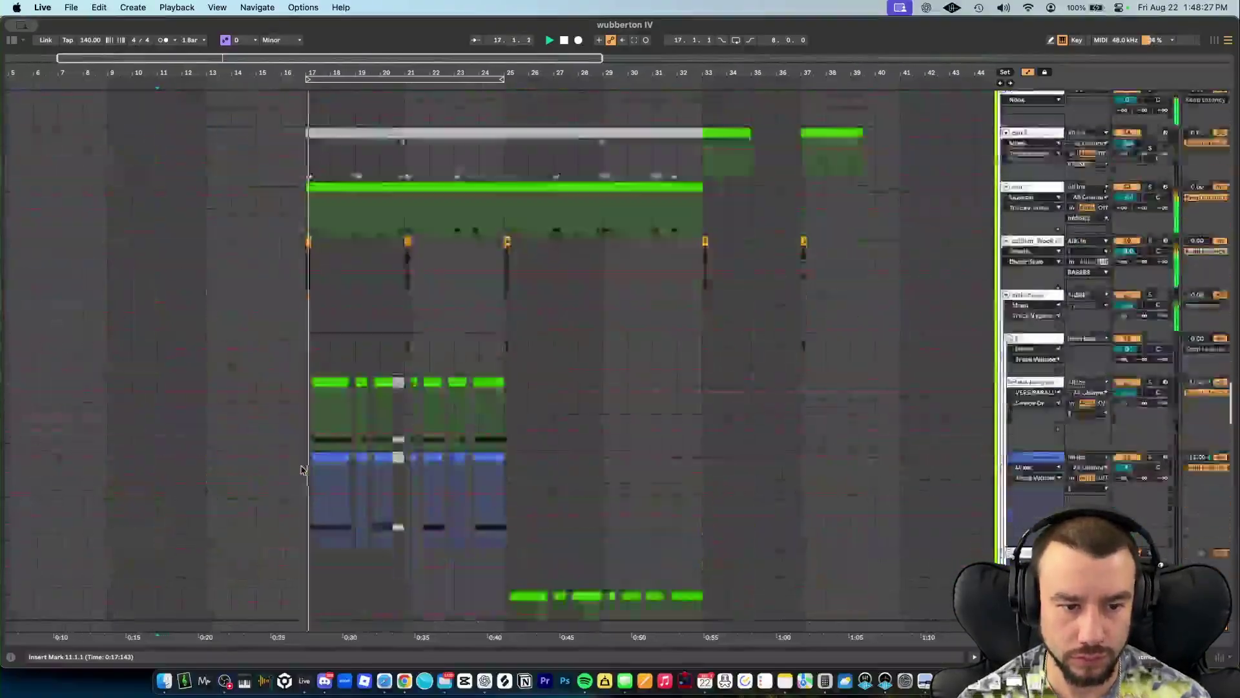
scroll(301, 470, "down", 5)
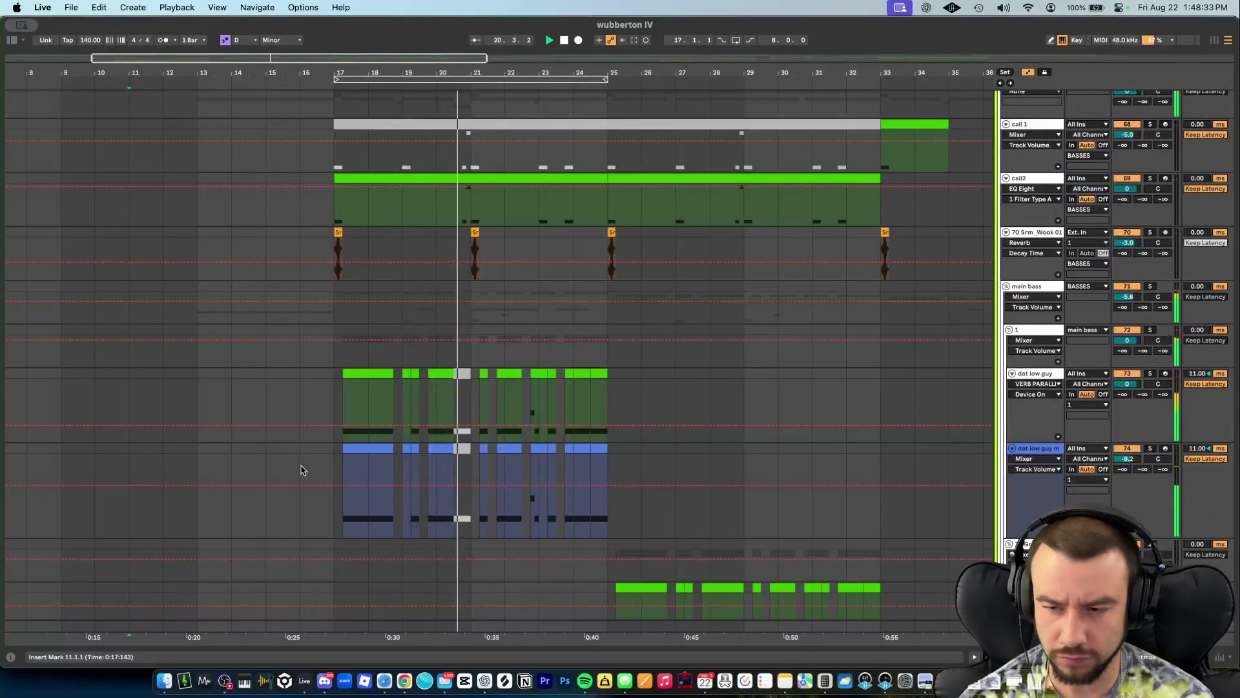
scroll(373, 478, "up", 1)
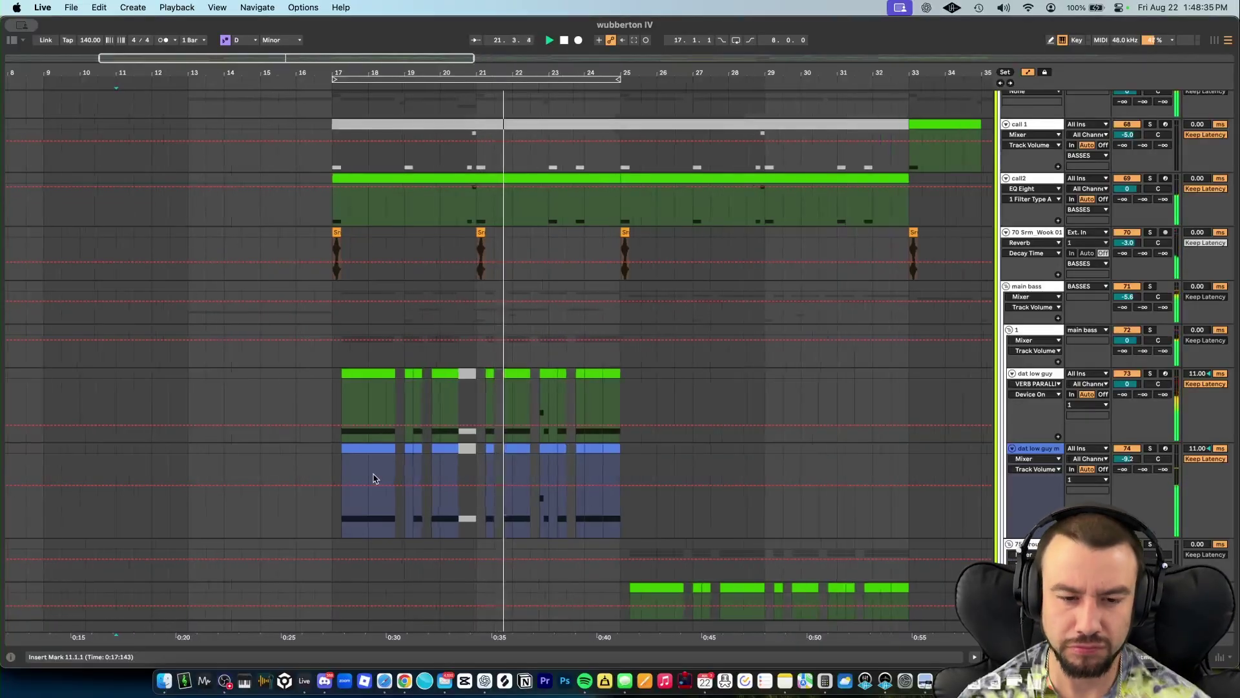
scroll(373, 478, "right", 3)
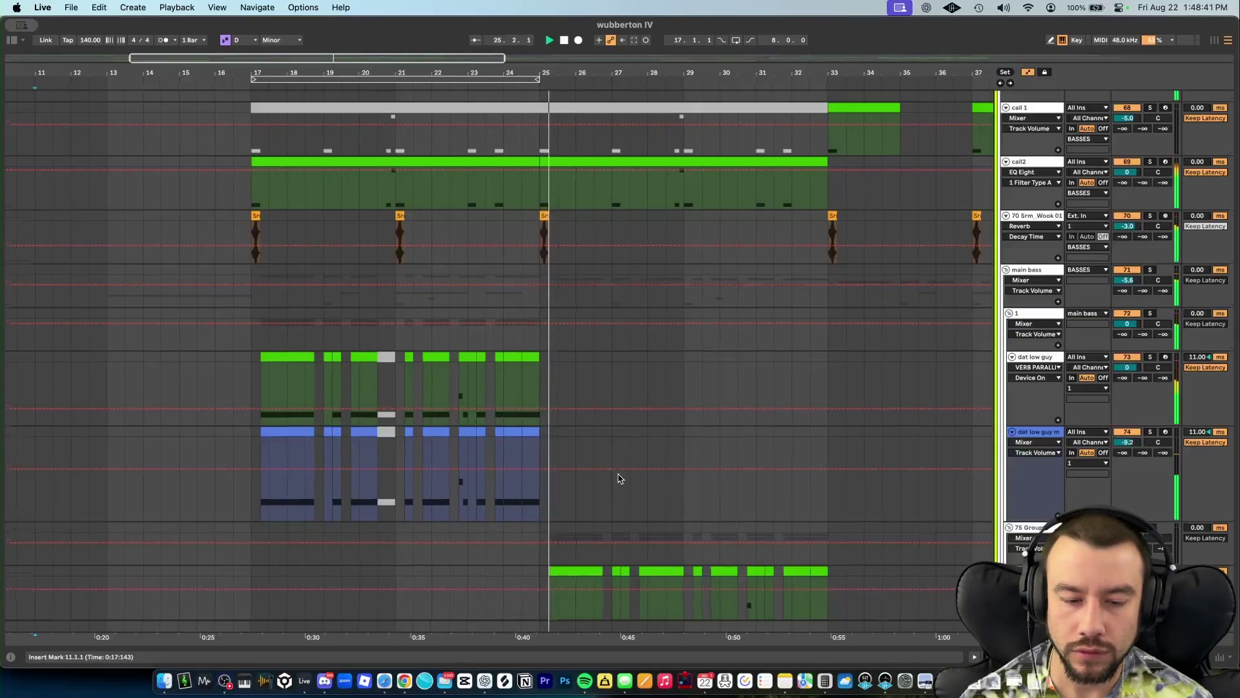
scroll(618, 478, "down", 8)
scroll(665, 490, "right", 4)
scroll(675, 493, "down", 2)
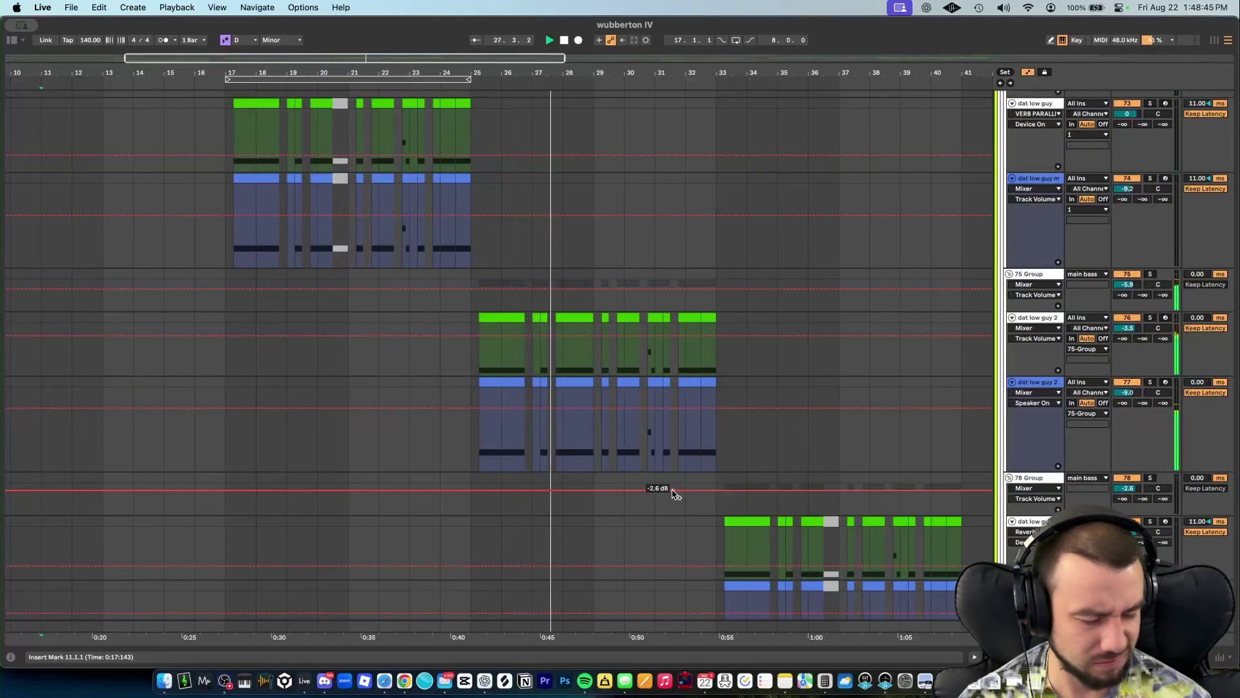
scroll(581, 514, "down", 3)
scroll(581, 514, "down", 1)
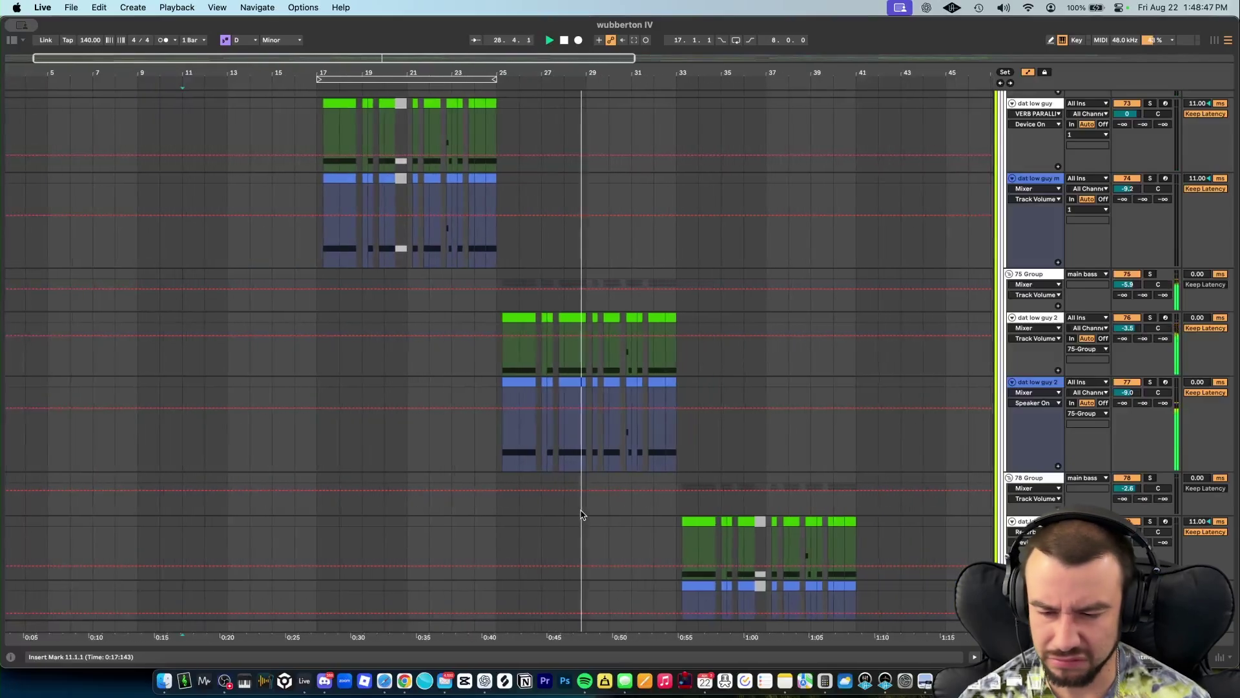
scroll(582, 514, "down", 5)
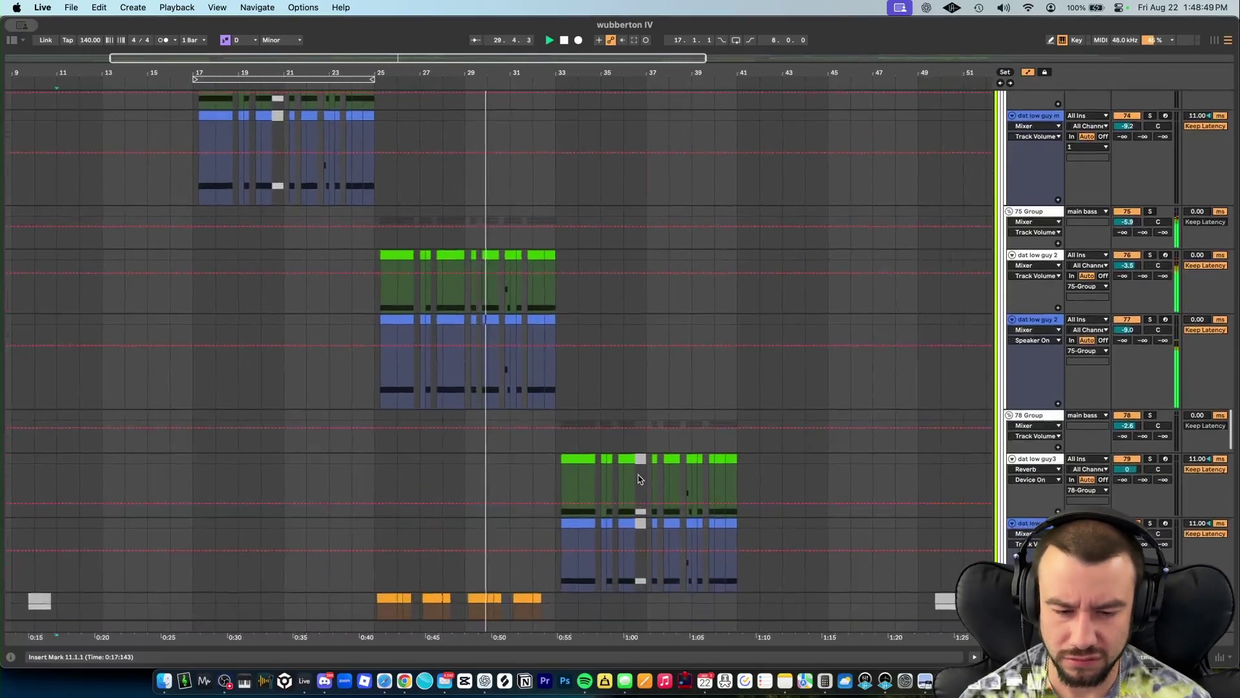
scroll(479, 526, "down", 2)
scroll(517, 514, "up", 4)
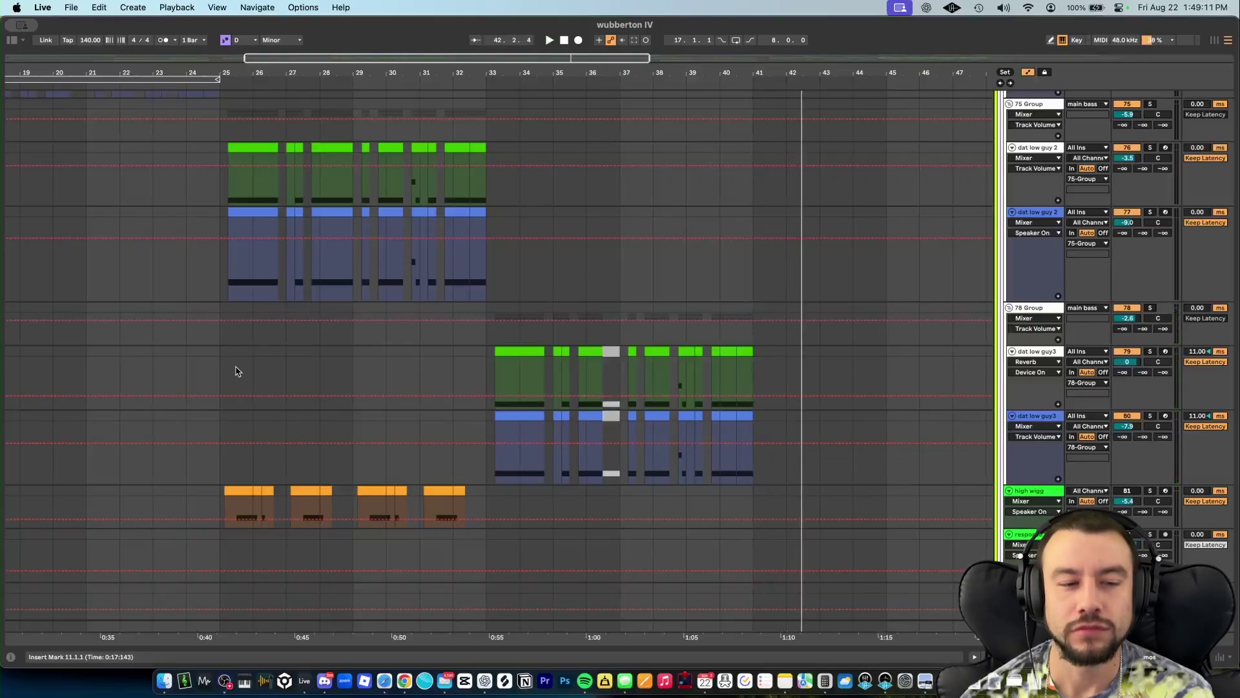
scroll(238, 371, "up", 3)
scroll(237, 371, "left", 3)
scroll(272, 358, "up", 3)
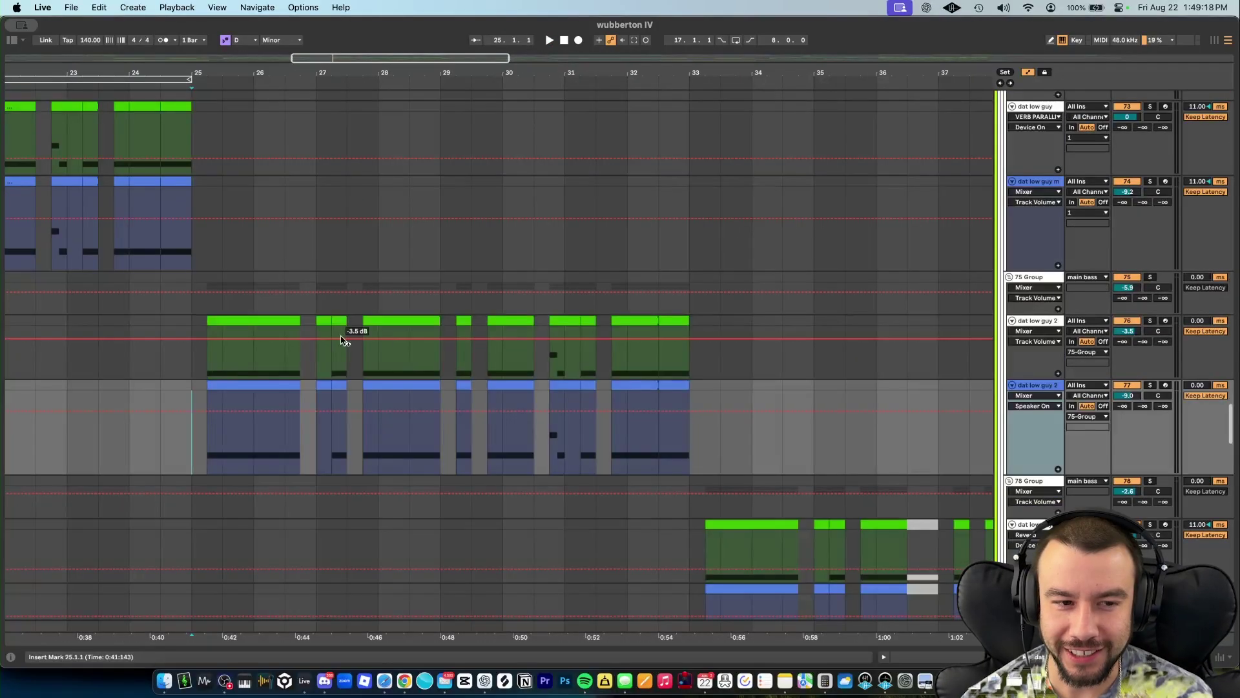
Step: Solo the deep sub wub track in the LOWS group and play its clip from bar 17
scroll(342, 340, "down", 10)
scroll(362, 362, "left", 10)
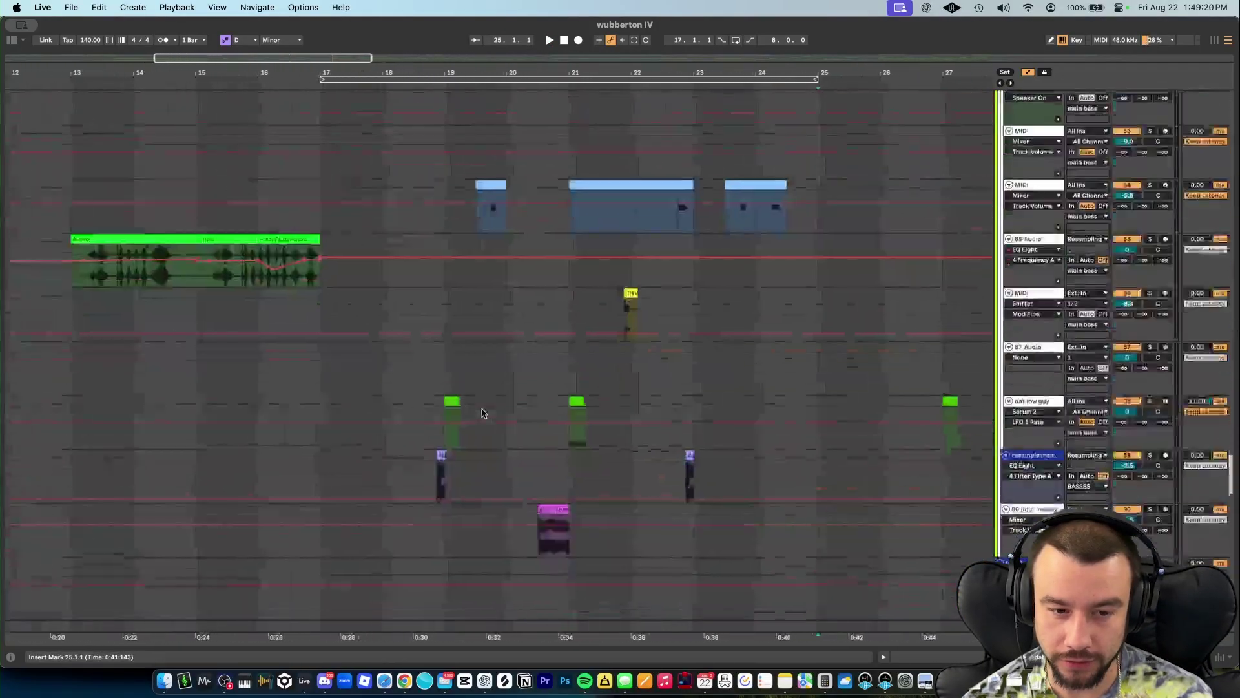
scroll(482, 414, "down", 5)
scroll(516, 407, "right", 3)
left_click(1149, 285)
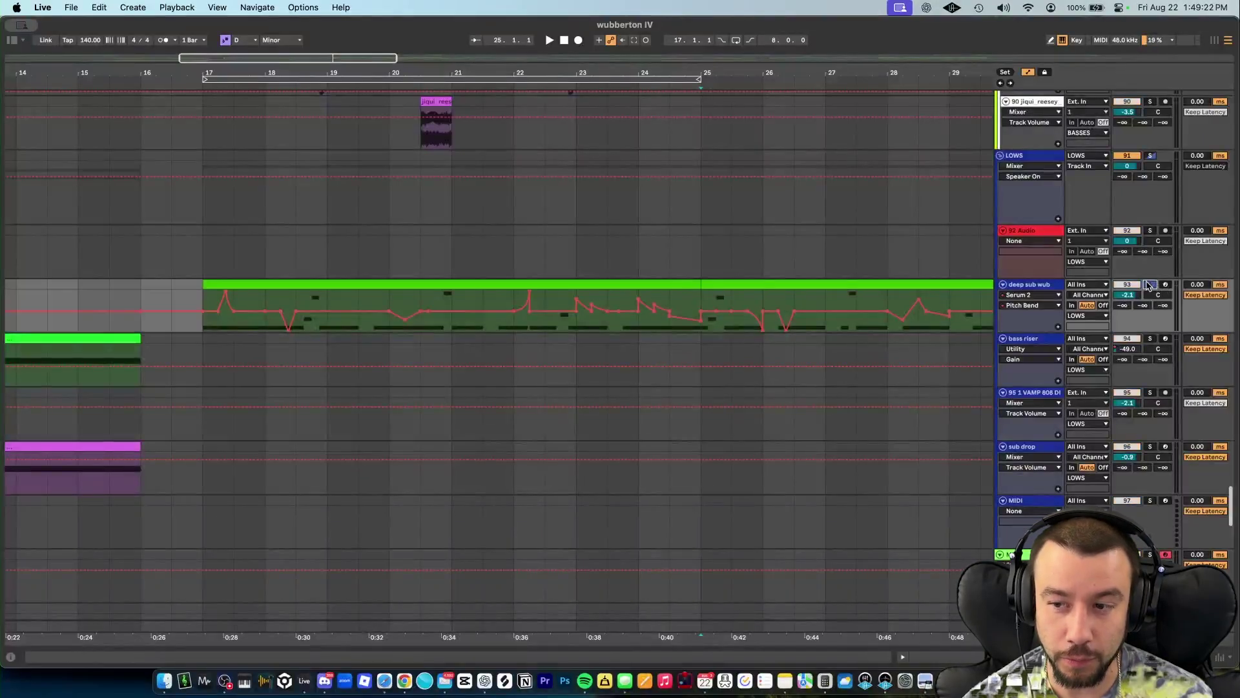
left_click(645, 284)
key("space")
scroll(254, 376, "up", 3)
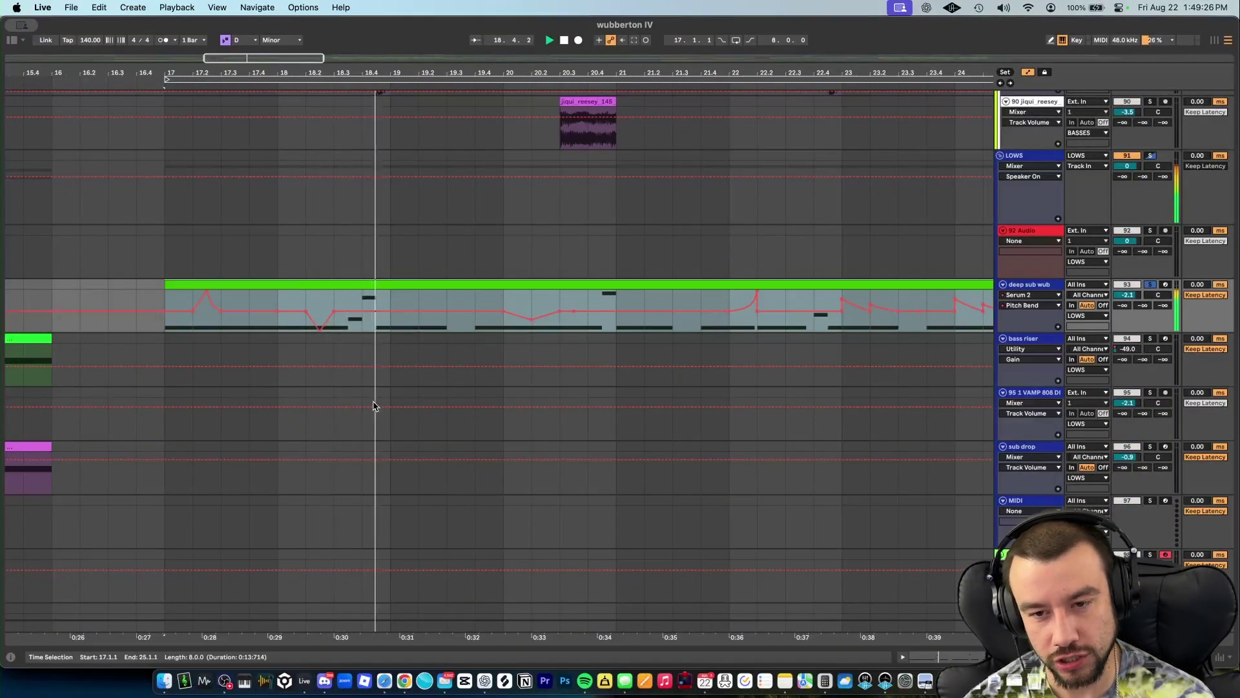
Step: Show the deep sub wub track's device chain and check the options of its Serum 2 Pitch Bend parameter
key("shift+Tab")
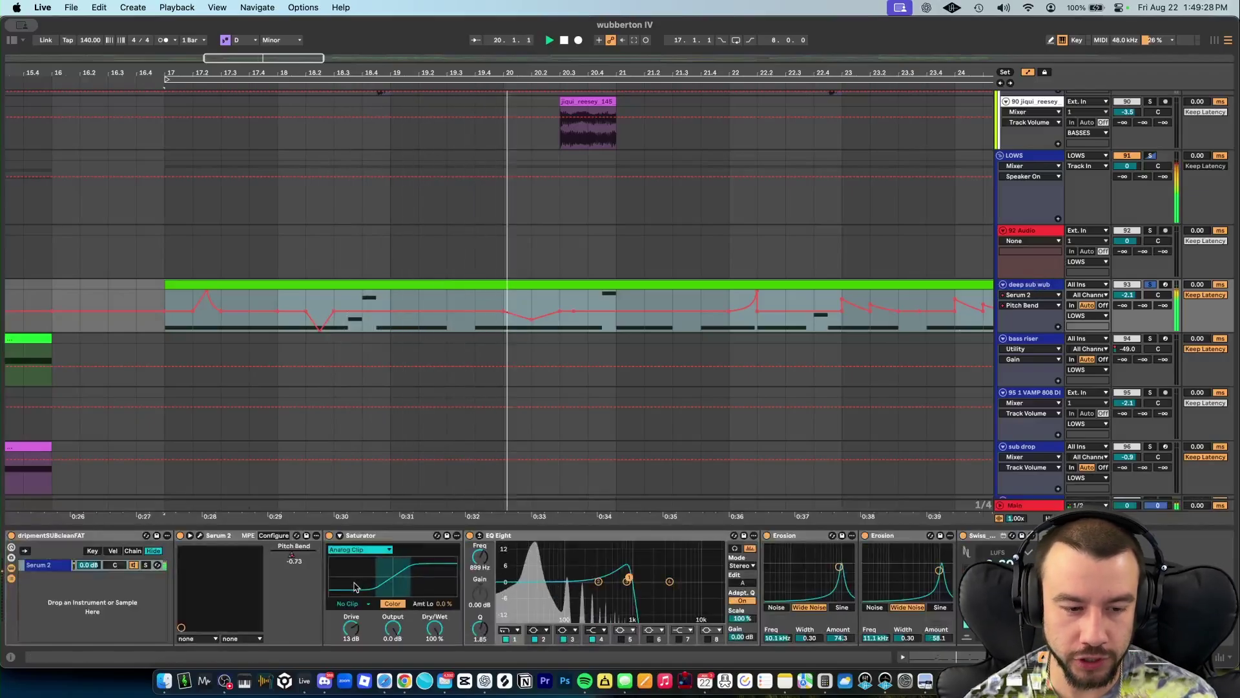
right_click(294, 556)
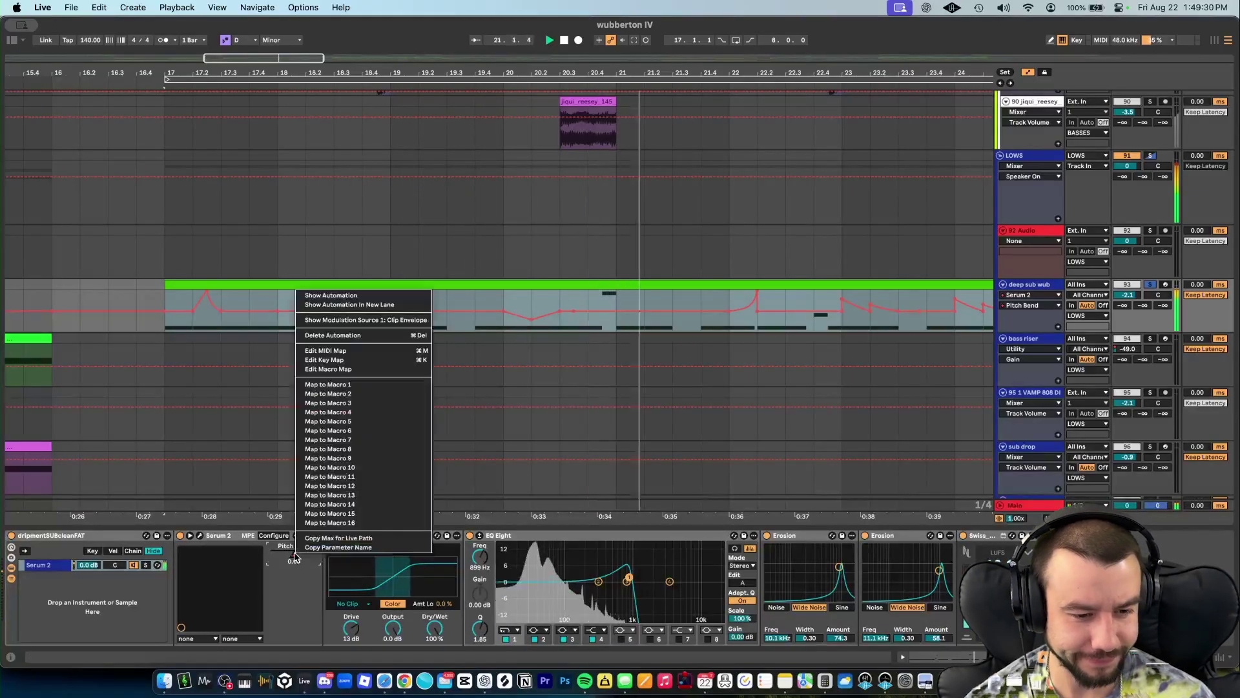
key("Escape")
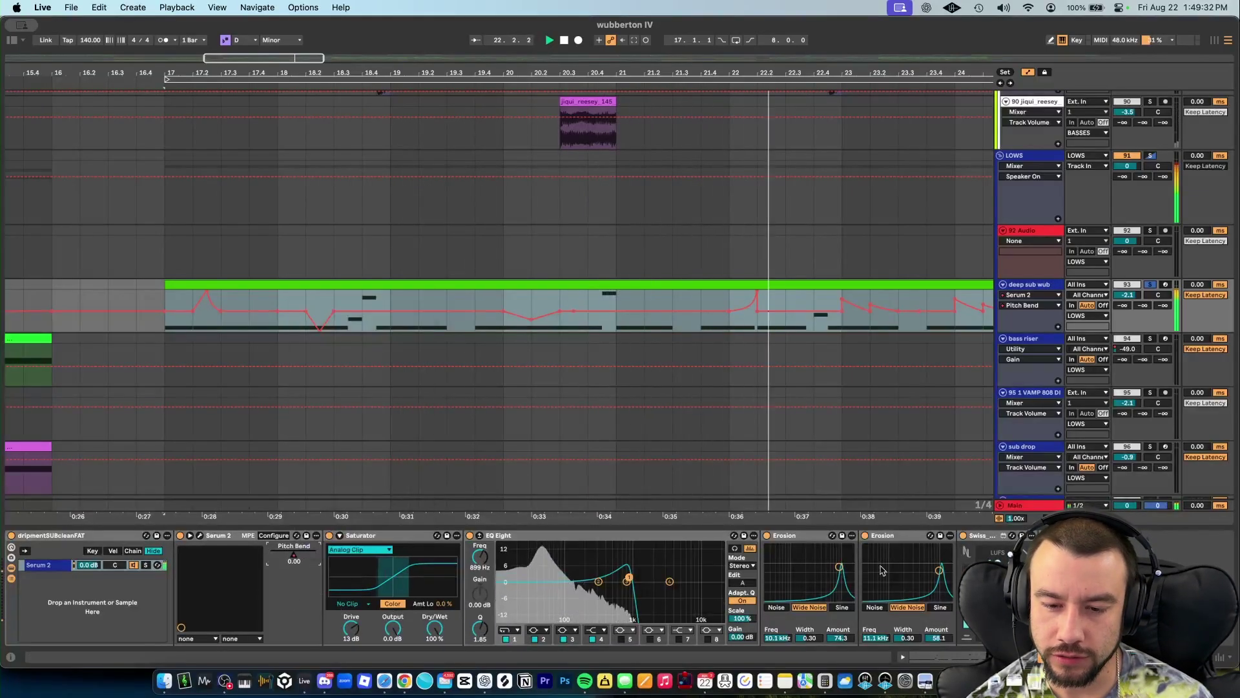
Step: Bypass and re-enable both Erosion devices on the deep sub wub track to compare the sound during playback
left_click(767, 535)
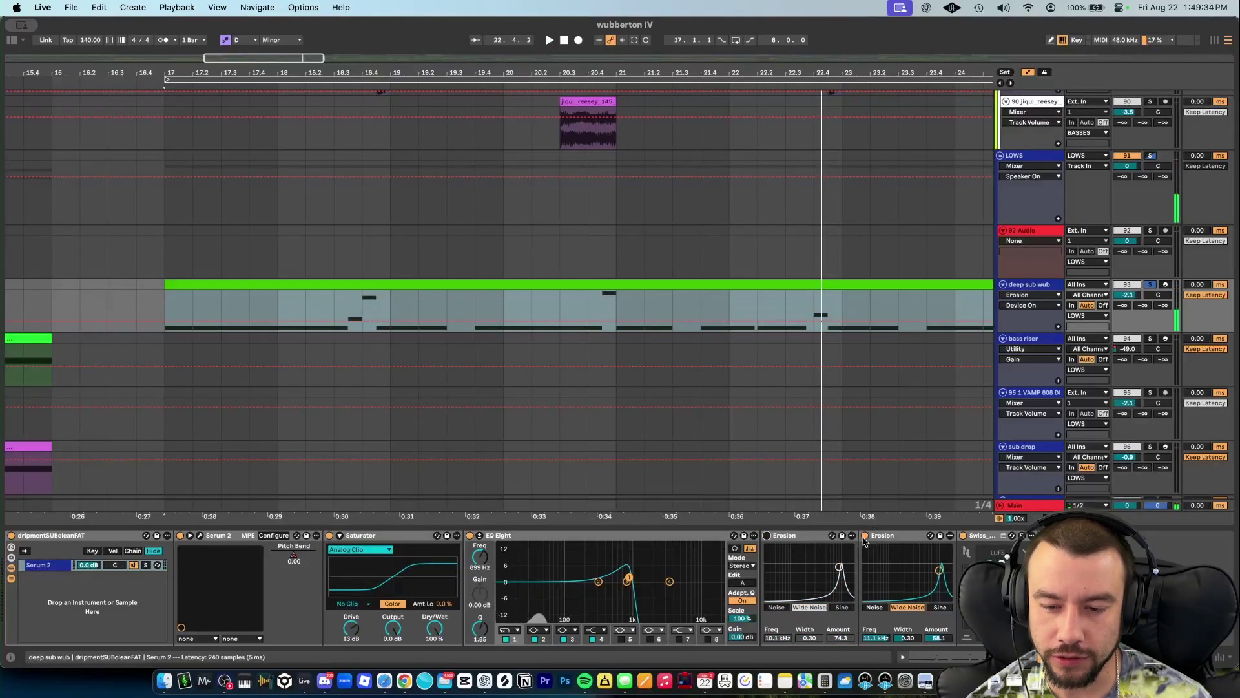
left_click(865, 536)
key("space")
left_click(865, 535)
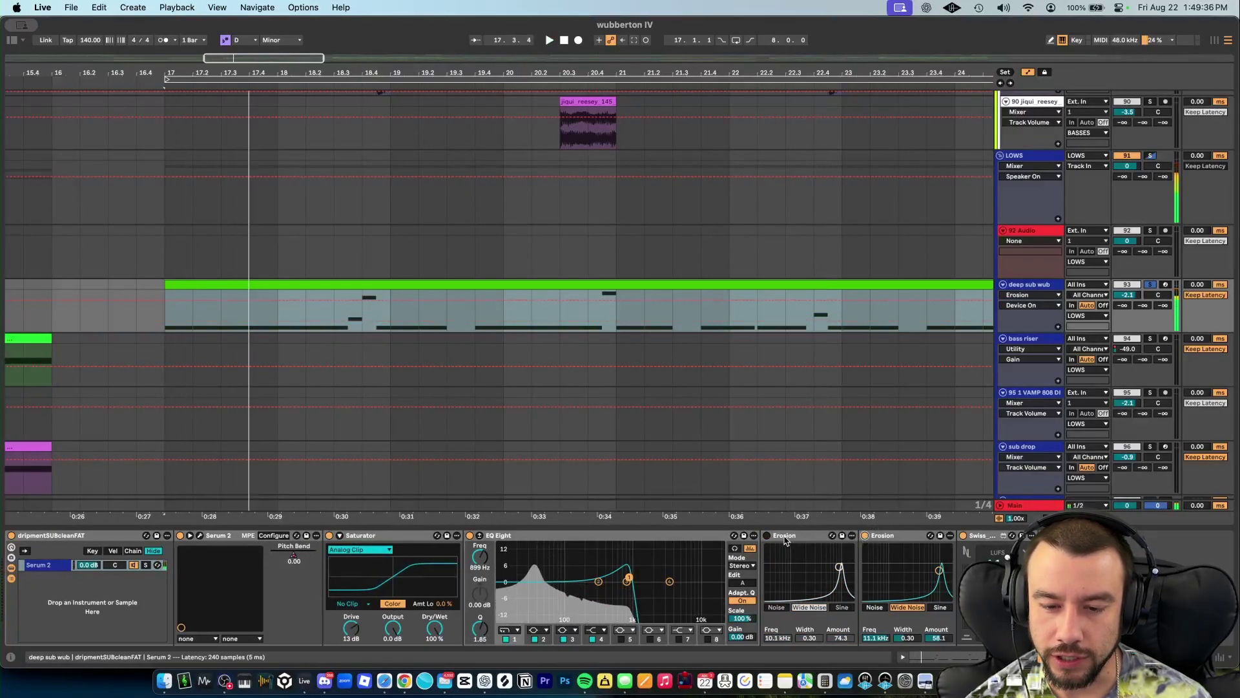
left_click(767, 536)
key("space")
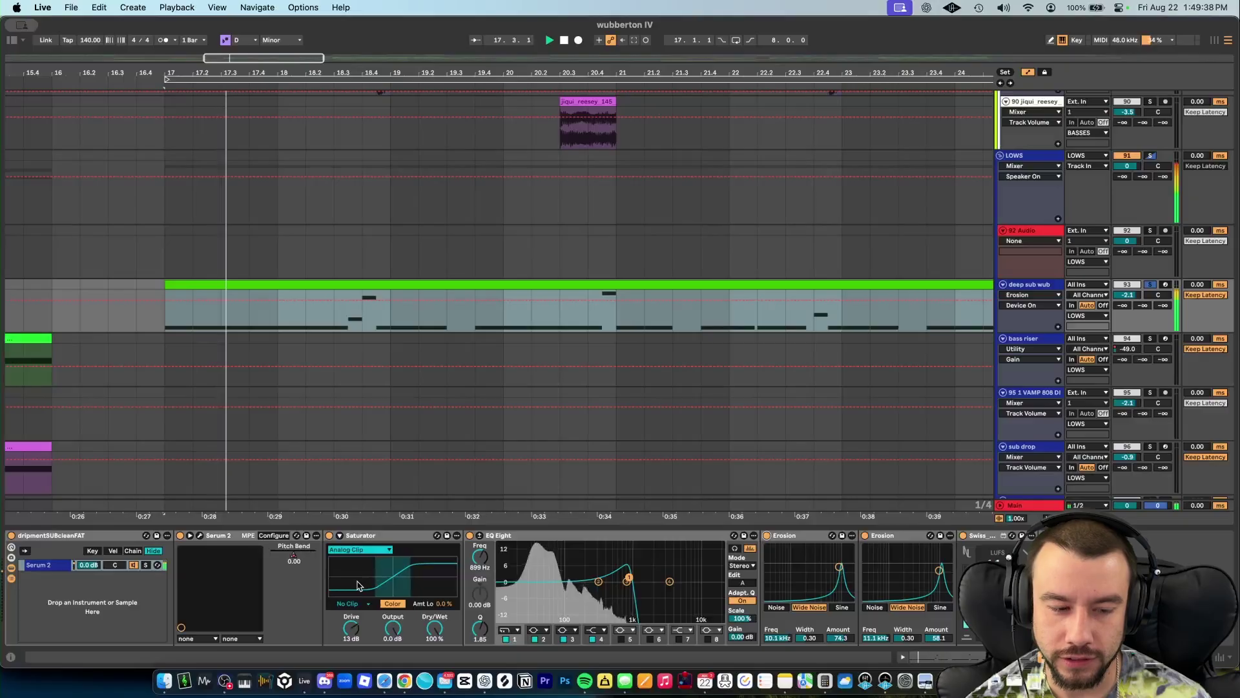
Step: Open the deep sub wub track's Serum 2 window, inspect its effects and oscillator pages, and close it
key("super+alt+p")
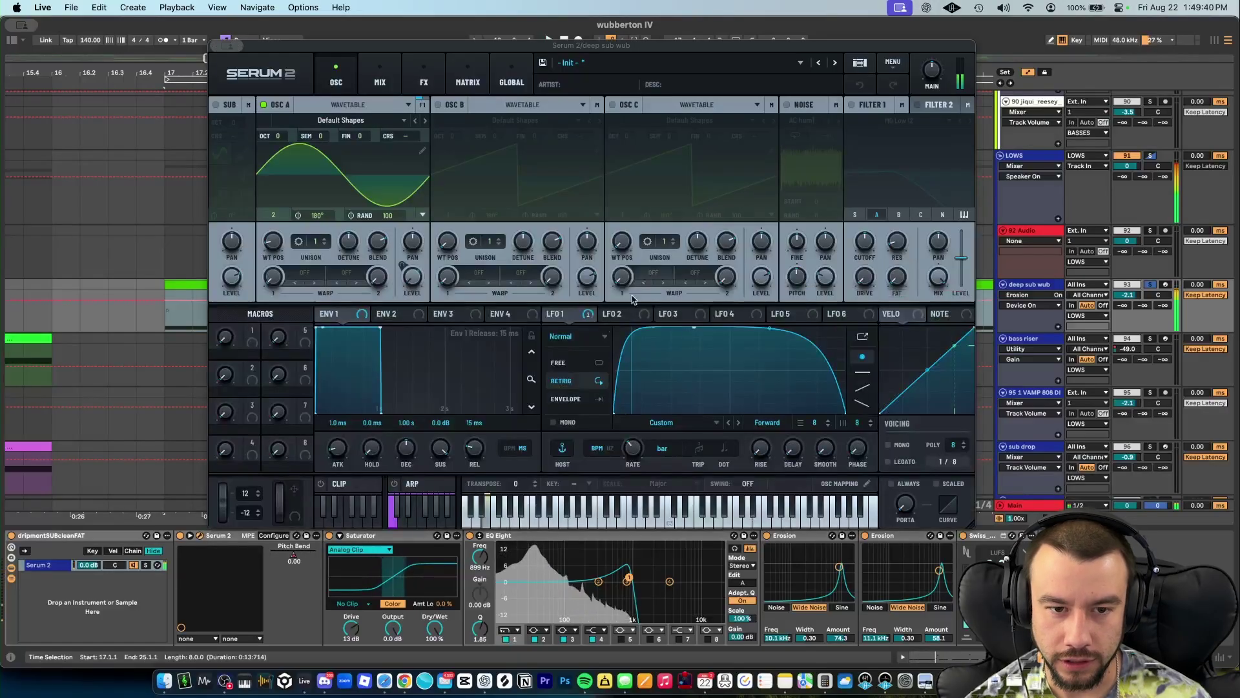
left_click(425, 82)
left_click(337, 80)
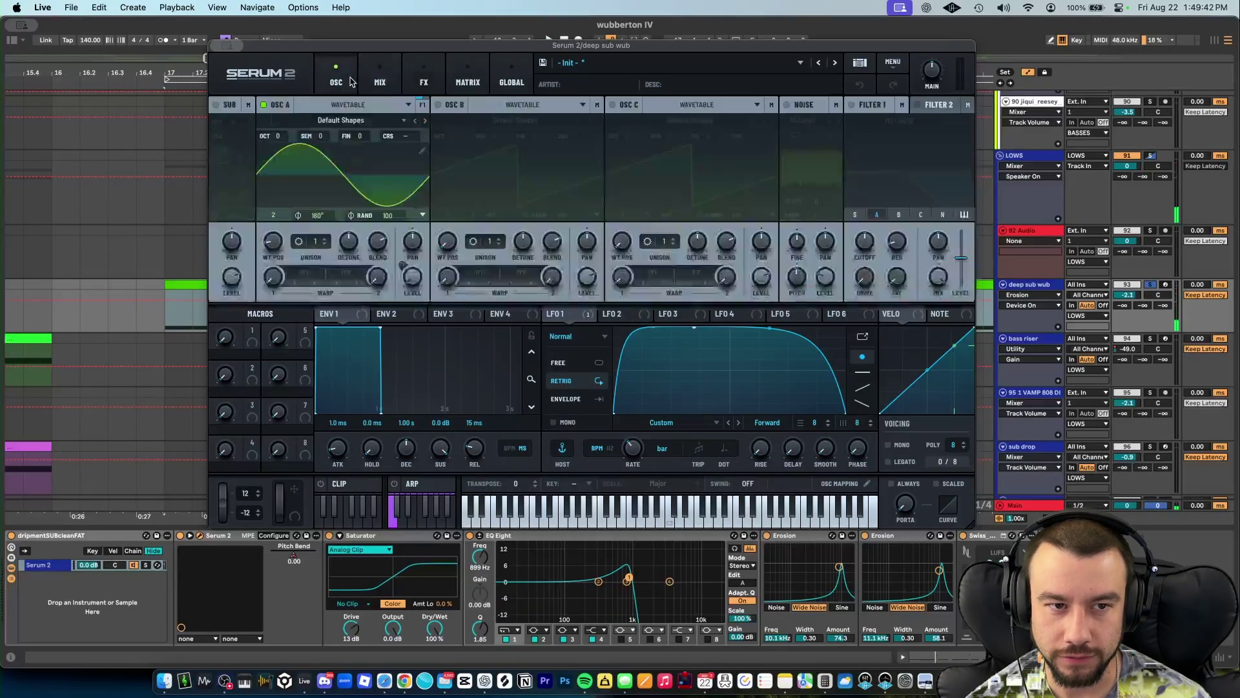
left_click(228, 47)
Step: Solo the dat low guy track, play it from bar 17, and look through its device chain
scroll(364, 355, "up", 5)
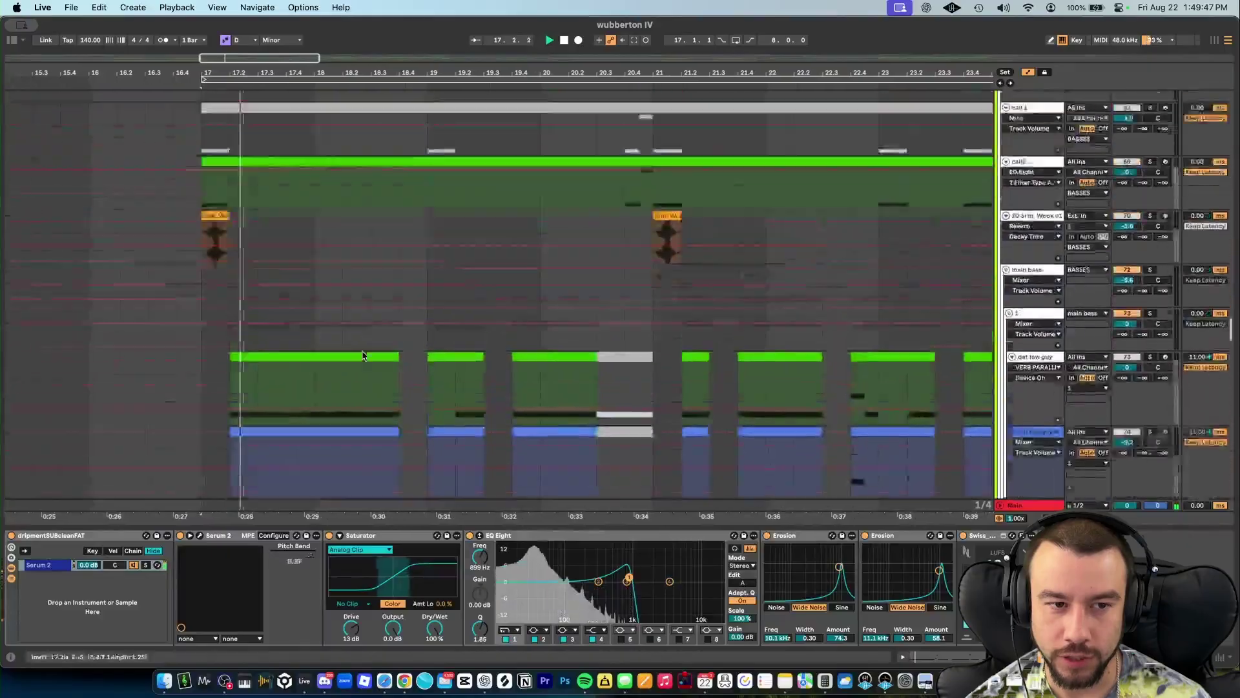
key("space")
left_click(1037, 381)
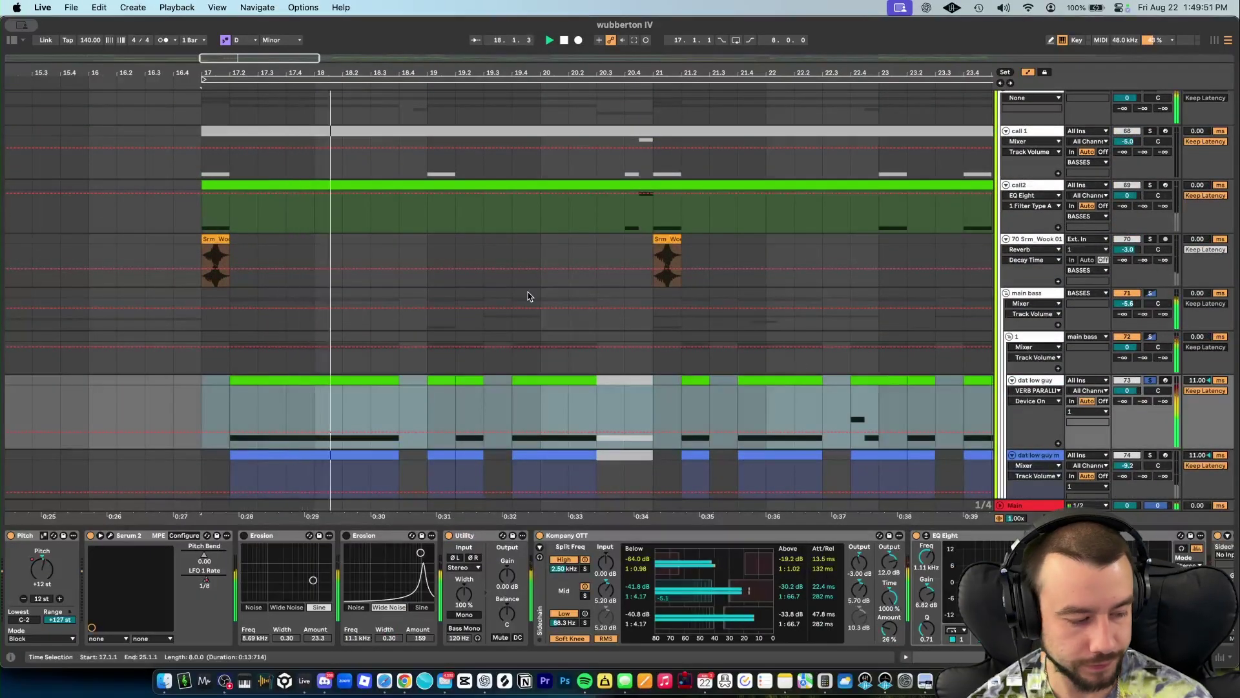
scroll(528, 586, "right", 10)
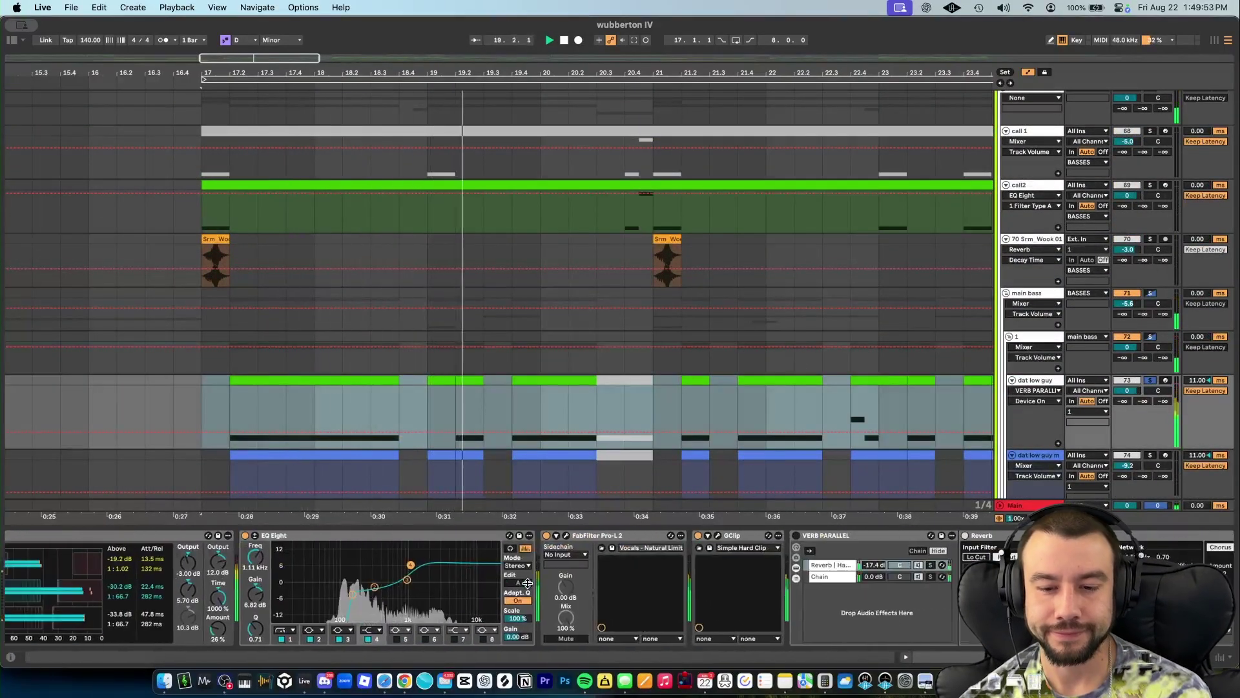
scroll(528, 587, "right", 4)
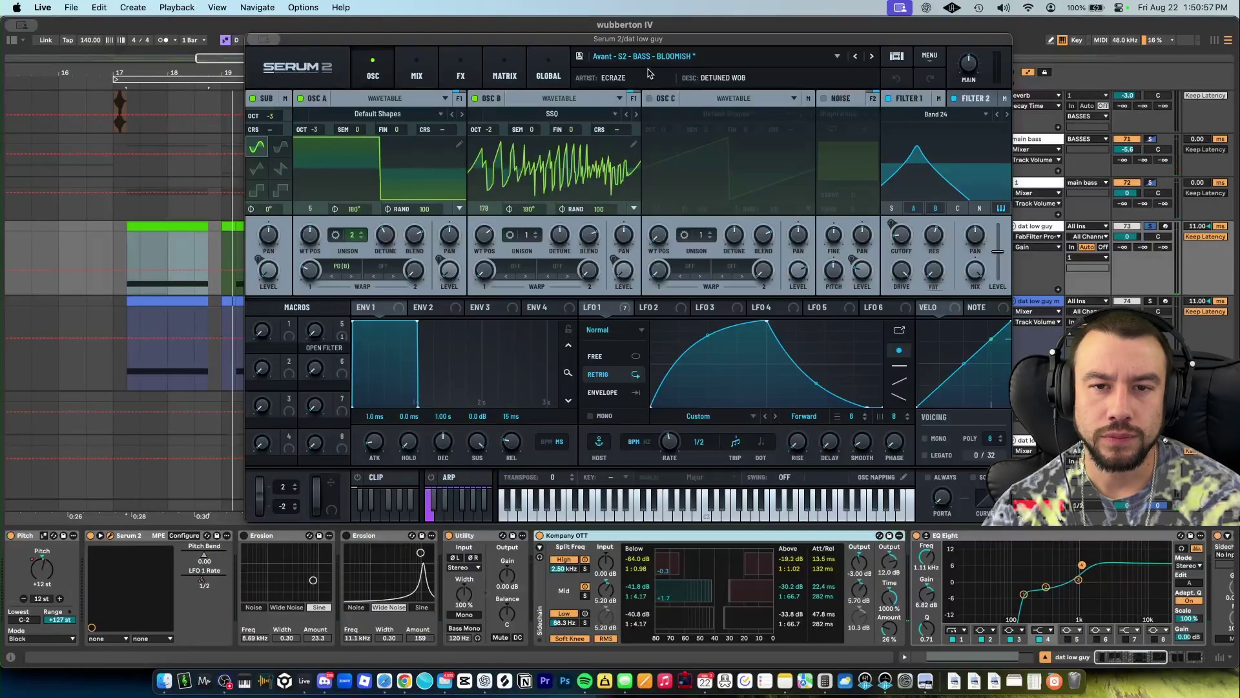
Step: Locate the Avant - S2 - BASS - BLOOMISH preset among the 140 & UK DUBSTEP basses of Avant Serum 2 - Vol. 1
left_click(648, 60)
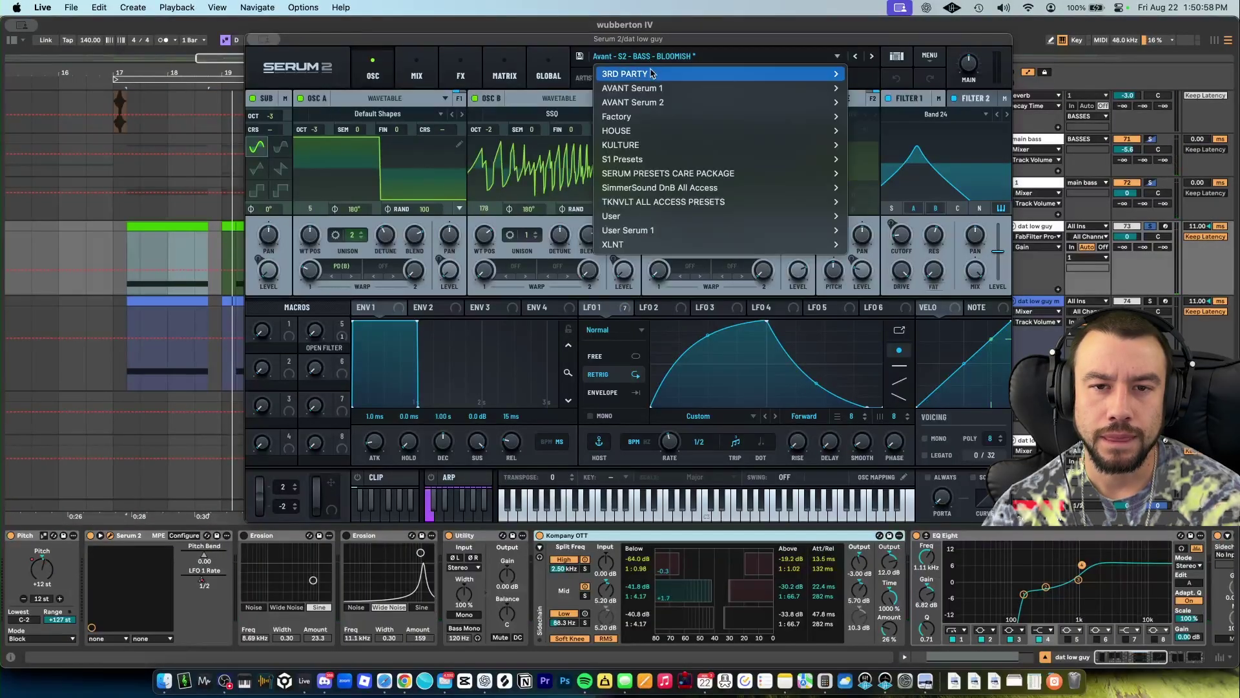
mouse_move(808, 102)
mouse_move(925, 105)
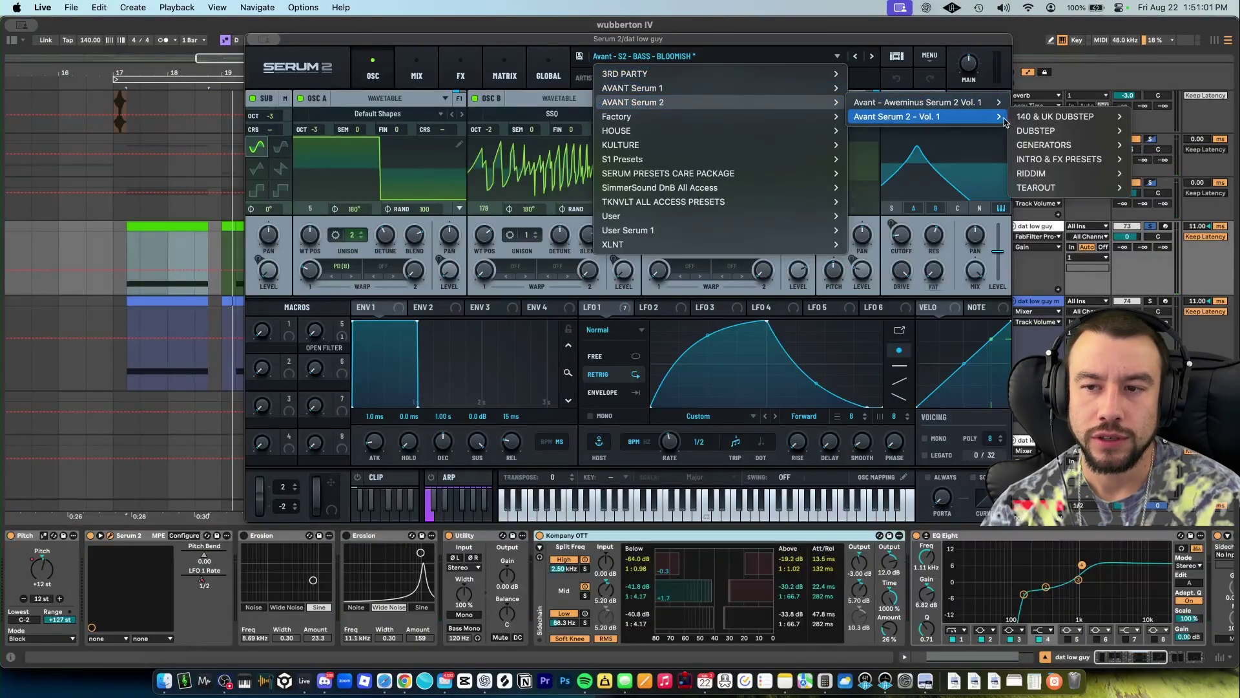
mouse_move(1032, 123)
mouse_move(1156, 117)
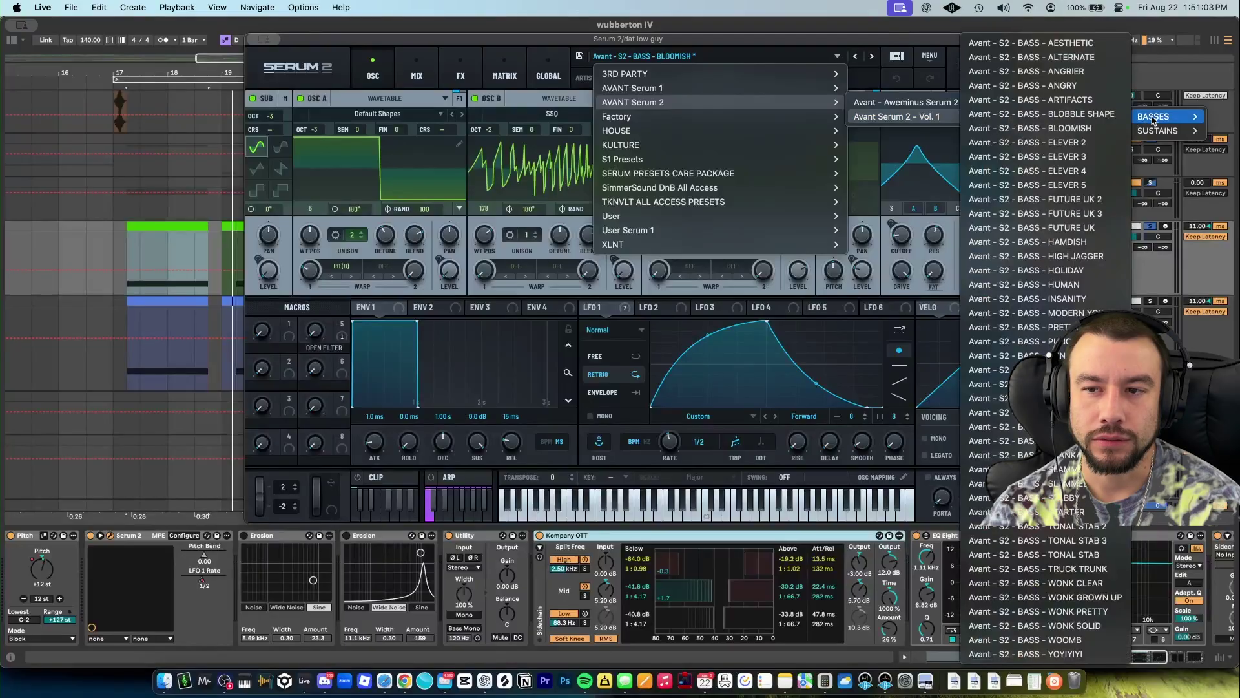
left_click(1021, 128)
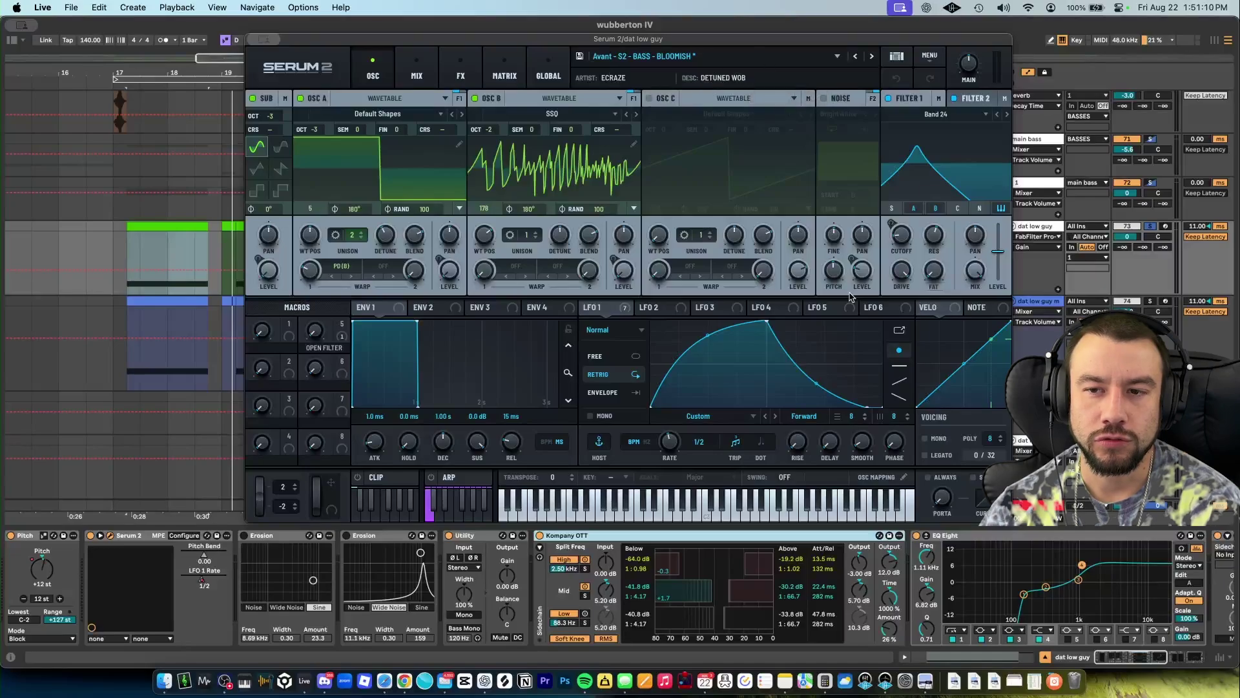
key("space")
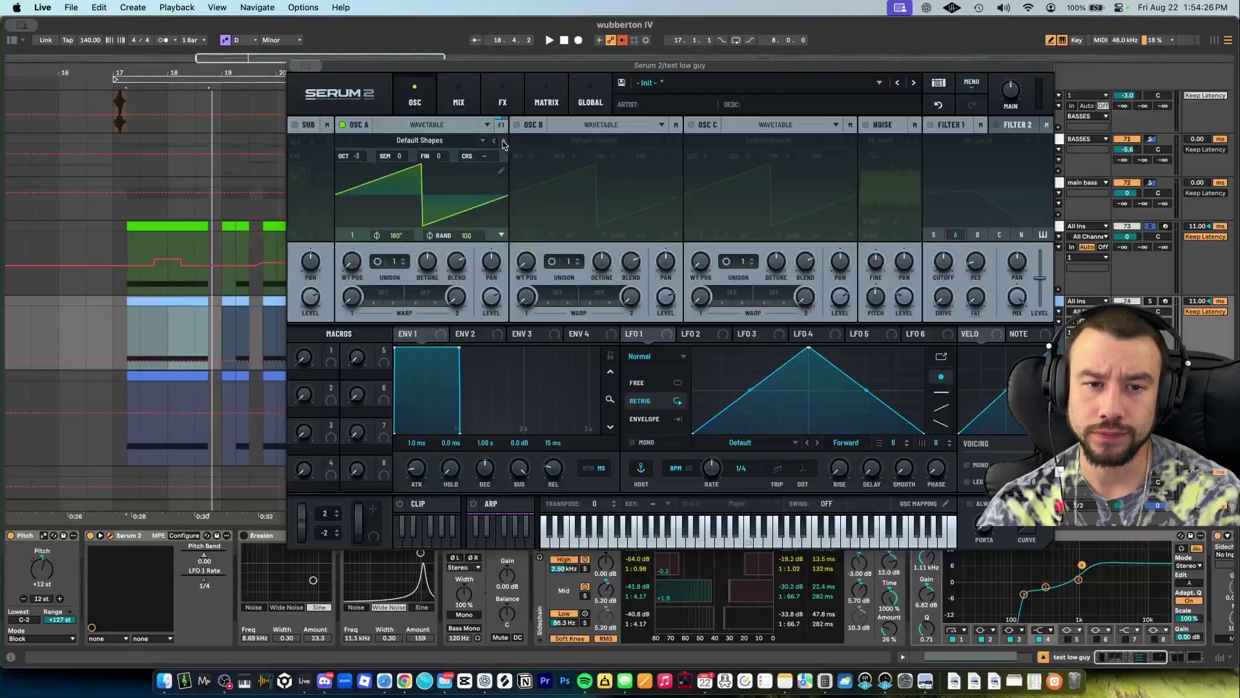
Step: Enable oscillator B on the test low guy Serum 2 at octave -2 and load the IcanGPT wavetable from the S2 Tables digital set
left_click(516, 125)
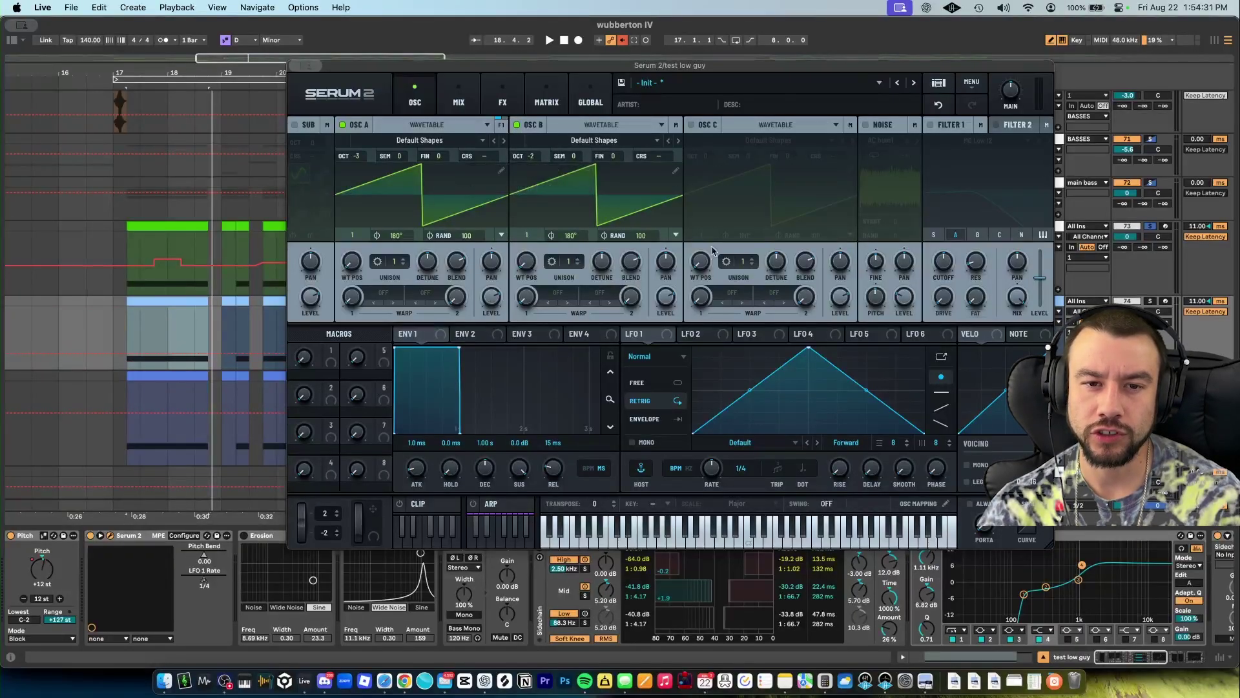
left_click(615, 141)
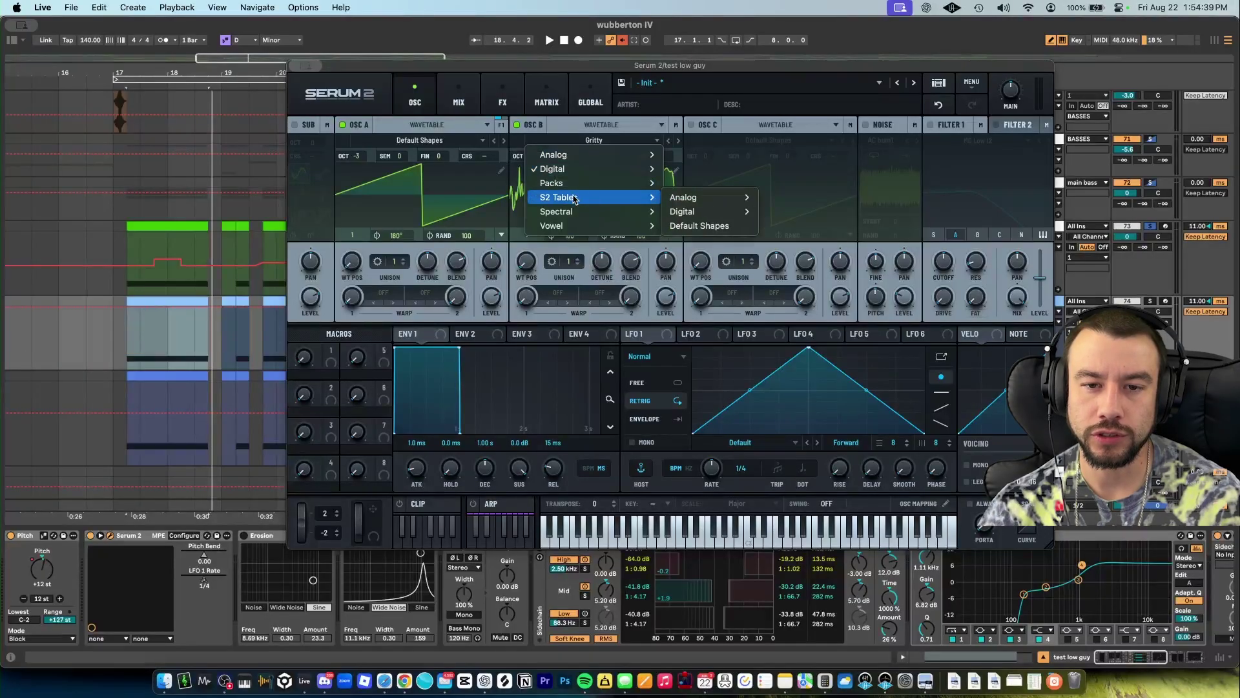
mouse_move(728, 213)
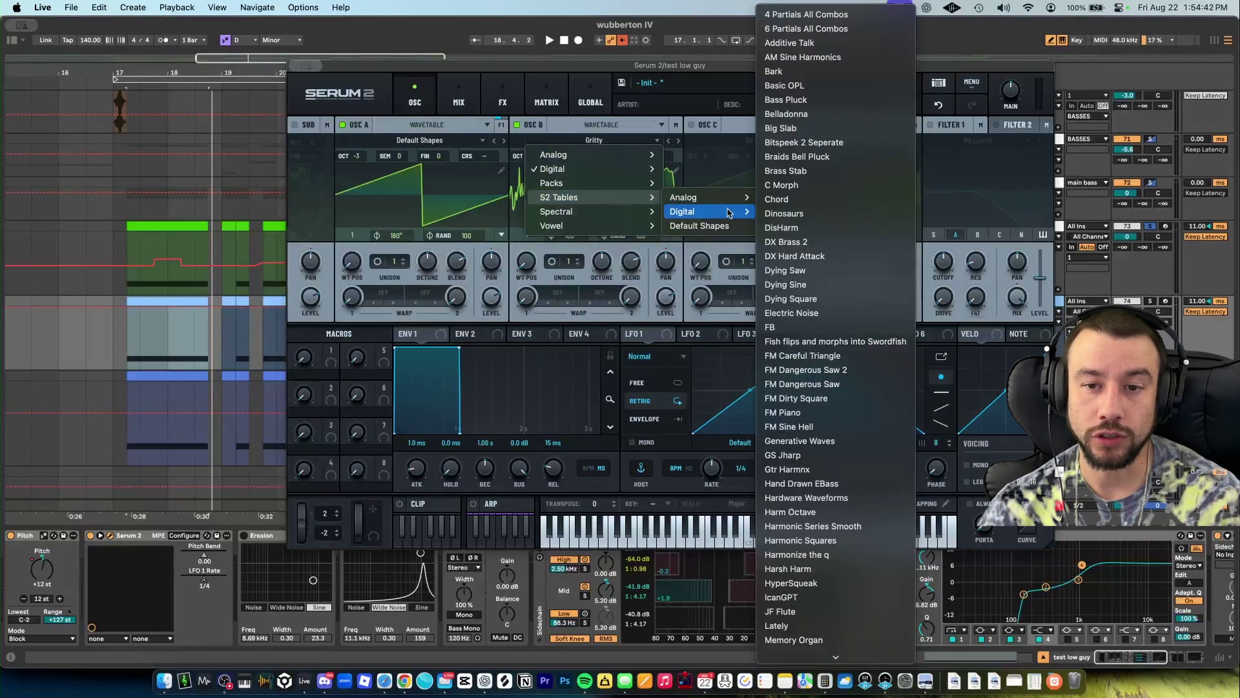
scroll(801, 439, "down", 3)
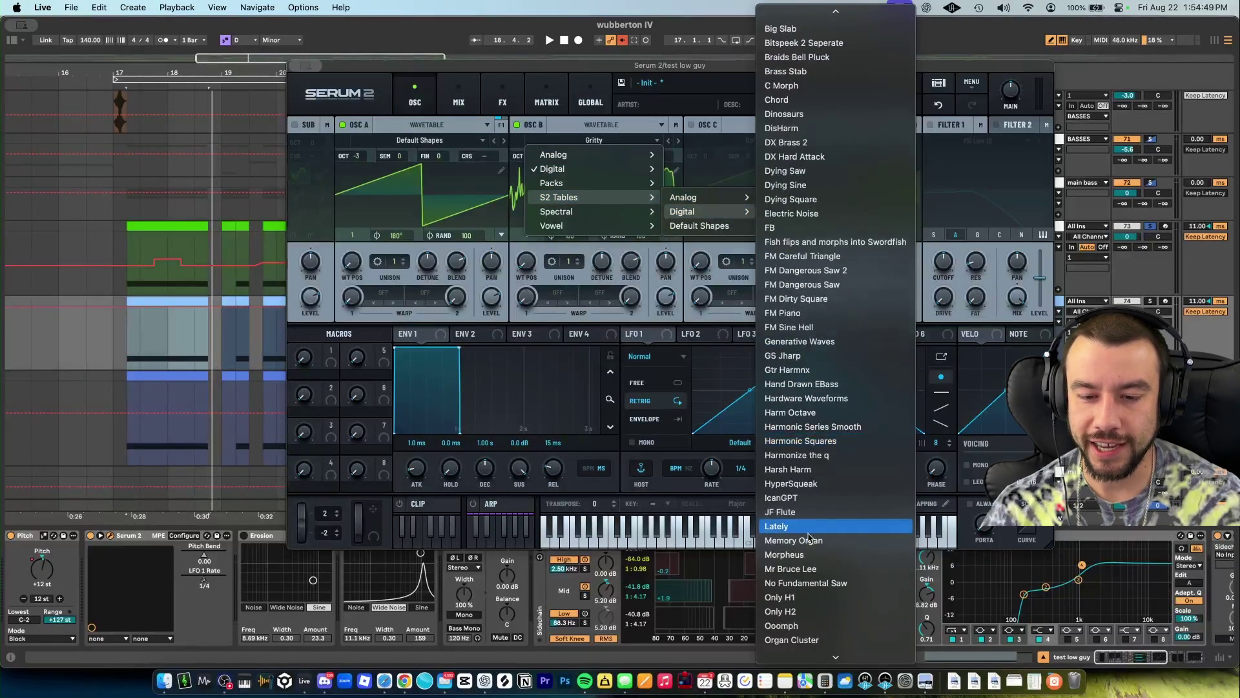
left_click(794, 498)
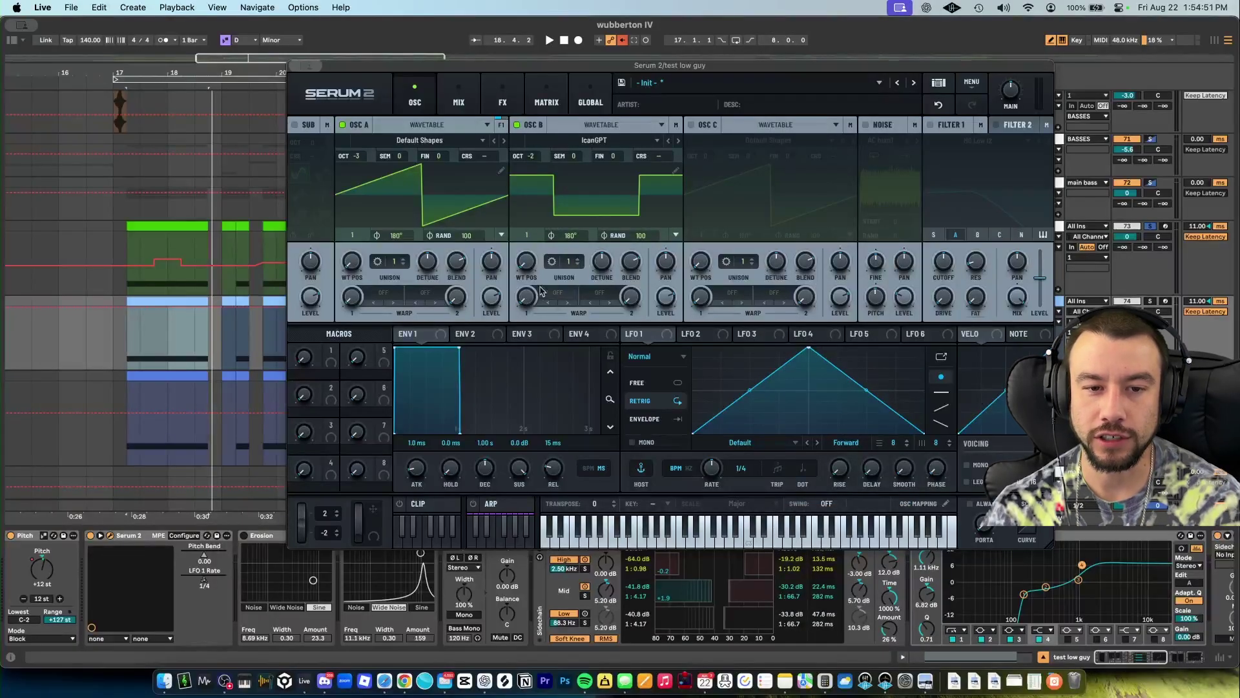
Step: Switch oscillator B to the Only H1 wavetable and assign LFO 1, at a 1/2 rate, to its second warp amount
left_click_drag(526, 262, 536, 155)
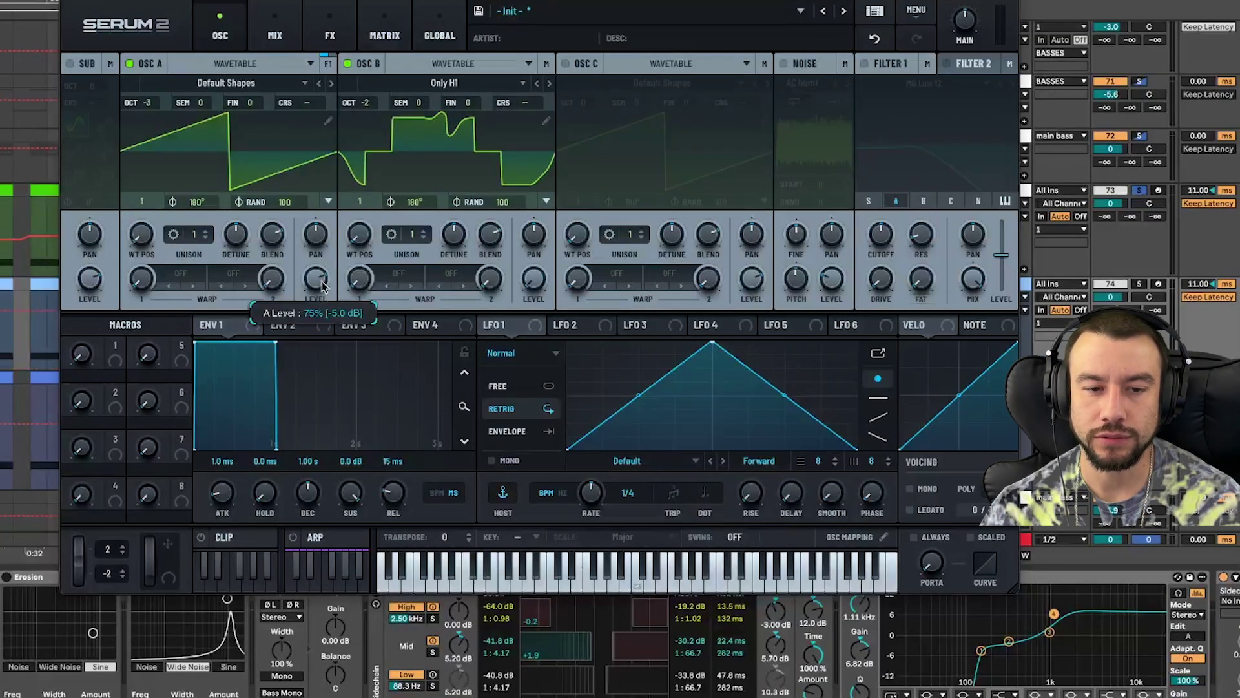
left_click_drag(523, 329, 490, 279)
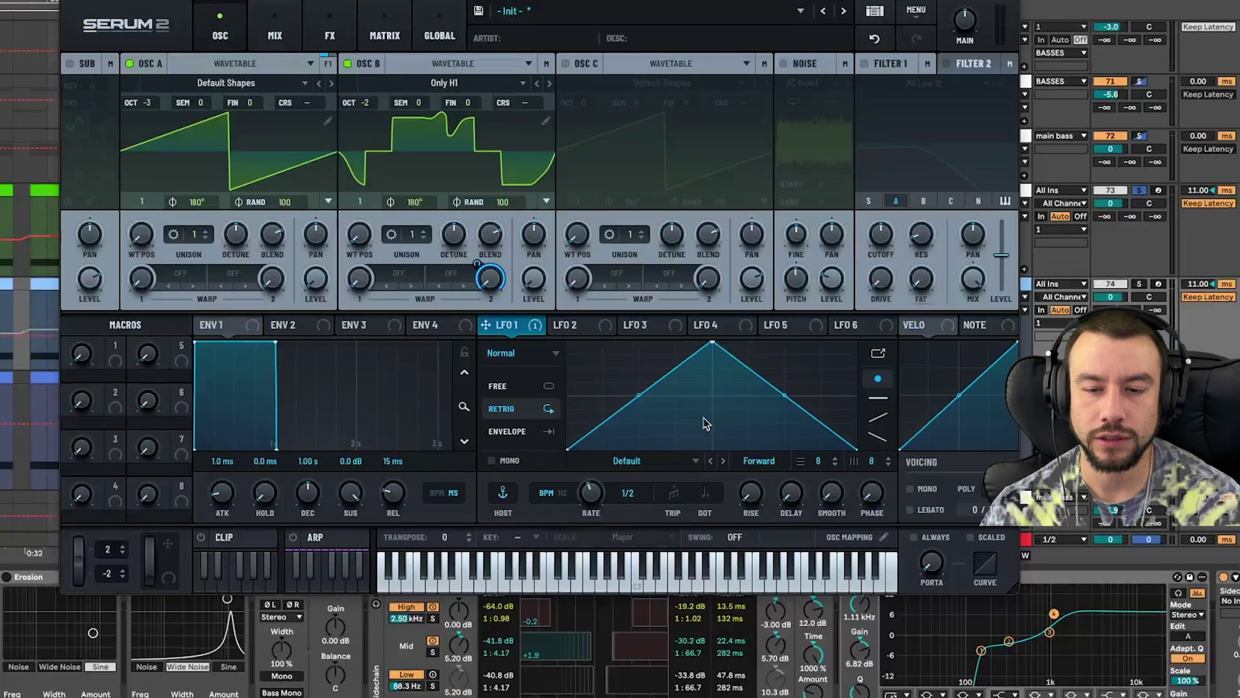
Step: Bend LFO 1's rise outward and its fall inward, and assign it to the levels of oscillators A and B
left_click_drag(641, 396, 637, 378)
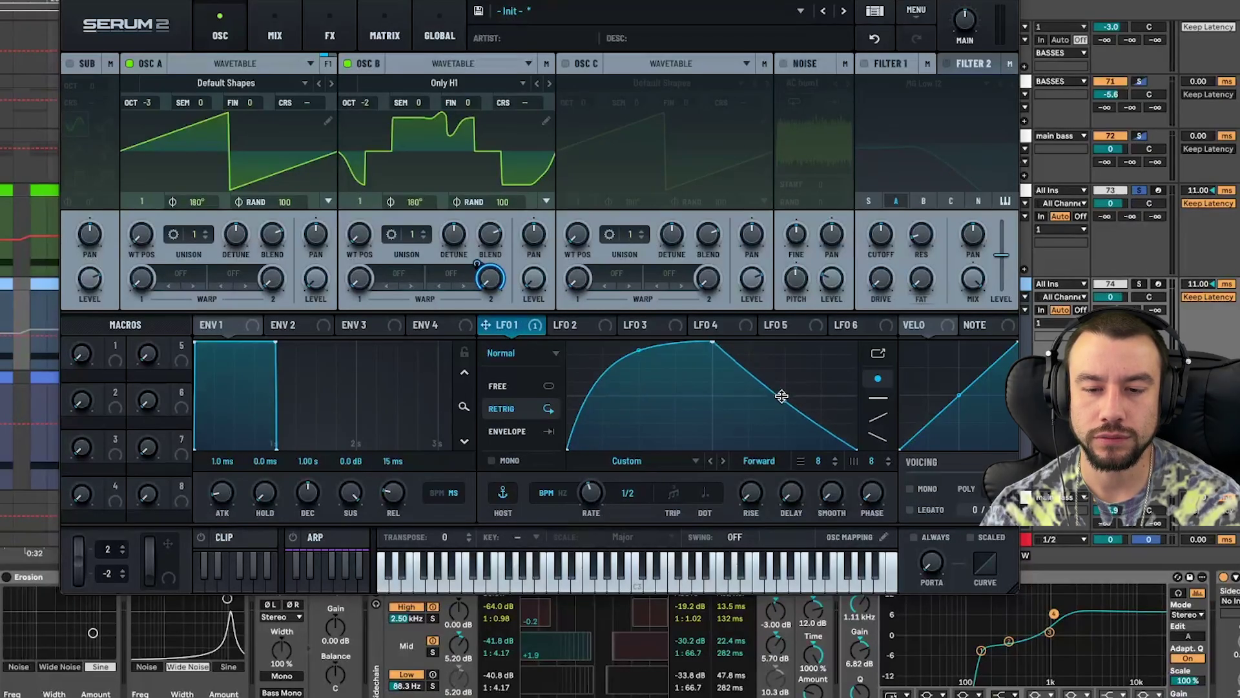
left_click_drag(782, 396, 784, 427)
left_click_drag(510, 325, 312, 292)
mouse_move(516, 265)
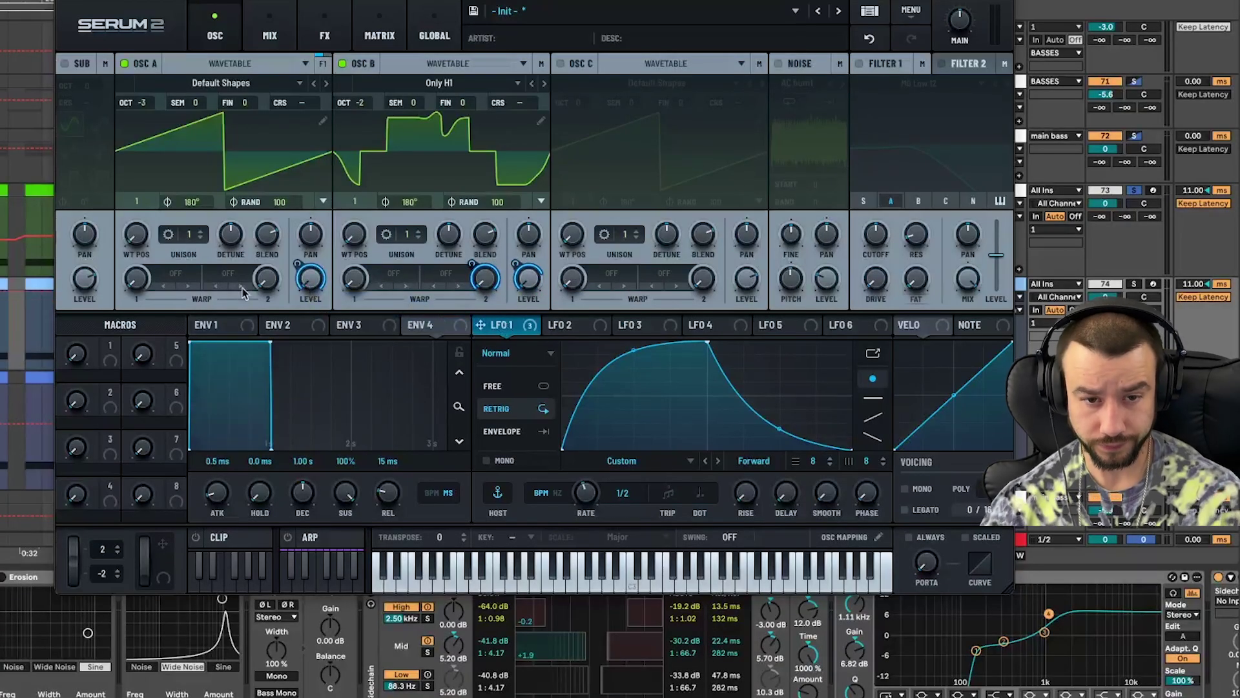
Step: Set oscillator A's first warp mode to PD (B)
left_click(165, 279)
mouse_move(217, 396)
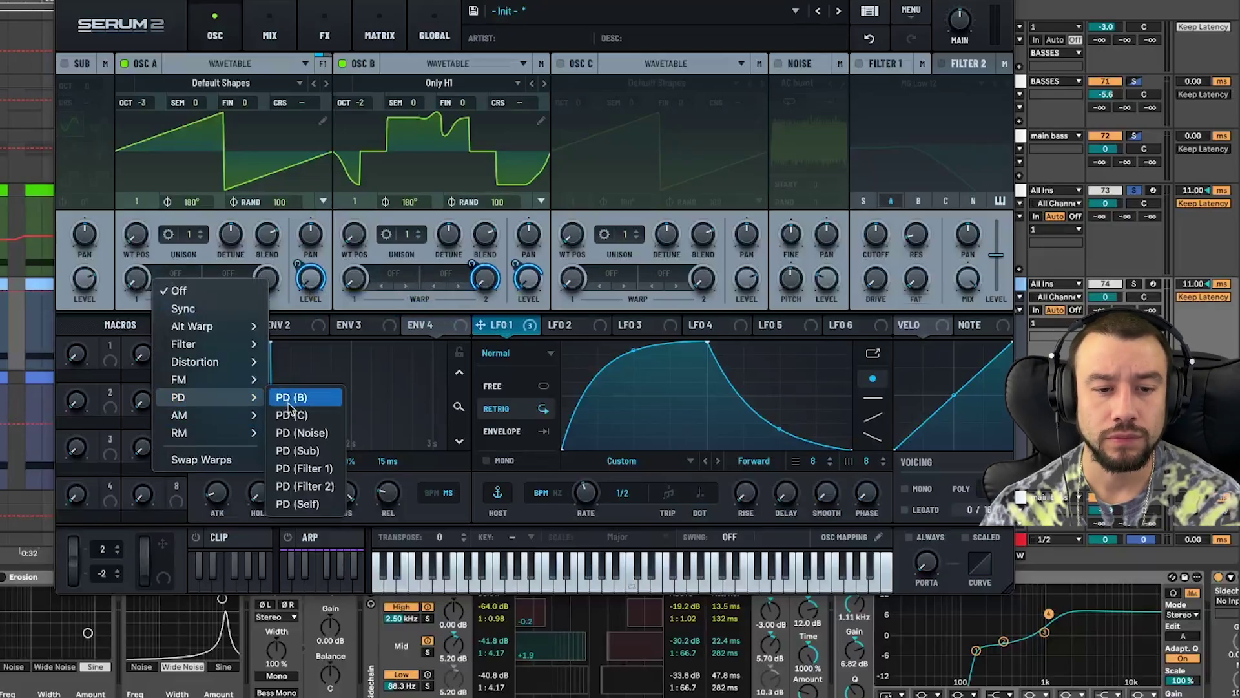
left_click(292, 397)
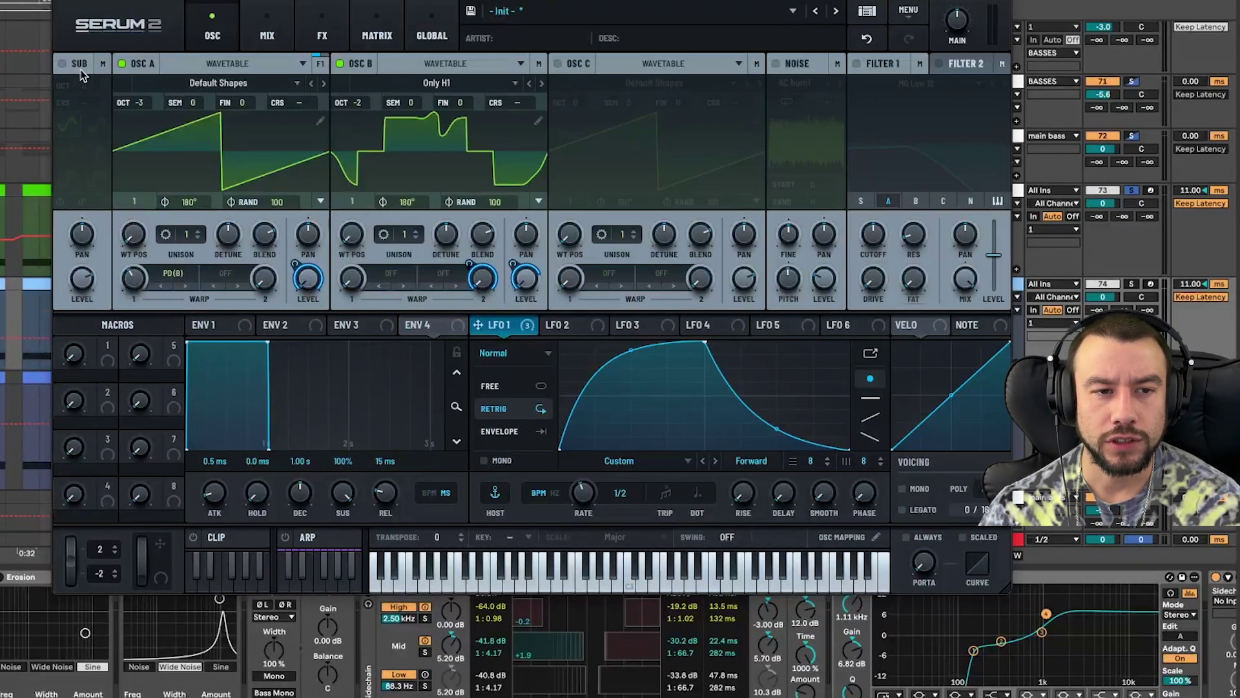
Step: Enable the sub oscillator as a sine at octave -3 and assign LFO 1 to its level
left_click(64, 64)
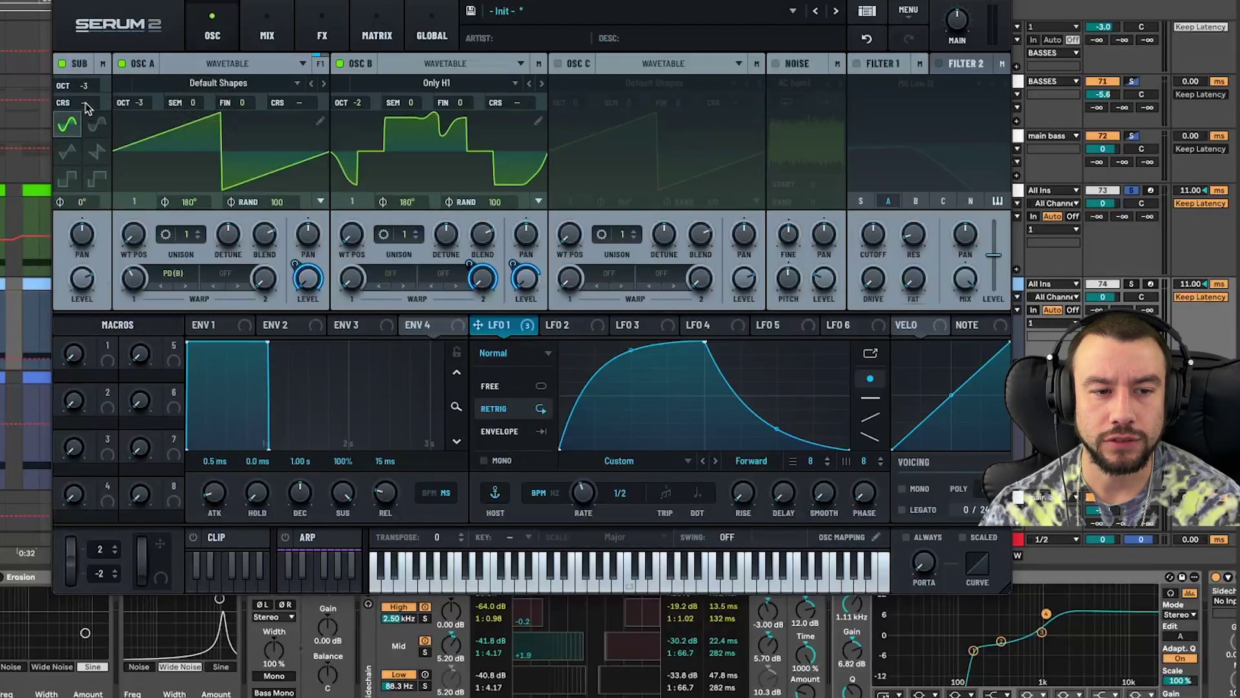
left_click_drag(505, 335, 74, 286)
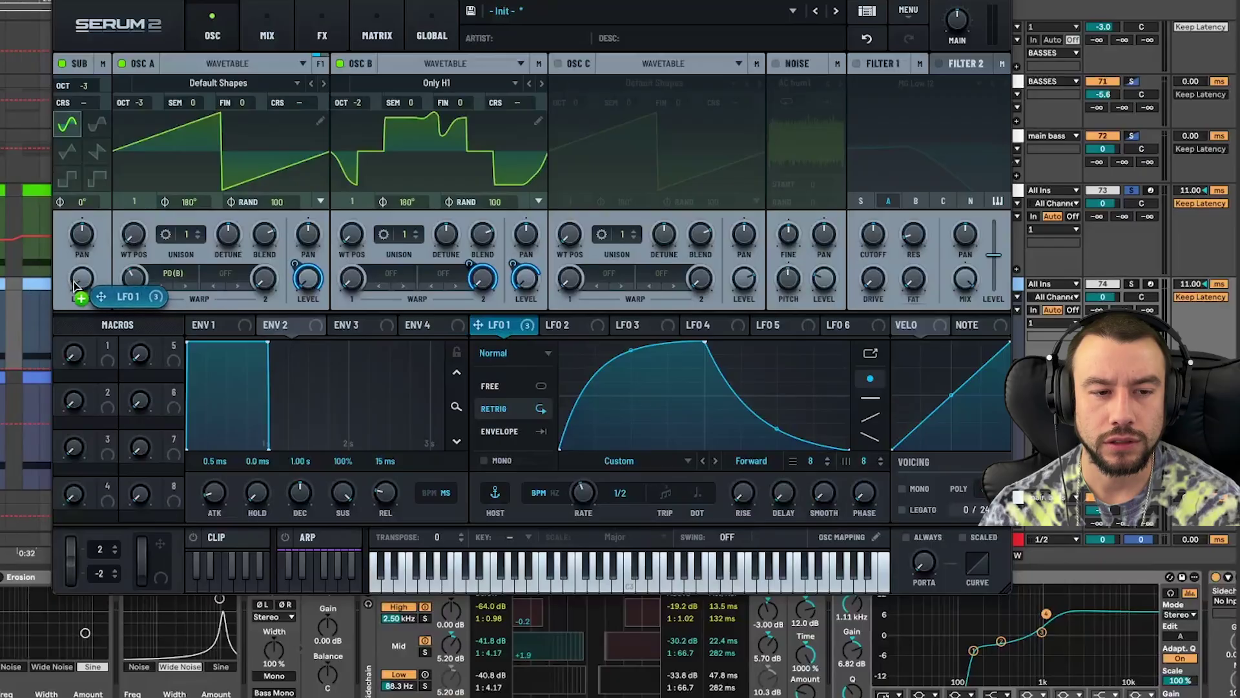
Step: Enable Filter 1 with the Band 24 type and raise its drive and resonance
left_click(856, 63)
left_click(916, 83)
mouse_move(905, 101)
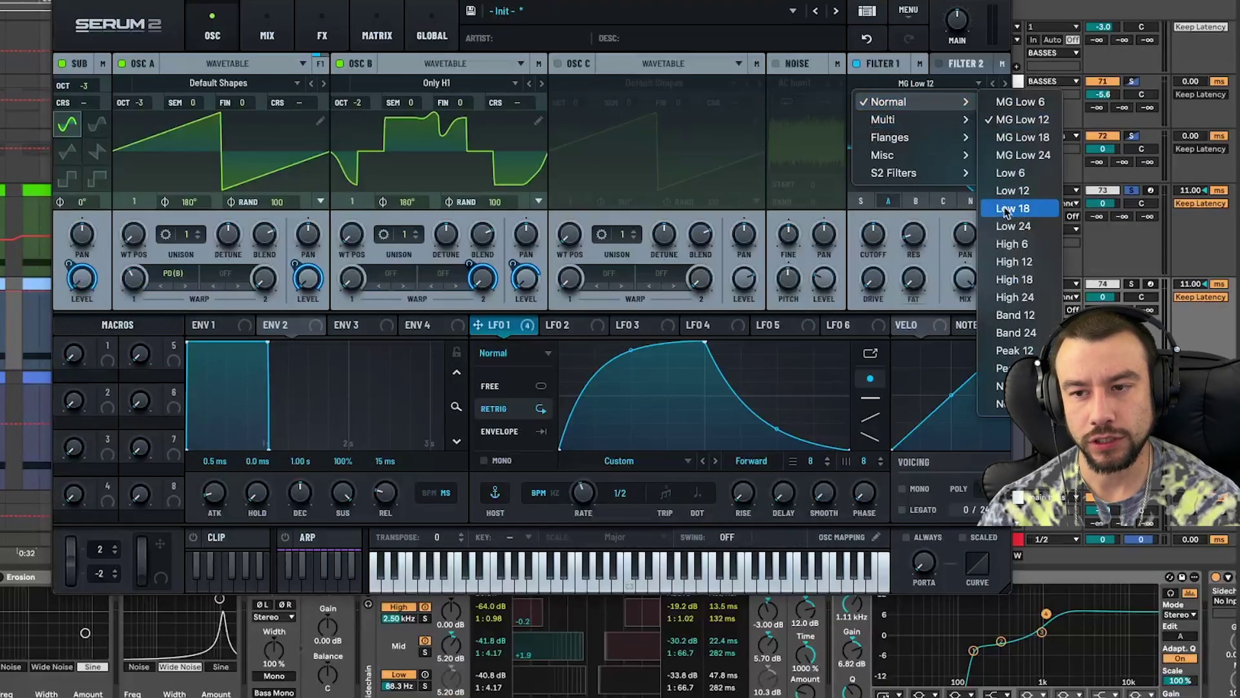
left_click(1021, 333)
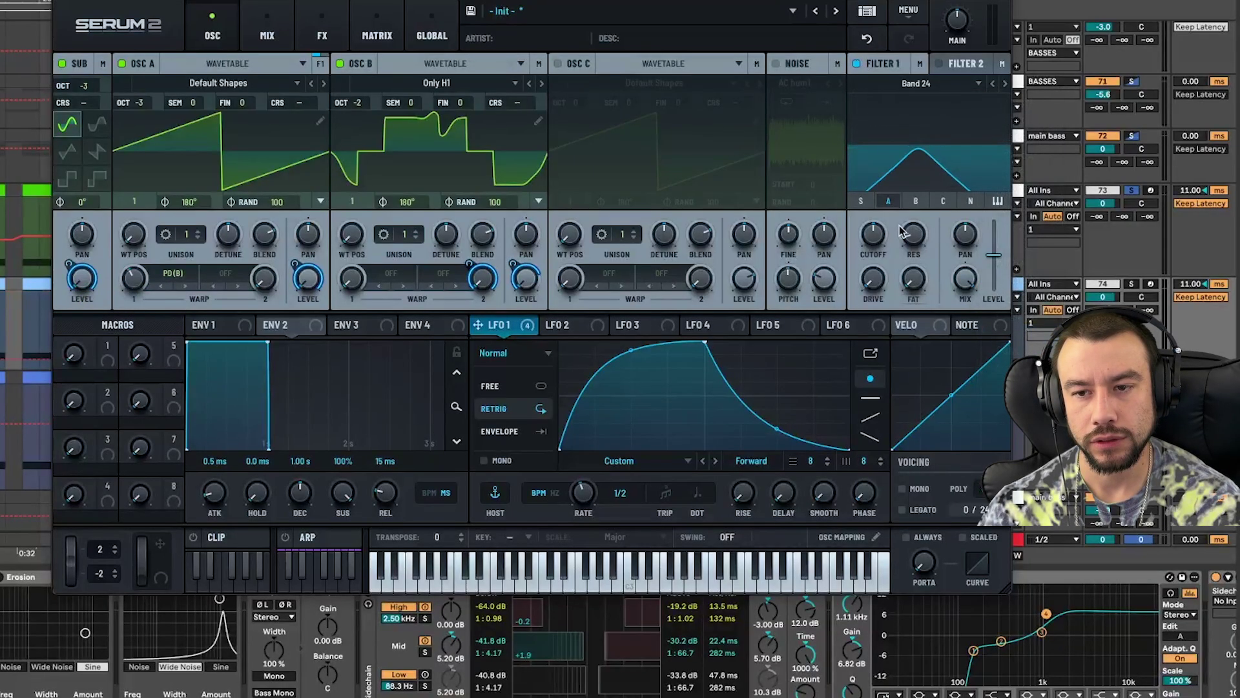
left_click_drag(874, 289, 875, 269)
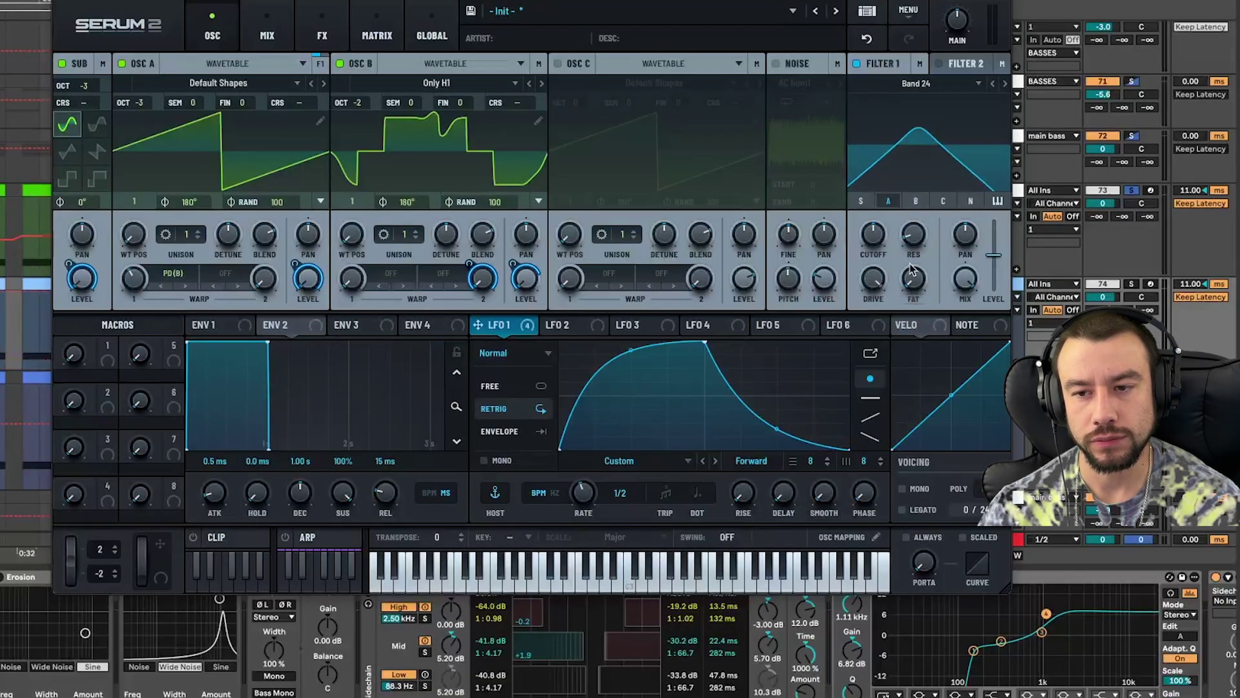
mouse_move(913, 232)
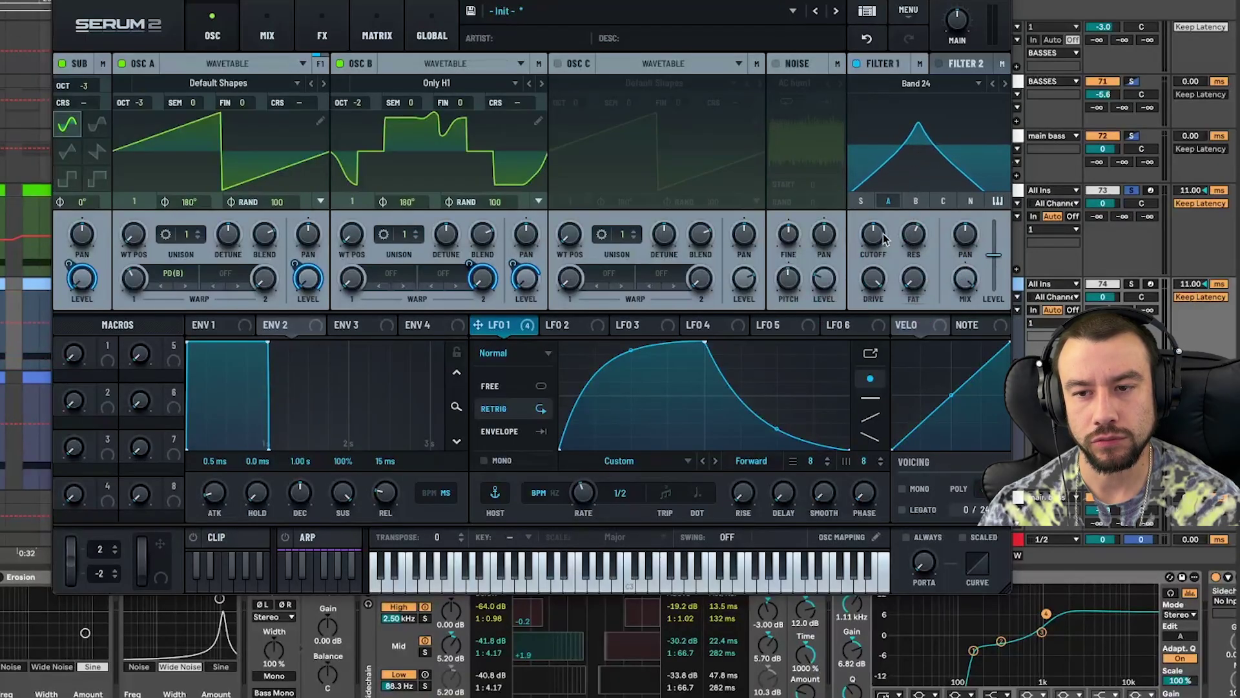
Step: Lower Filter 1's cutoff and assign LFO 1 to modulate it
left_click_drag(874, 235, 876, 279)
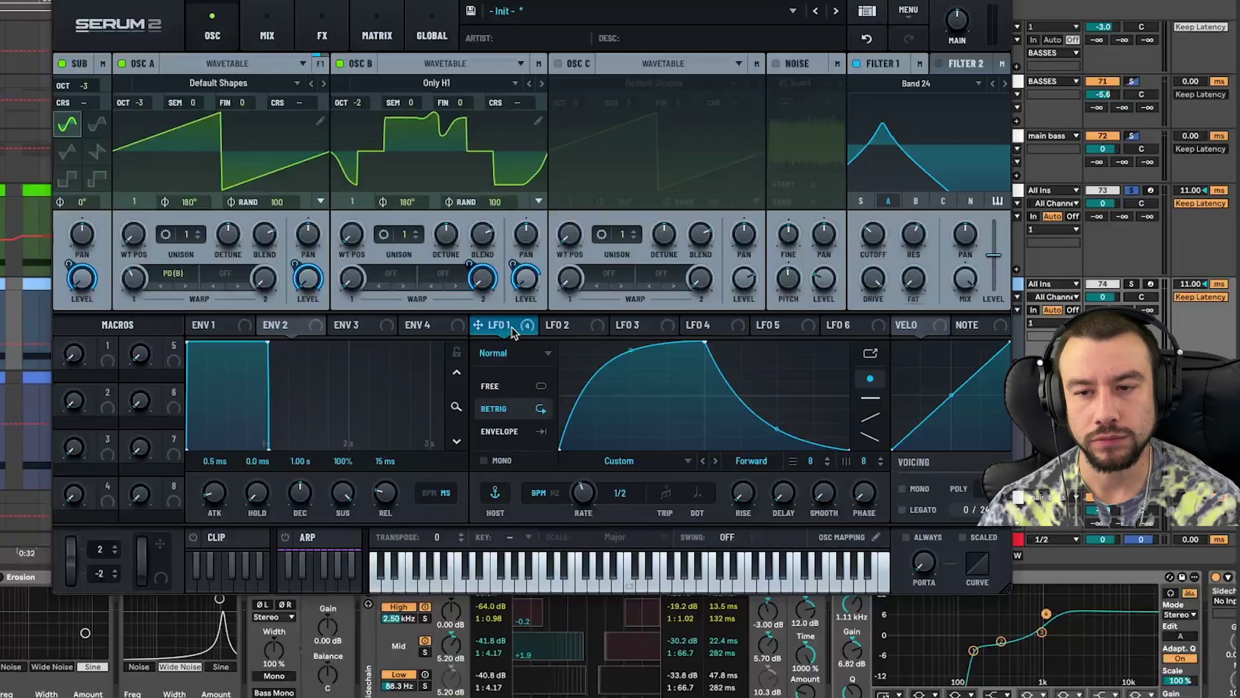
left_click_drag(513, 333, 873, 239)
mouse_move(872, 240)
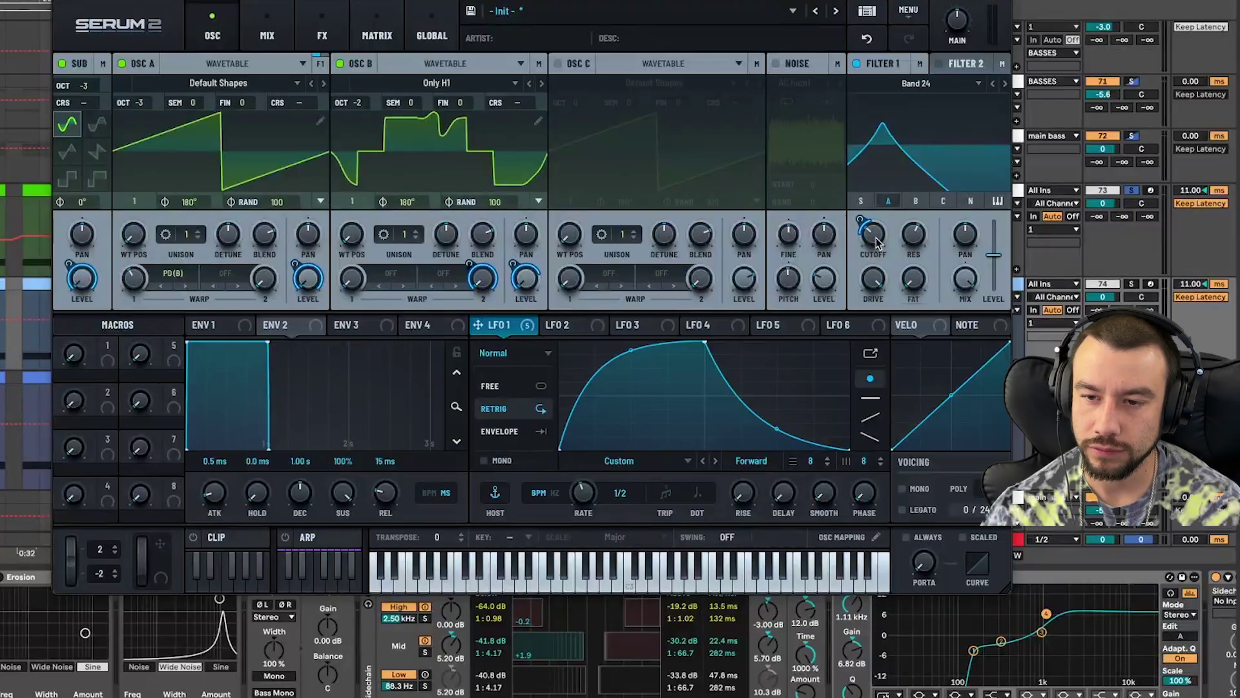
left_click_drag(880, 246, 882, 244)
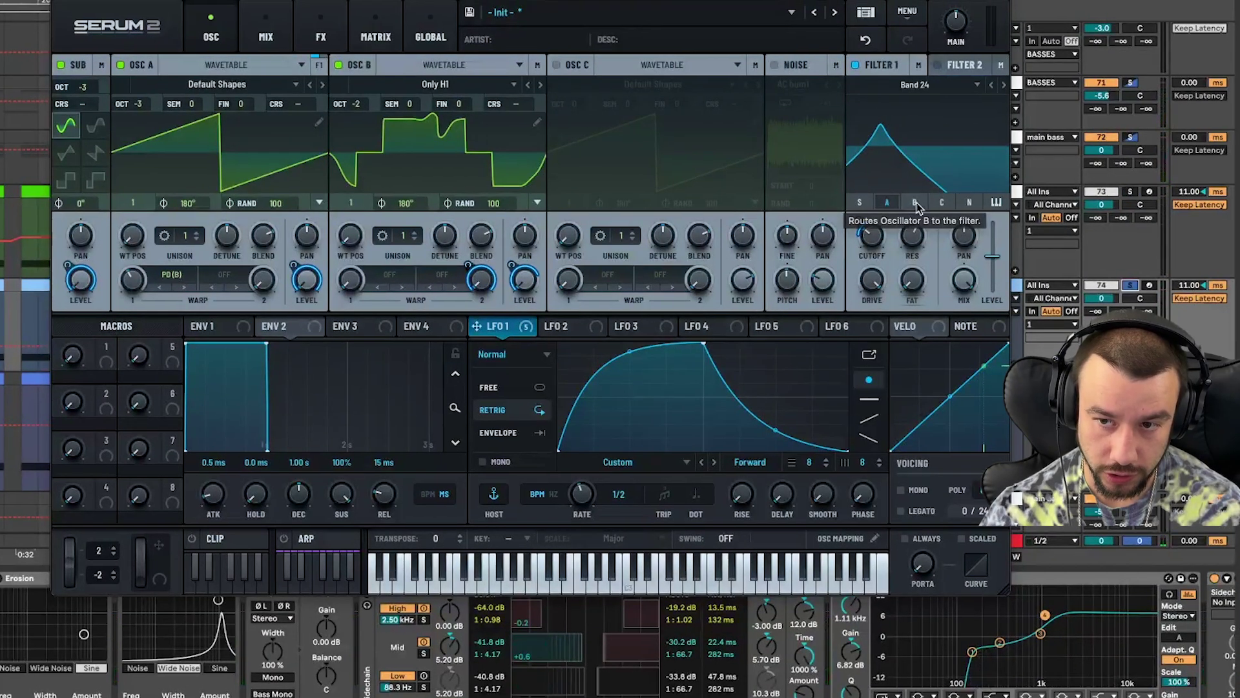
Step: Route oscillator B through Filter 1 and fine-tune the cutoff to about 124 Hz while playing the bass
left_click(916, 203)
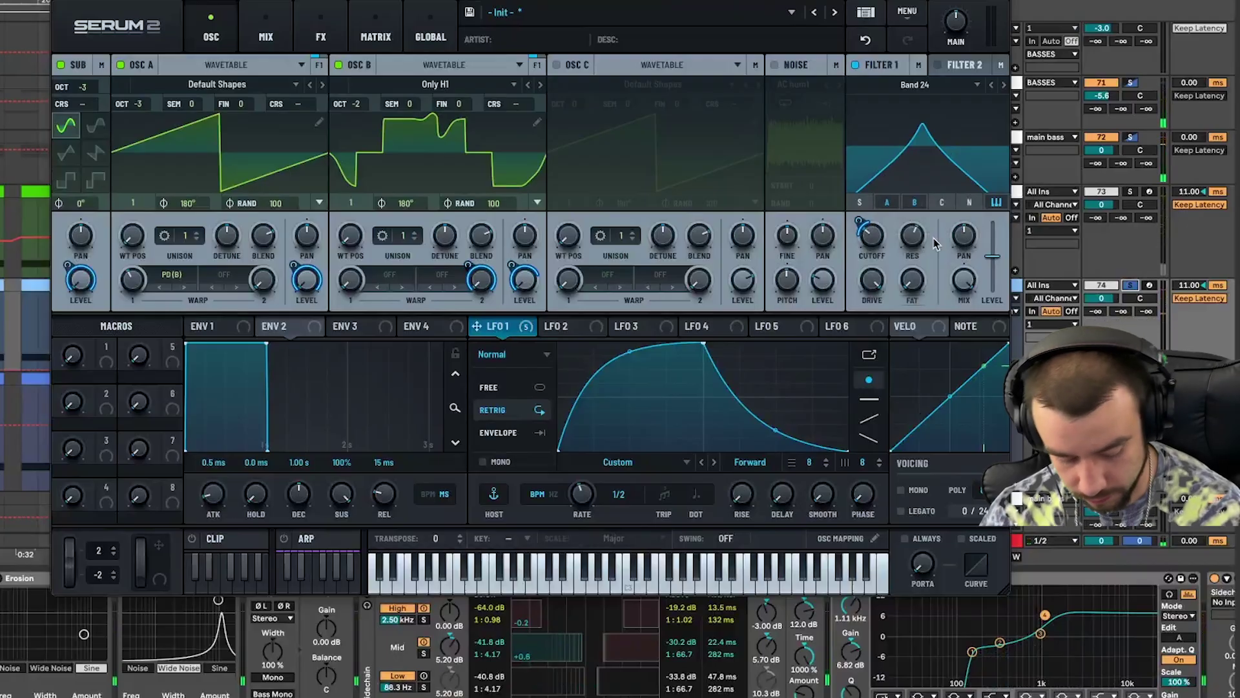
mouse_move(873, 243)
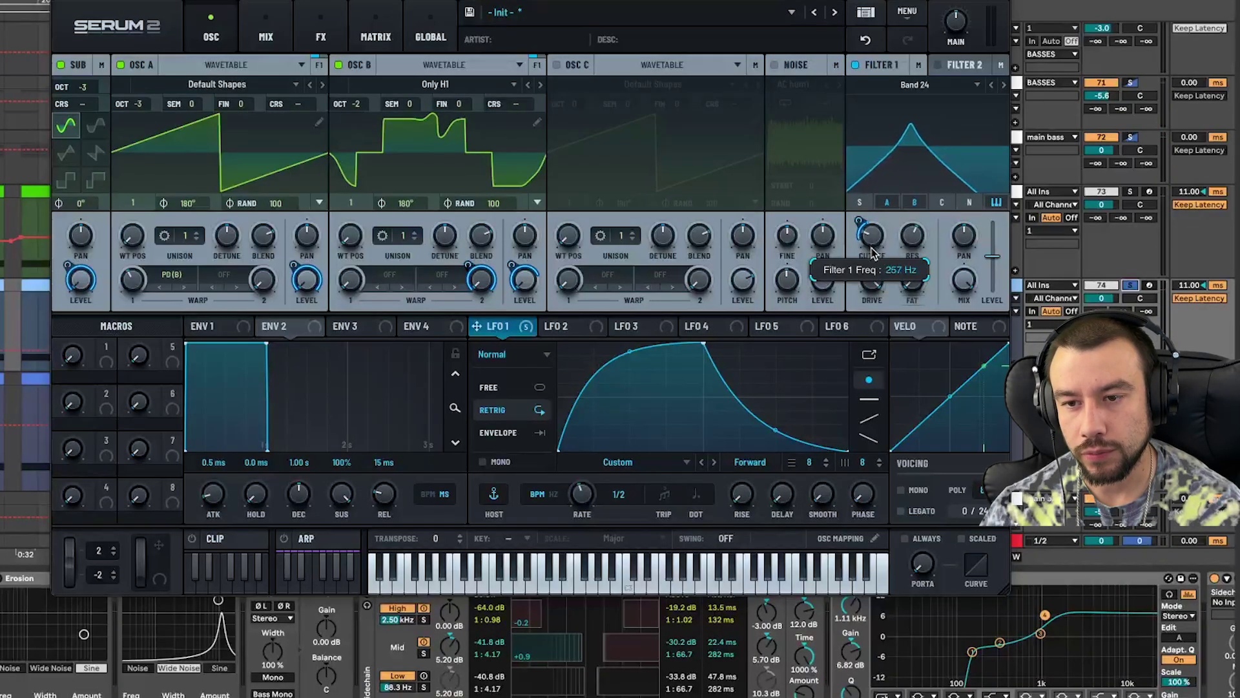
mouse_move(863, 221)
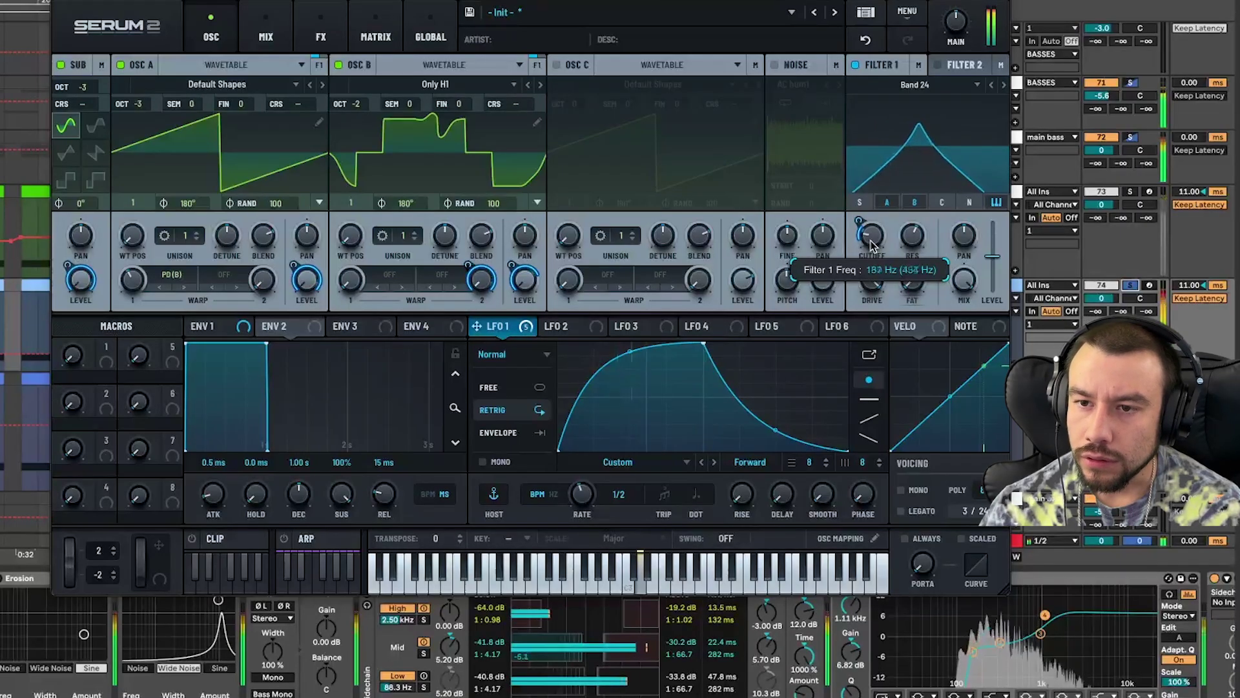
left_click_drag(872, 244, 874, 254)
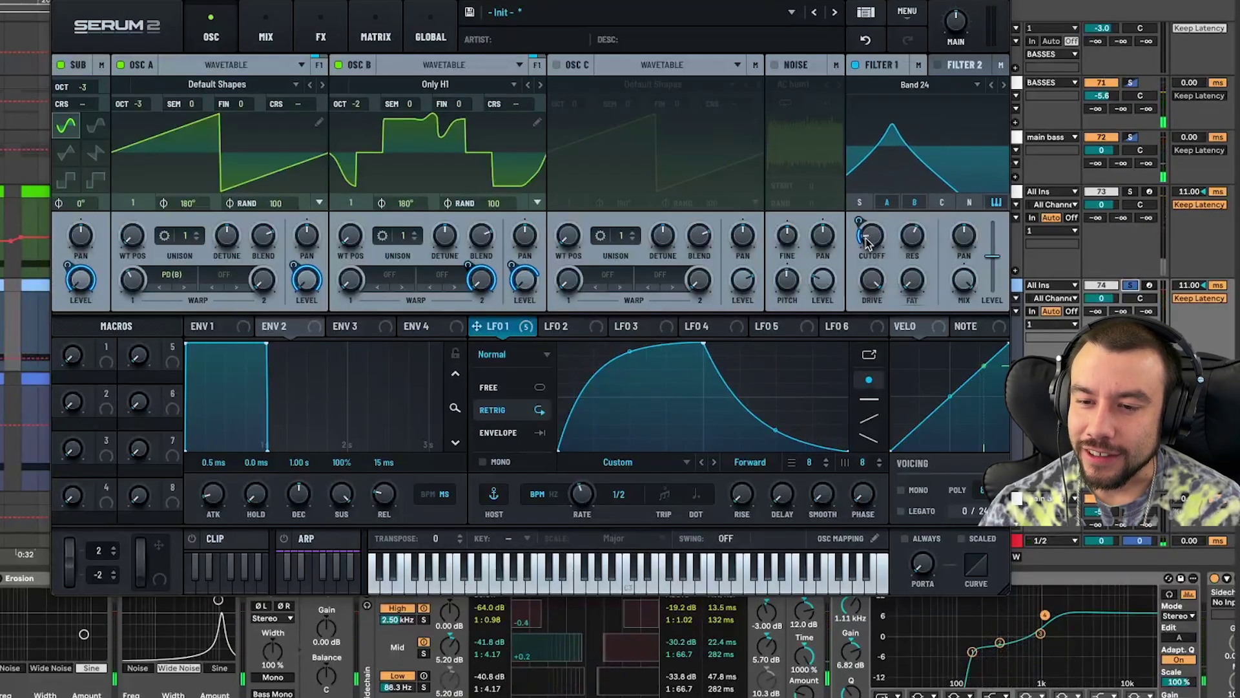
mouse_move(870, 244)
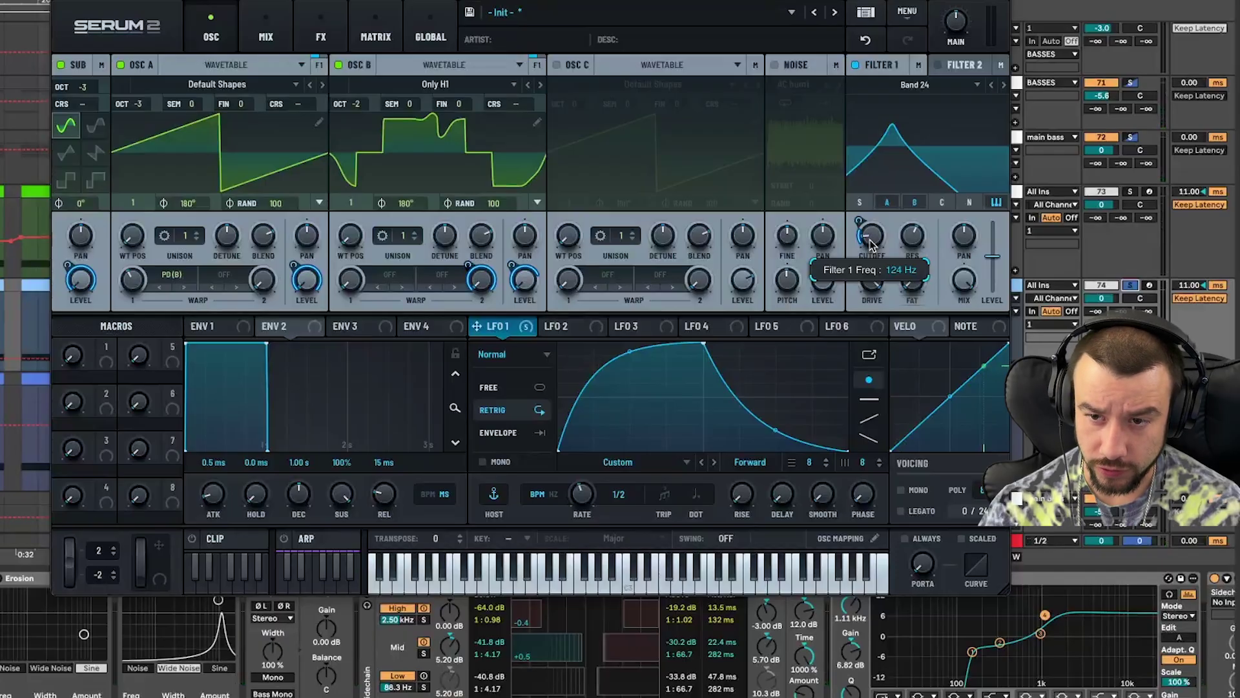
left_click(867, 37)
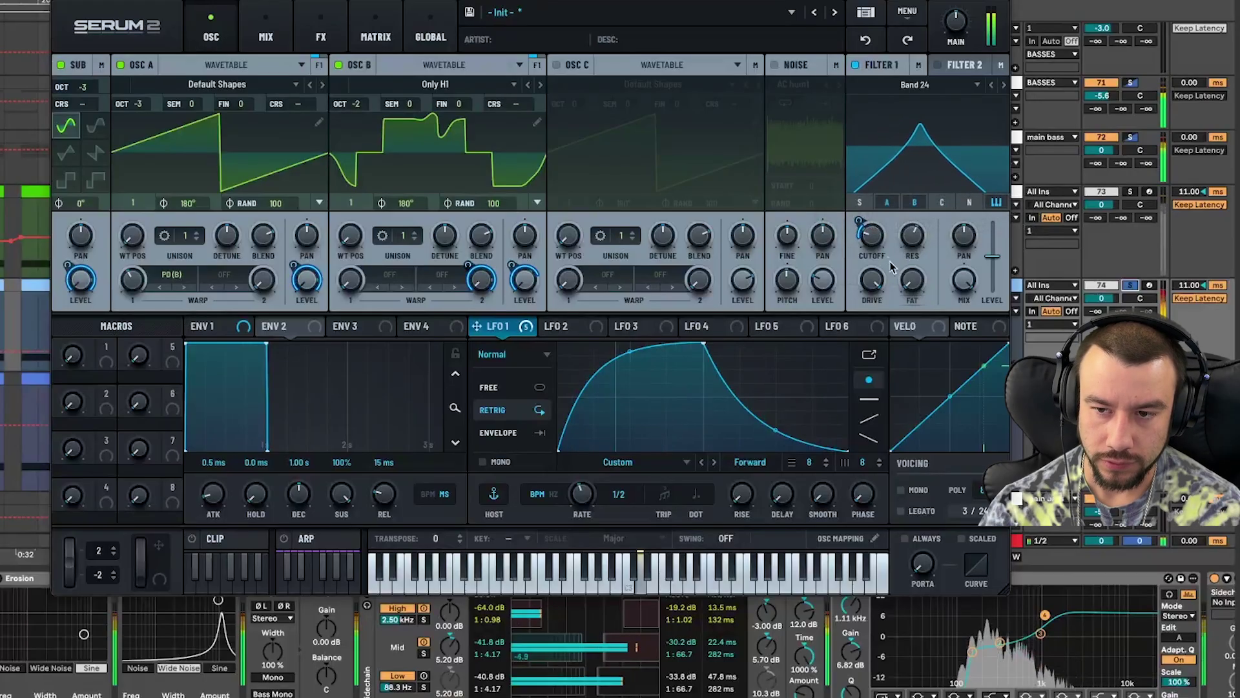
left_click(914, 35)
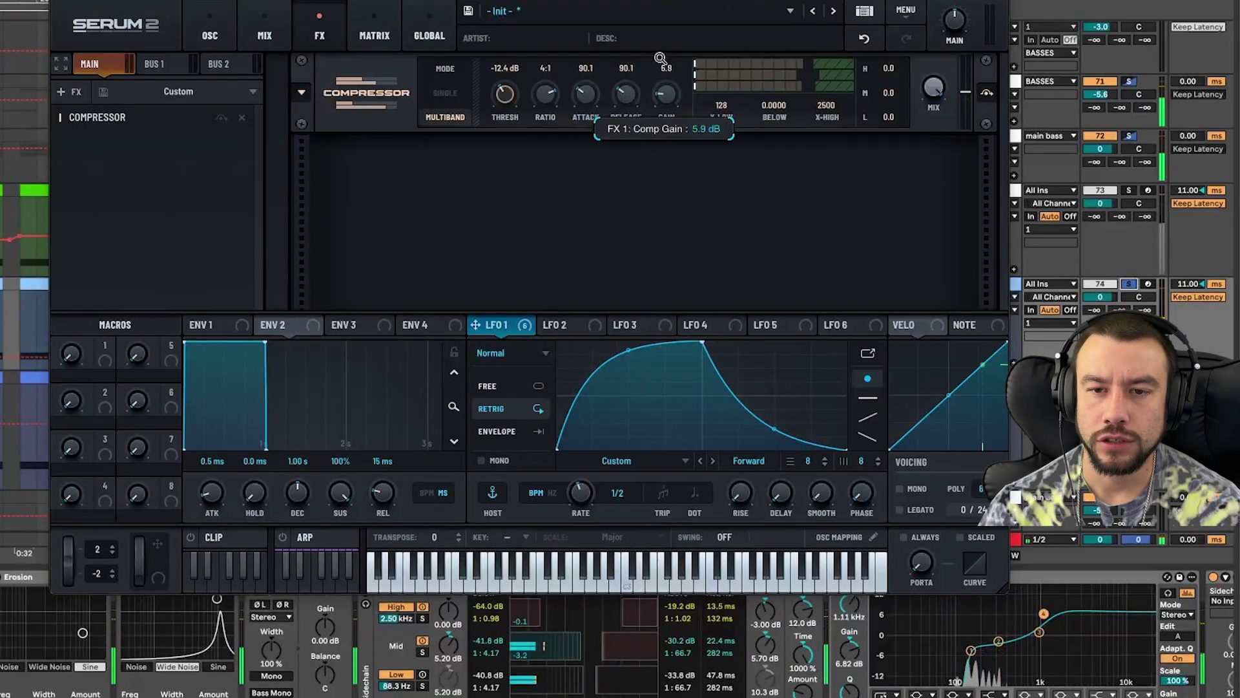
Step: Set the multiband compressor to -14.2 dB threshold and 13.4 dB gain, and add an equalizer with a 6 dB low-shelf boost at 210 Hz
left_click_drag(659, 58, 659, 38)
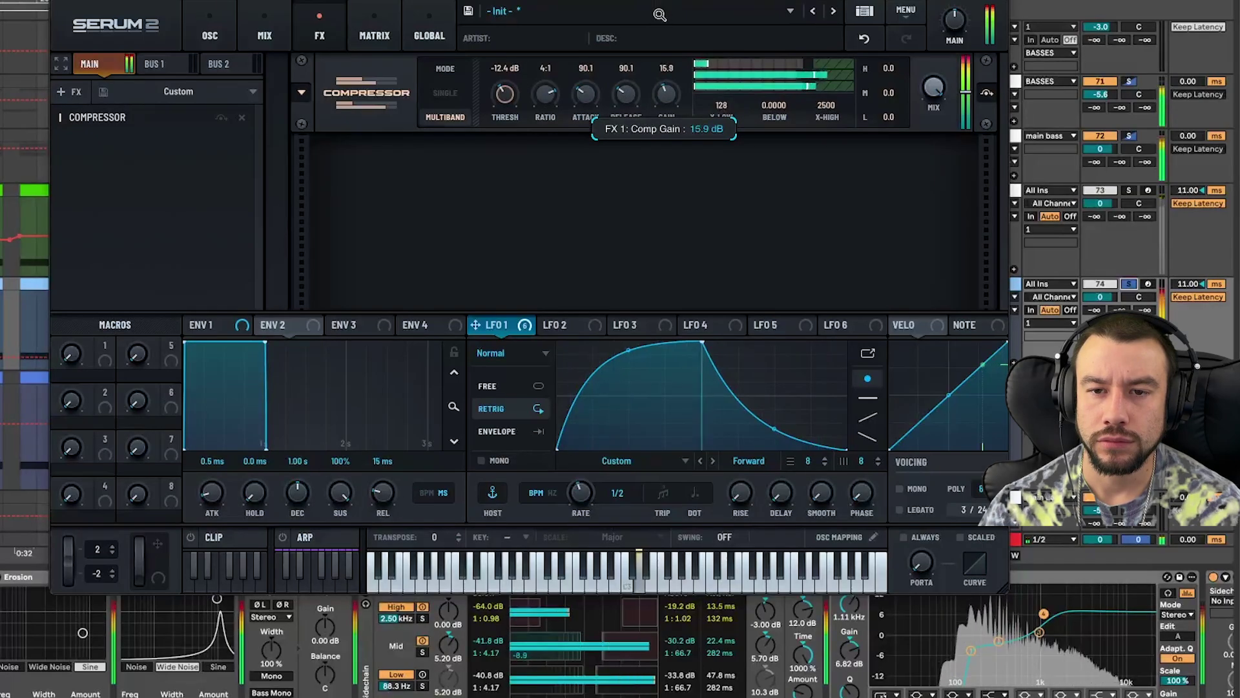
left_click_drag(660, 15, 657, 31)
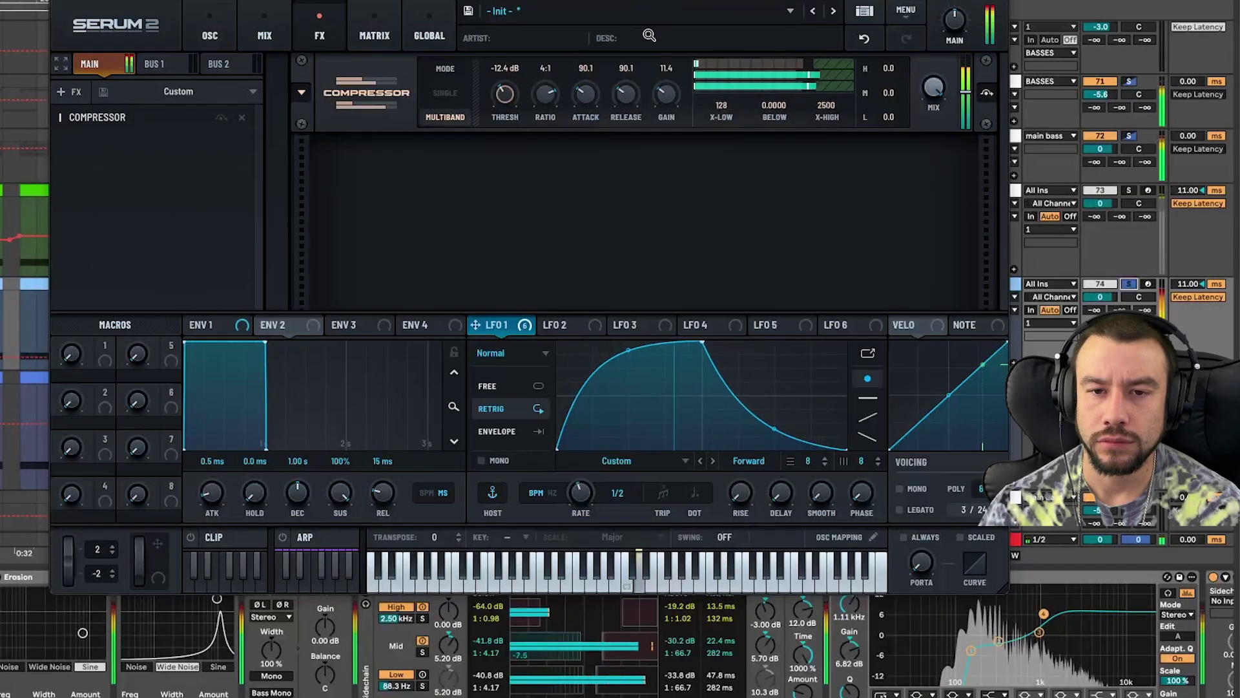
left_click_drag(509, 66, 511, 121)
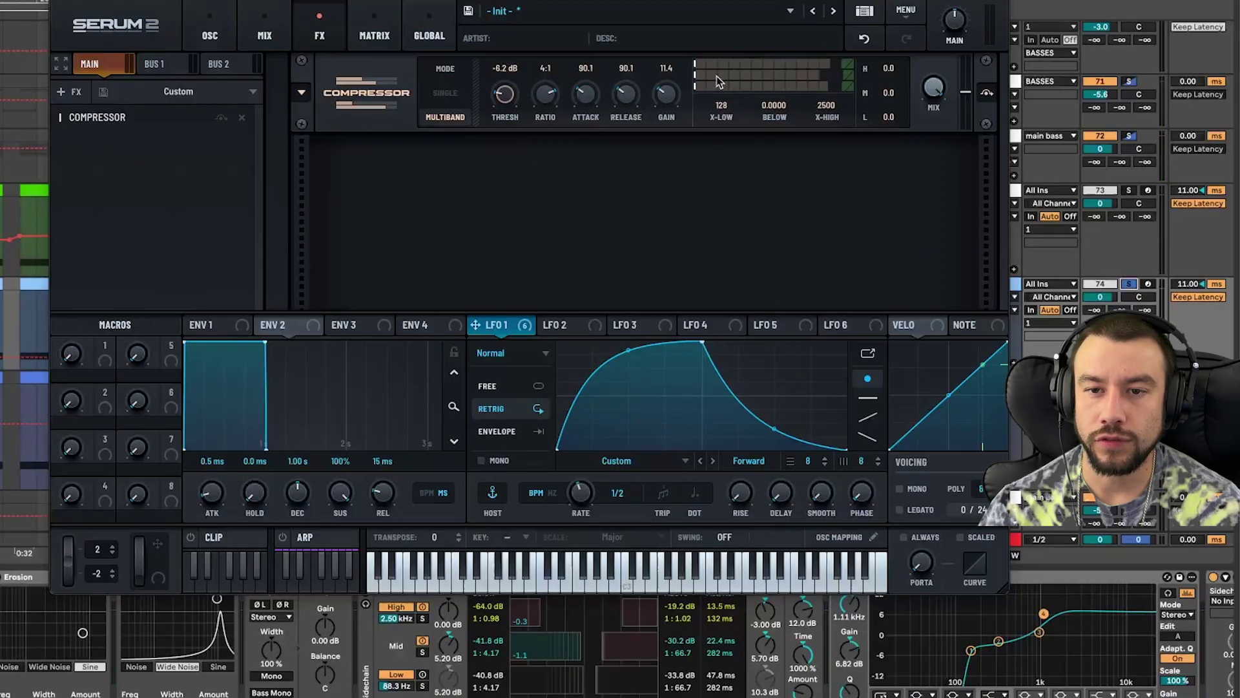
left_click_drag(510, 103, 511, 63)
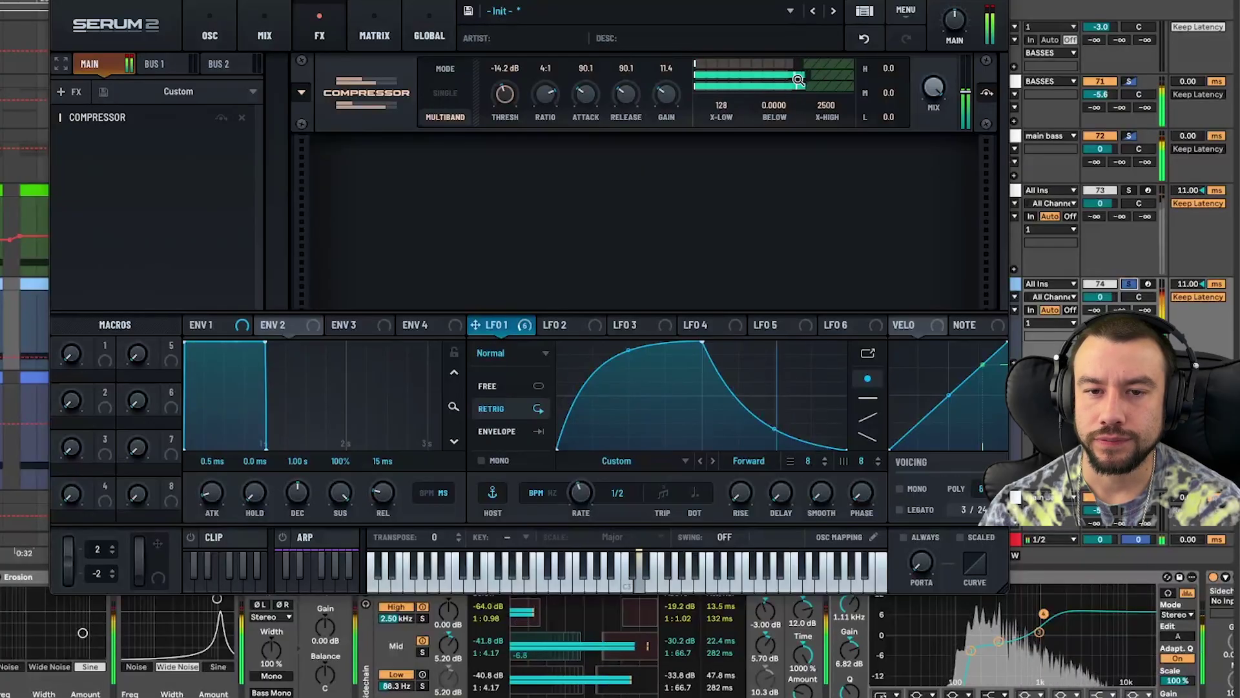
left_click_drag(668, 97, 673, 90)
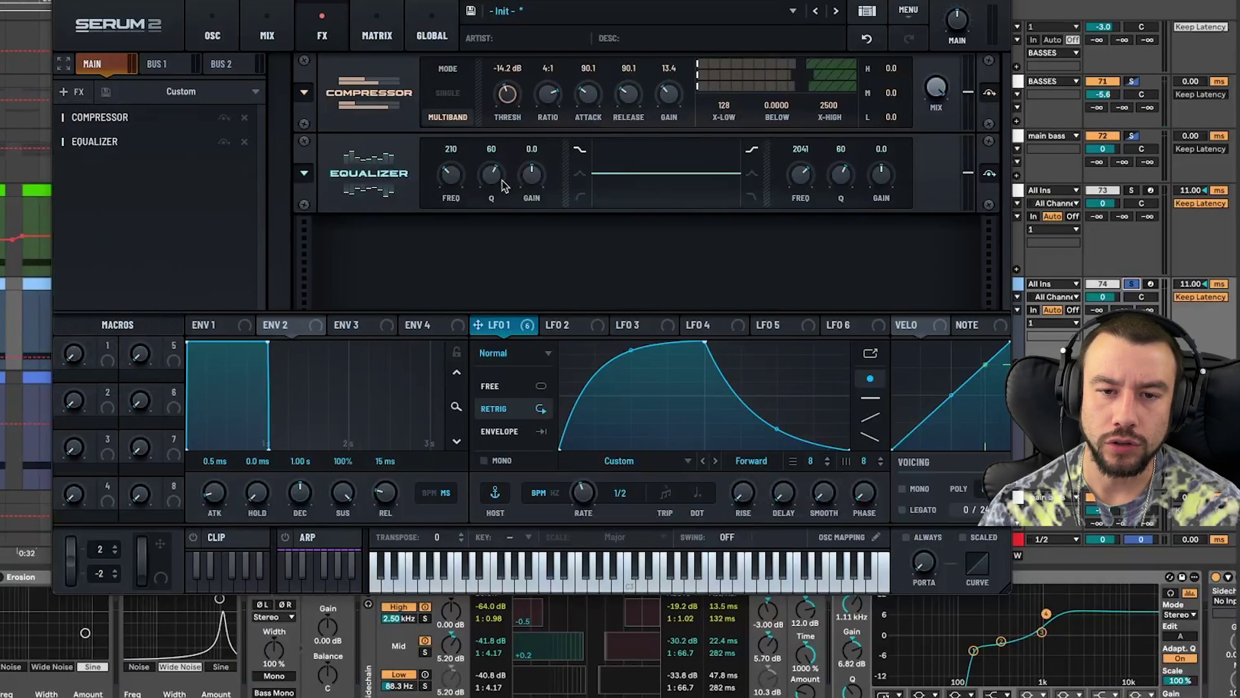
left_click_drag(531, 180, 531, 177)
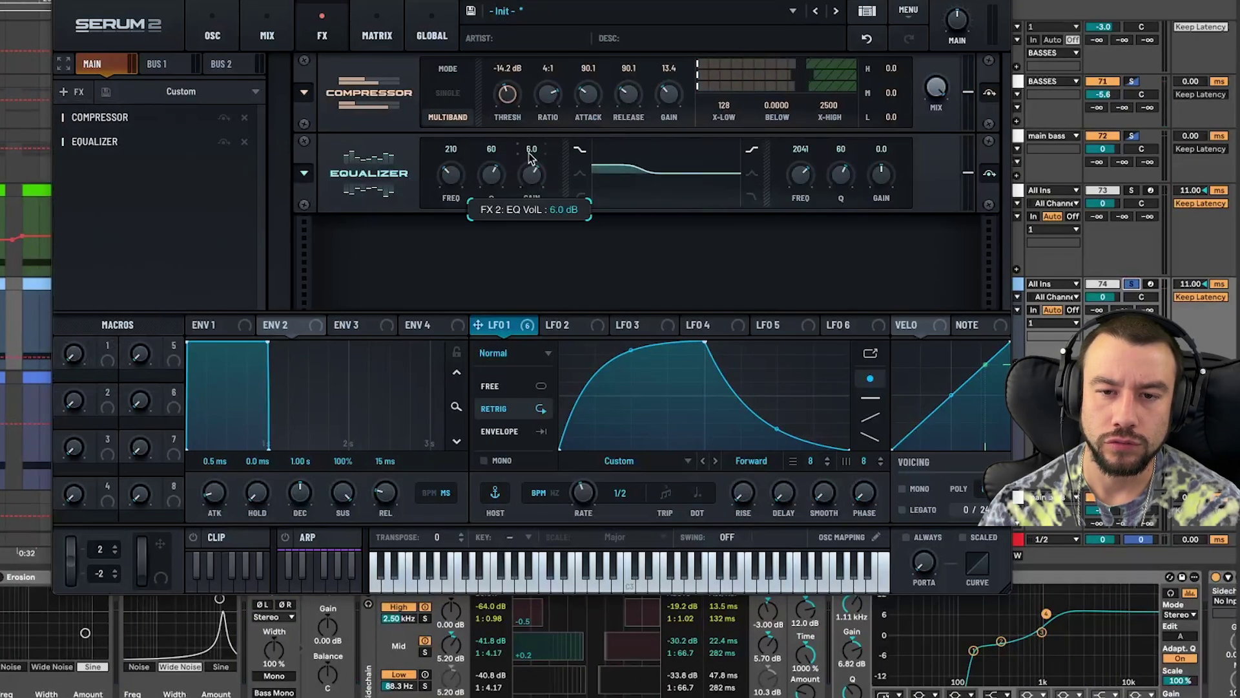
Step: Add a second, single-band compressor with a 2:1 ratio, attack 0.1, release 54.1 and threshold -2.9 dB
left_click(73, 91)
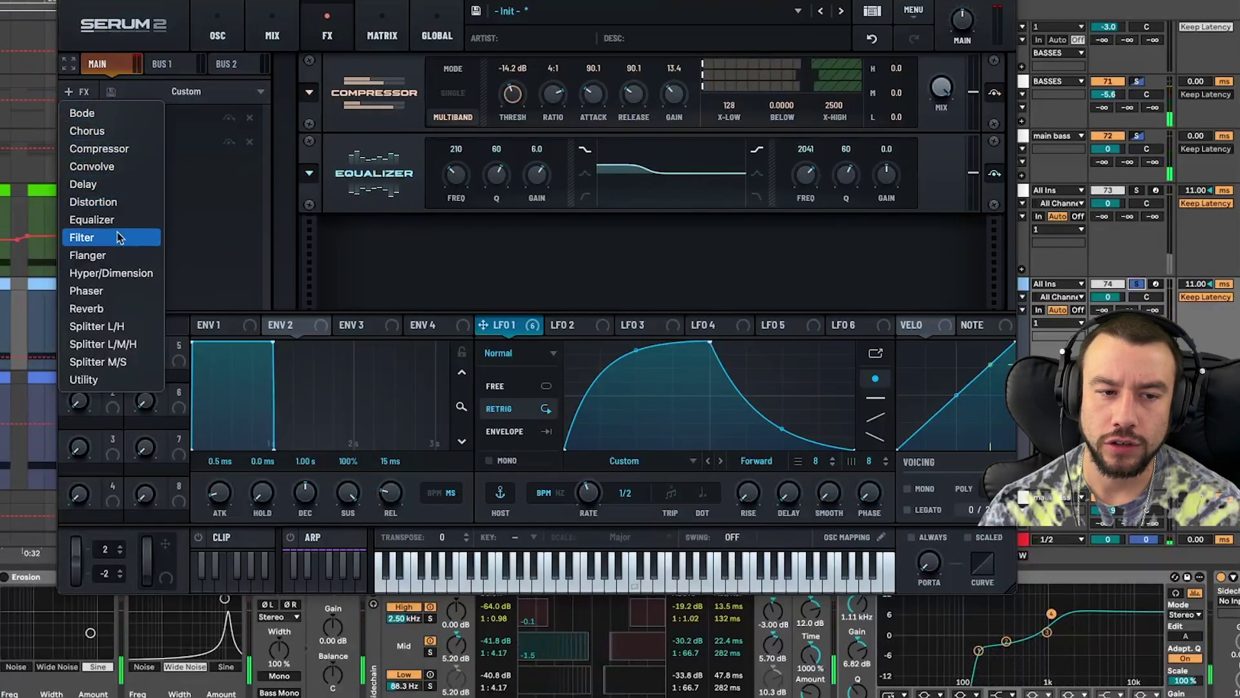
left_click(103, 148)
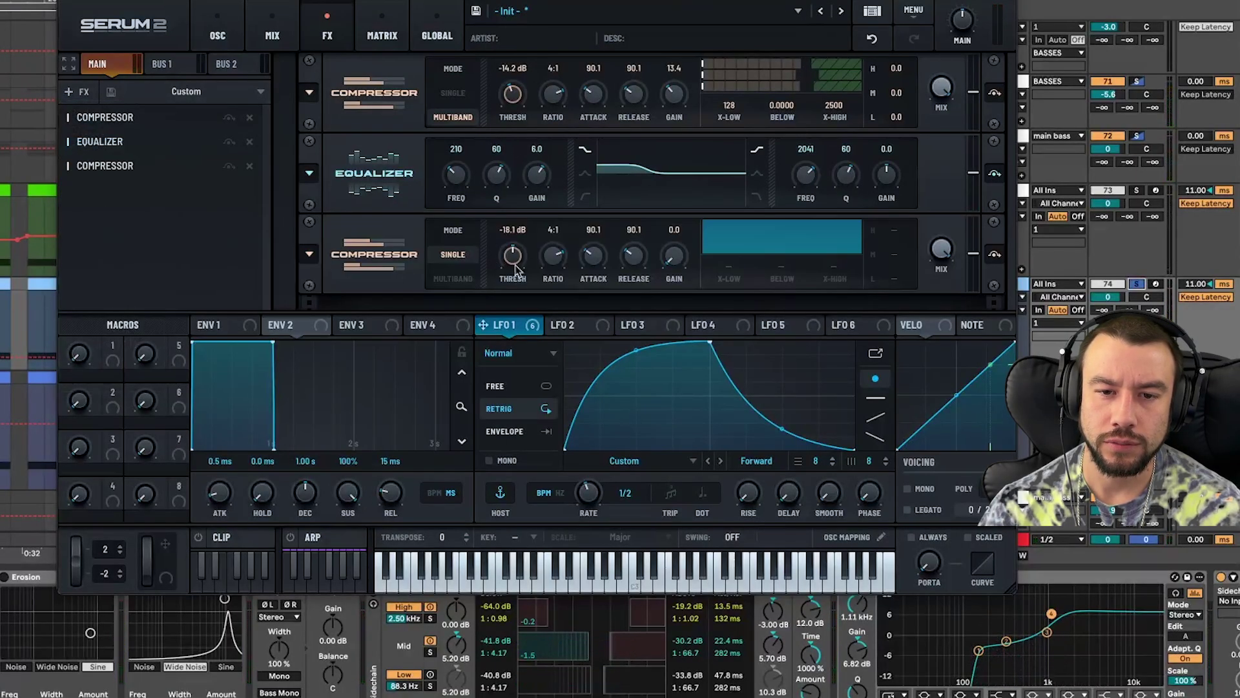
left_click_drag(517, 258, 555, 267)
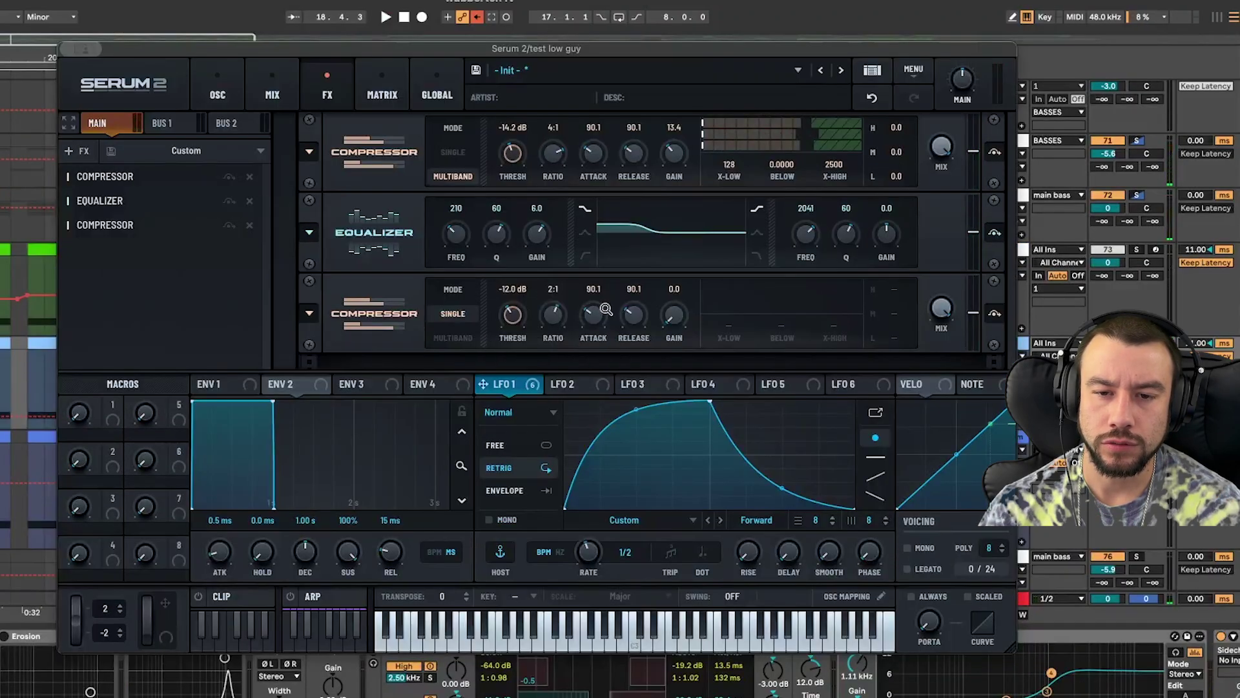
key("space")
left_click_drag(606, 310, 635, 336)
mouse_move(512, 316)
left_mouse_down()
mouse_move(506, 346)
mouse_move(514, 312)
left_mouse_up()
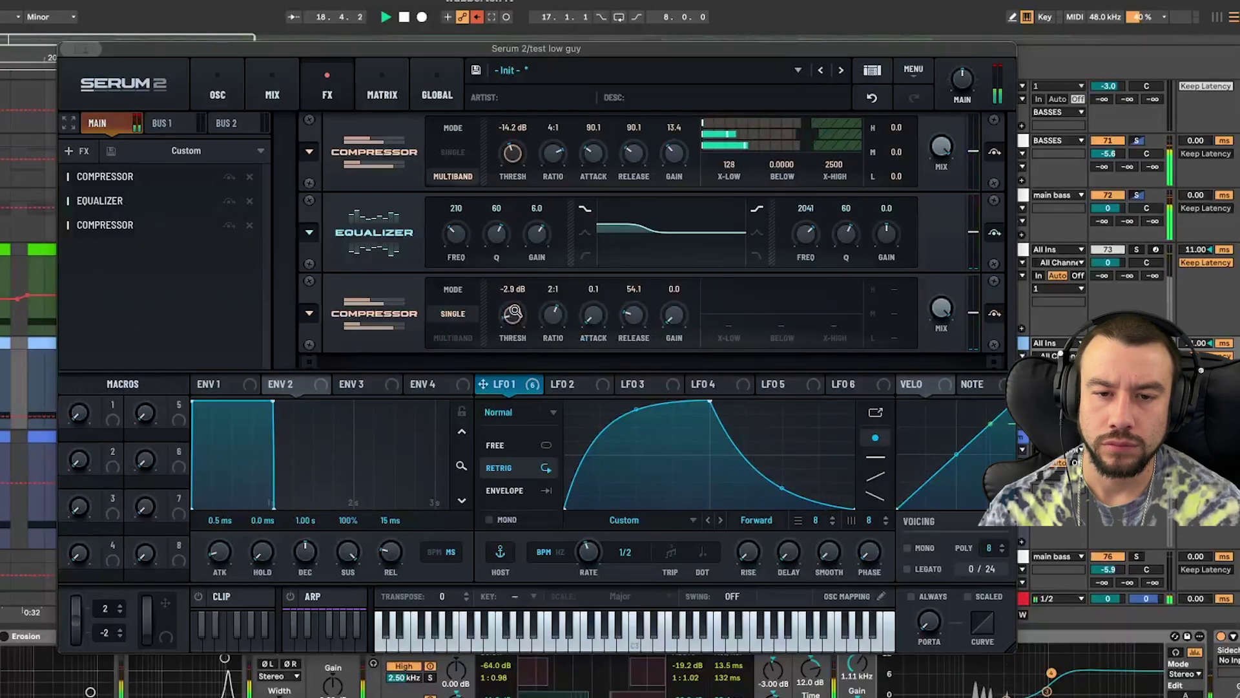
Step: Switch oscillator B to the Only H2 wavetable and set its wavetable position to frame 136
left_click(213, 88)
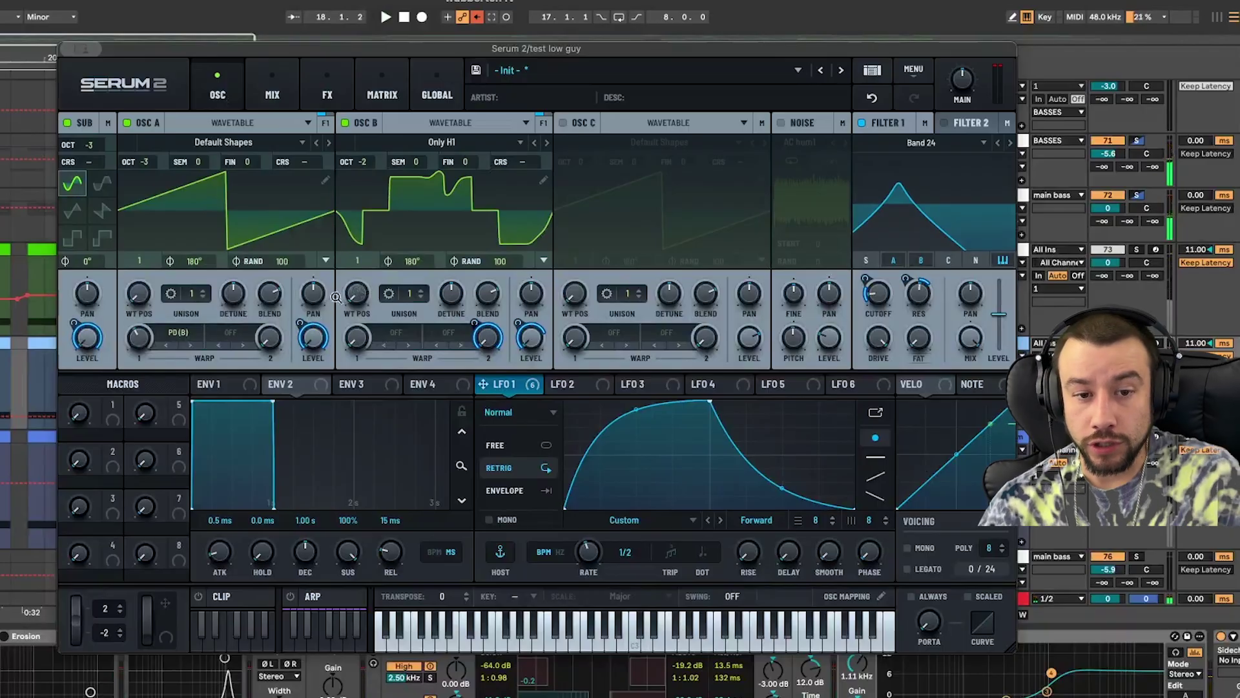
left_click_drag(359, 298, 362, 154)
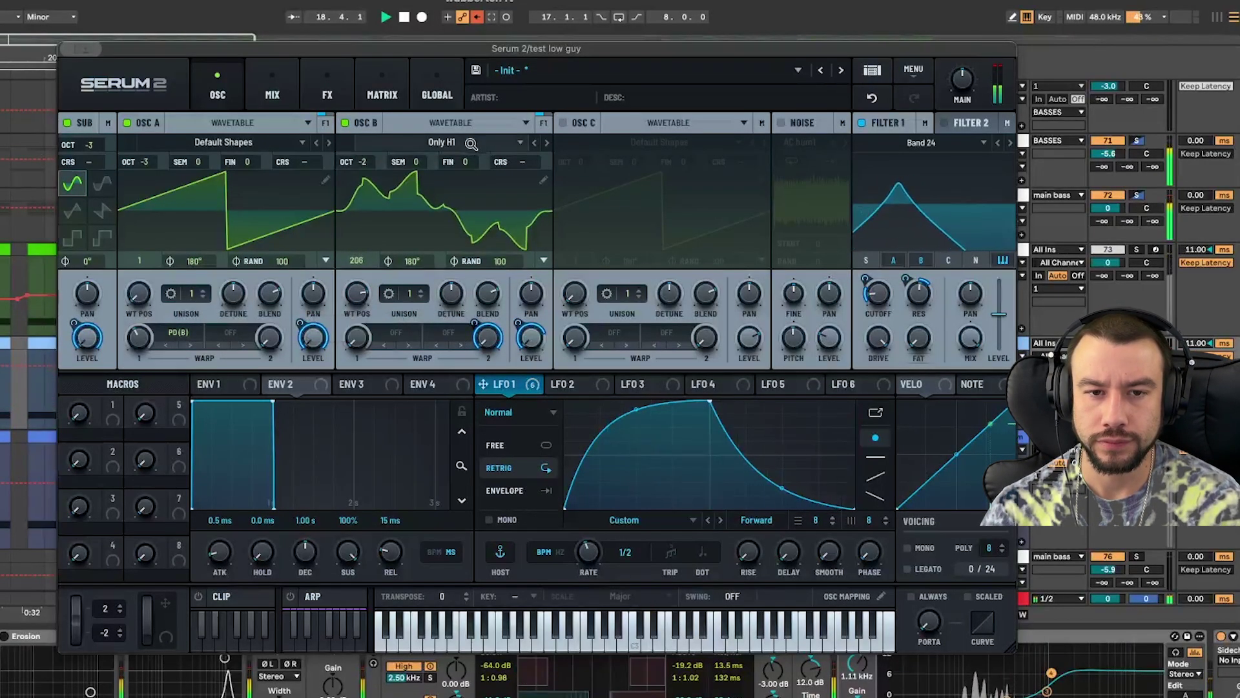
left_click(546, 142)
key("space")
left_click_drag(363, 294, 363, 323)
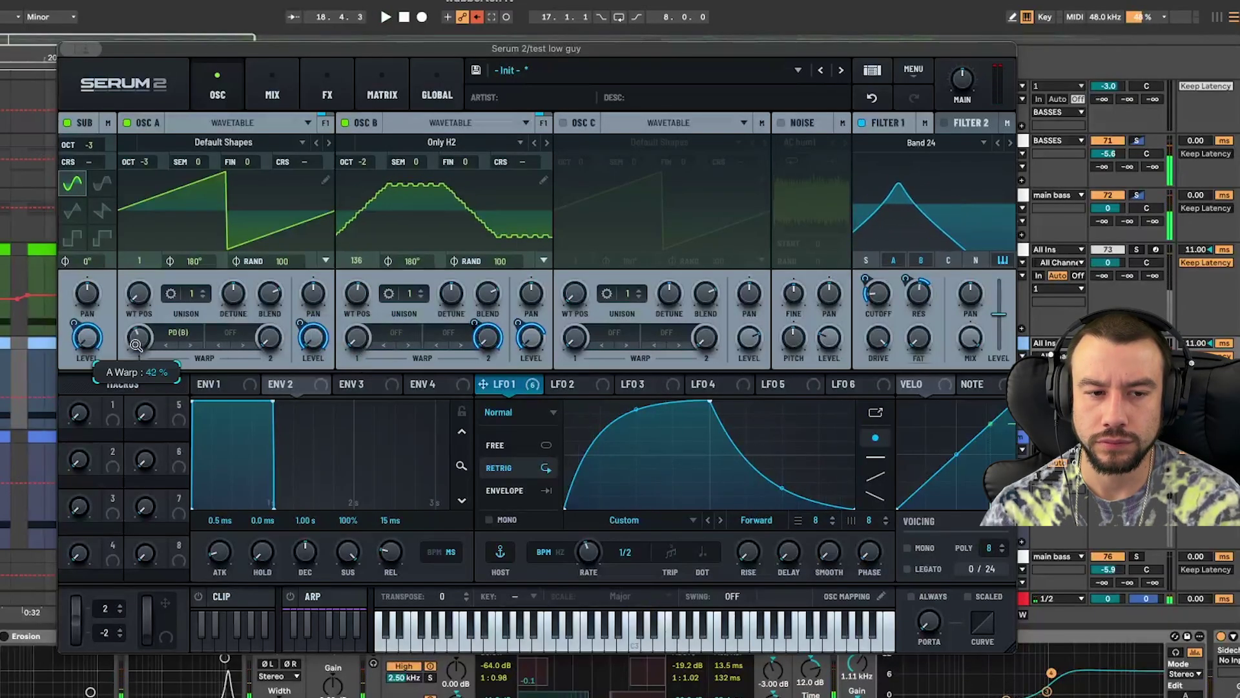
Step: Switch oscillator B to the Ooomph wavetable and set its wavetable position to frame 38
left_click(546, 143)
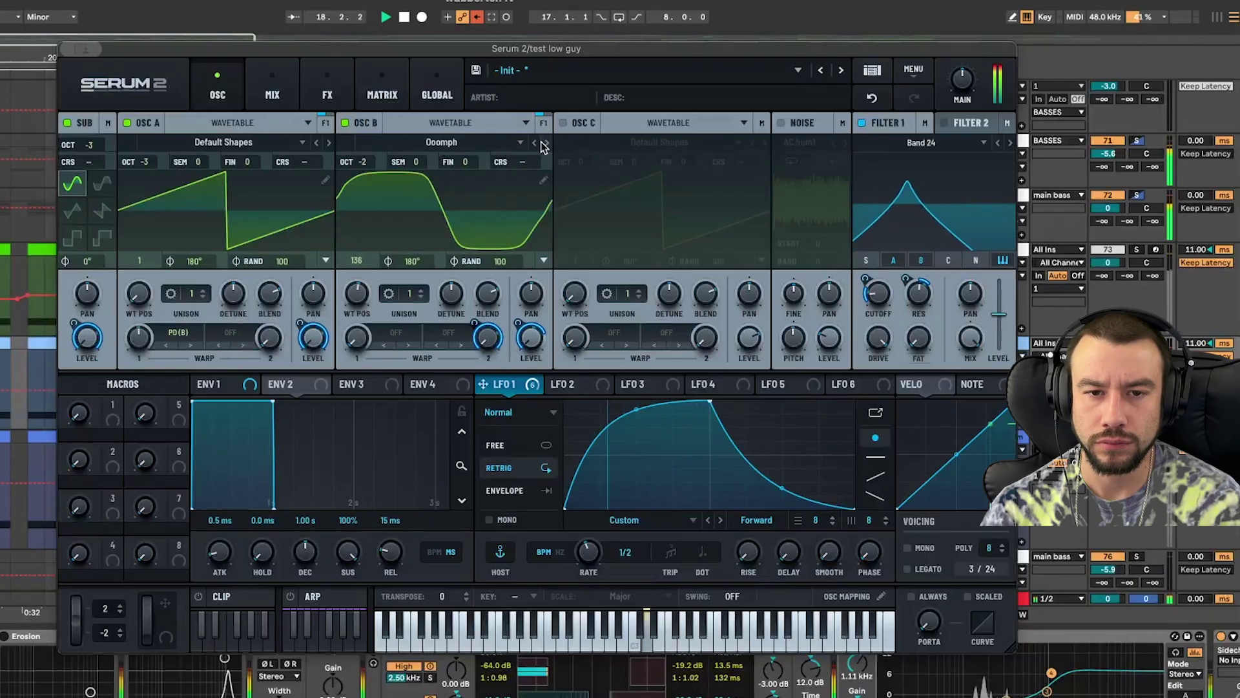
left_click_drag(365, 296, 356, 340)
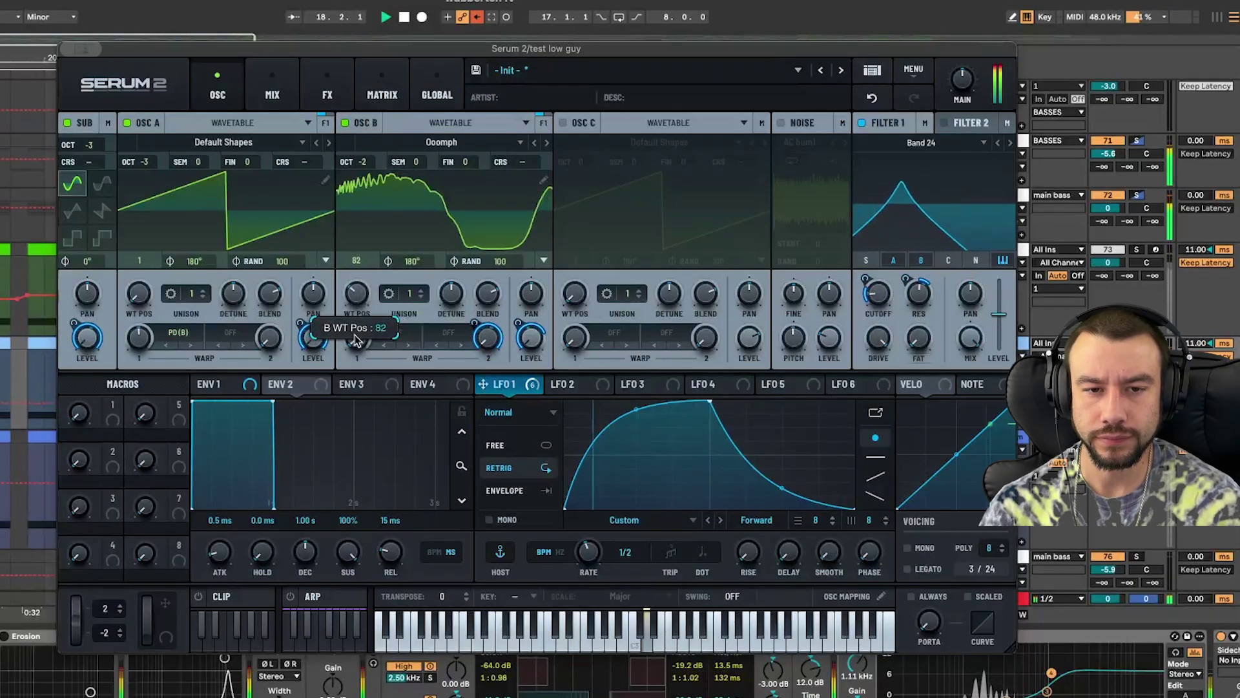
left_click_drag(356, 297, 357, 327)
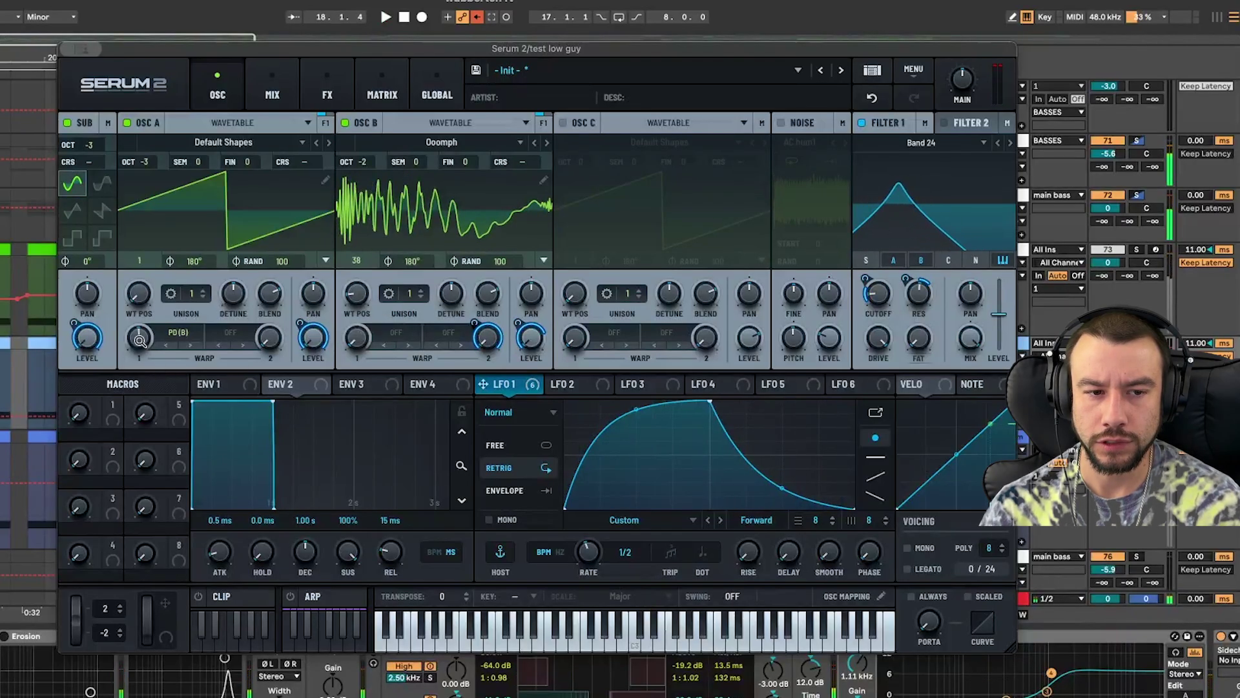
Step: Fine-tune oscillator A's PD(B) warp amount during playback and set oscillator B's wavetable position to frame 54
left_click_drag(140, 341, 140, 354)
key("space")
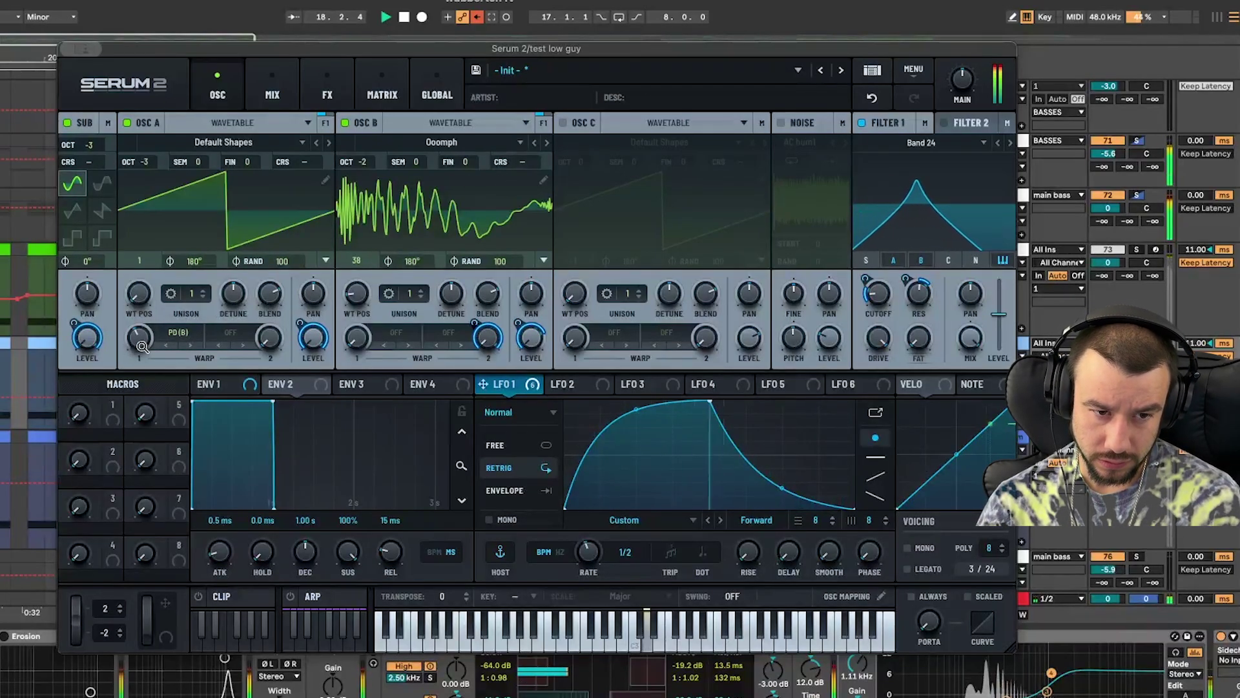
left_click_drag(140, 343, 141, 338)
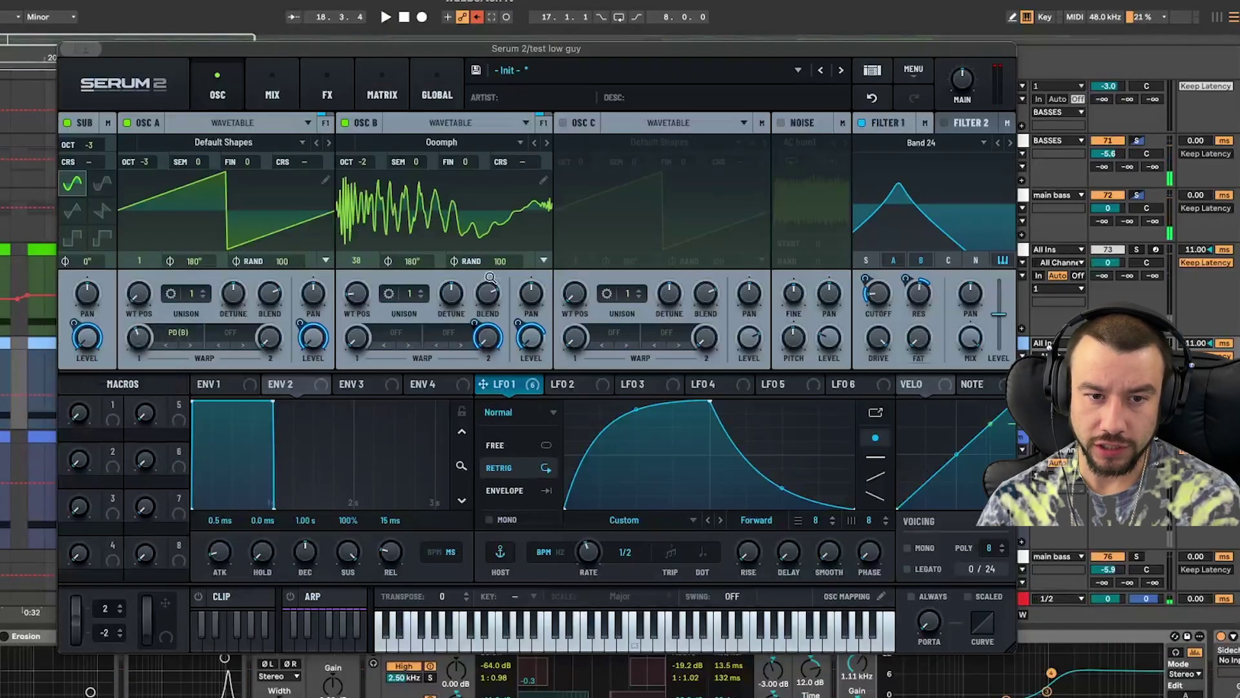
left_click(356, 292)
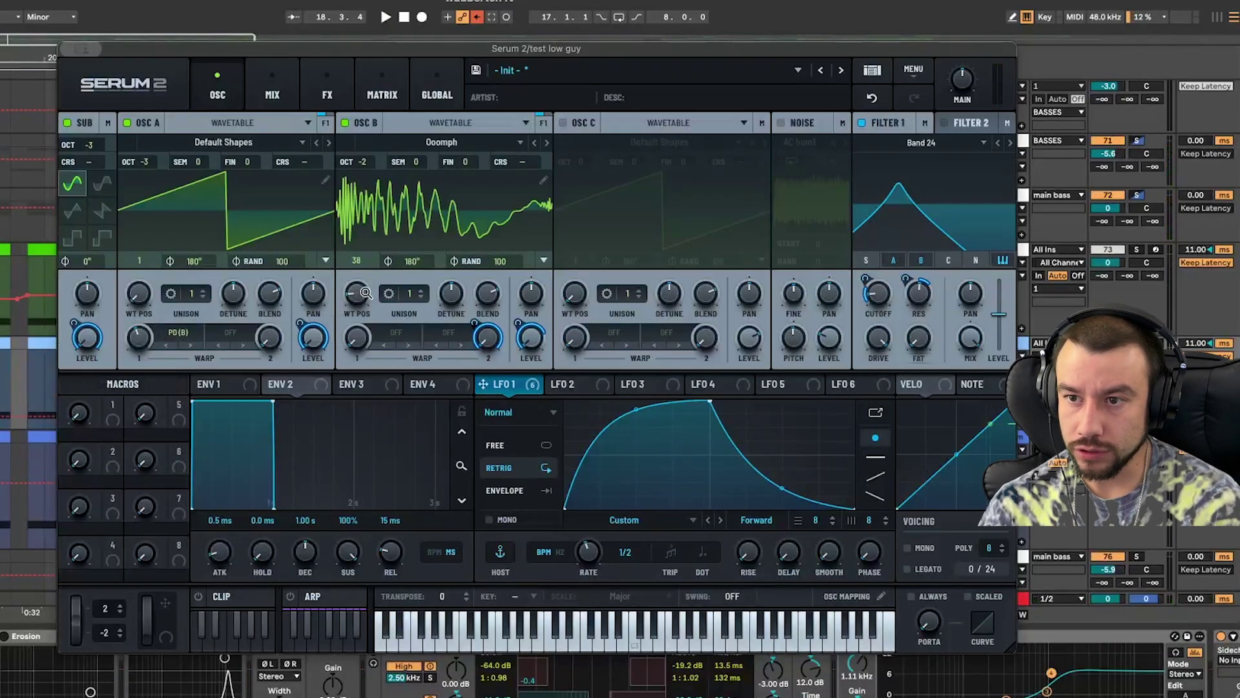
left_click_drag(366, 293, 362, 281)
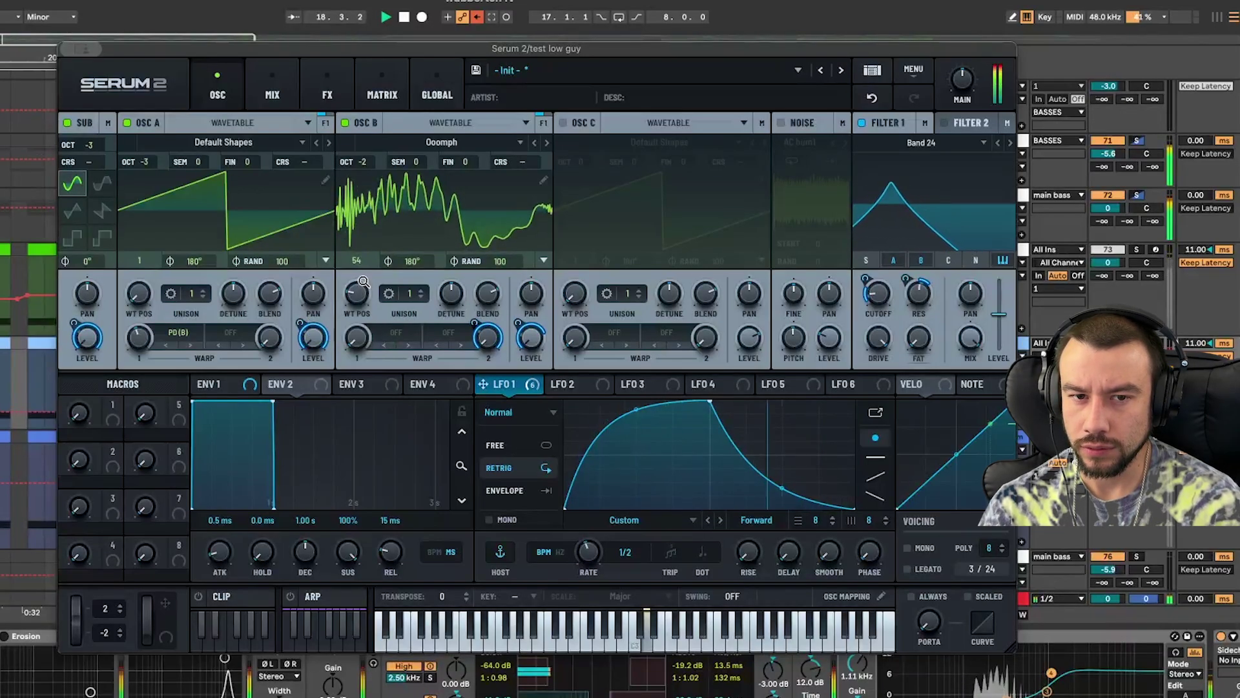
Step: Add a Utility effect with mono bass enabled at about 148 Hz, and audition the result
left_click(327, 91)
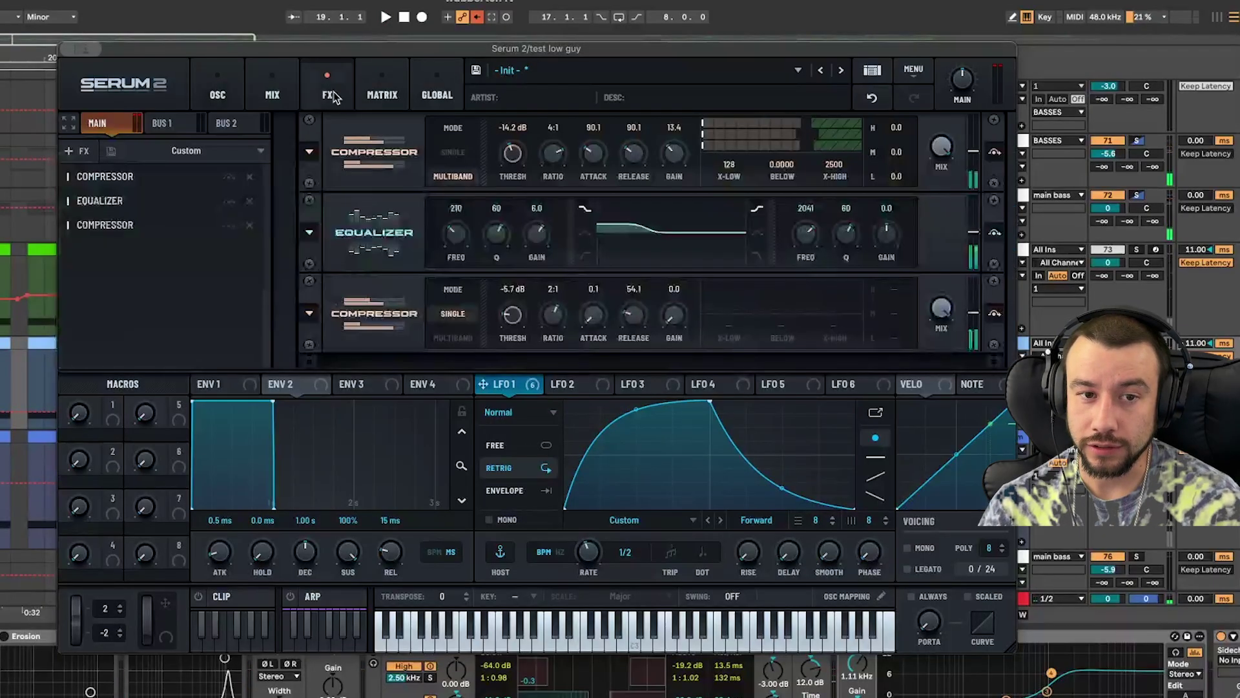
left_click(86, 151)
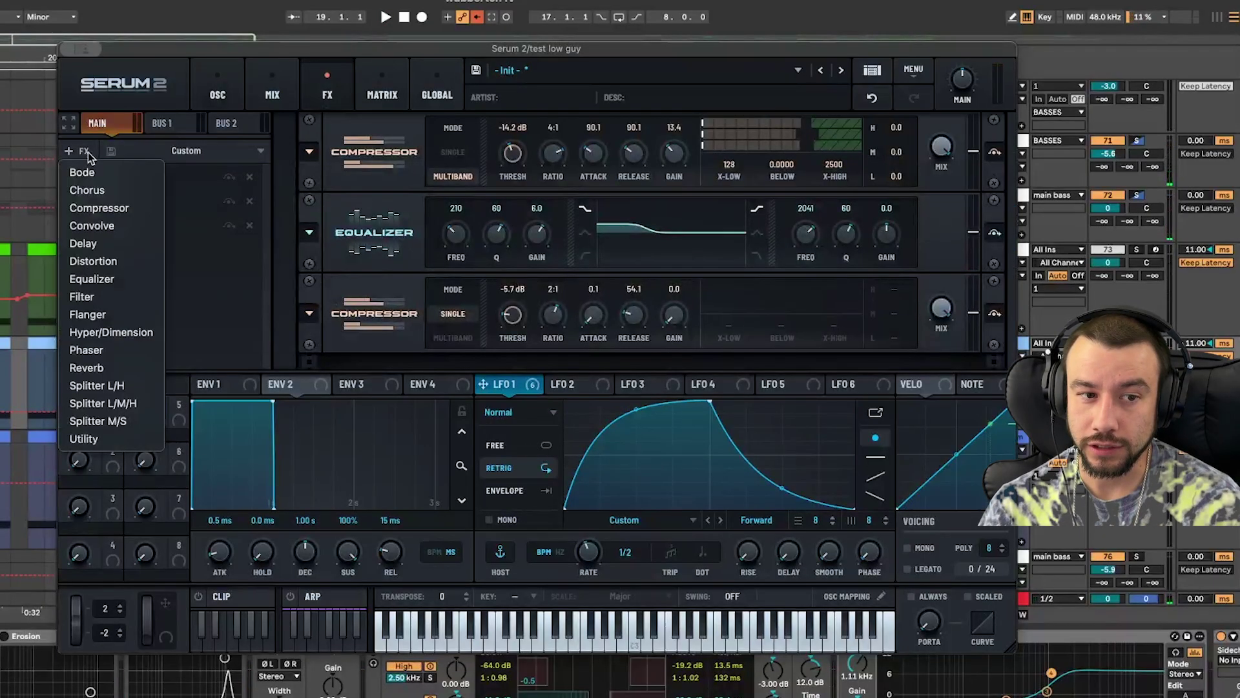
left_click(99, 440)
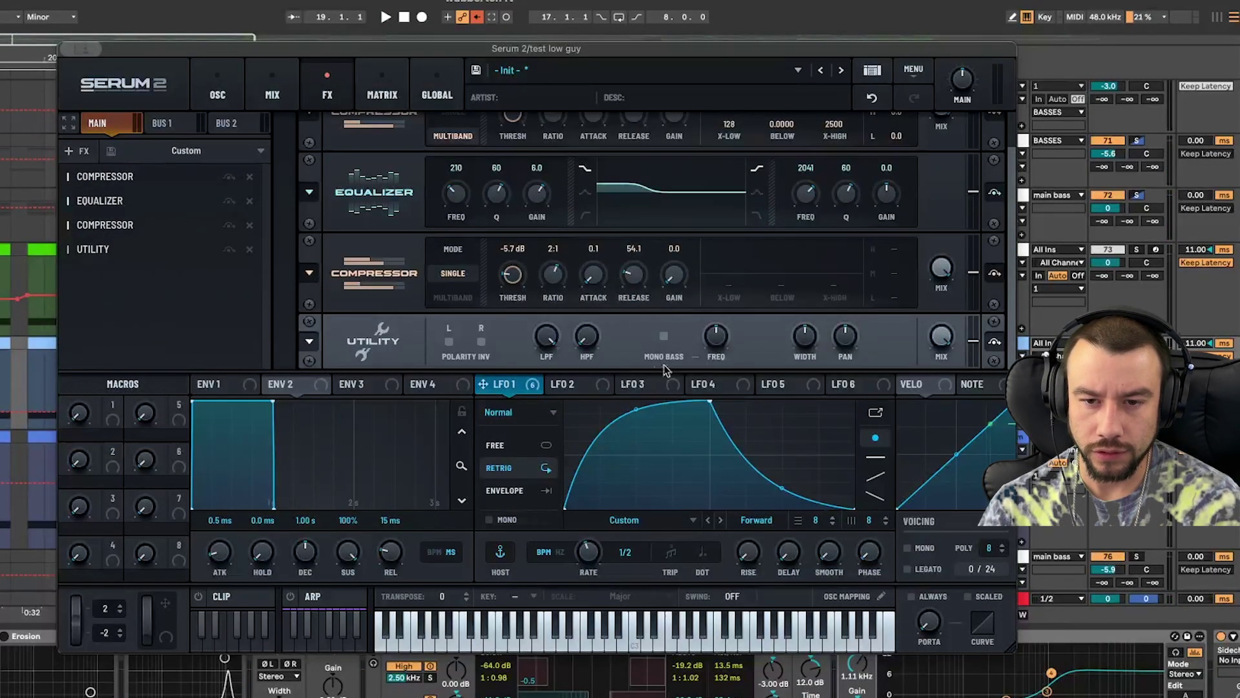
mouse_move(719, 337)
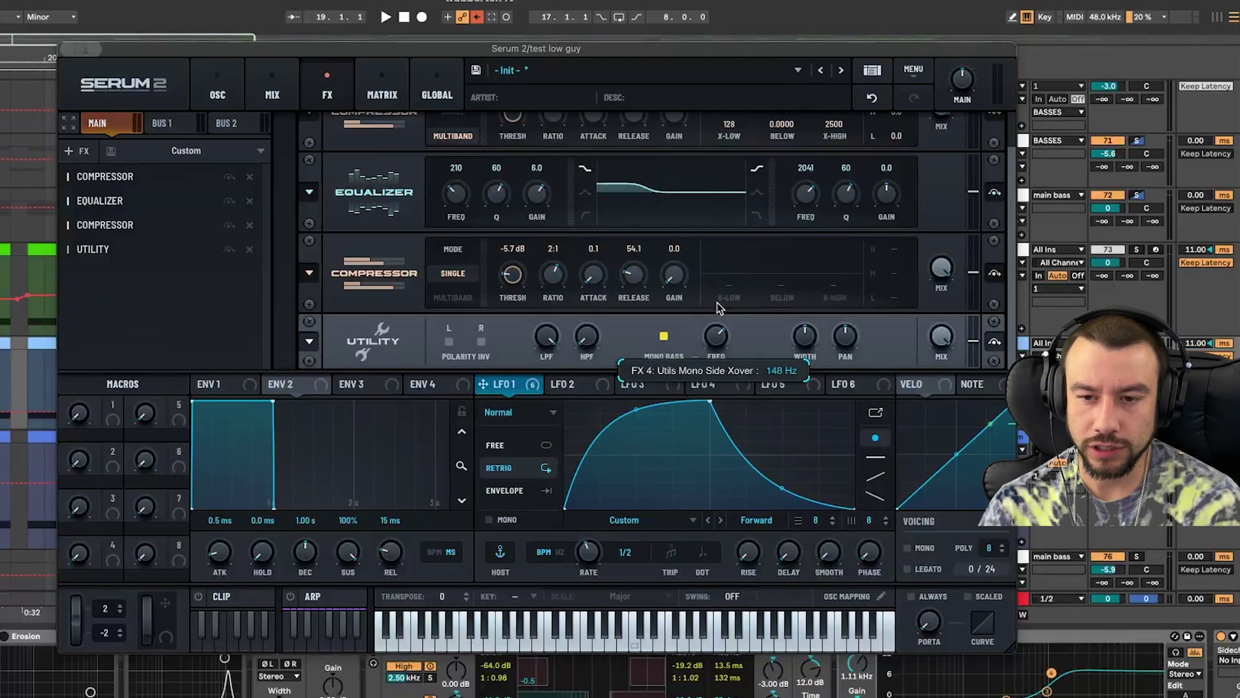
left_click_drag(717, 303, 718, 300)
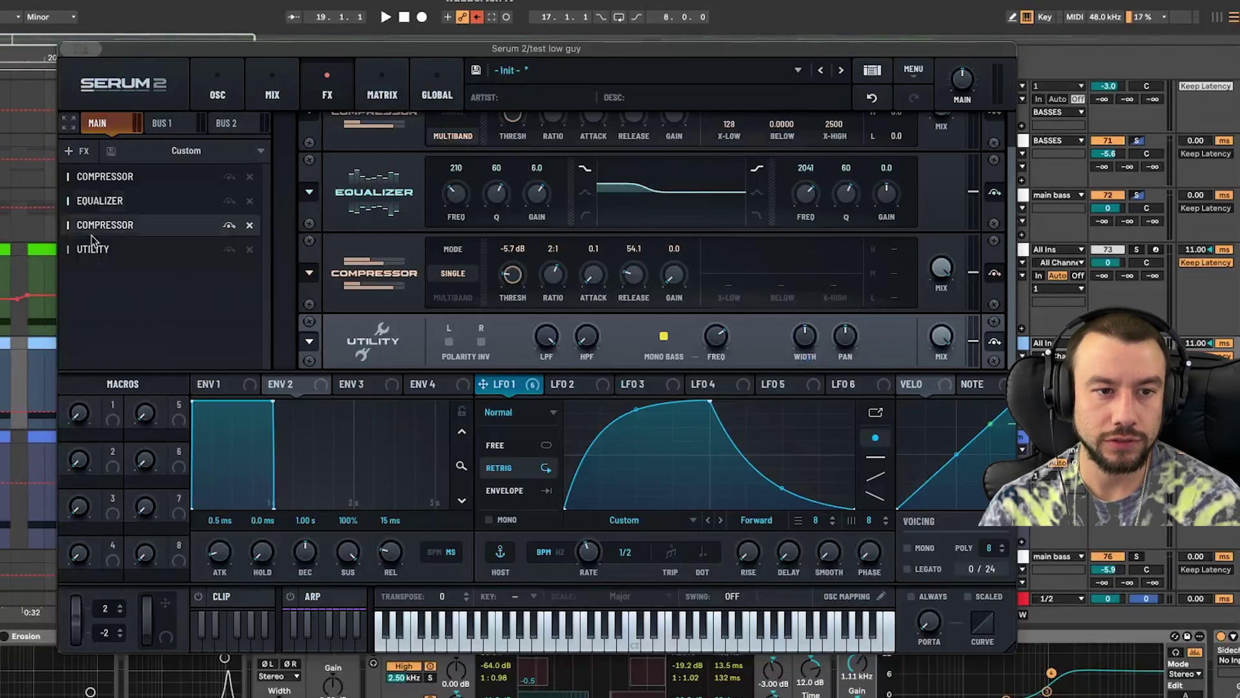
key("space")
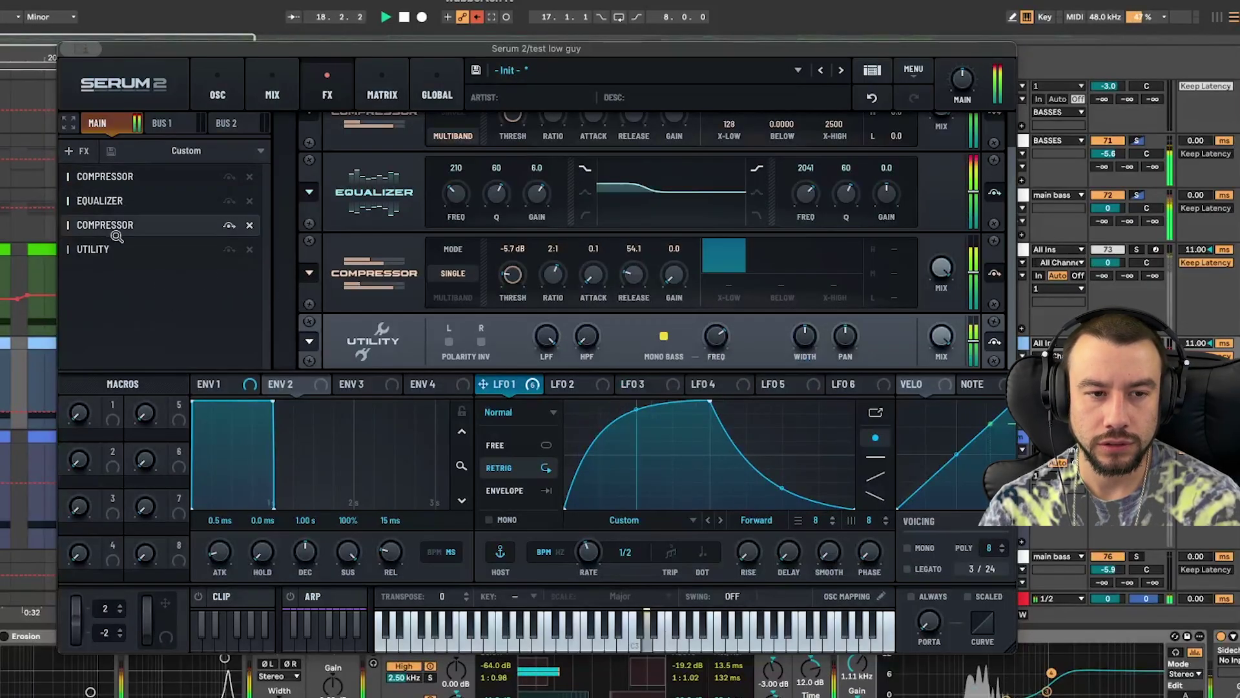
key("space")
Step: Set oscillator B's wavetable position to frame 77 while auditioning the bass
left_click(217, 90)
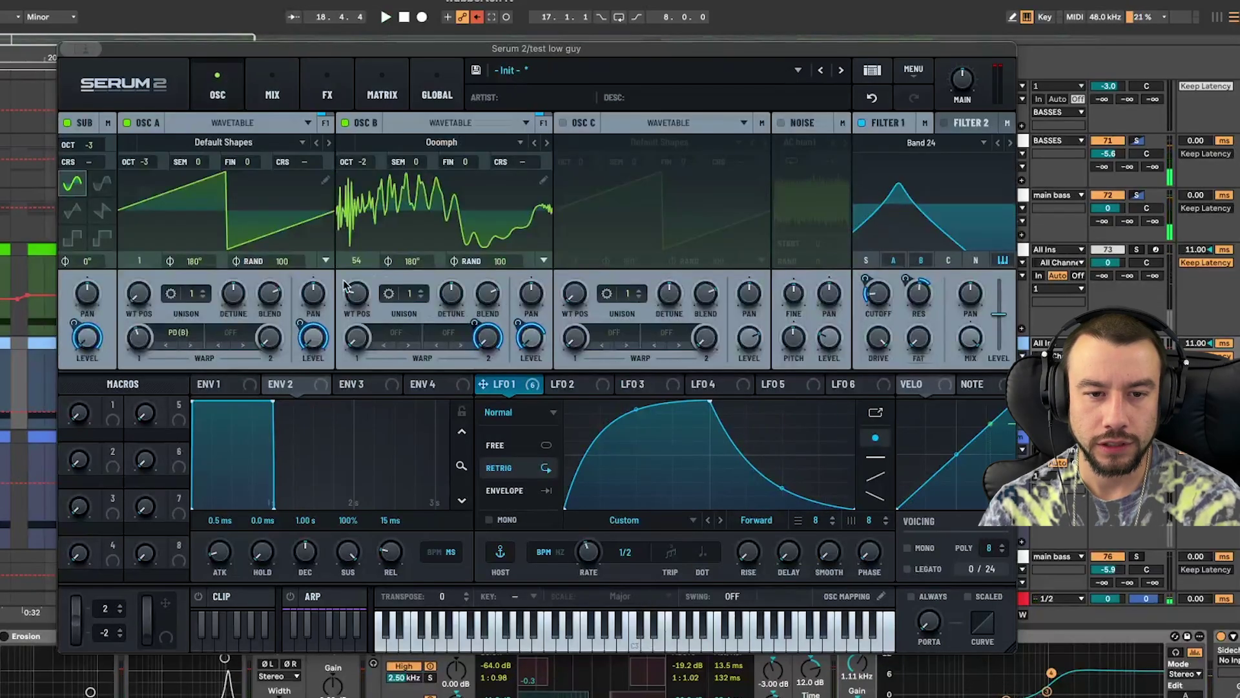
left_click_drag(365, 300, 366, 286)
key("space")
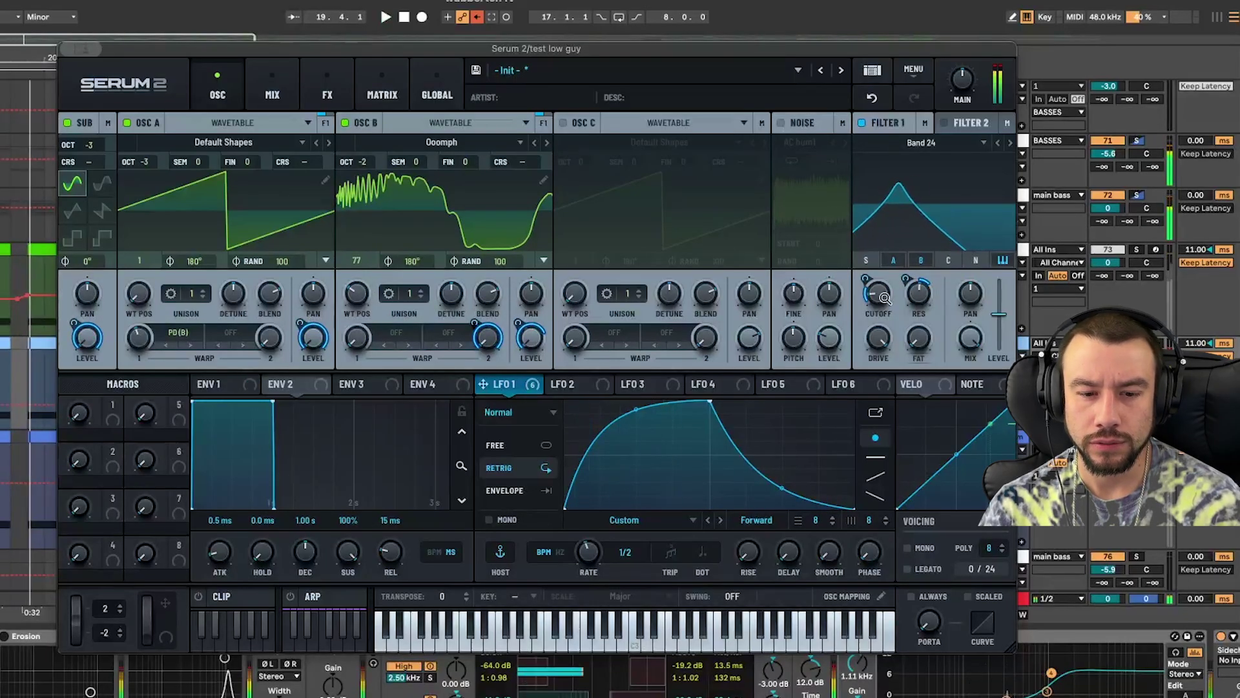
Step: Set oscillator A's wavetable position to frame 5 and fine-tune the Filter 1 cutoff
mouse_move(882, 306)
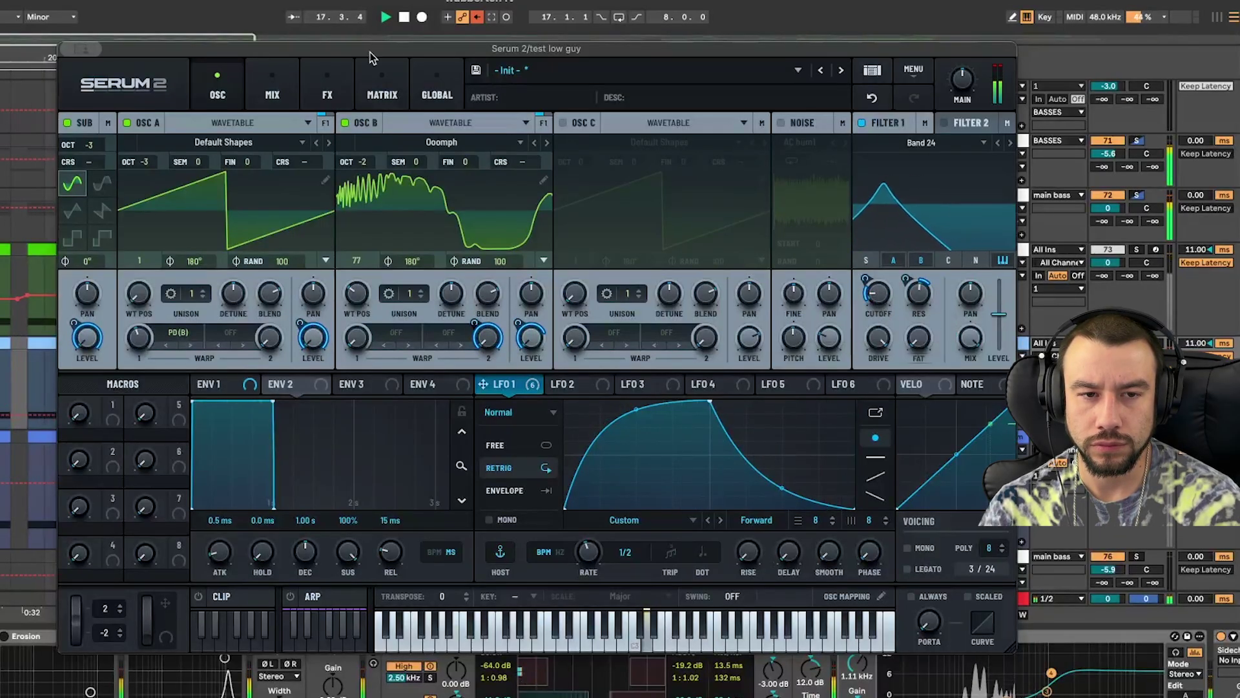
left_click_drag(313, 52, 302, 0)
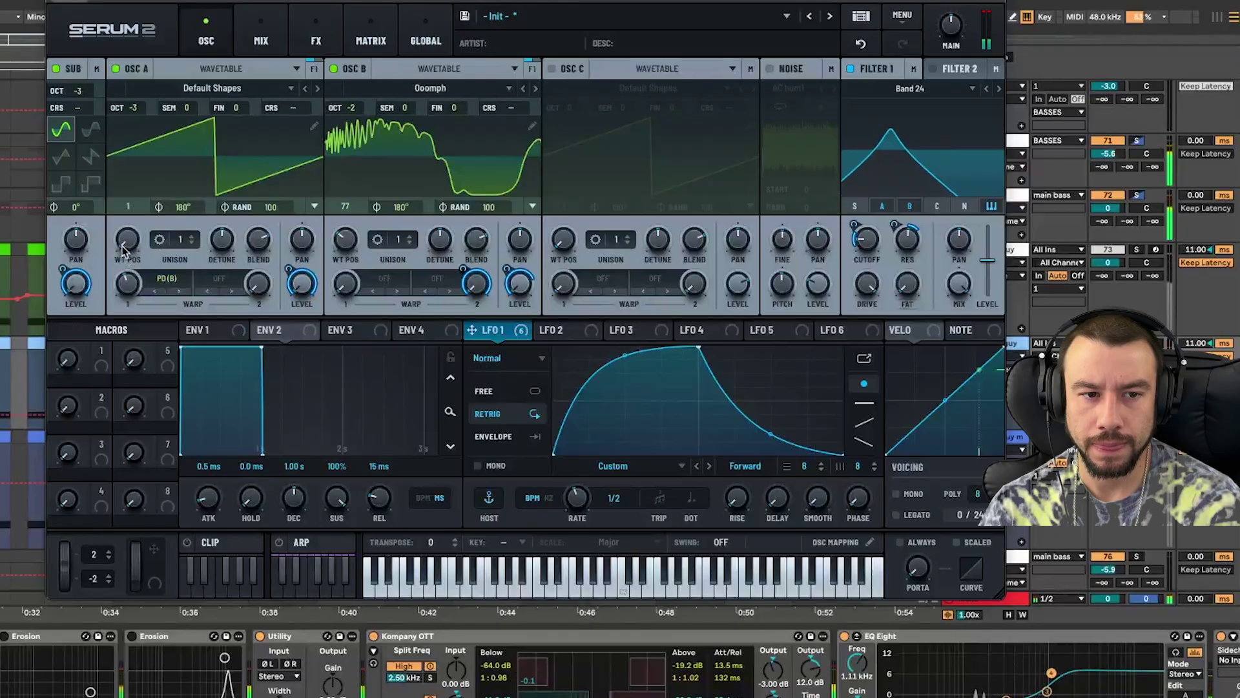
left_click_drag(127, 240, 130, 155)
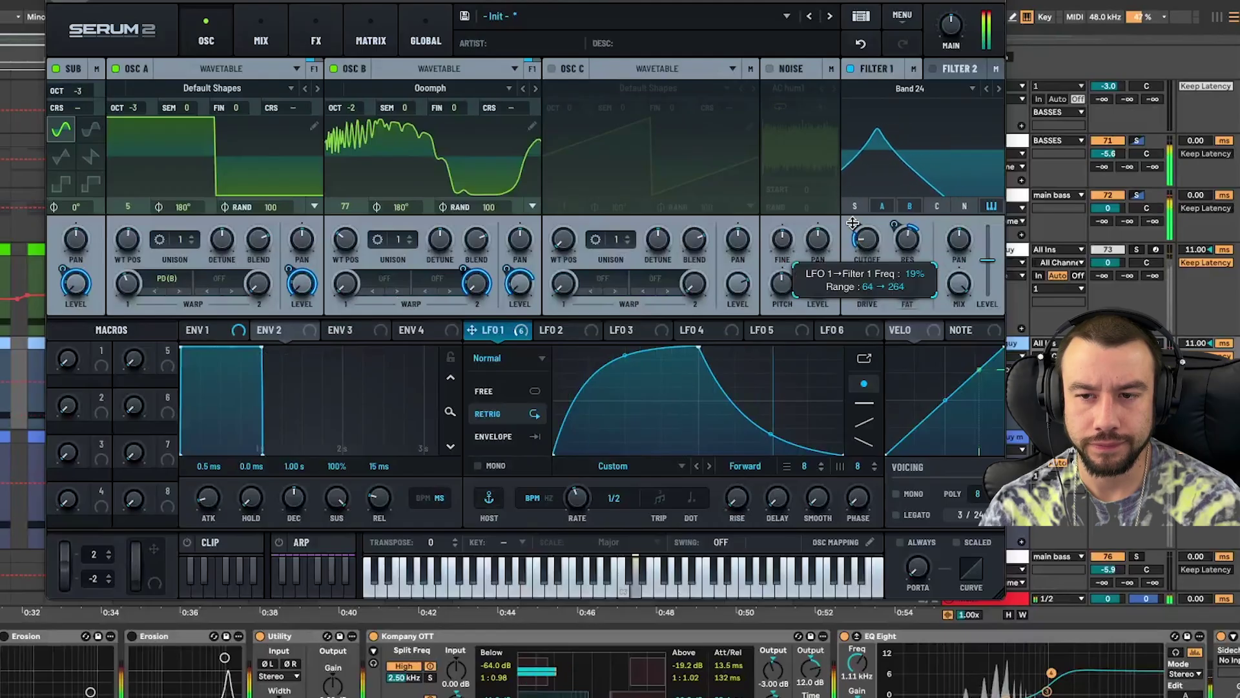
mouse_move(871, 249)
left_click_drag(870, 249, 871, 244)
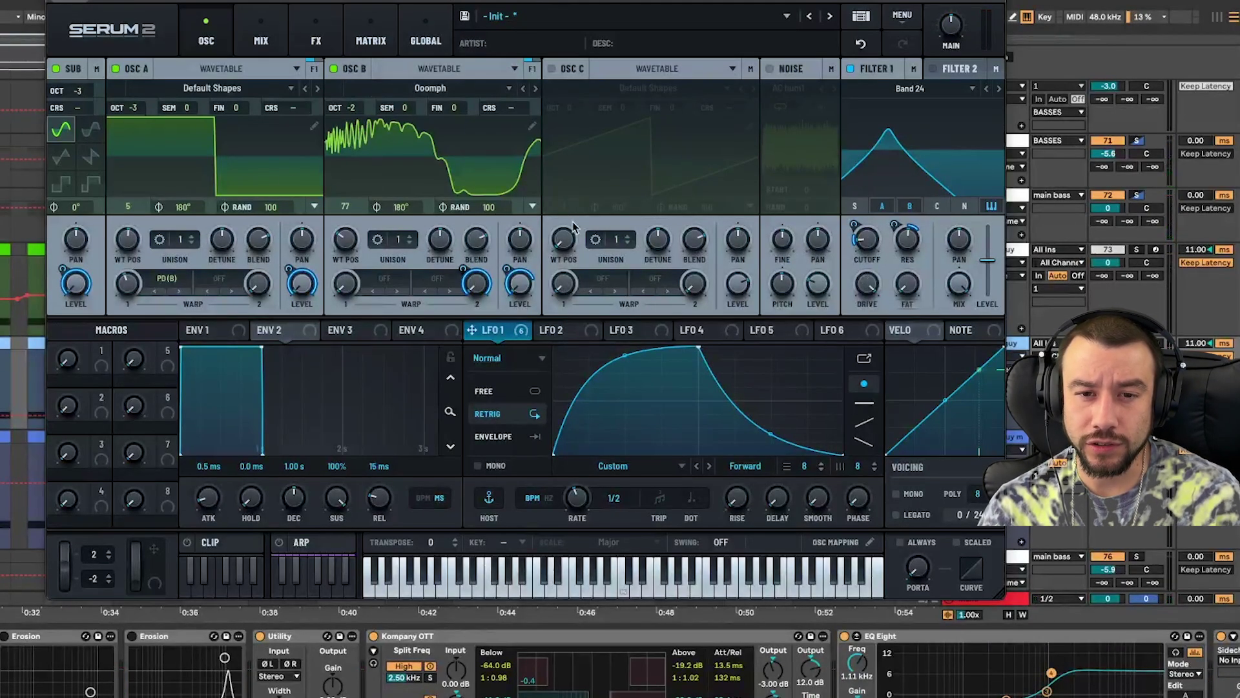
Step: Set the random phase of oscillators A and B to 0 and nudge oscillator B's wavetable position to frame 76
left_click_drag(489, 207, 489, 265)
left_click_drag(271, 208, 273, 265)
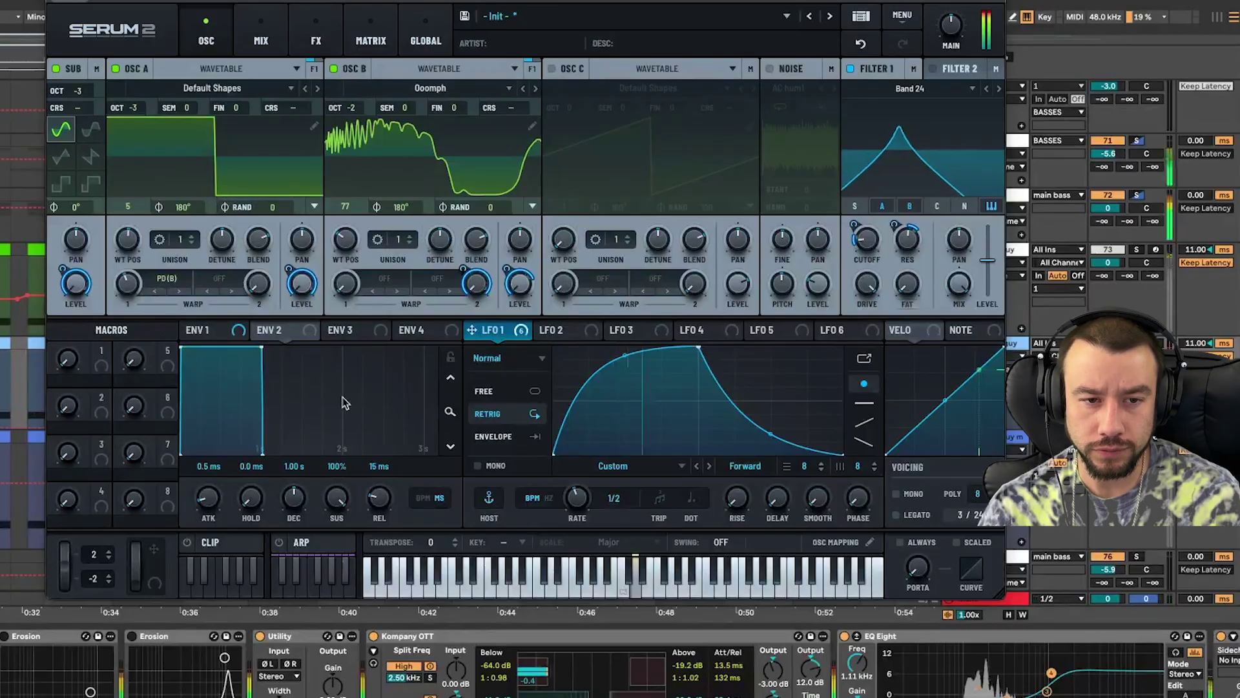
mouse_move(344, 283)
left_mouse_down()
mouse_move(366, 138)
mouse_move(354, 284)
left_mouse_up()
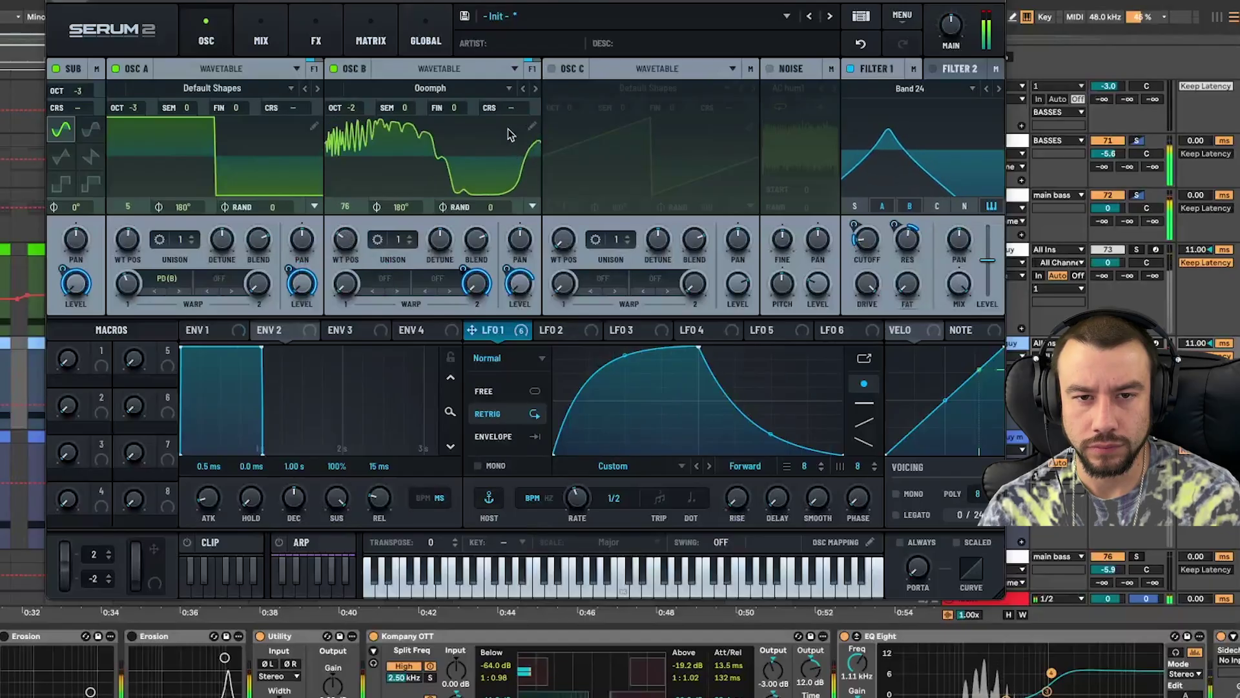
Step: Switch oscillator B to the Organ Cluster wavetable and set its wavetable position to frame 4
left_click(536, 88)
mouse_move(352, 258)
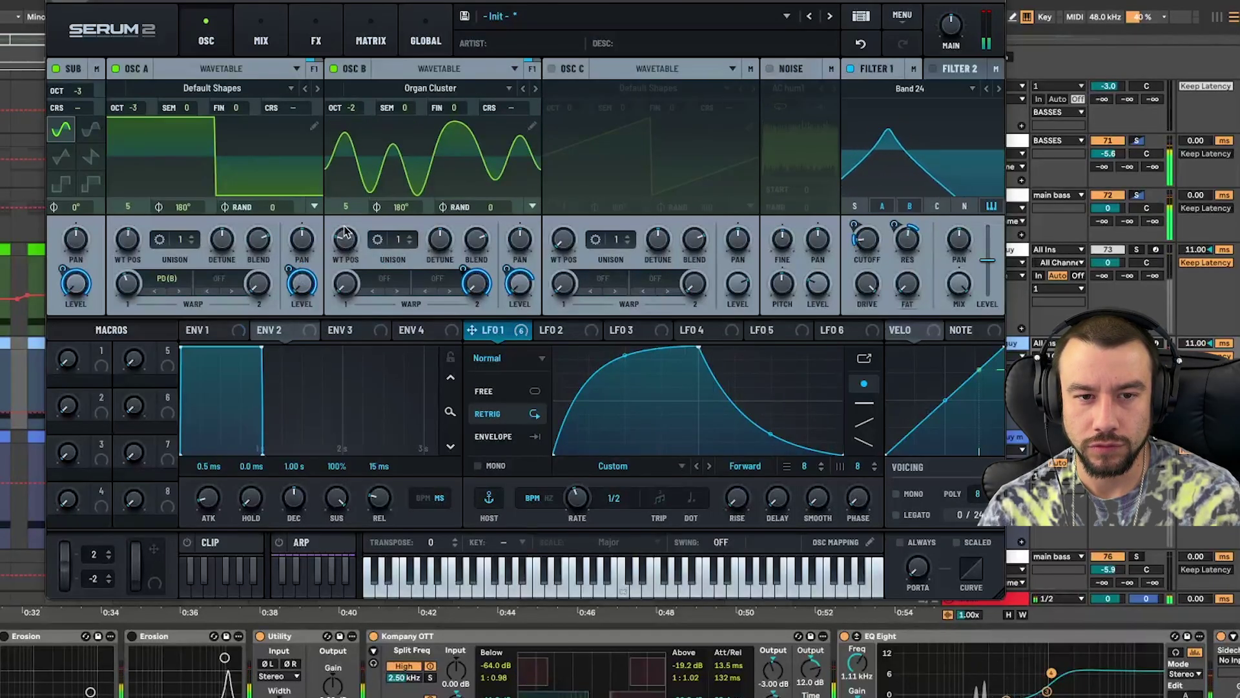
left_click_drag(344, 231, 347, 253)
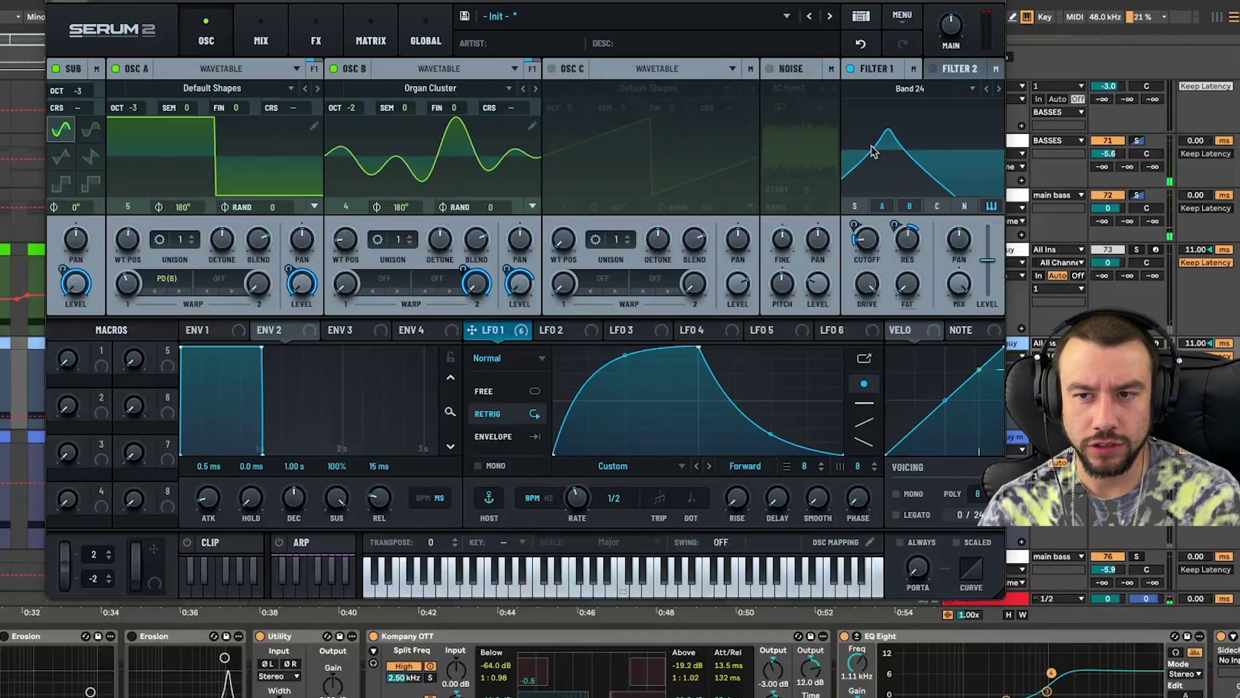
Step: Turn off the Kompany OTT device in the track's effect chain
left_click(373, 635)
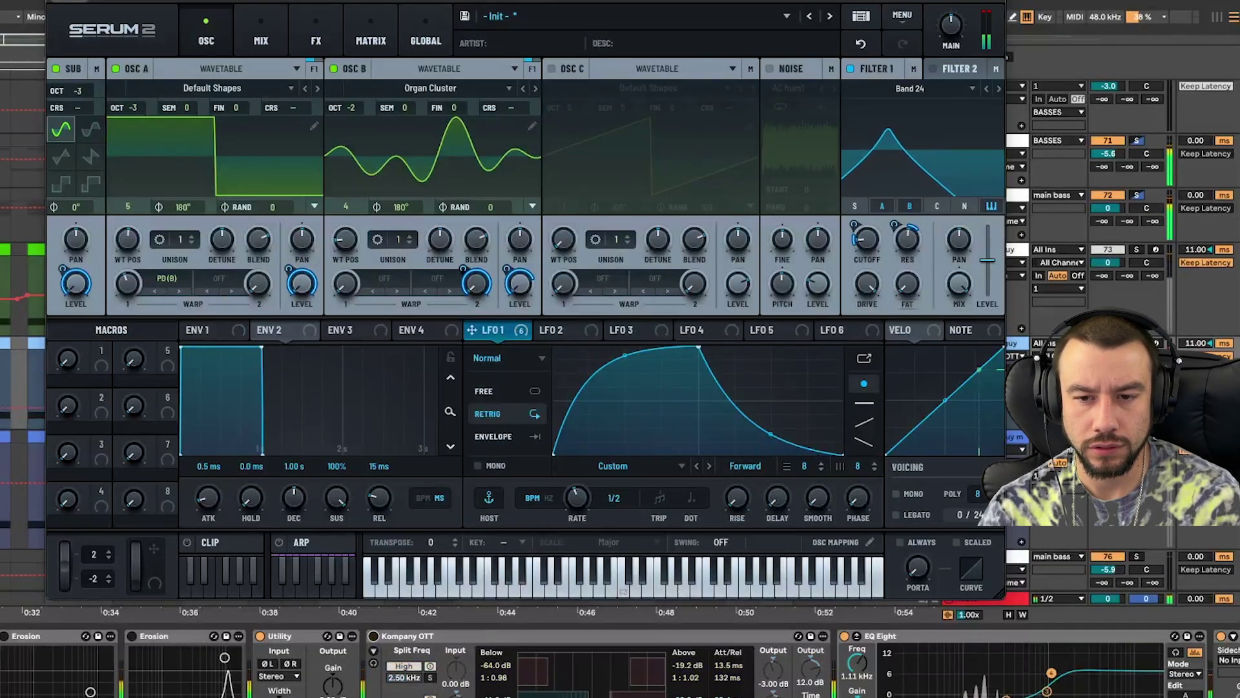
scroll(436, 686, "right", 5)
Step: Remove the second compressor from the synth's effects chain and raise the multiband compressor's gain to 15.0 dB
left_click(316, 39)
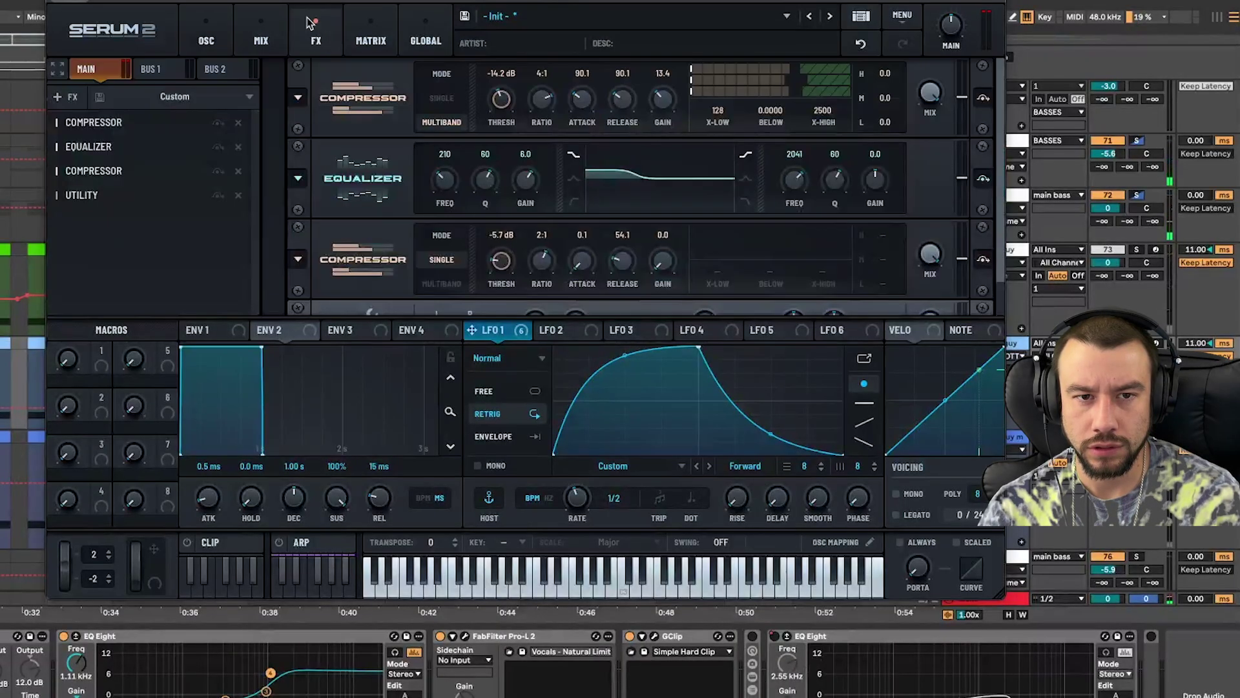
mouse_move(515, 271)
left_mouse_down()
mouse_move(510, 222)
mouse_move(510, 248)
left_mouse_up()
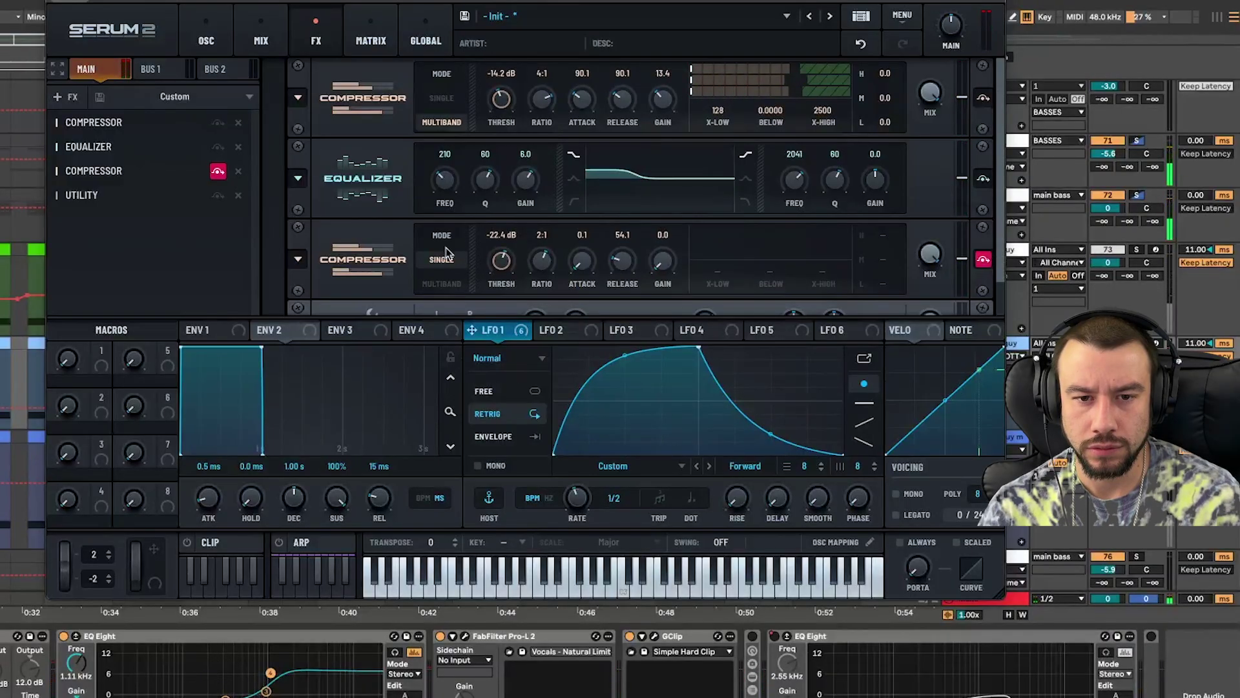
left_click(443, 284)
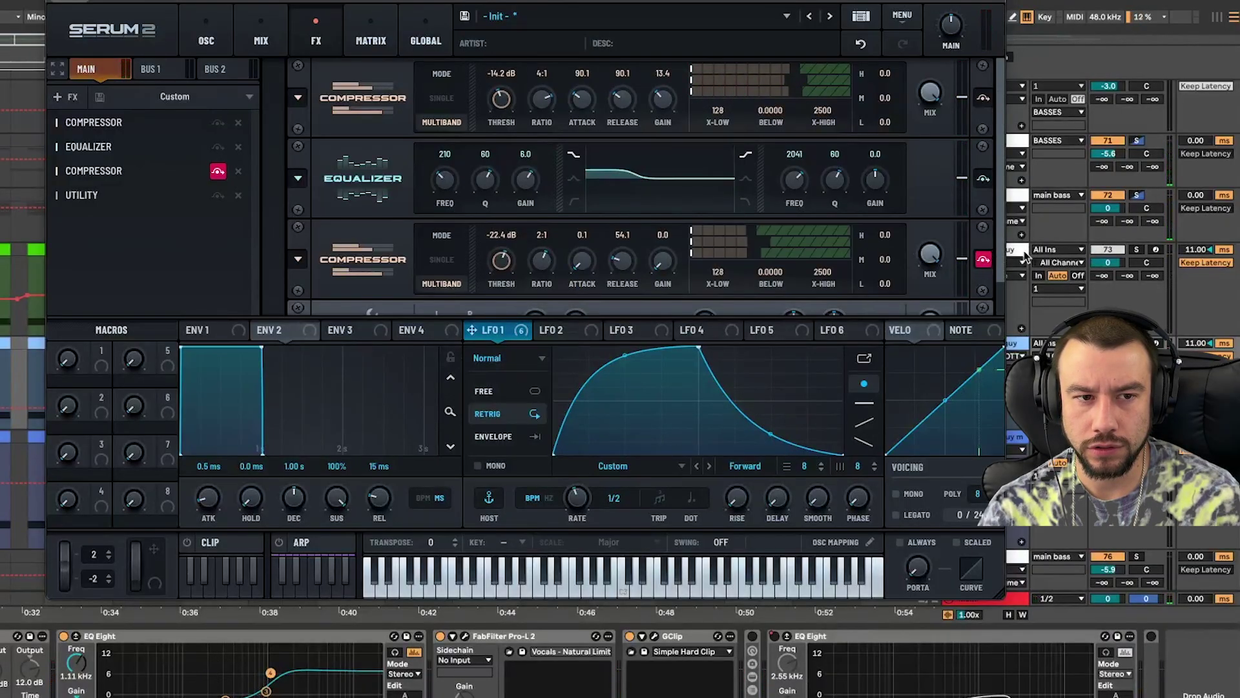
left_click(238, 170)
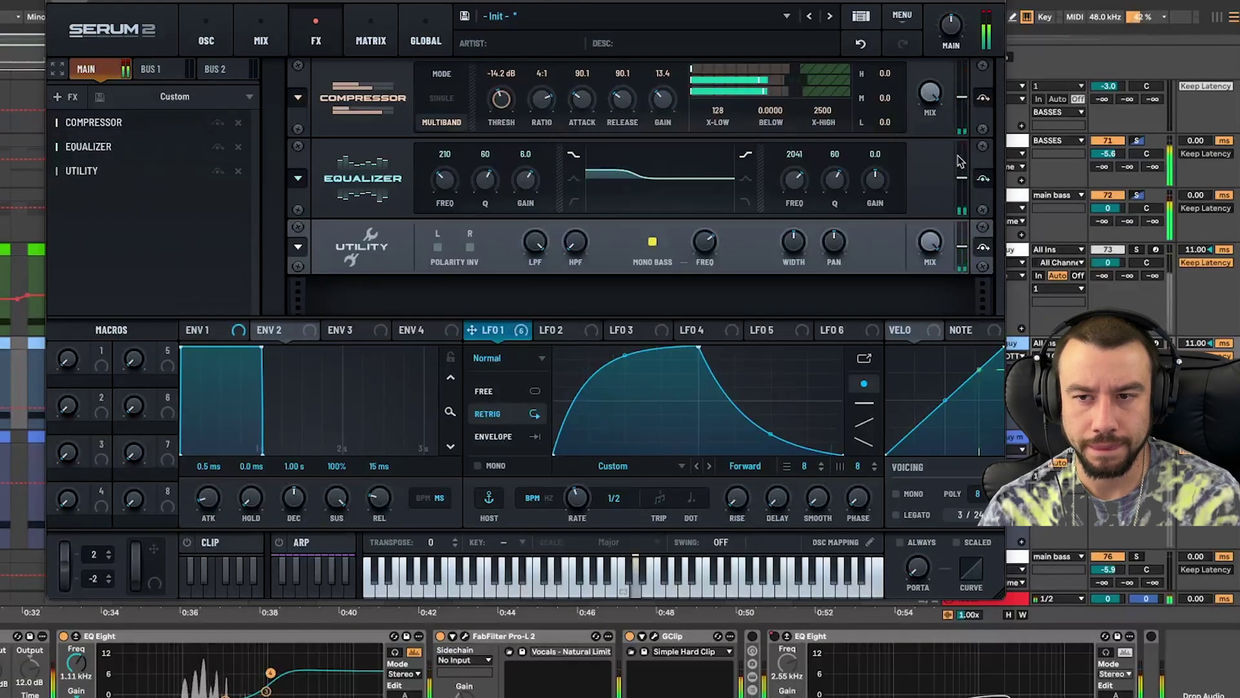
left_click_drag(663, 100, 672, 95)
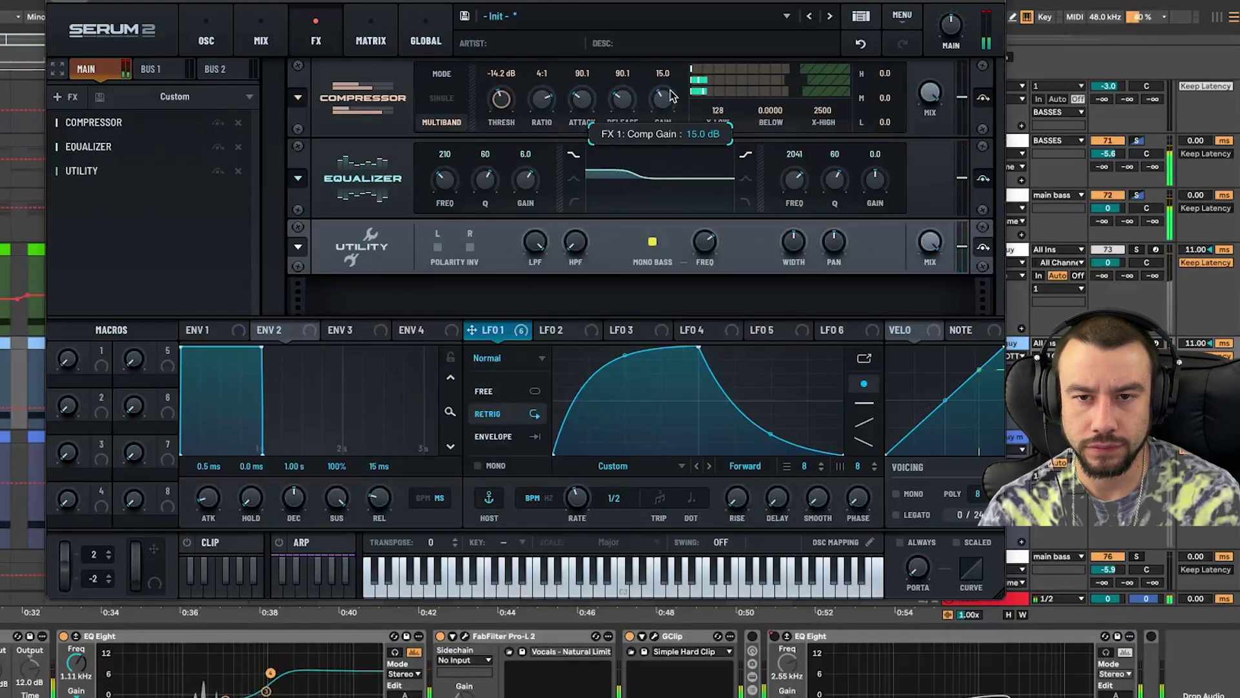
Step: Set oscillator B's wavetable position to frame 19 and raise oscillator A's PD(B) warp amount
left_click(205, 40)
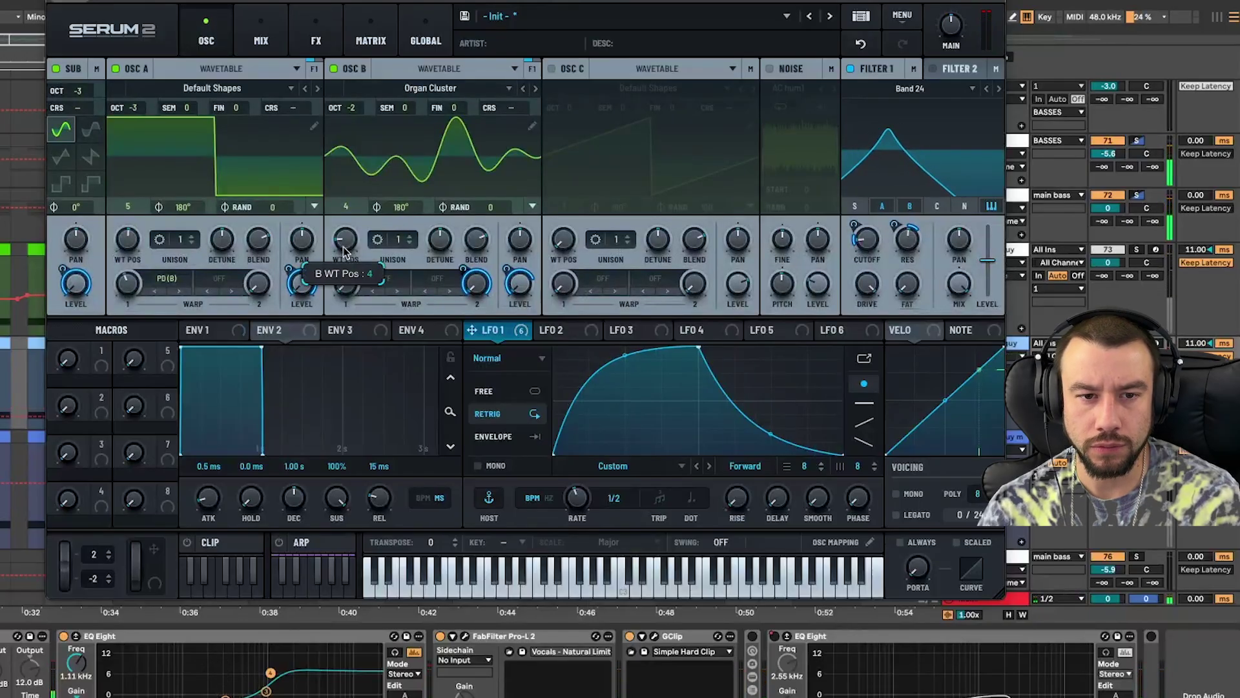
left_click_drag(345, 252, 439, 150)
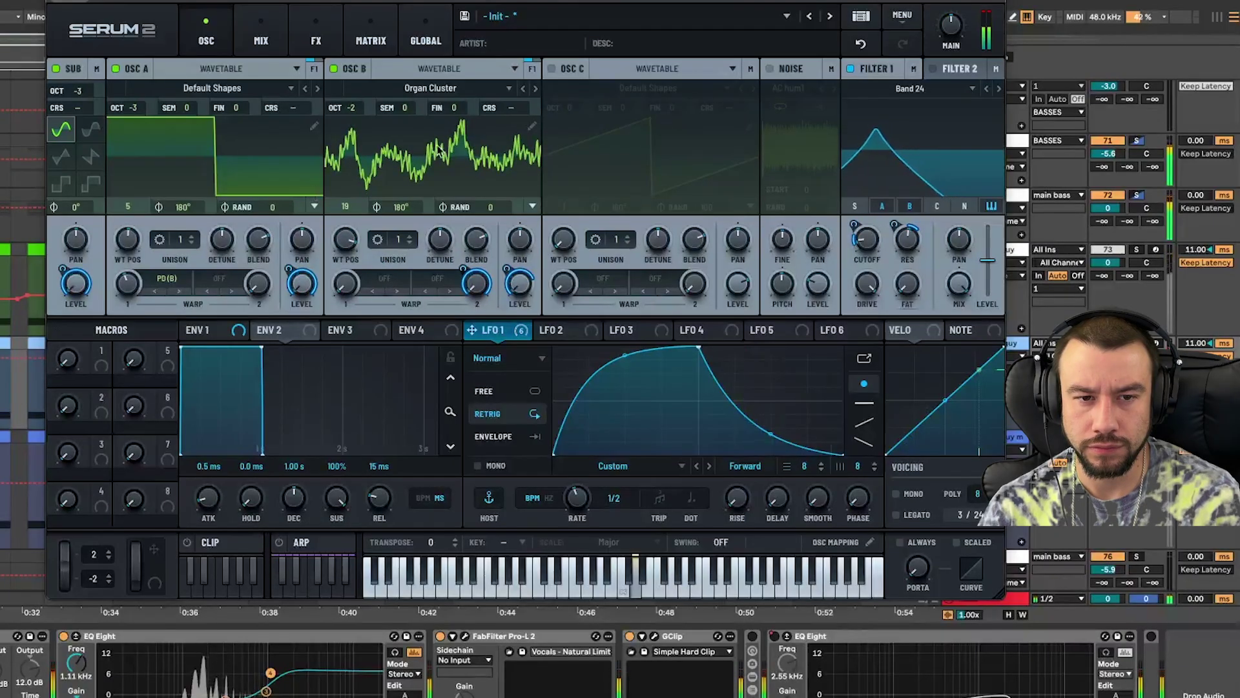
mouse_move(127, 294)
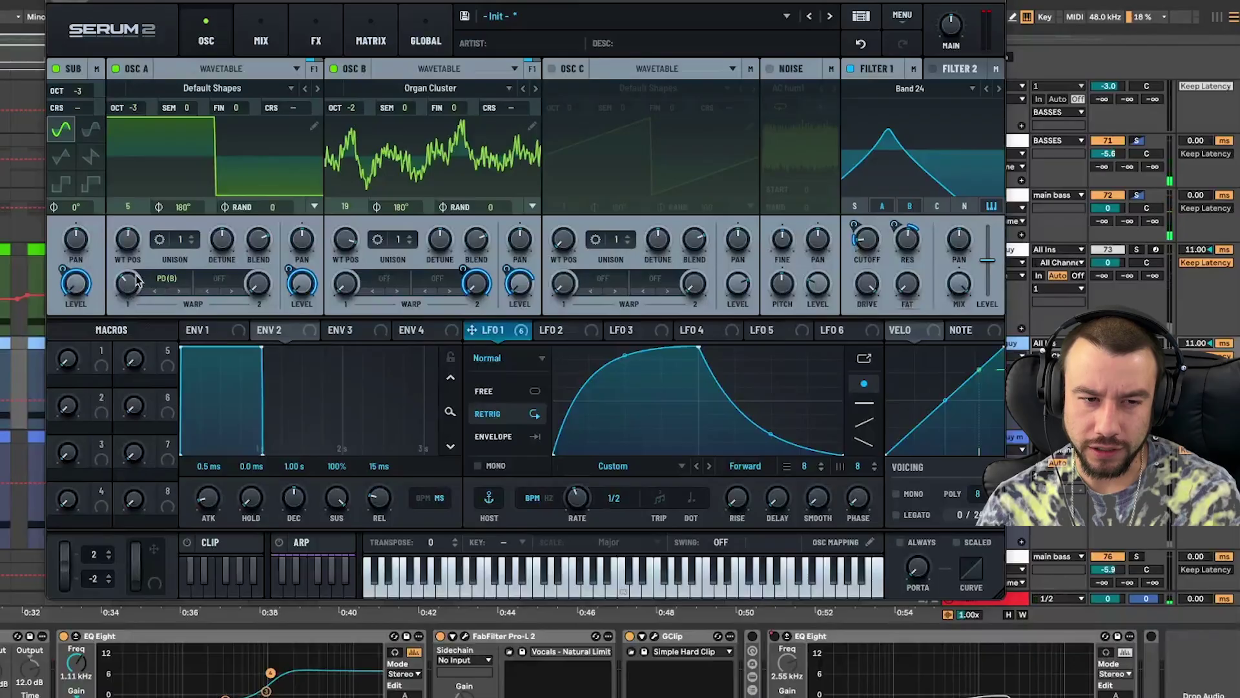
scroll(136, 285, "up", 2)
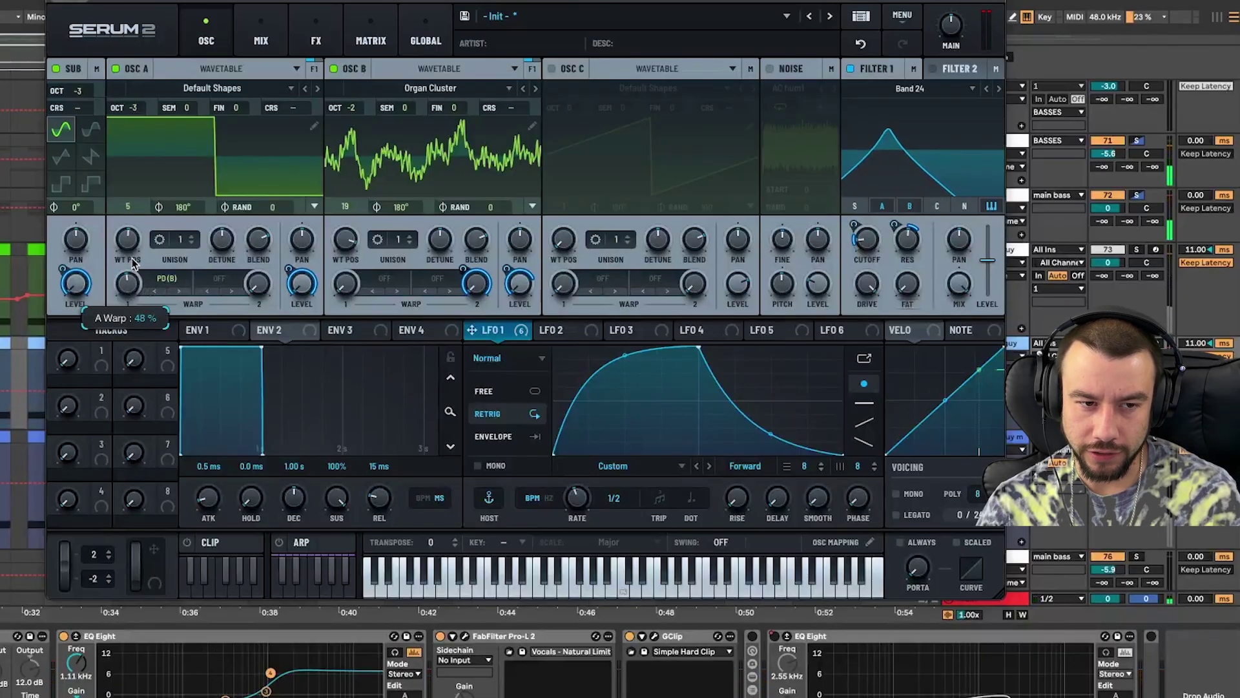
left_click_drag(131, 250, 133, 228)
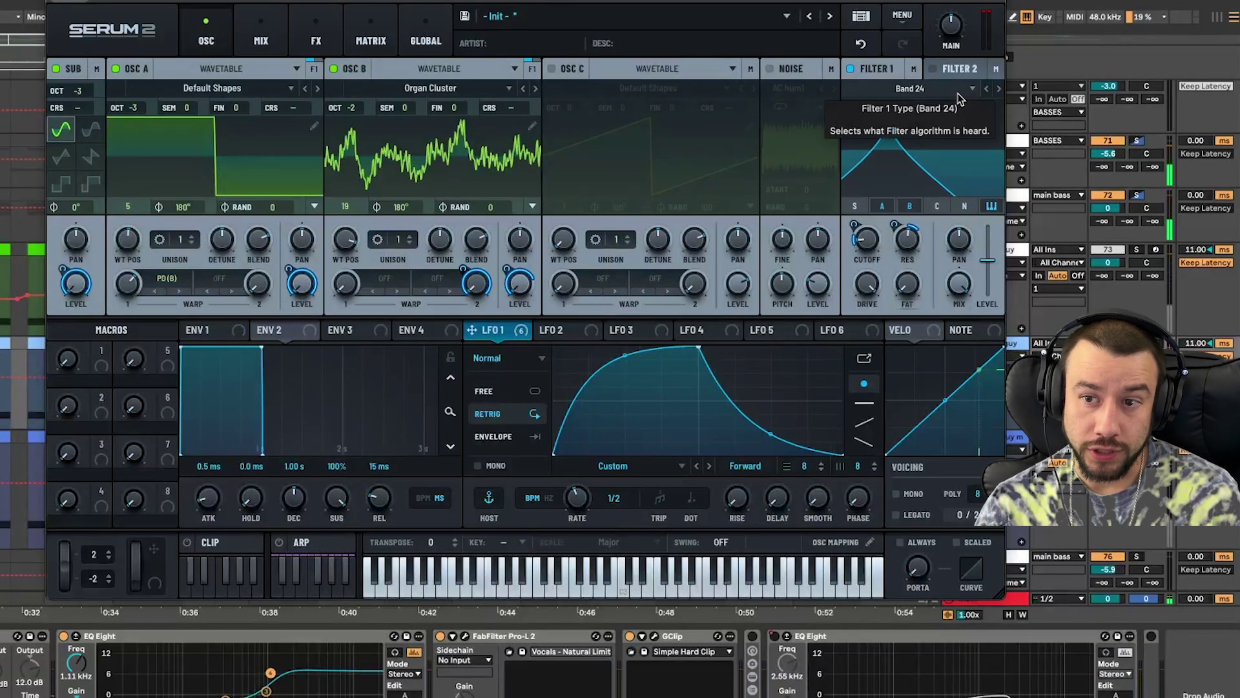
Step: Turn on filter 2 and inspect the output routing of both filters
left_click(962, 70)
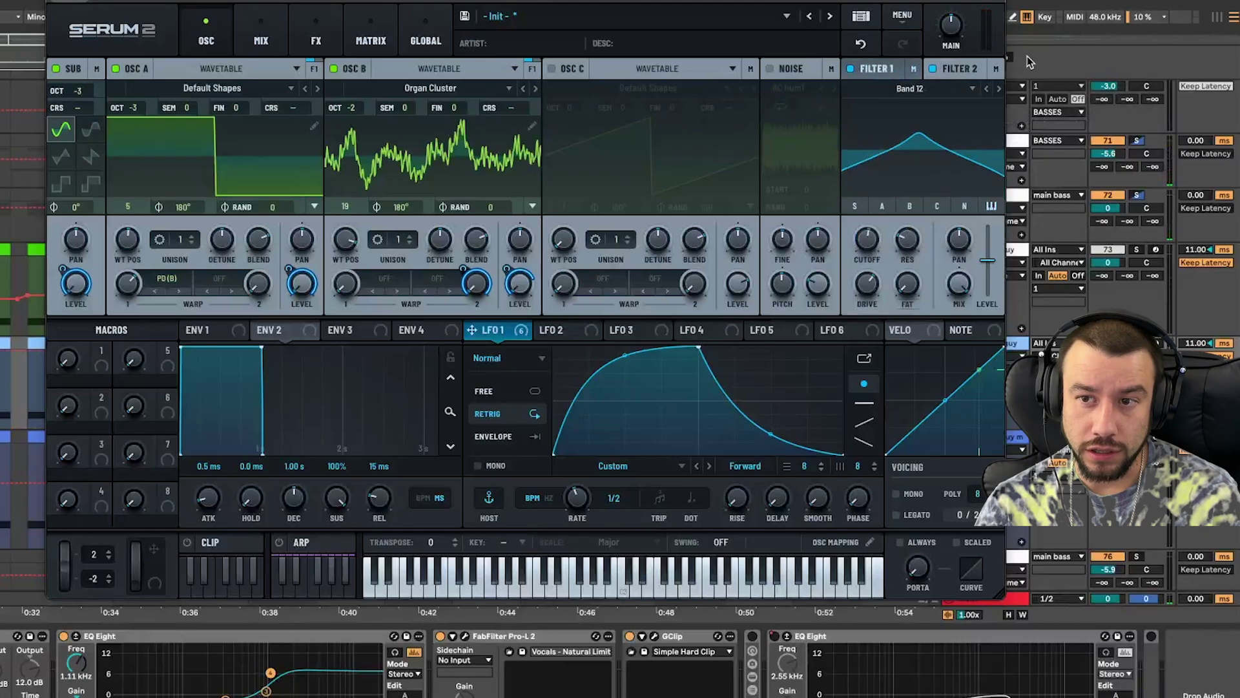
left_click(999, 74)
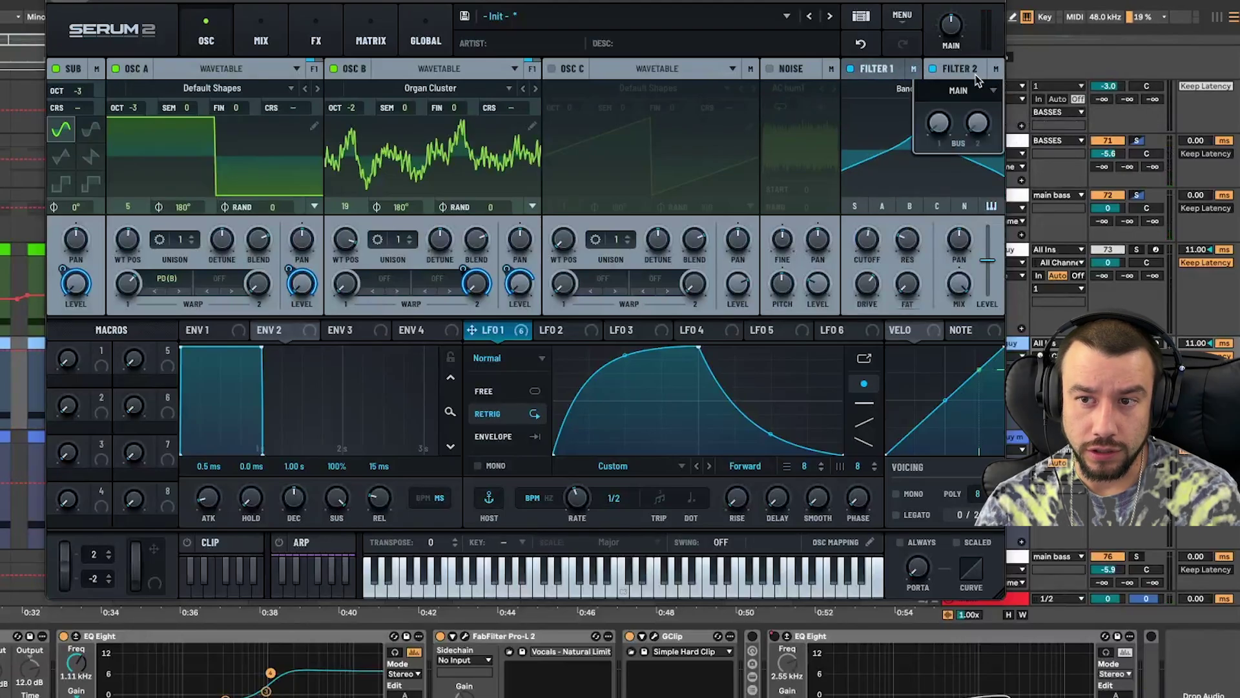
left_click(977, 80)
left_click(1000, 73)
left_click(893, 73)
left_click(918, 73)
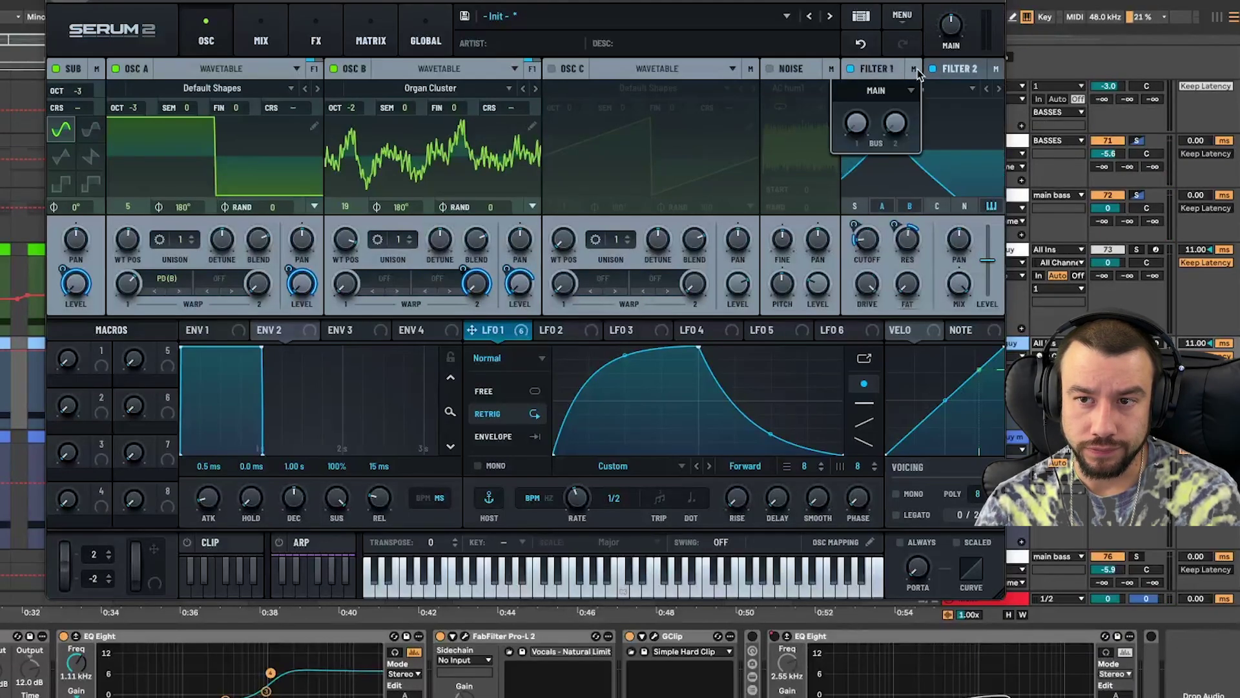
left_click(918, 70)
left_click(963, 70)
left_click(997, 69)
left_click(997, 69)
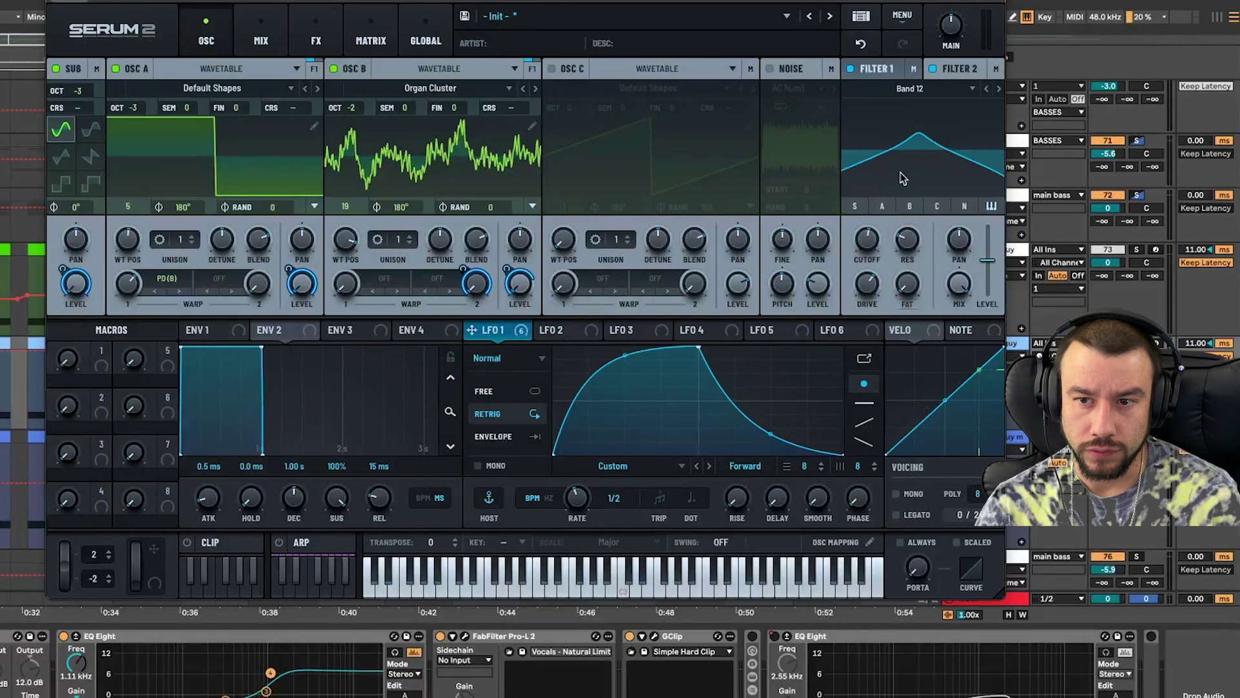
Step: Try feeding oscillators A and B into filter 2 alongside filter 1, and turn filter 2 off
left_click(889, 210)
left_click(909, 206)
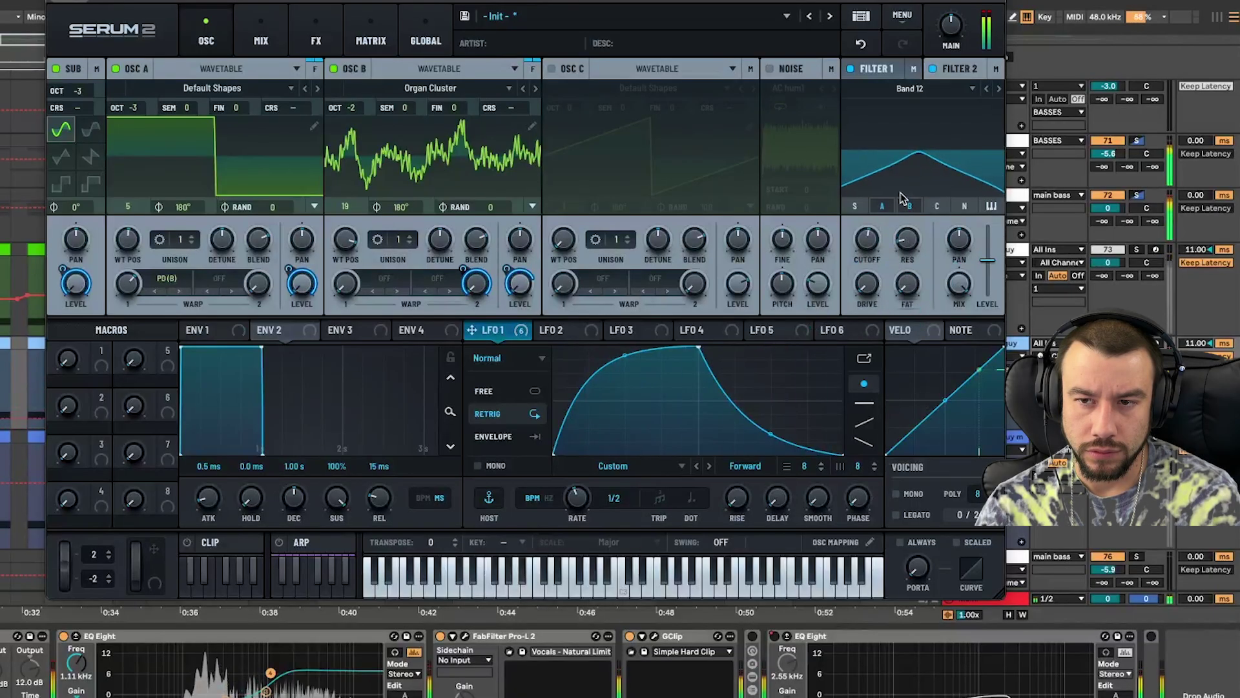
mouse_move(537, 70)
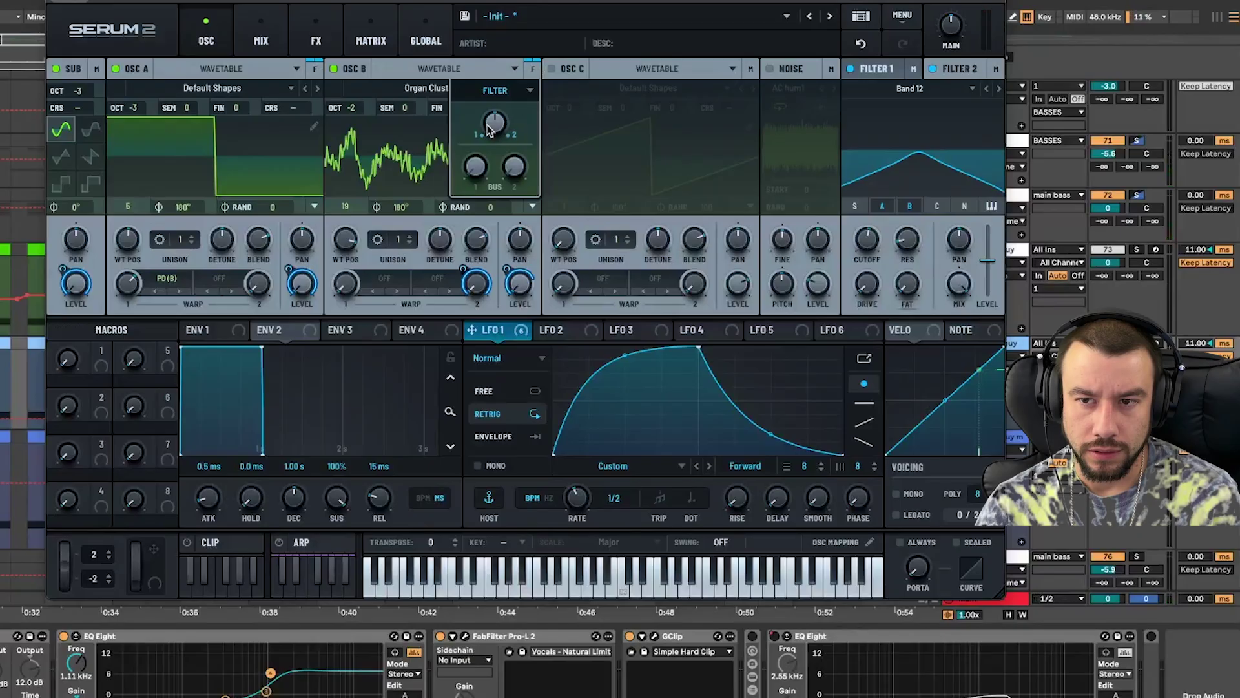
left_click(933, 69)
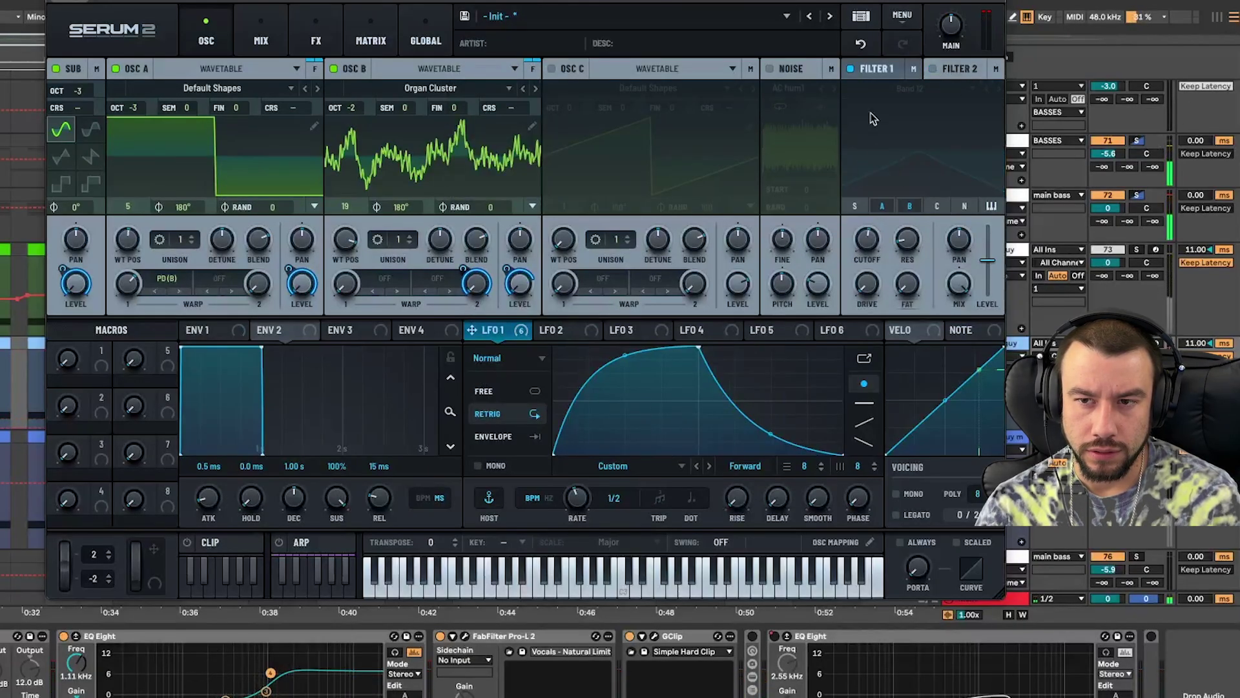
Step: Check how oscillators A and B are routed into filter 1, both in the oscillator view and in the mixer
left_click(878, 77)
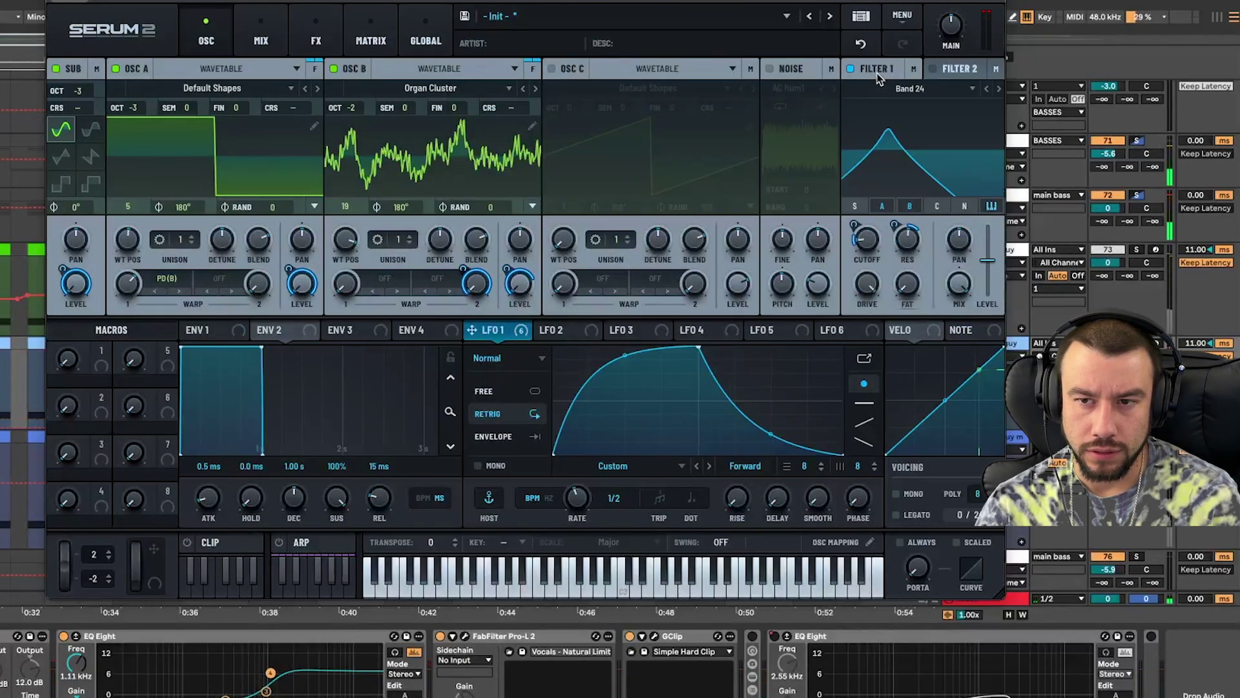
left_click(914, 69)
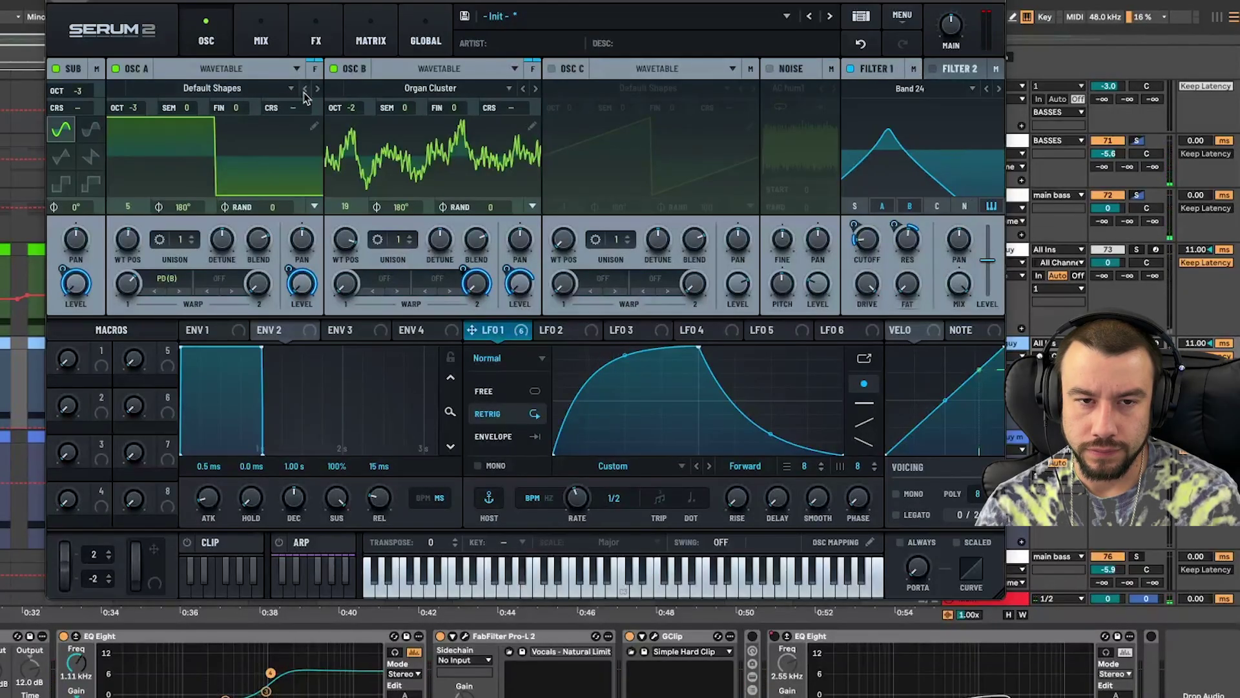
left_click(315, 68)
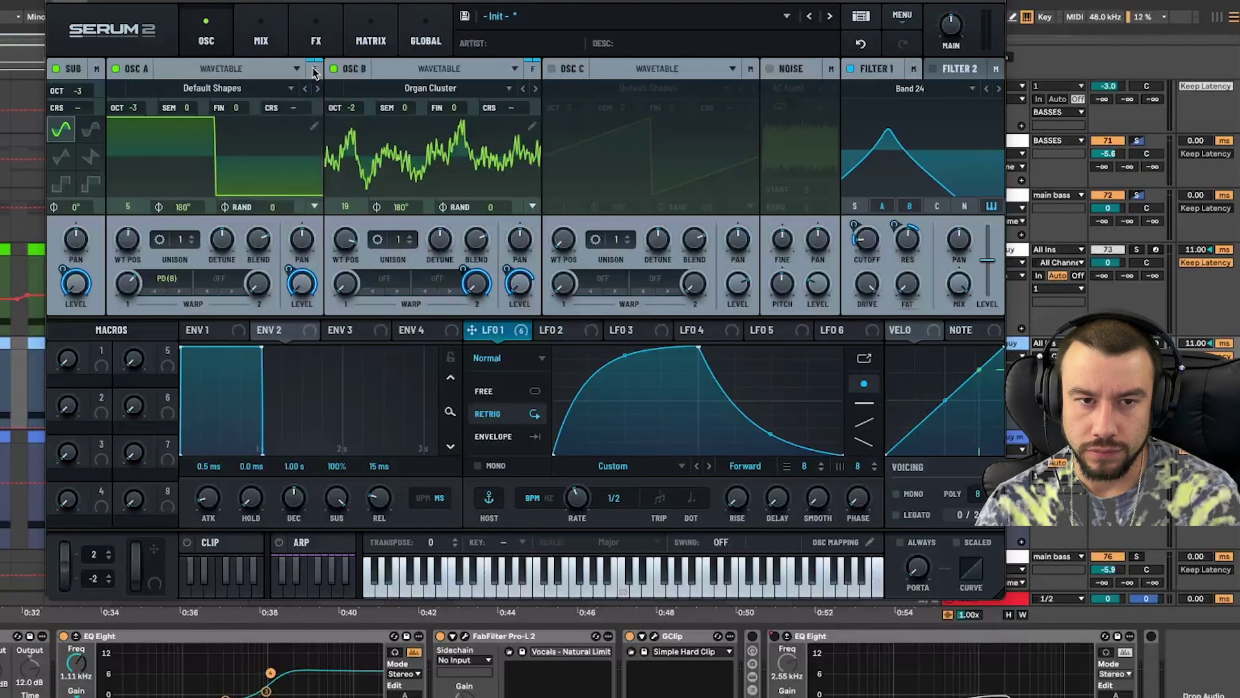
left_click(250, 37)
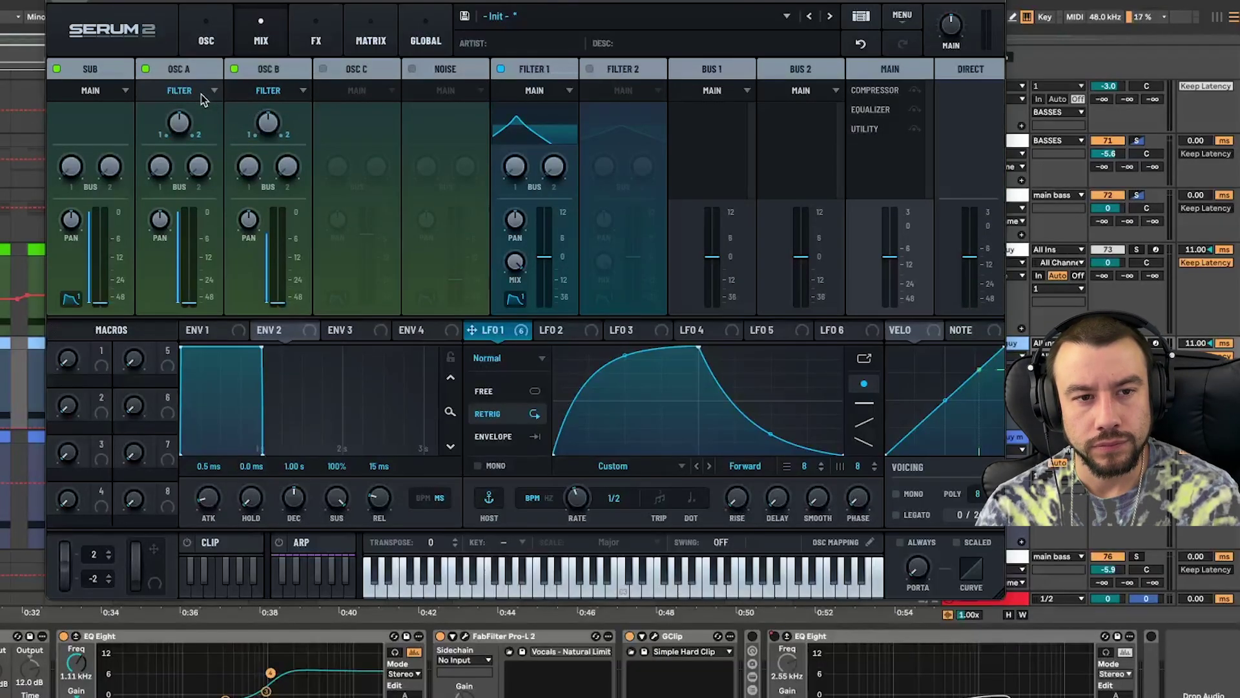
left_click(207, 39)
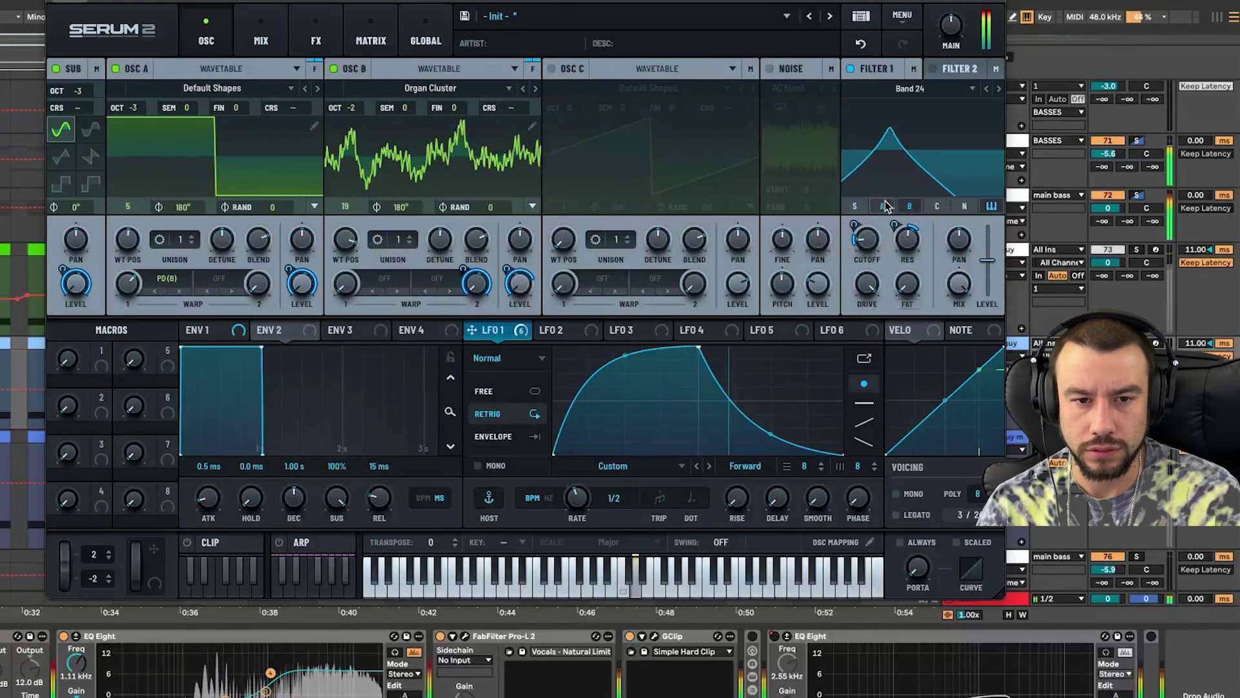
Step: Examine filter 2 and look through the effects, modulation matrix, global and mixer pages for the filter routing
left_click(931, 69)
left_click(973, 88)
left_click(1006, 90)
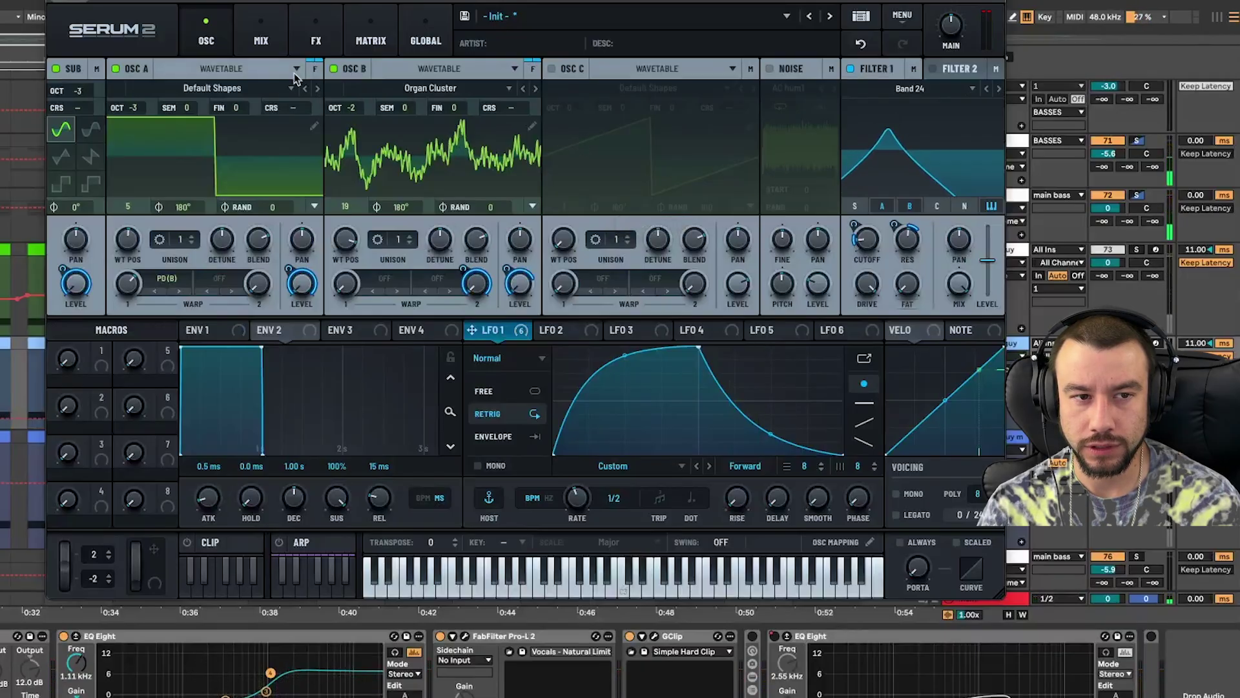
left_click(316, 40)
left_click(378, 43)
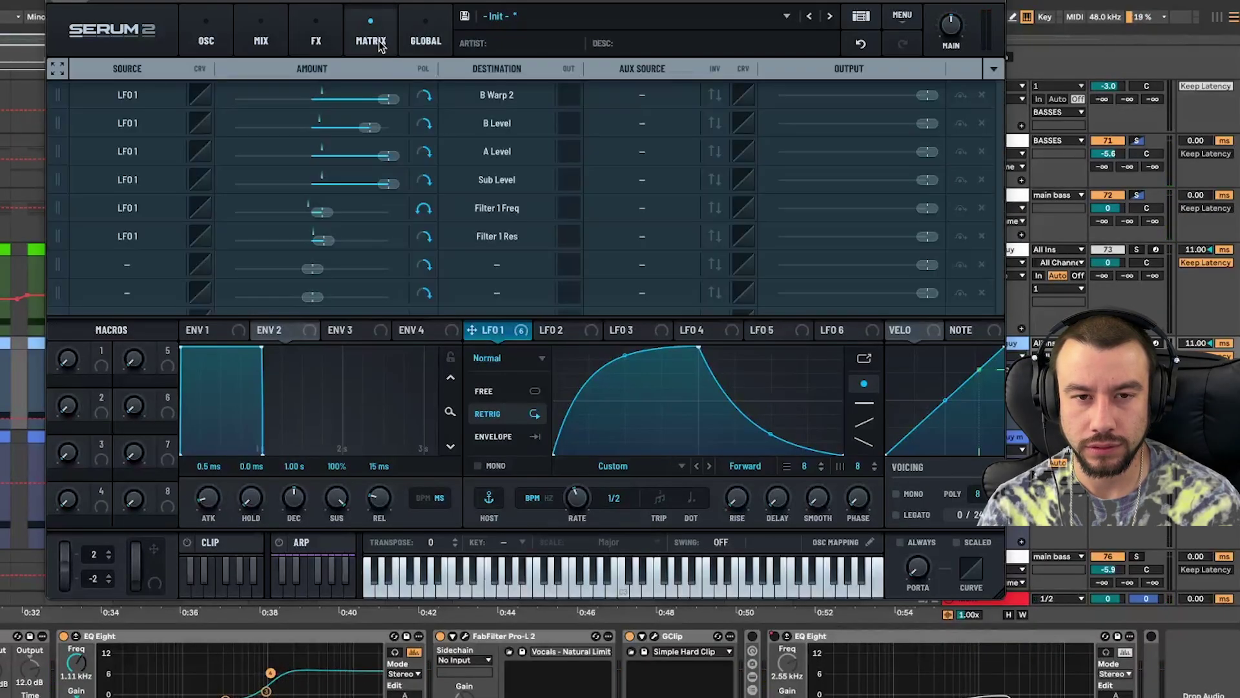
left_click(425, 40)
left_click(316, 40)
left_click(261, 40)
left_click(206, 40)
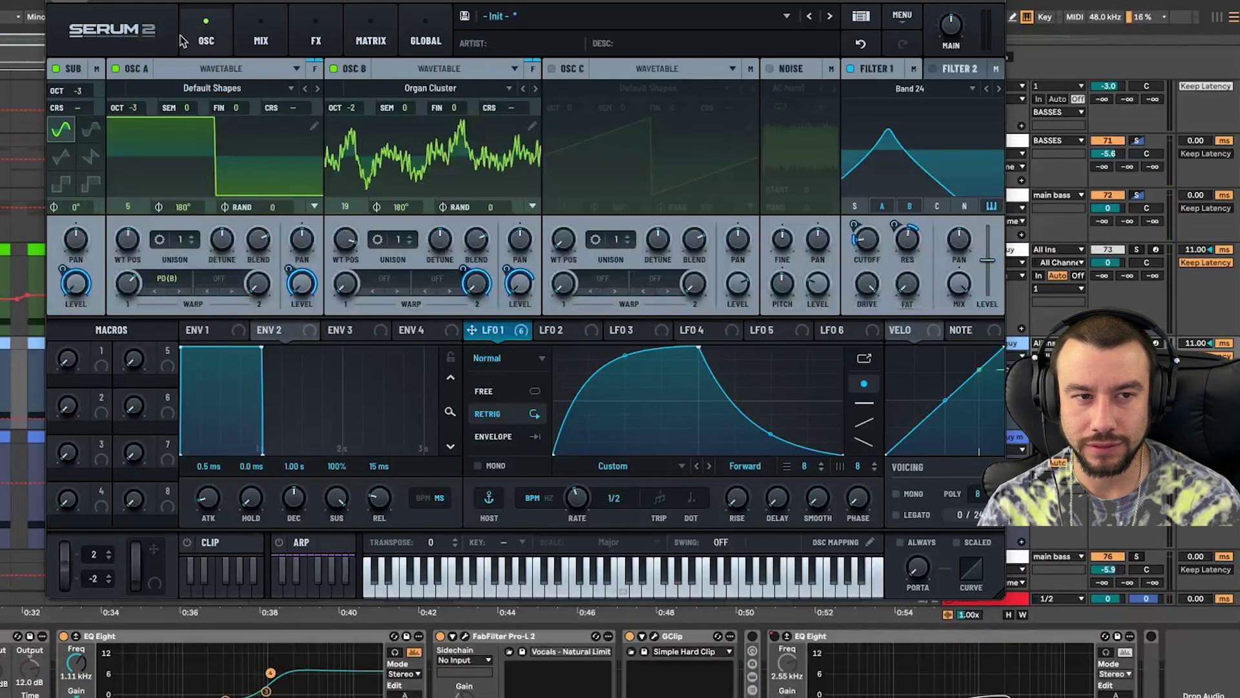
Step: Try filter 2 in place of filter 1 with its type set to Band 24, and check it in the mixer
left_click(847, 71)
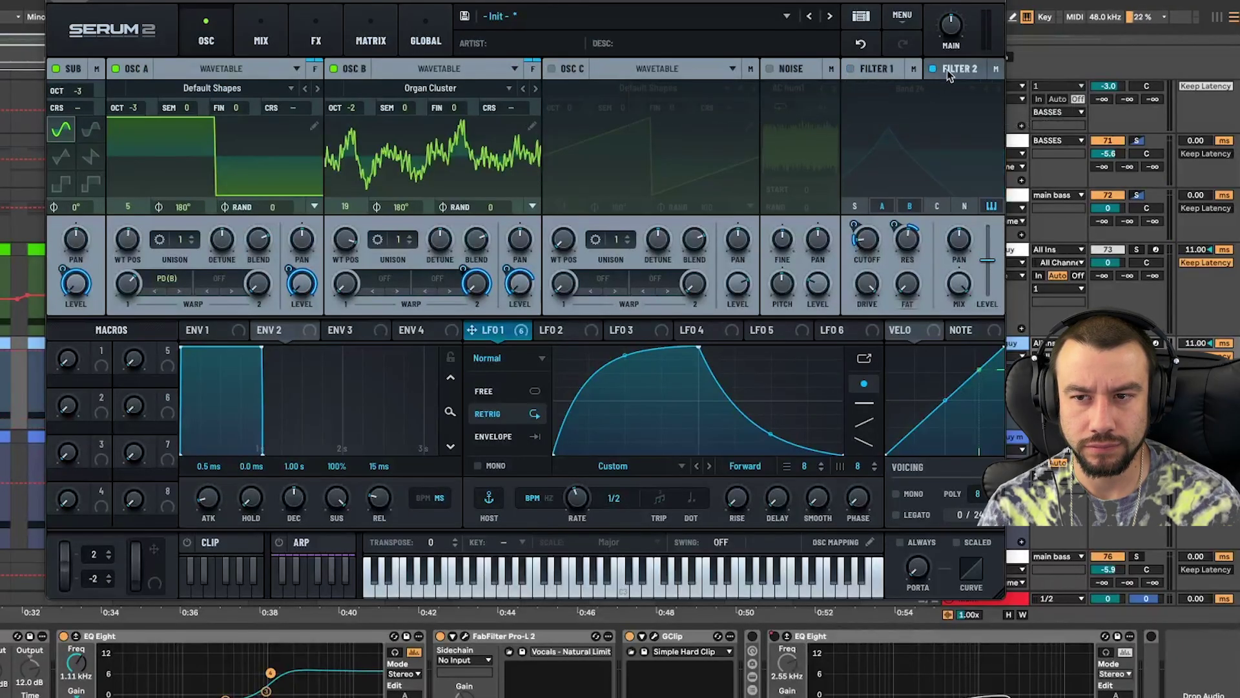
left_click(948, 71)
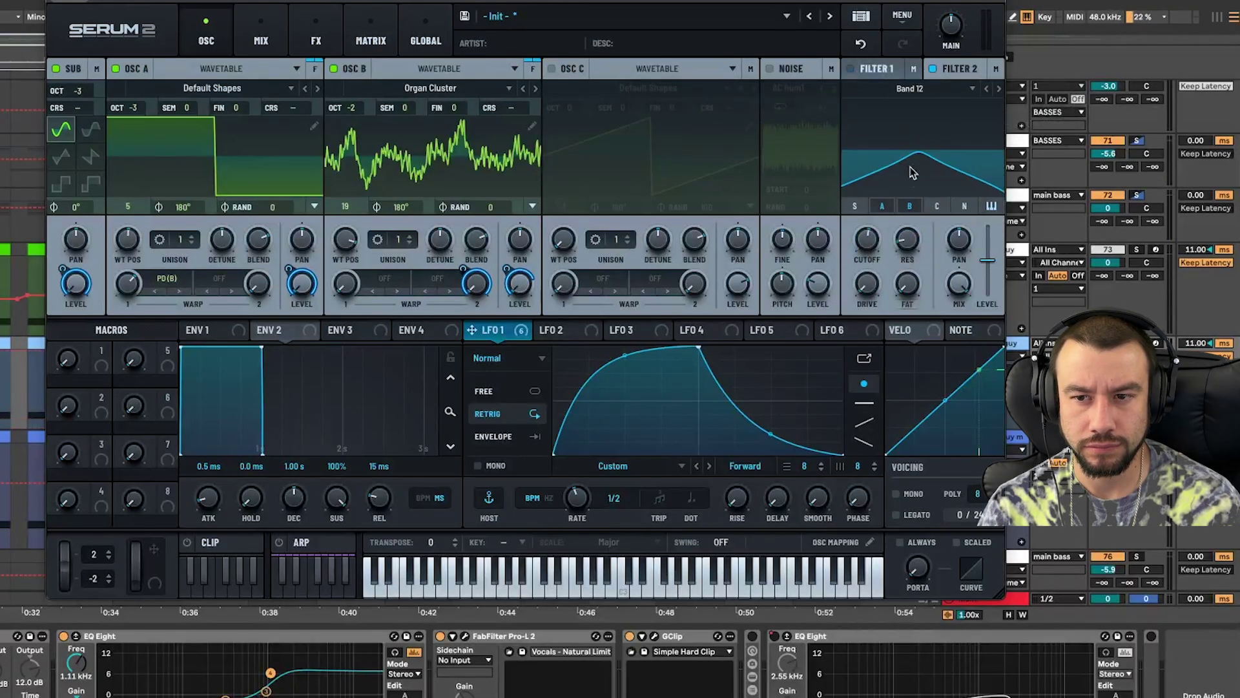
left_click(997, 89)
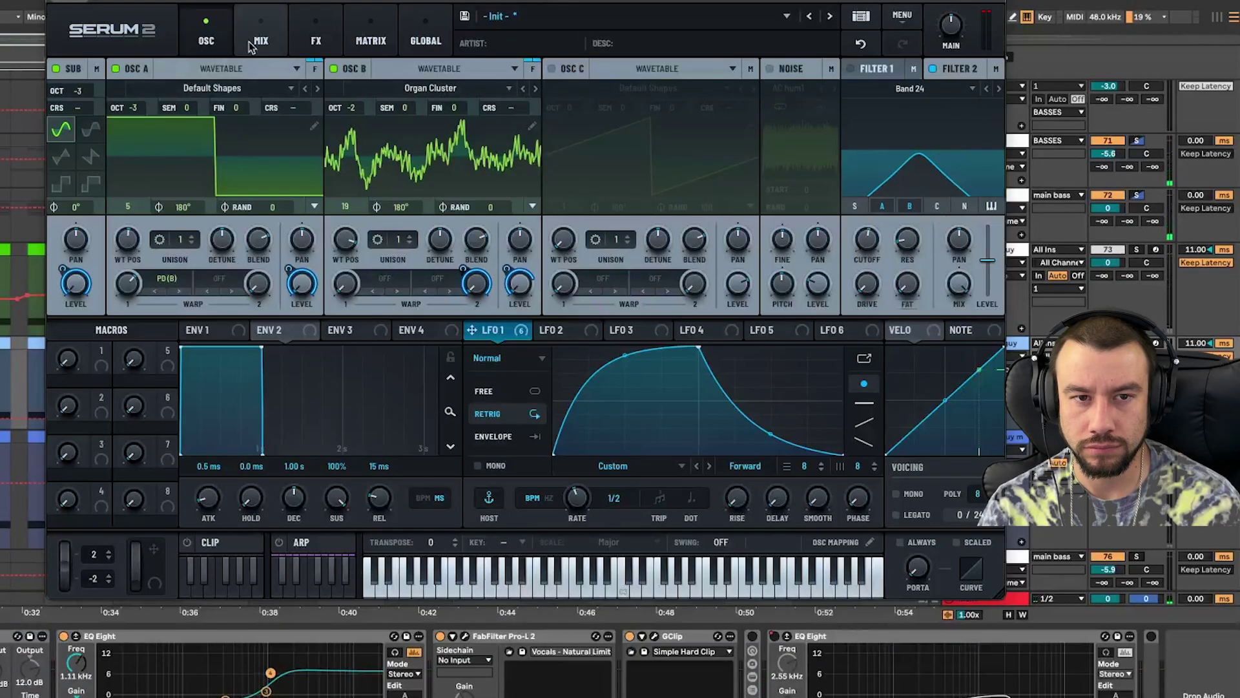
left_click(316, 32)
left_click(260, 29)
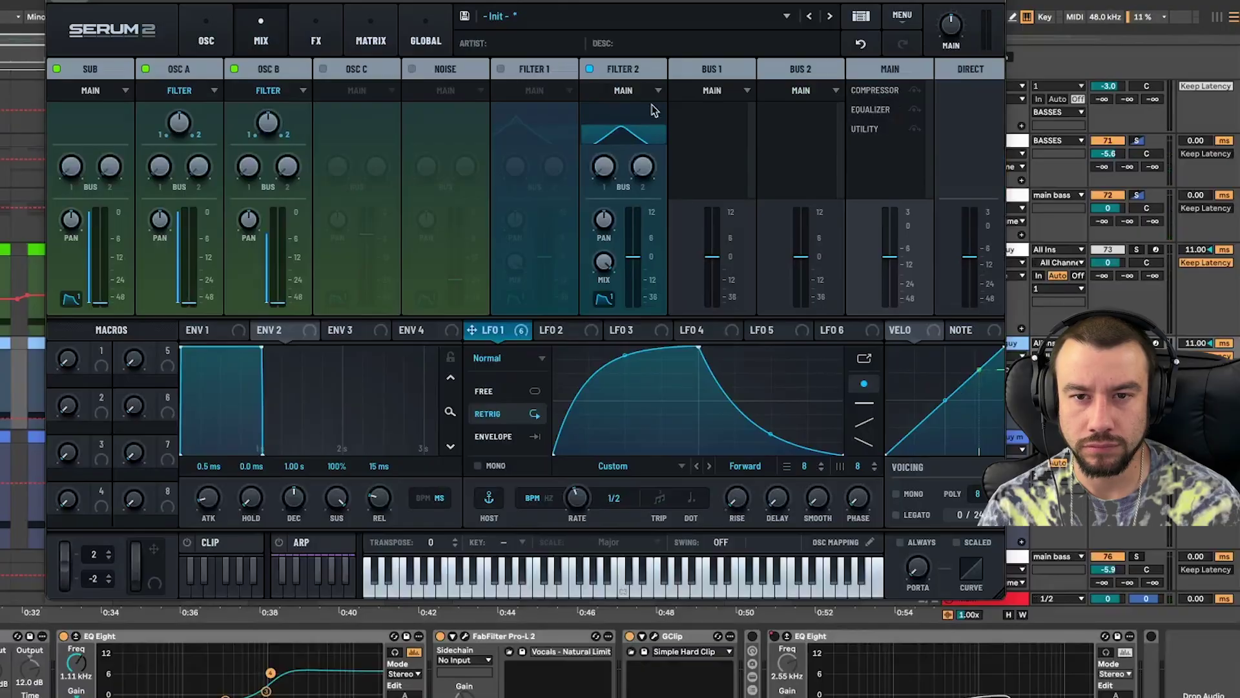
Step: Swap filter 2 for filter 1 in the mixer and send oscillators A and B entirely to filter 1
left_click(590, 69)
left_click(500, 70)
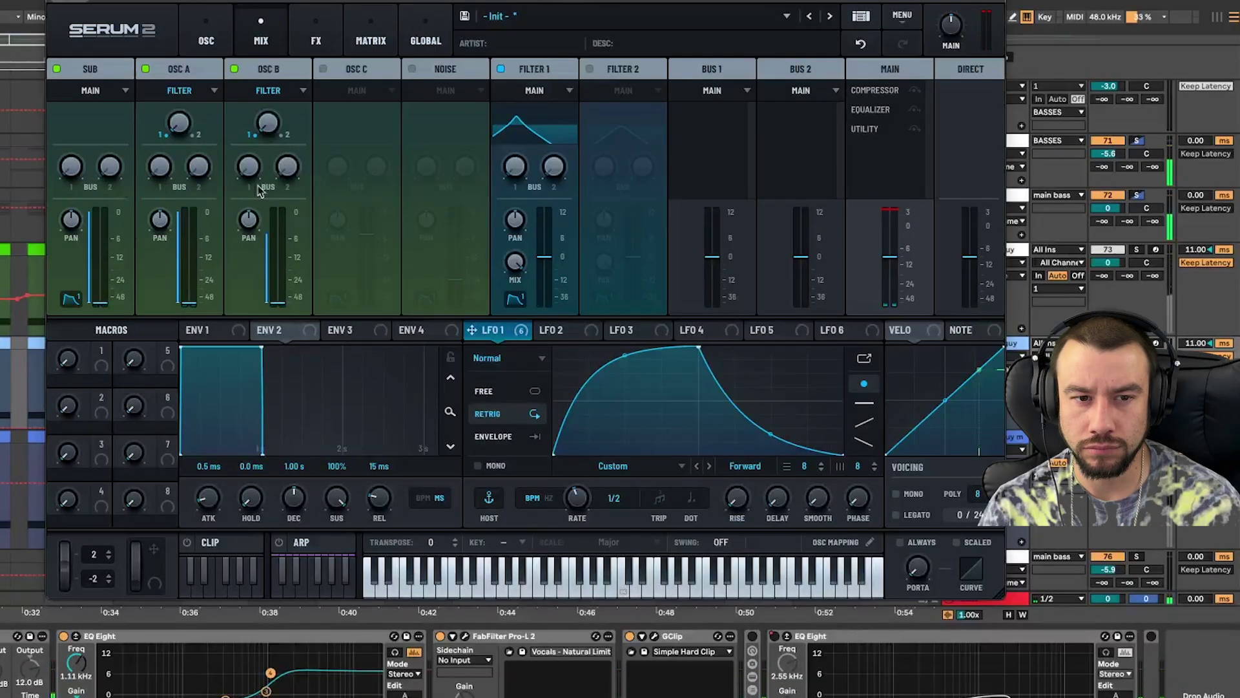
left_click(206, 41)
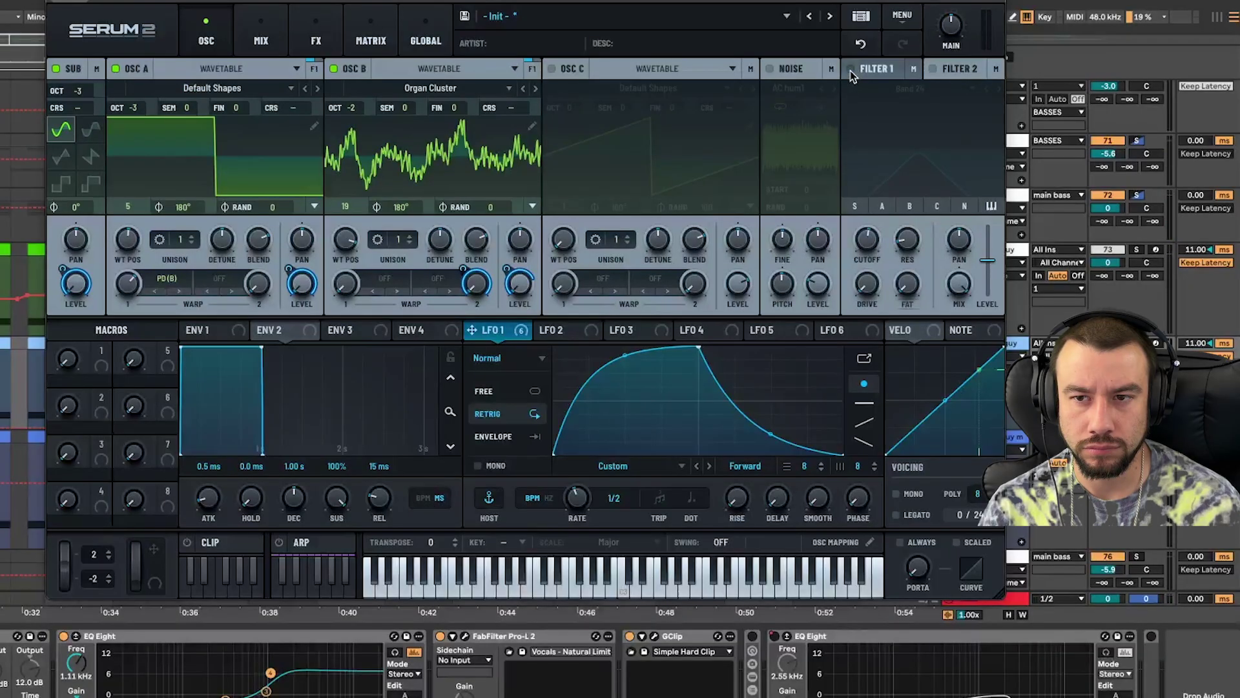
Step: Try sharing oscillators A and B between both filters again, with filter 1 active, and check the routing
left_click(916, 209)
left_click(892, 68)
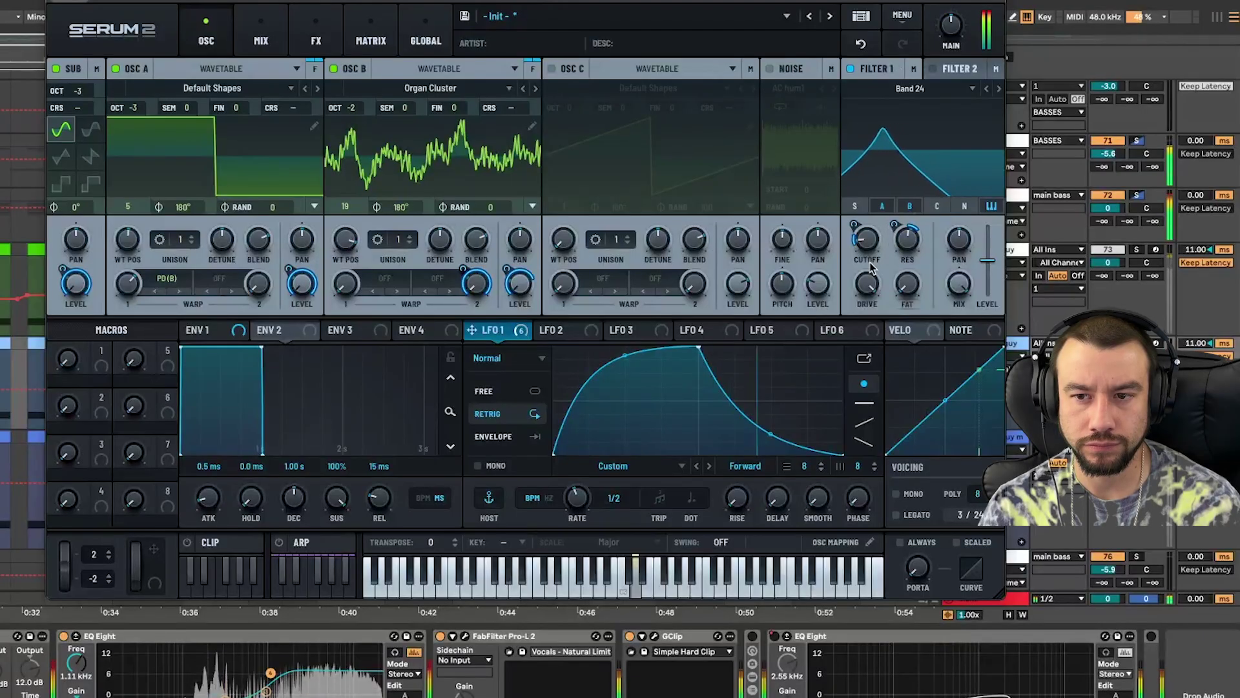
left_click(316, 40)
left_click(206, 40)
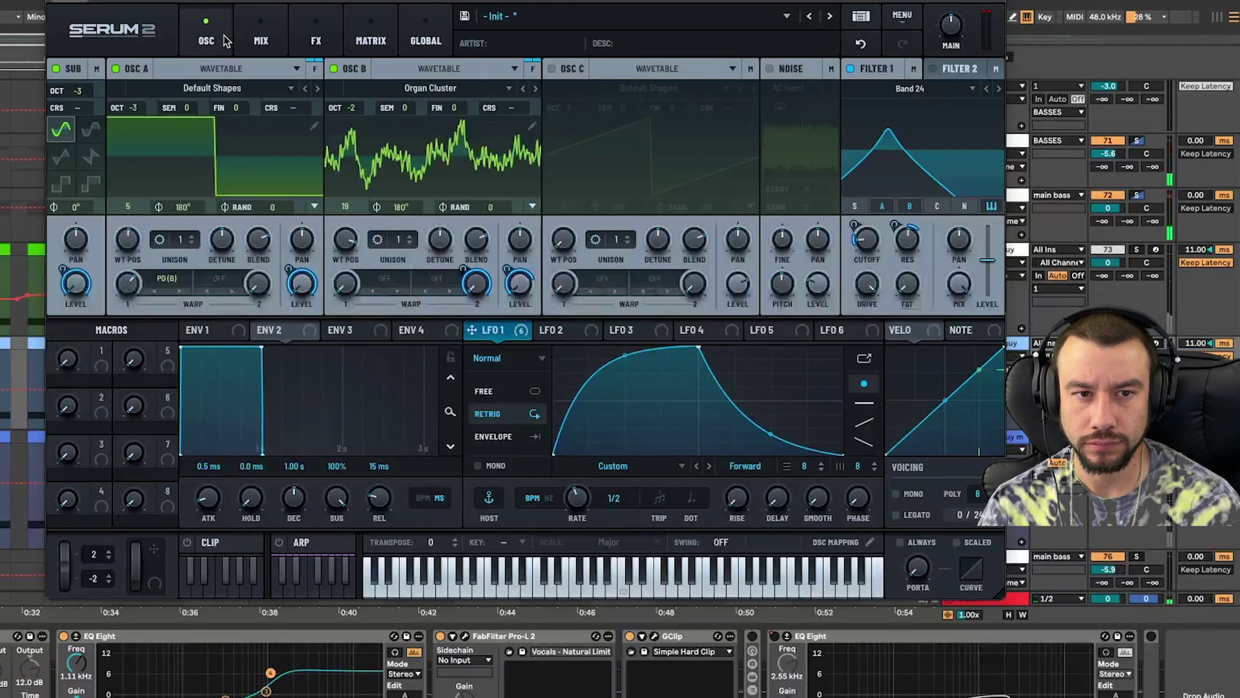
left_click(261, 40)
left_click(206, 40)
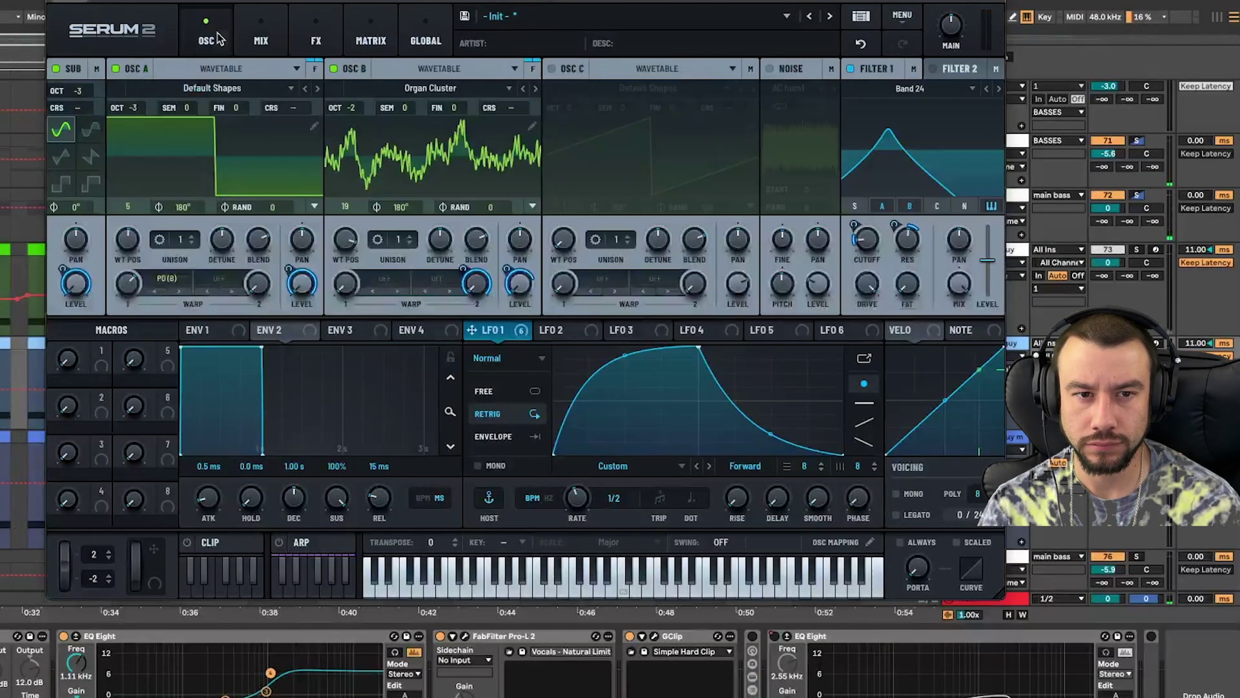
Step: Route oscillators A and B entirely to filter 1 and lower that filter's cutoff slightly
left_click(310, 70)
left_click(273, 130)
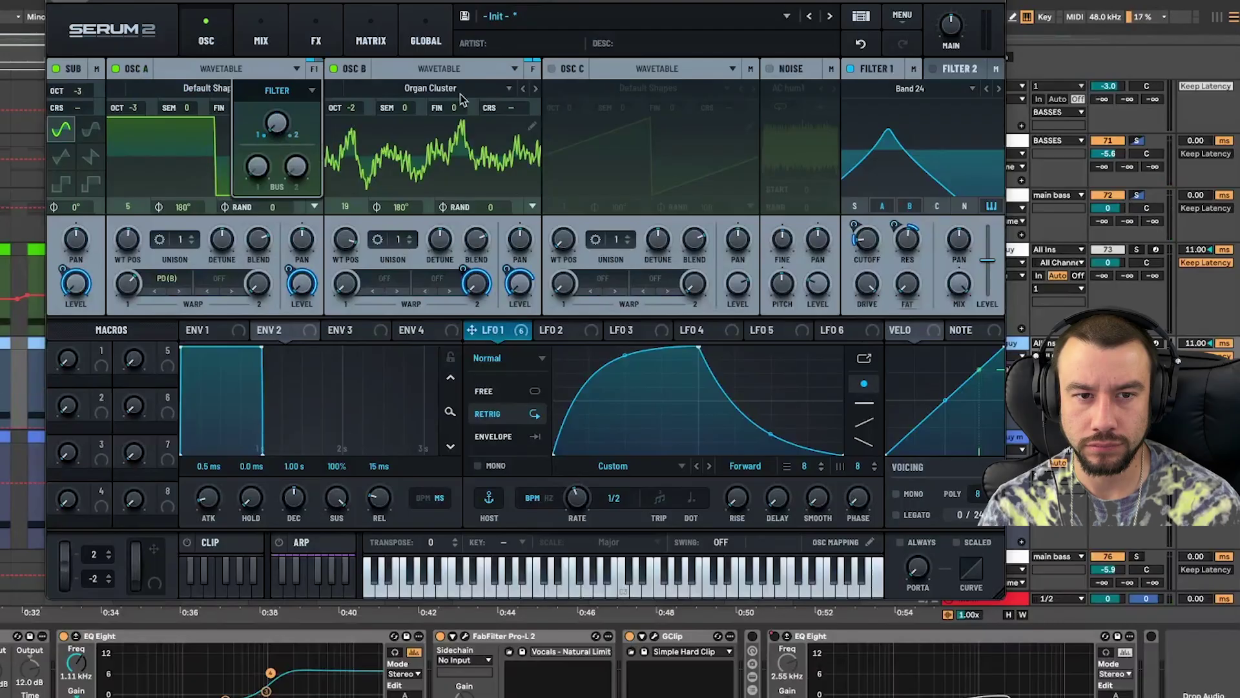
left_click(531, 70)
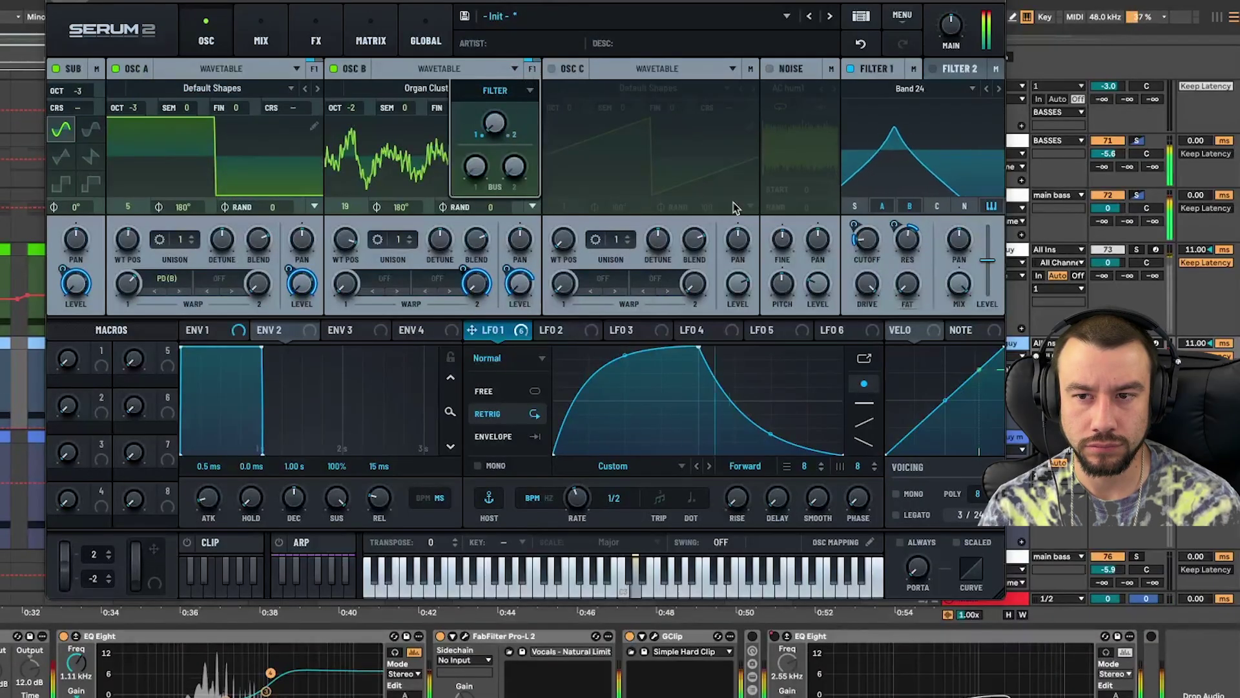
left_click(869, 241)
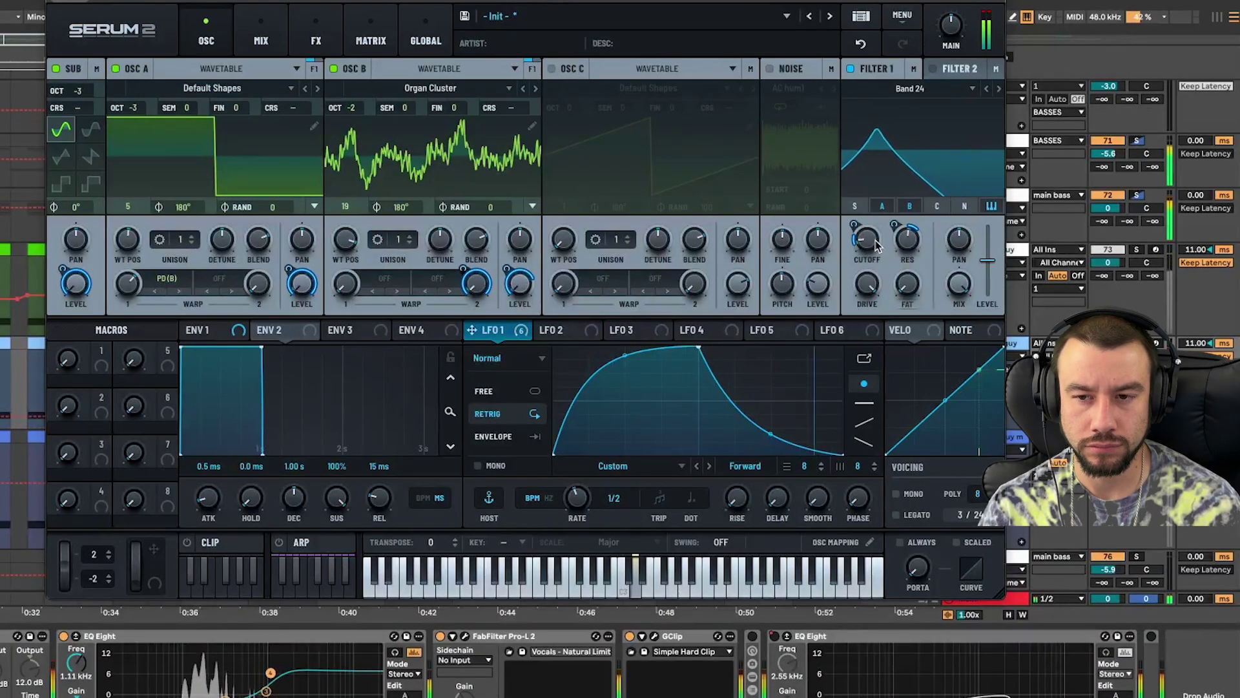
mouse_move(877, 252)
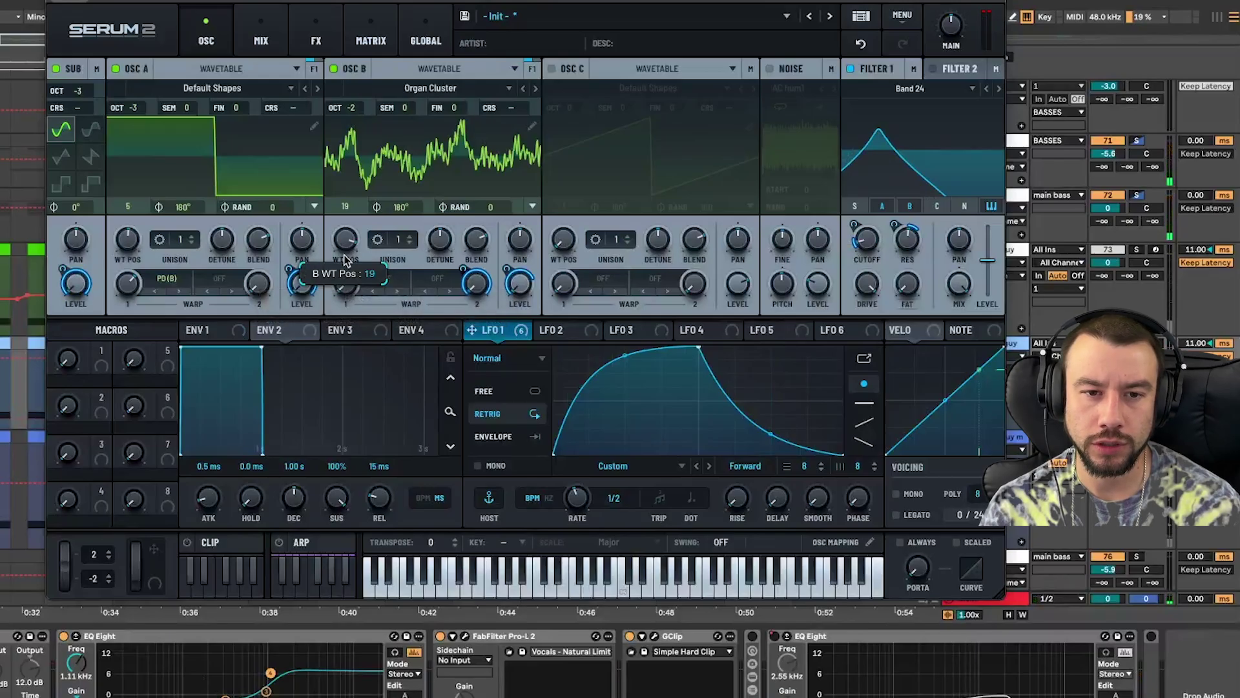
Step: Try oscillator B's wavetable position at frame 11, and try the Piano wavetable at frame 79
left_click_drag(346, 286, 349, 339)
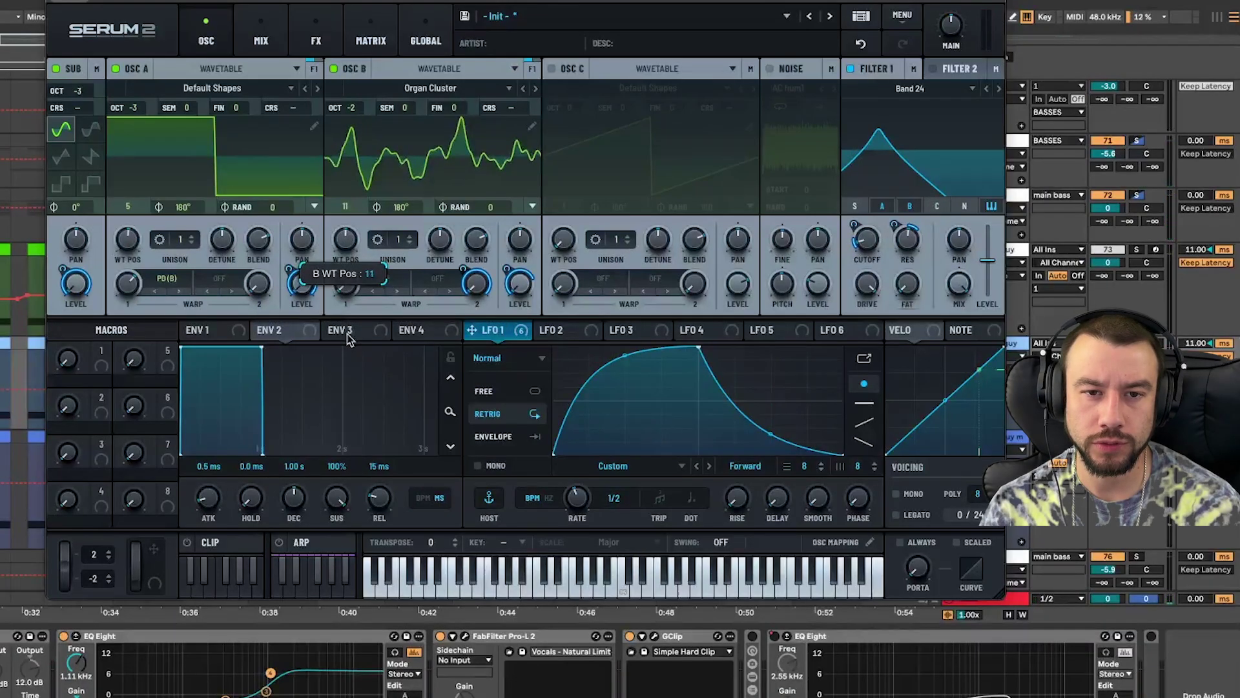
left_click(537, 89)
left_click_drag(346, 284, 343, 278)
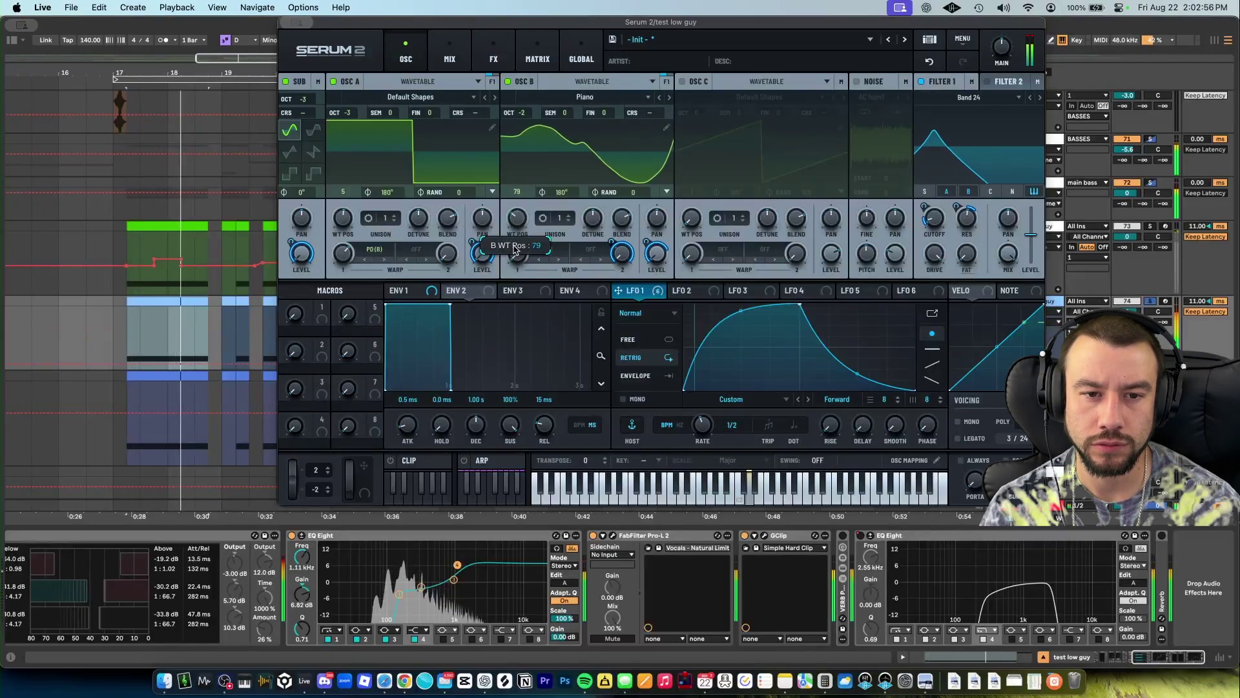
Step: Audition the Porta Waves wavetable on oscillator B and settle on Random Partials at frame 3
left_click(669, 98)
left_click(670, 97)
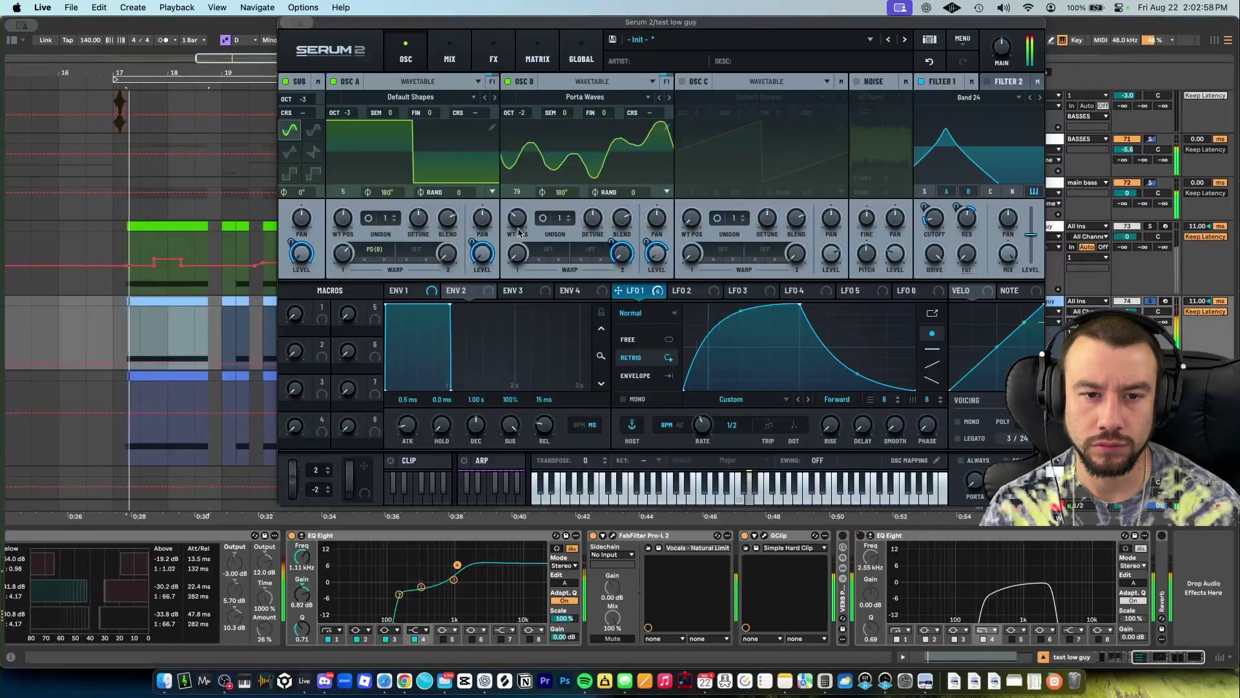
left_click_drag(519, 232, 510, 221)
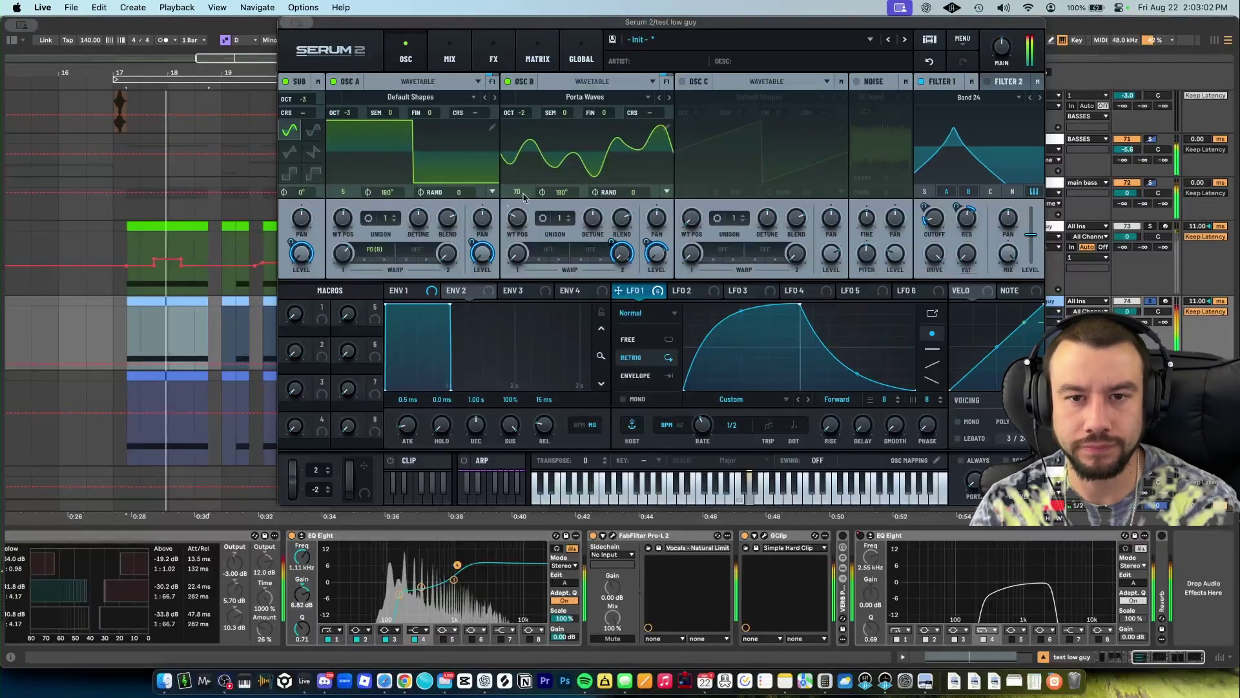
left_click_drag(524, 198, 522, 511)
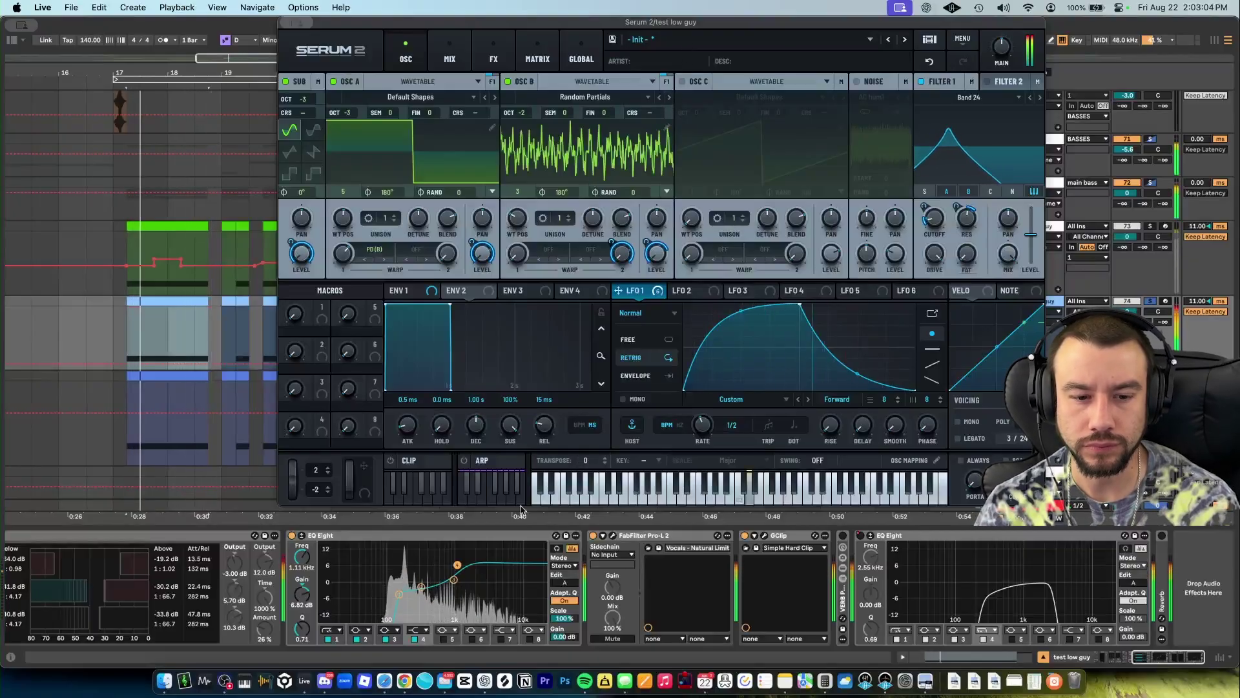
Step: Change the first EQ Eight's band 1 at 147 Hz from a low cut to a boost/cut filter type at 0.00 dB
left_click(399, 593)
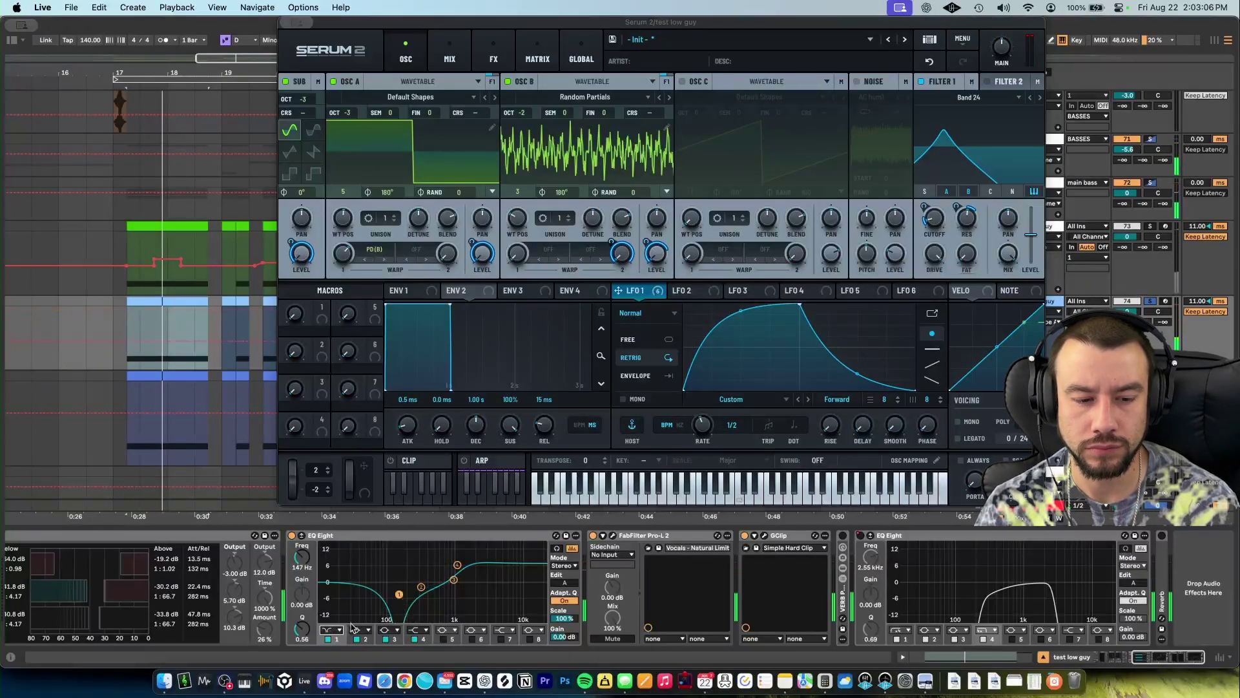
left_click(334, 587)
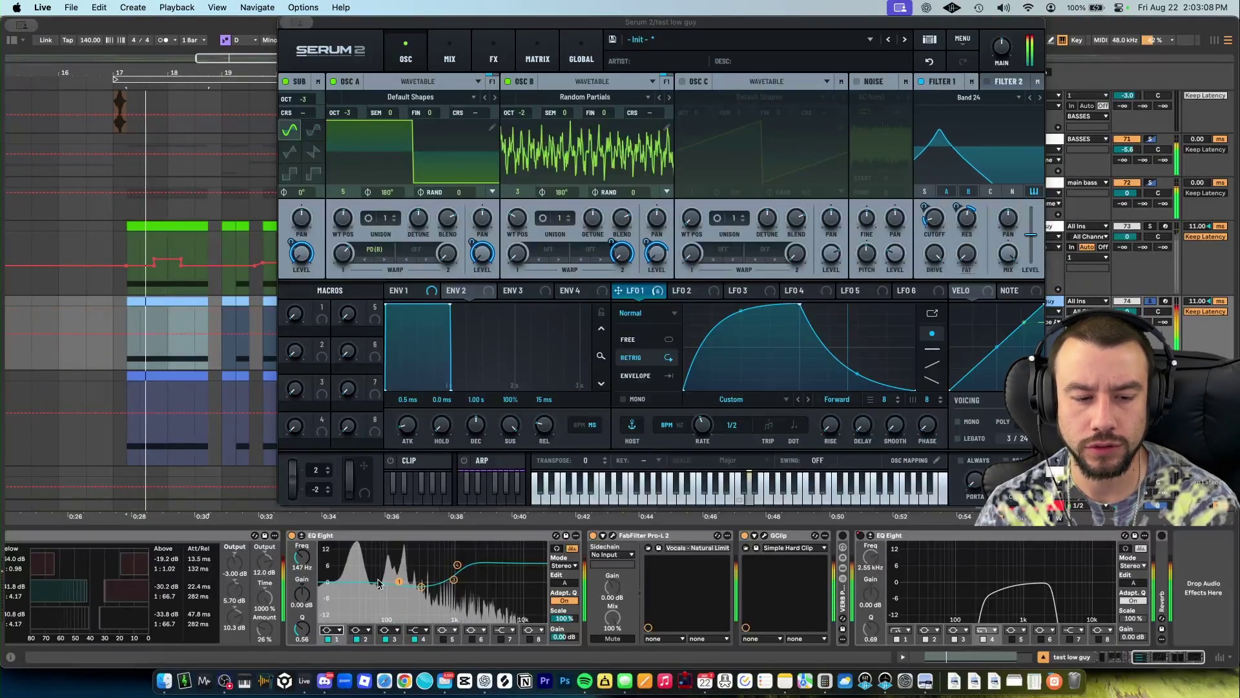
Step: Set the first EQ Eight's band 1 back to a low cut and play the bass loop
scroll(655, 588, "left", 10)
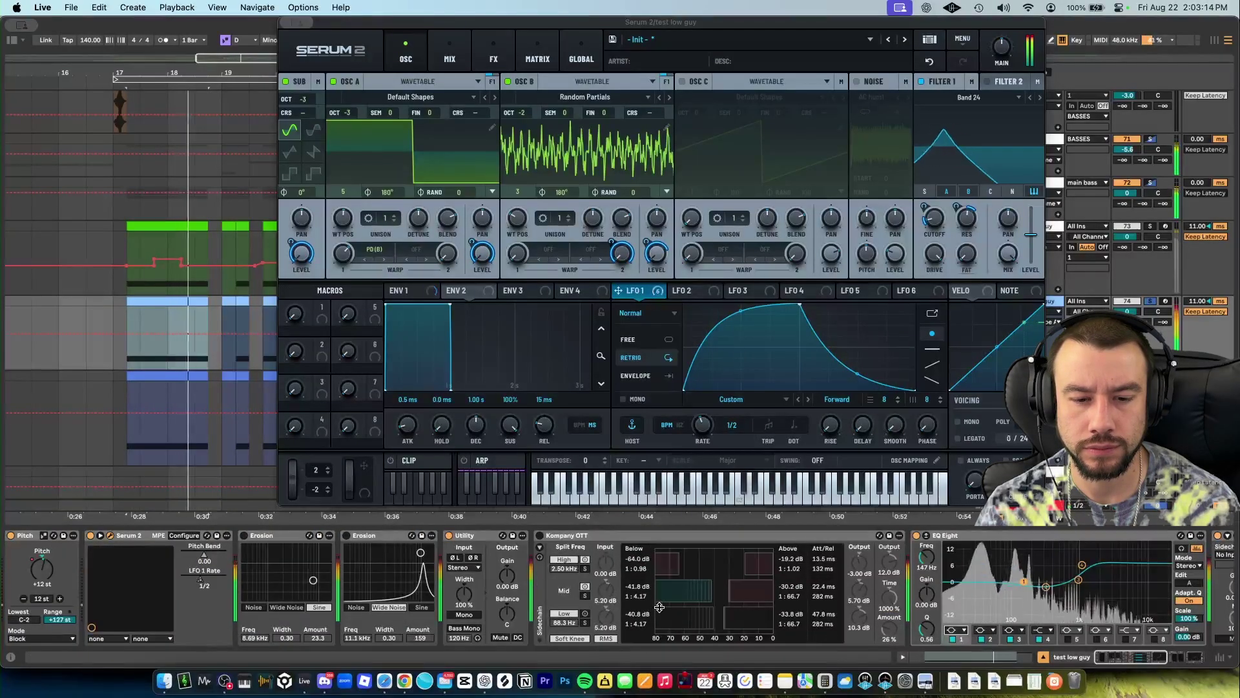
scroll(659, 607, "right", 5)
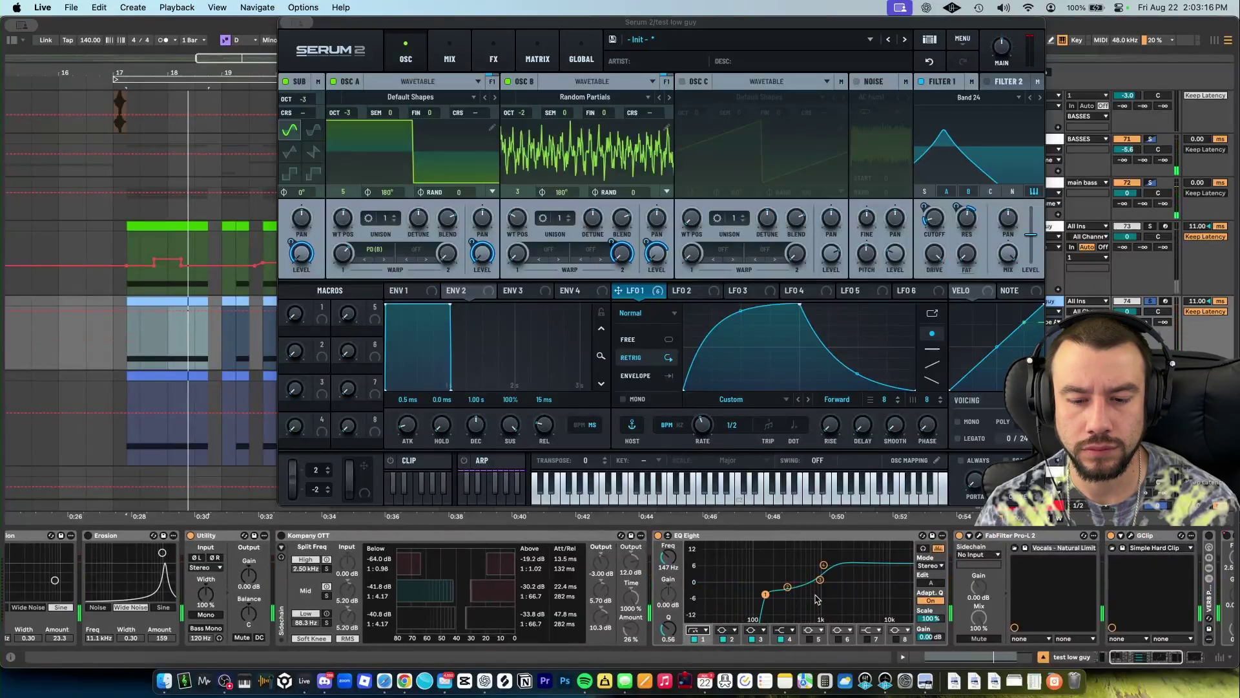
key("space")
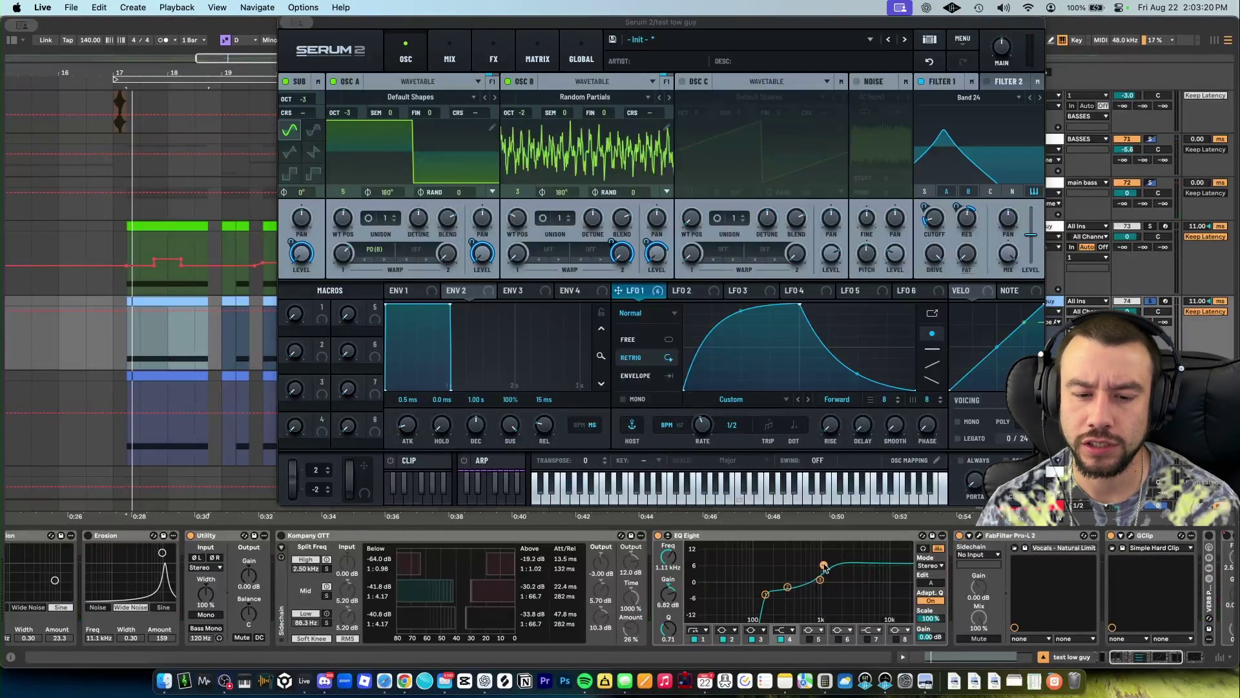
key("space")
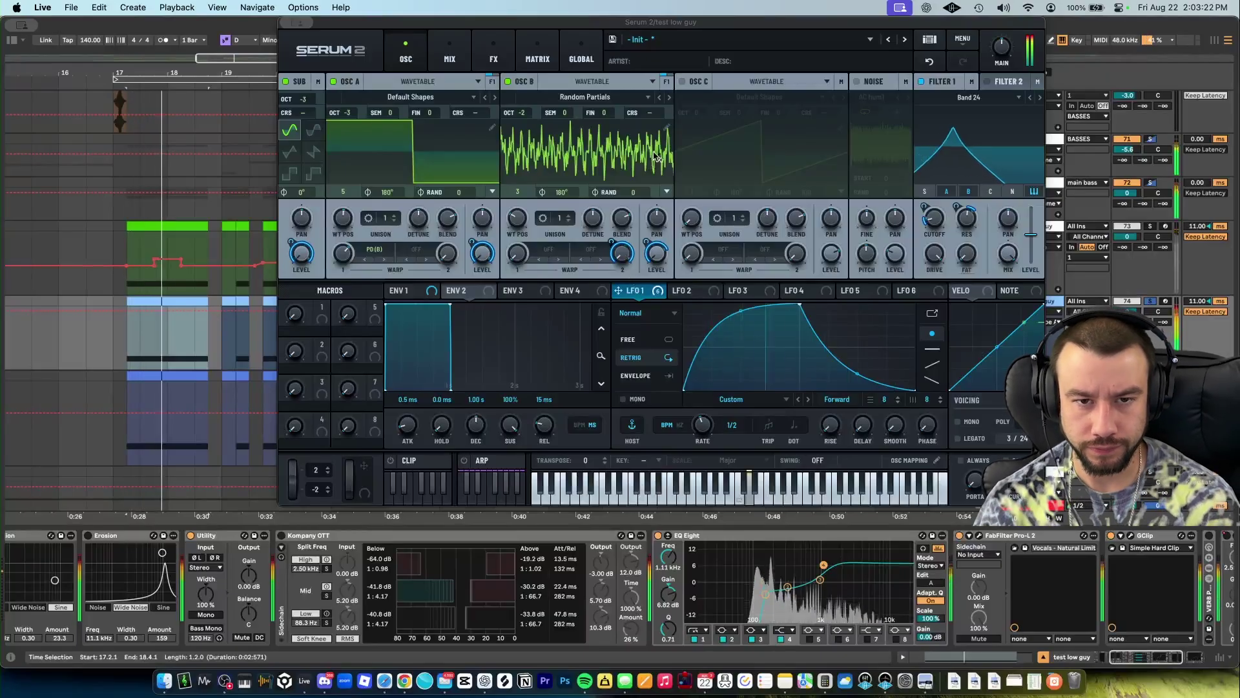
Step: Nudge oscillator B's wavetable position and lower the Serum effects compressor's gain to 13.3
left_click_drag(516, 184, 516, 176)
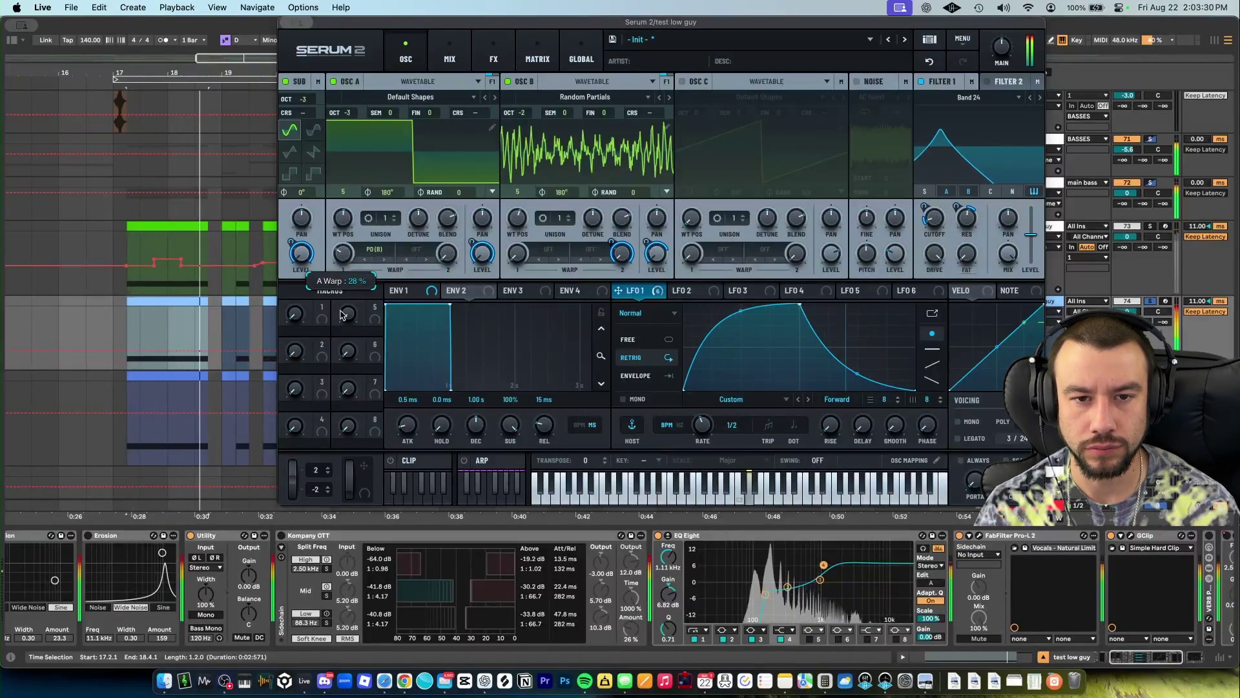
left_click(494, 55)
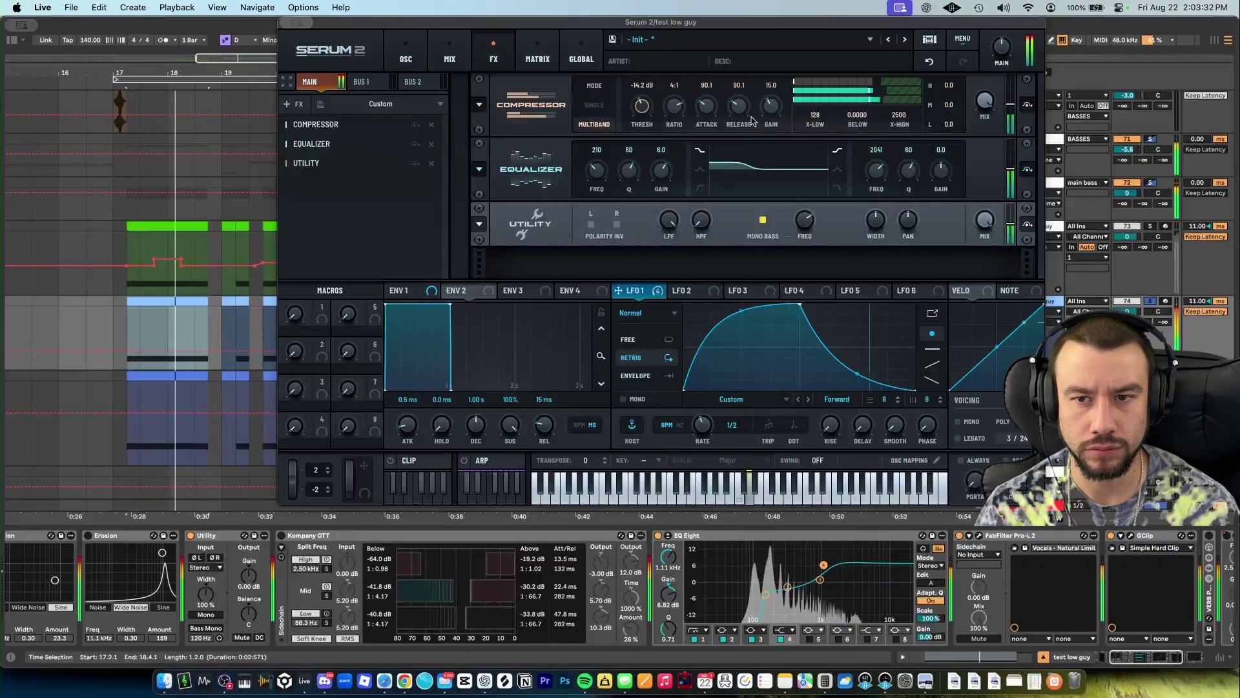
left_click_drag(770, 106, 778, 134)
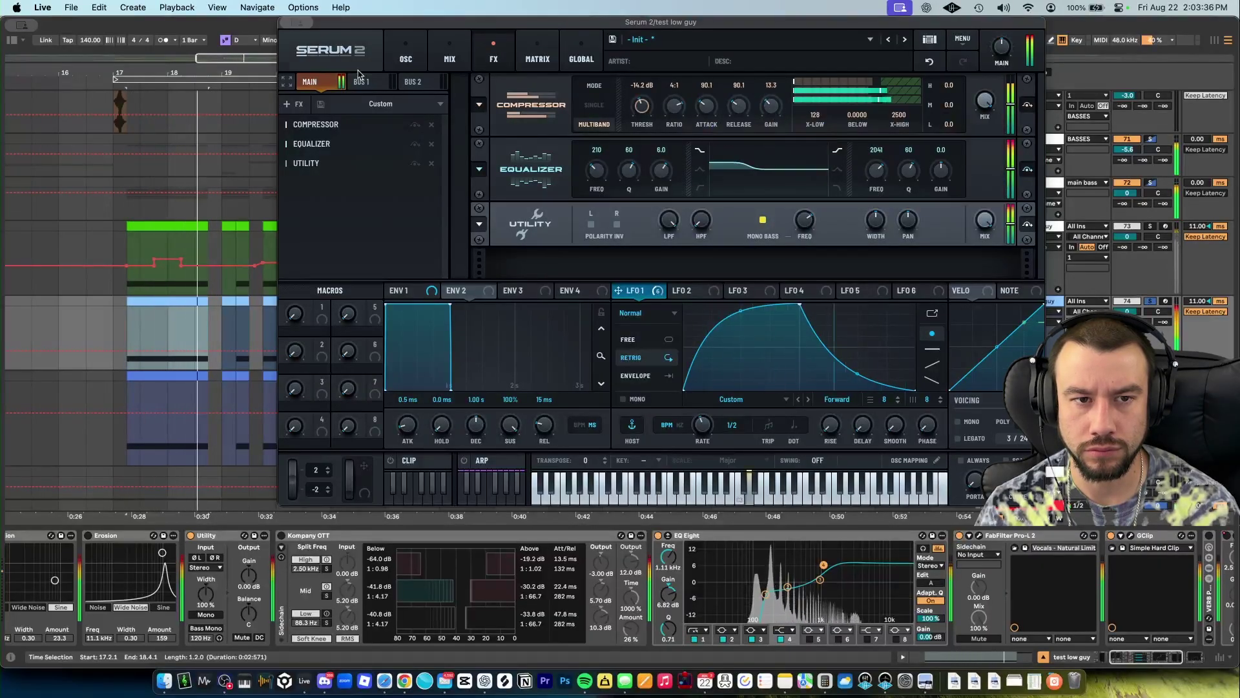
left_click(406, 55)
Step: Replace oscillator B's wavetable with IcanGPT from the S2 digital tables and set its position to frame 71
left_click_drag(518, 218, 517, 234)
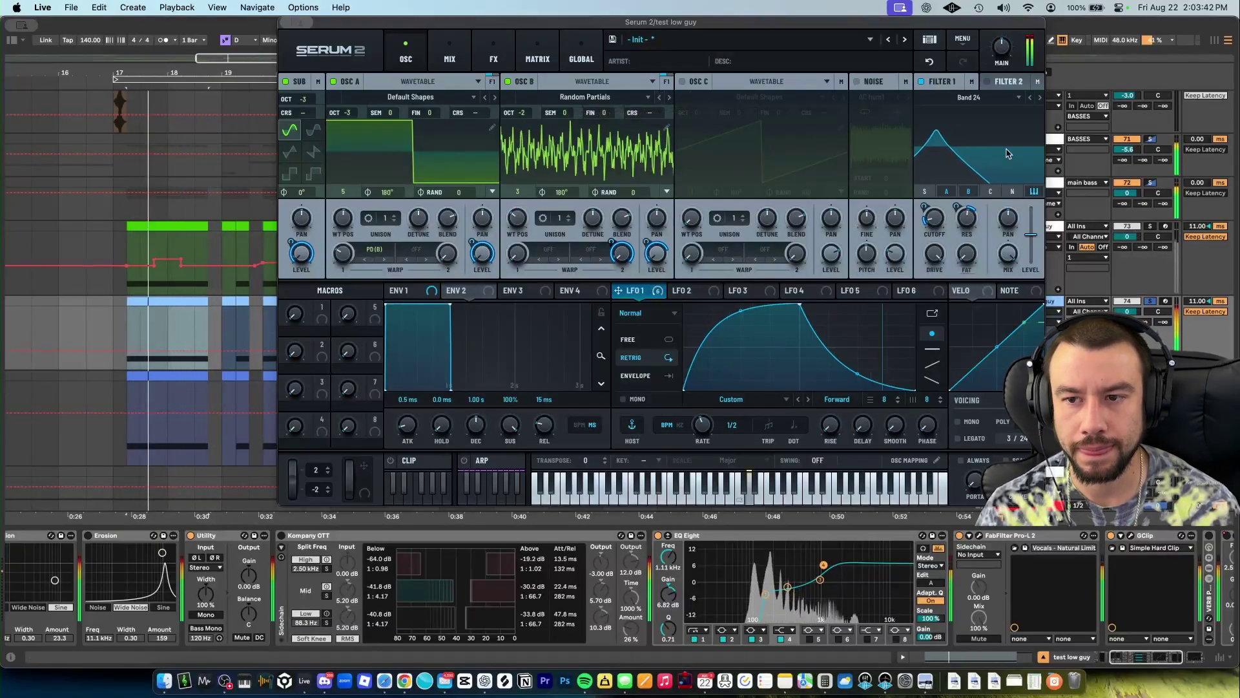
left_click(668, 97)
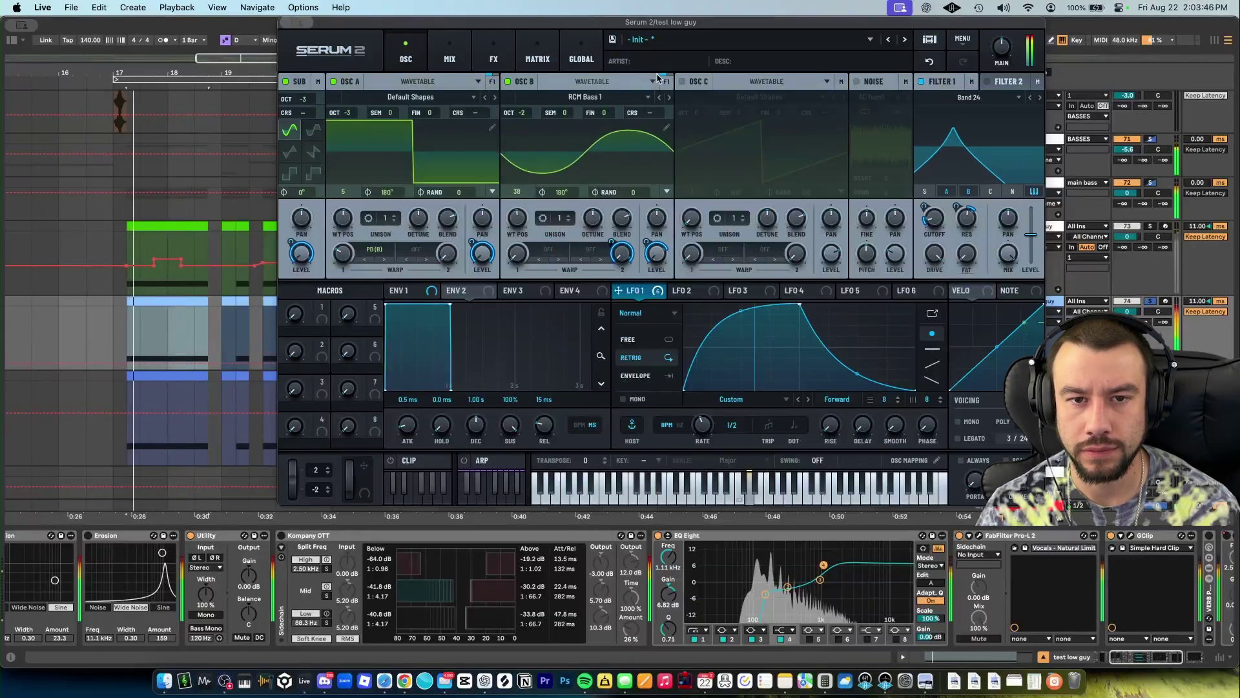
left_click(654, 81)
mouse_move(581, 154)
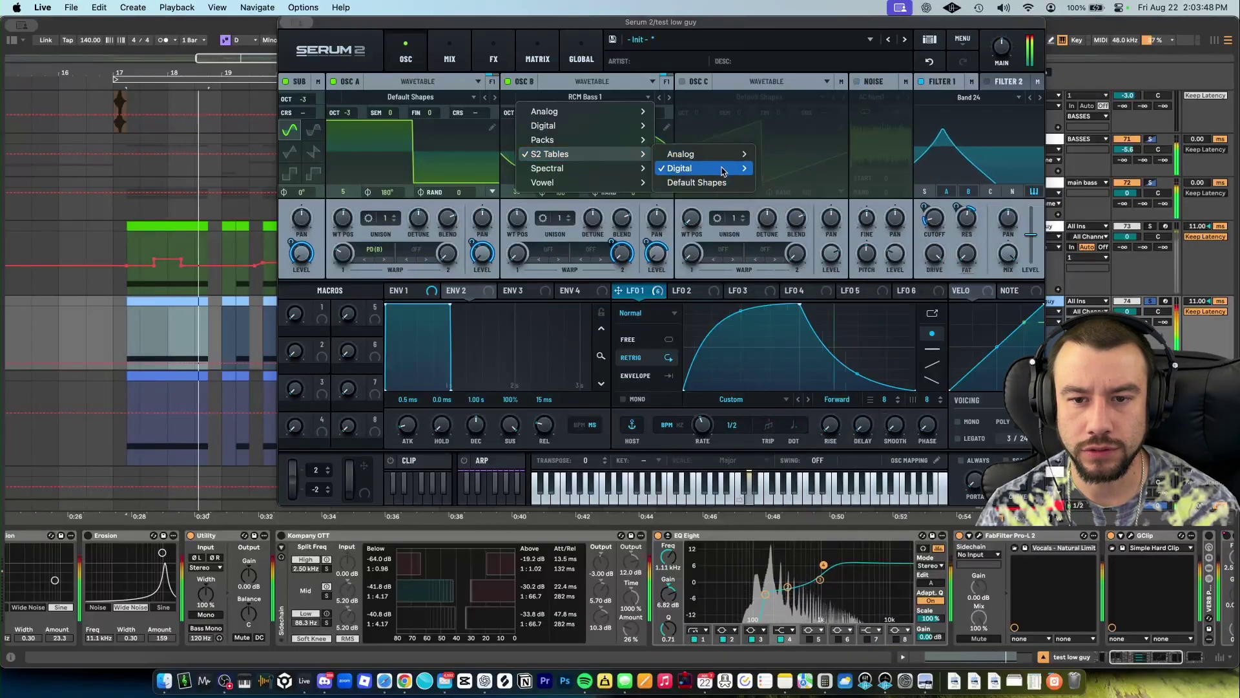
mouse_move(722, 171)
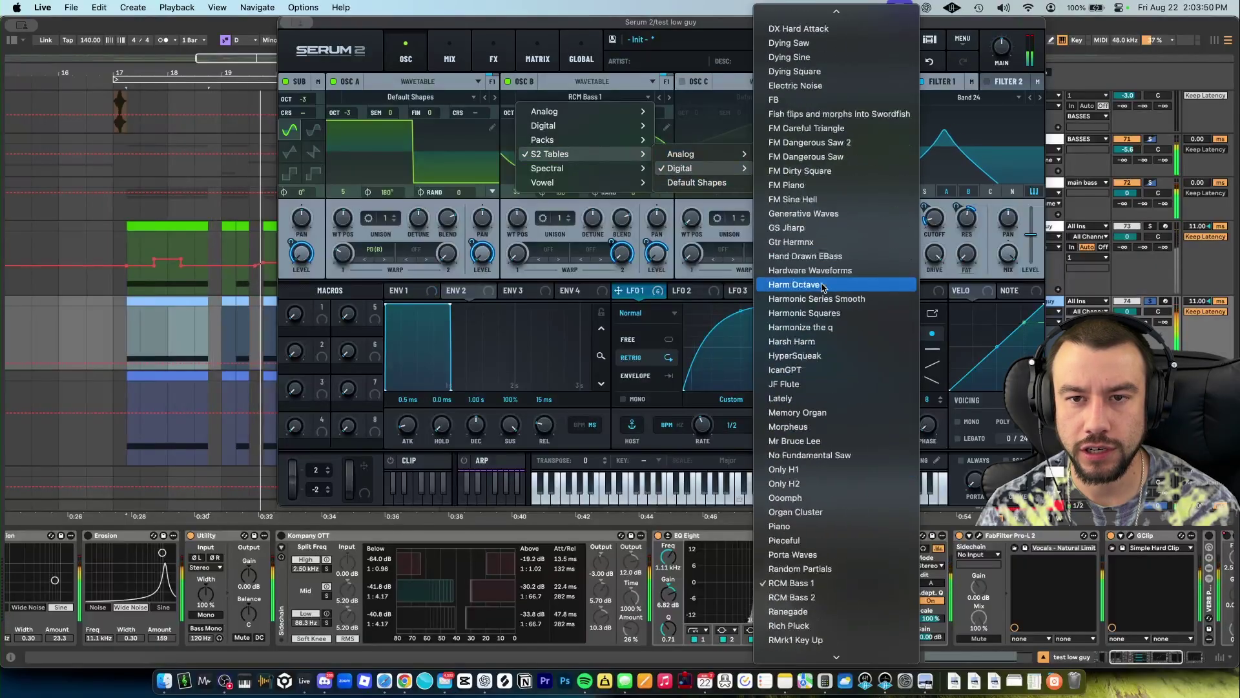
left_click(801, 368)
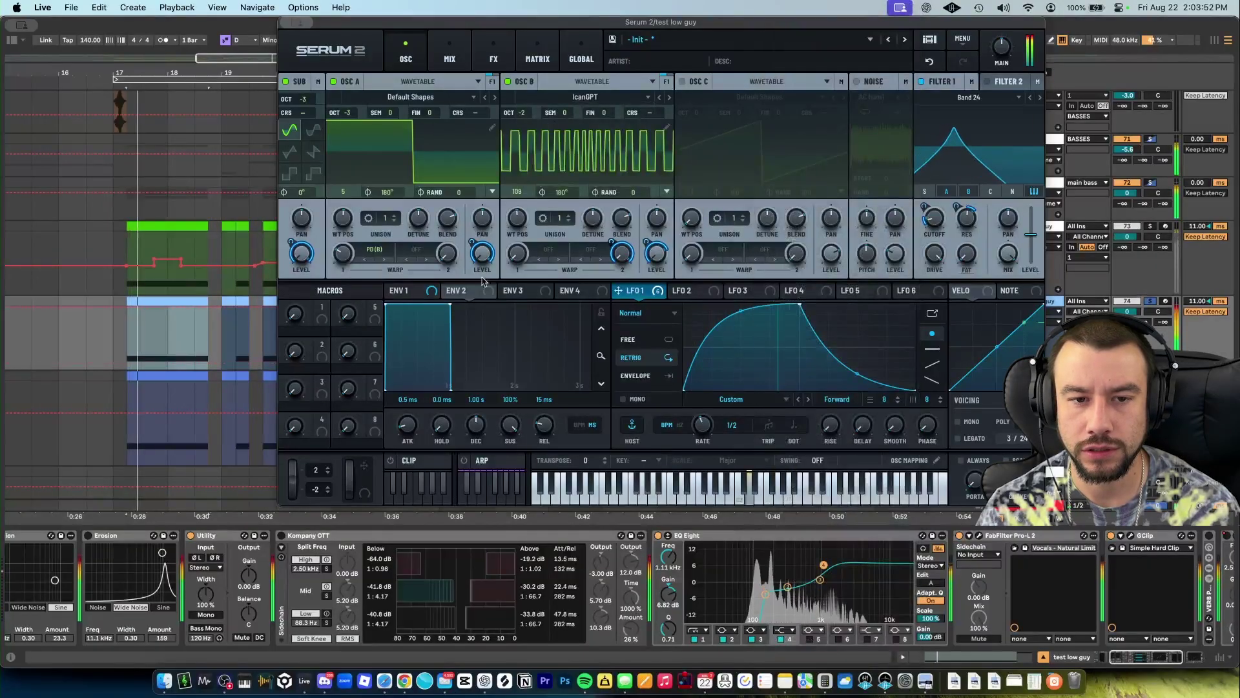
left_click_drag(517, 218, 518, 236)
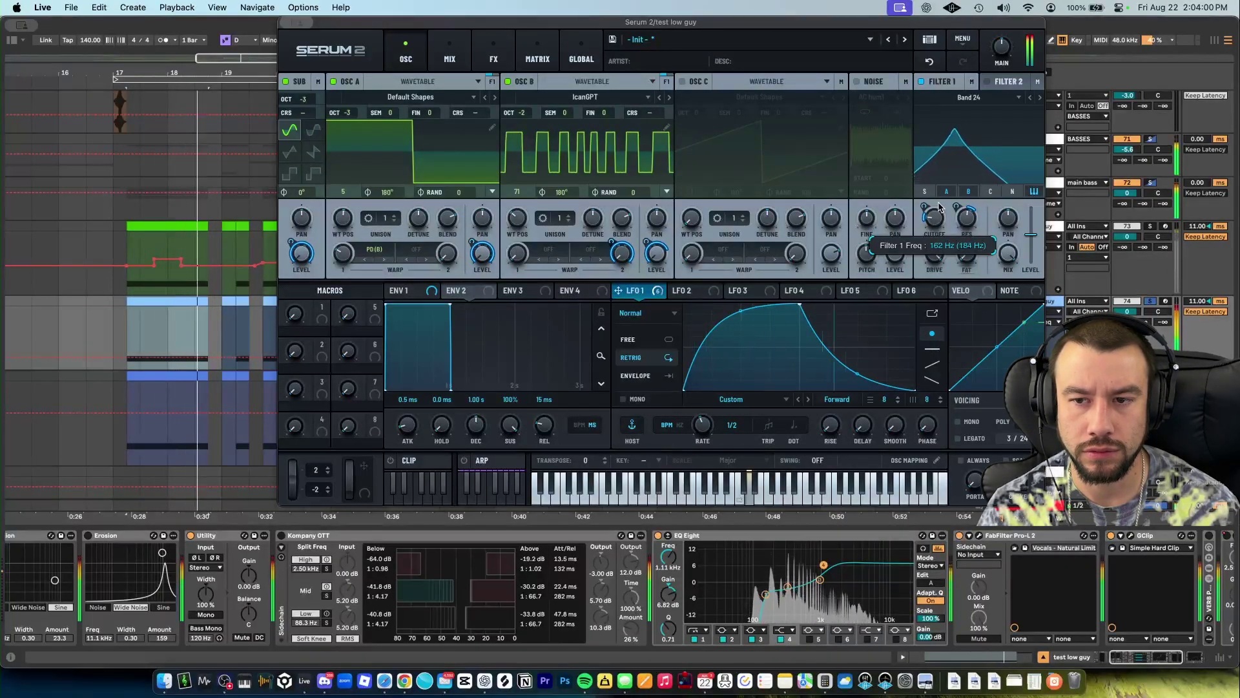
Step: Raise filter 1's cutoff slightly and check the effects chain
left_click_drag(940, 207, 940, 201)
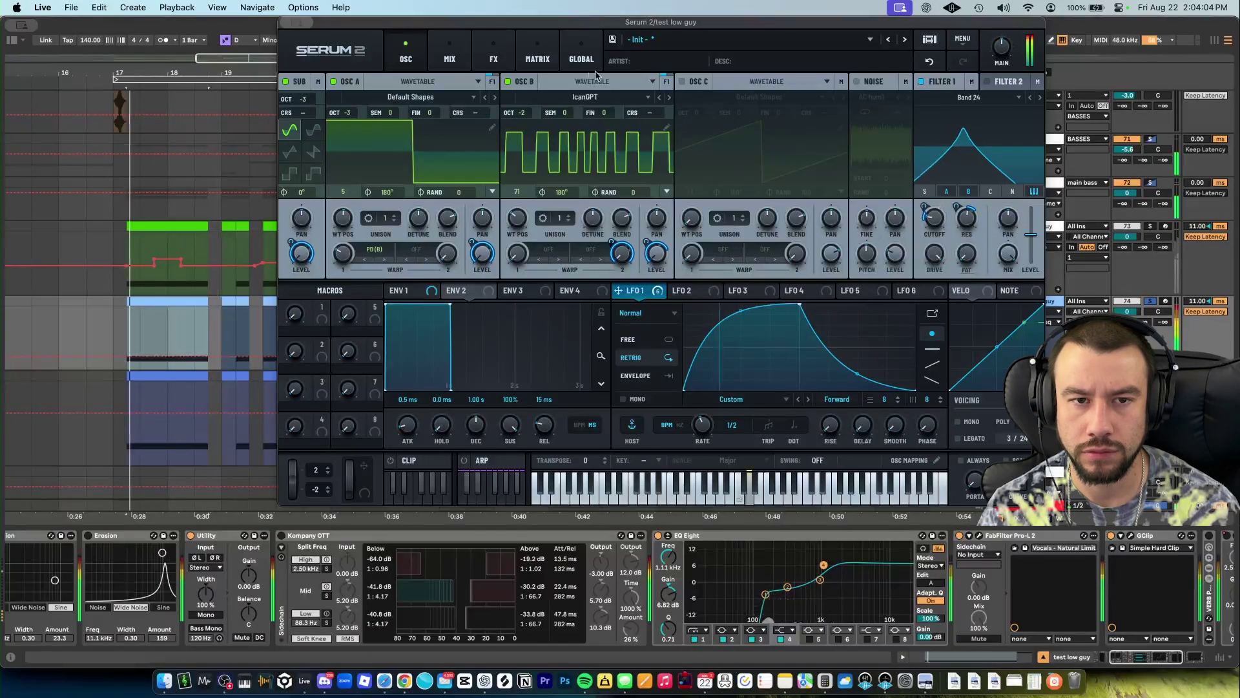
left_click(494, 55)
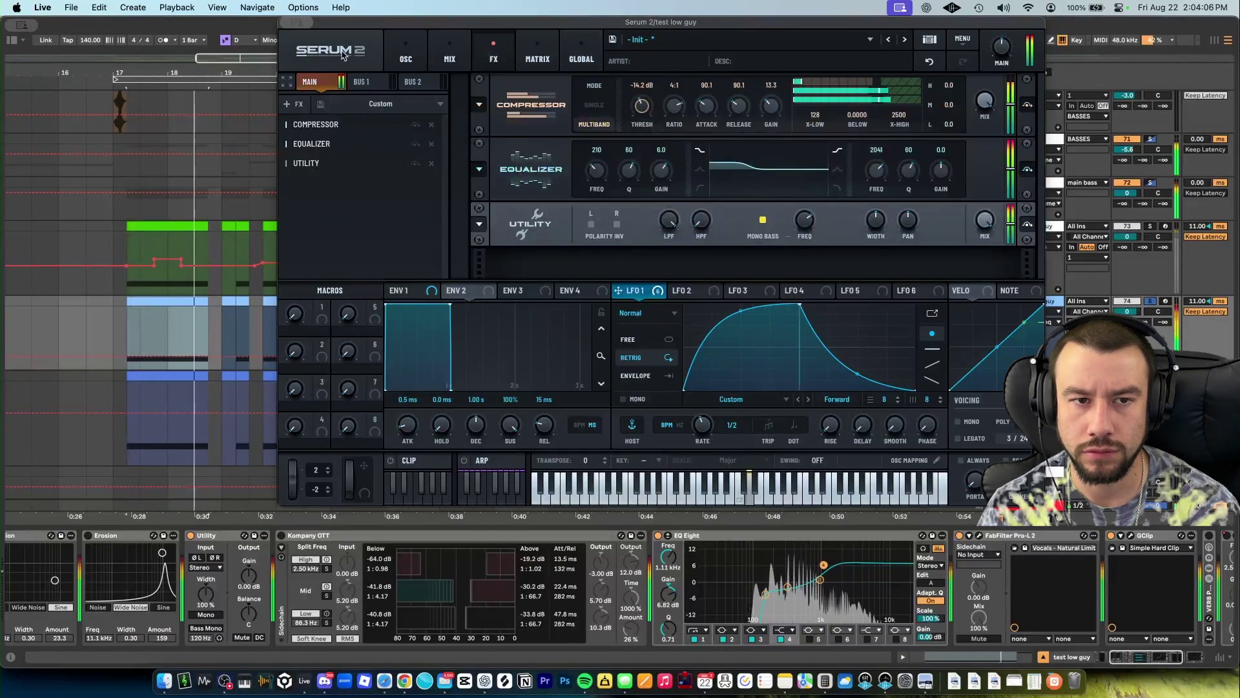
left_click(406, 54)
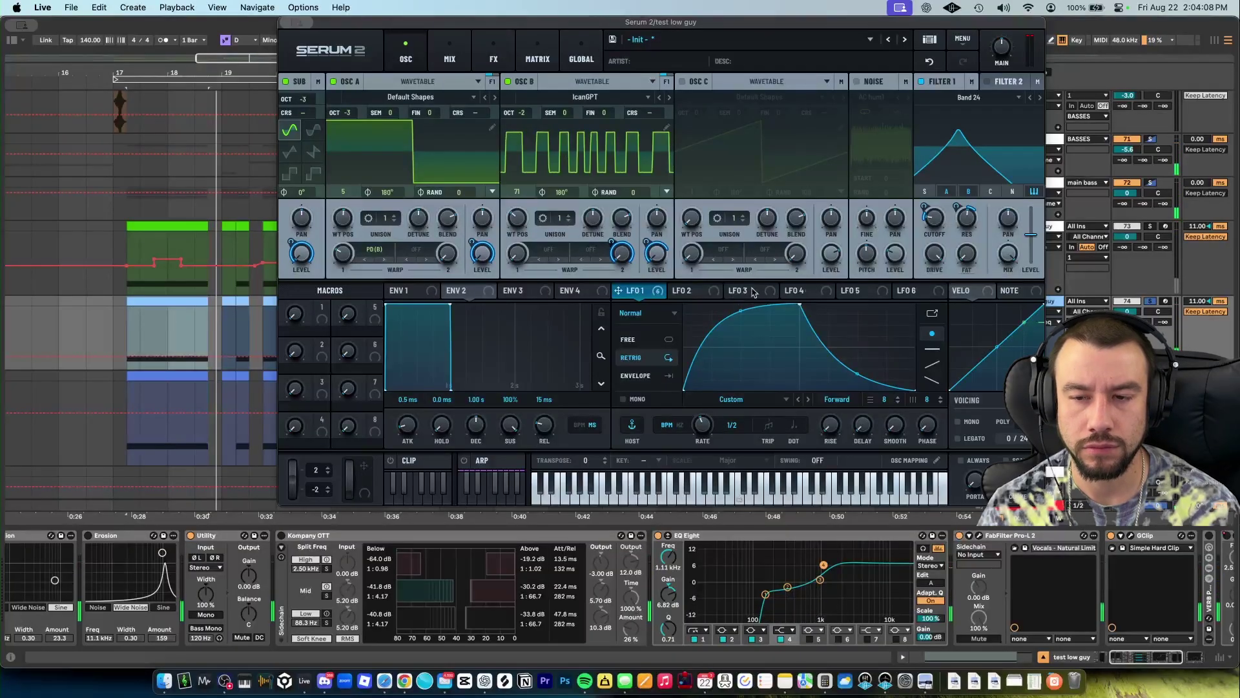
Step: Try oscillator B's wavetable position at frames 104, 123 and 136 while playing the loop
left_click_drag(517, 216, 517, 199)
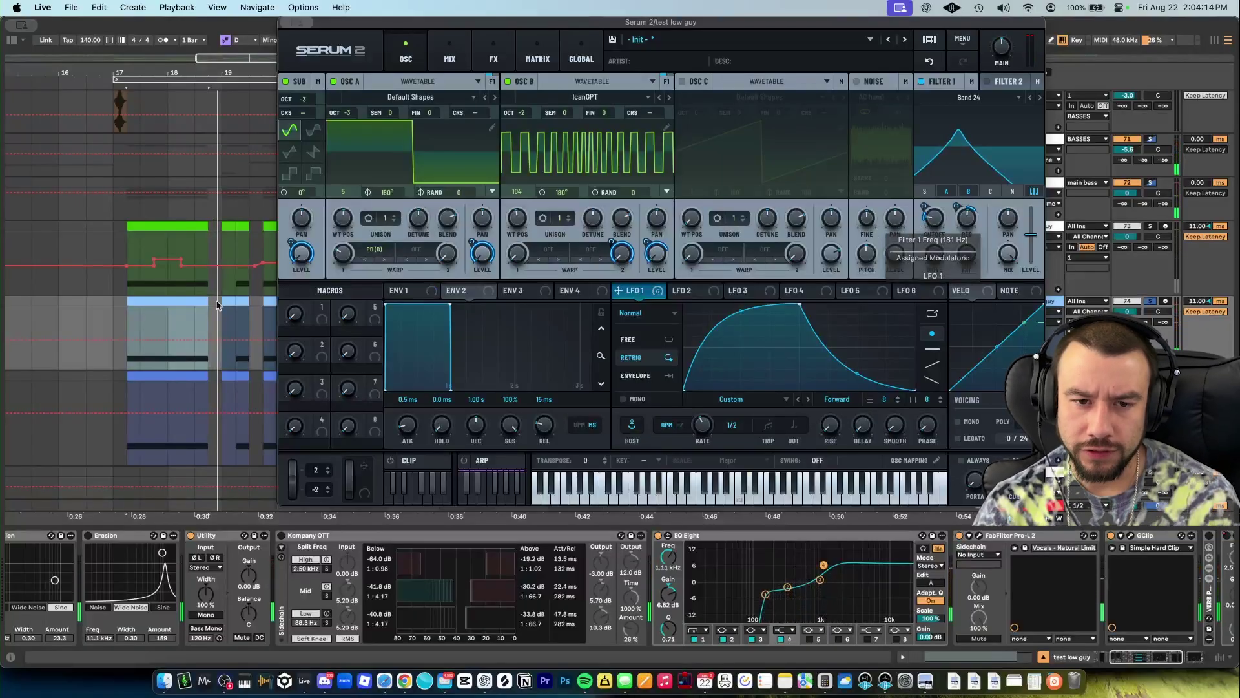
left_click_drag(517, 221, 514, 204)
key("space")
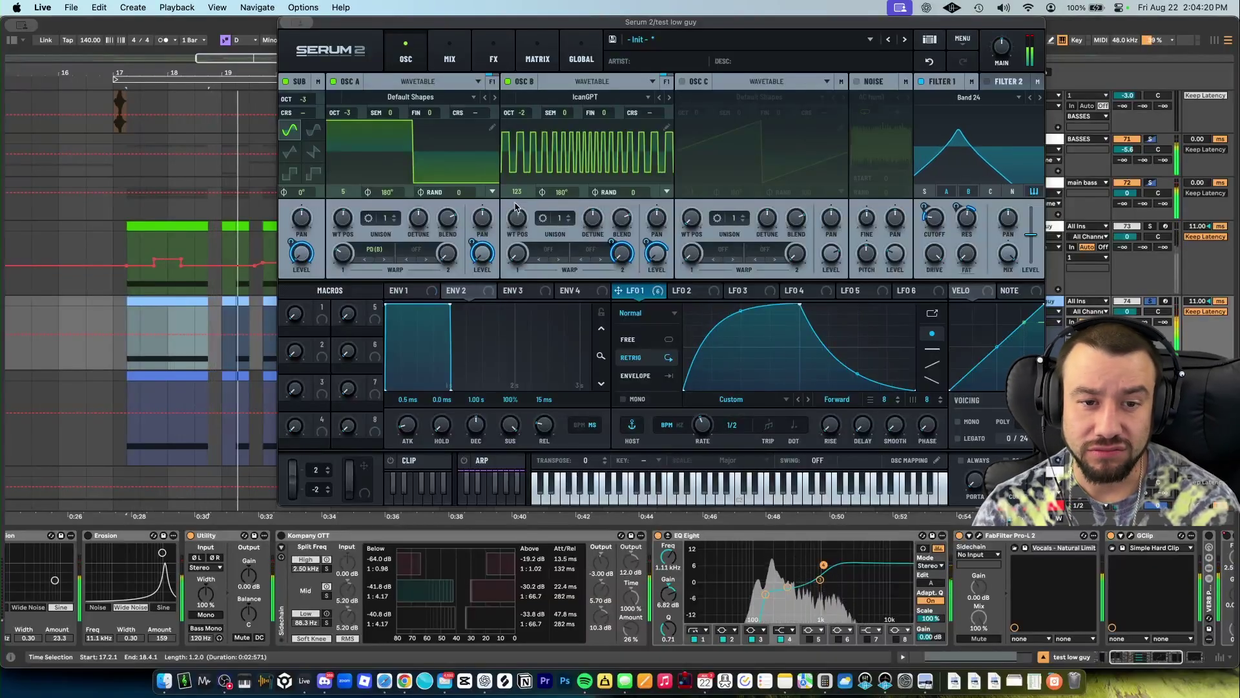
mouse_move(517, 215)
left_mouse_down()
mouse_move(517, 194)
mouse_move(521, 211)
left_mouse_up()
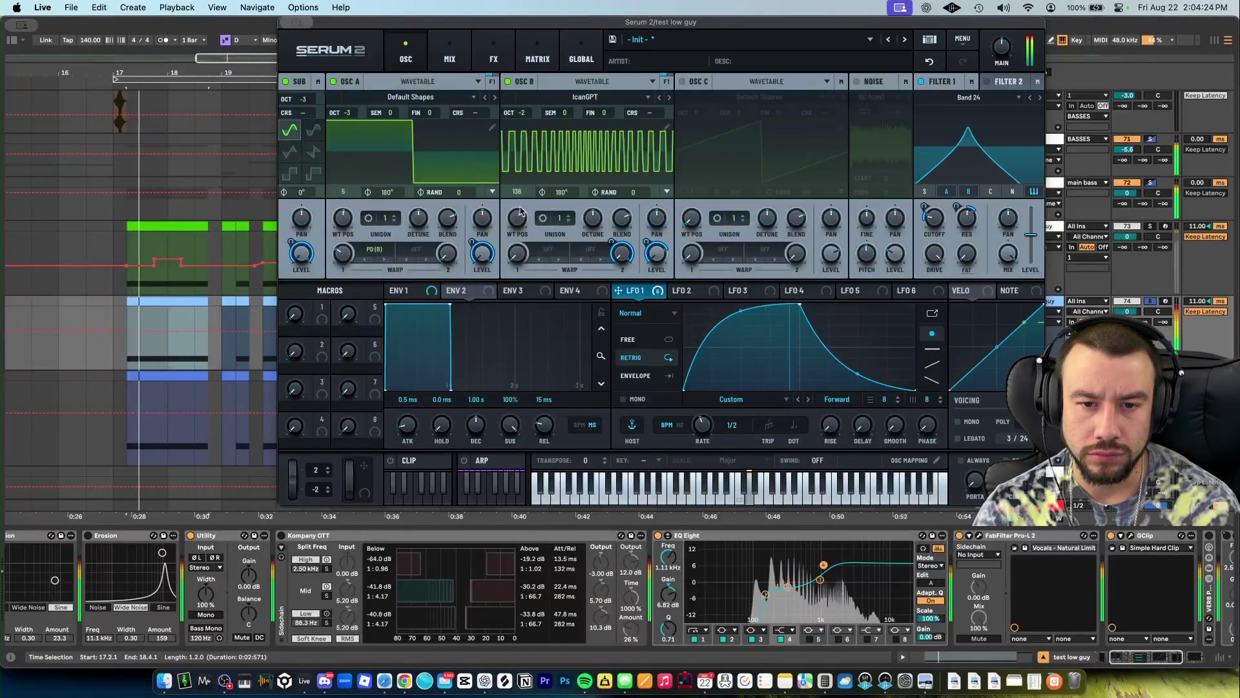
Step: Modulate oscillator B's wavetable position with LFO 1 and set the base position to frame 101
left_click_drag(657, 292, 517, 218)
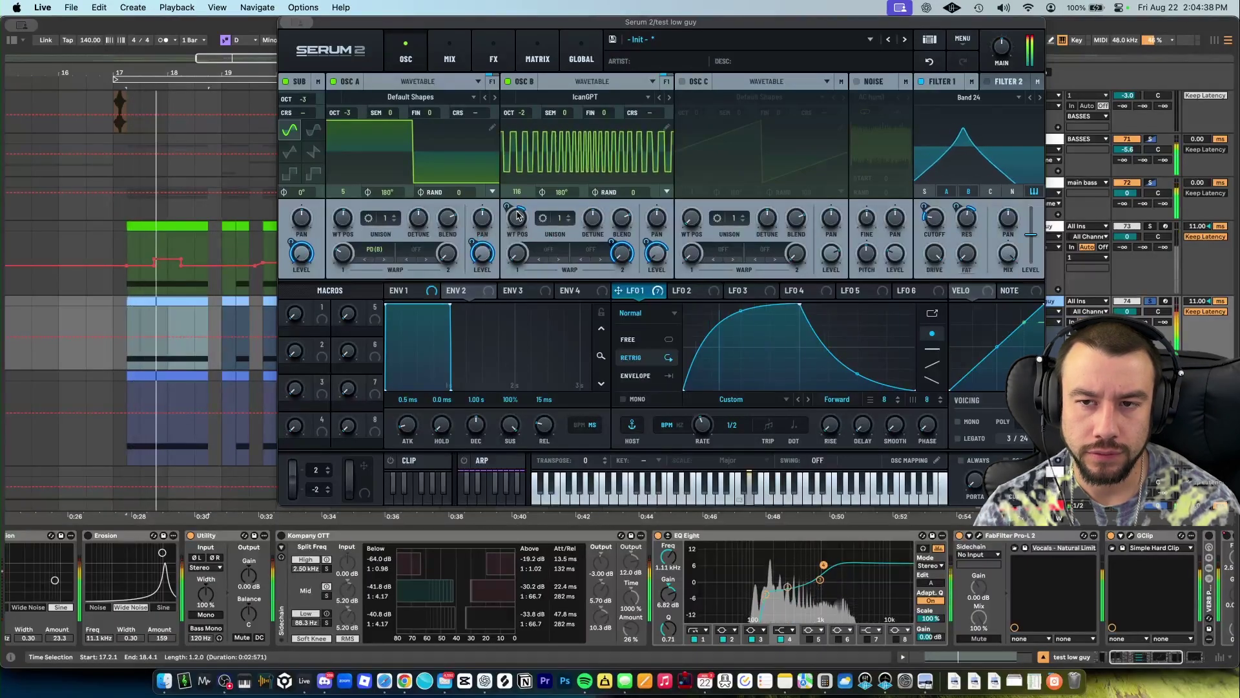
mouse_move(516, 221)
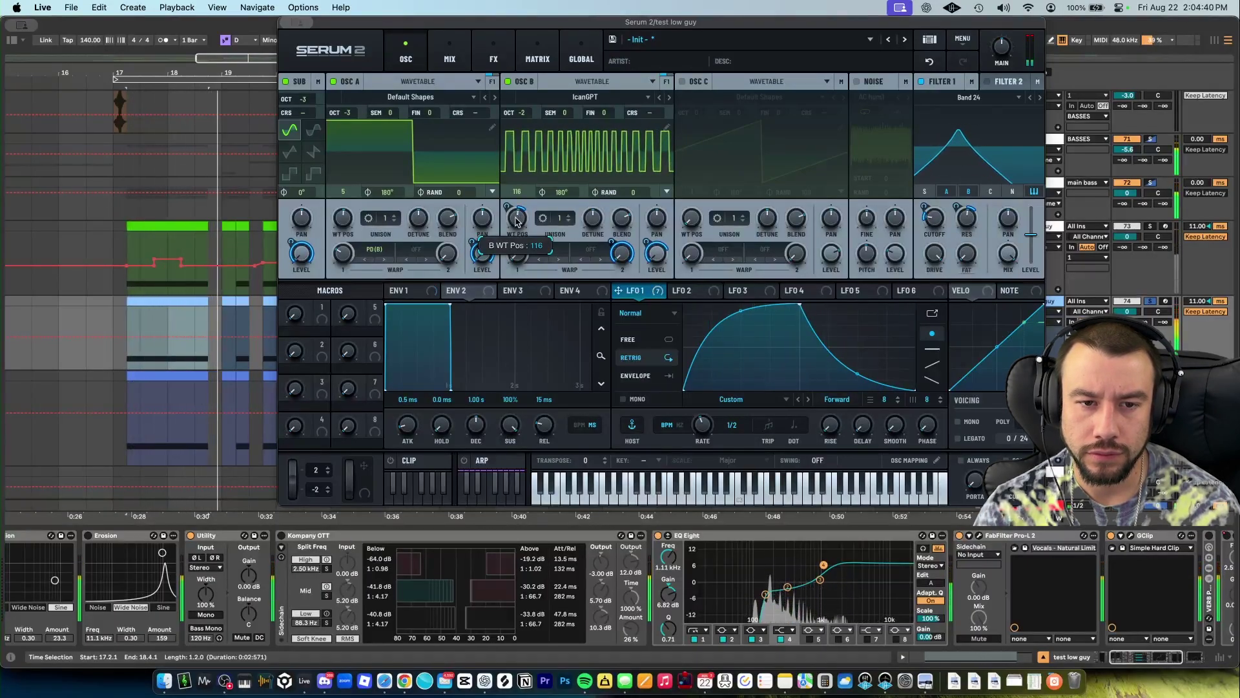
left_click_drag(517, 213, 516, 212)
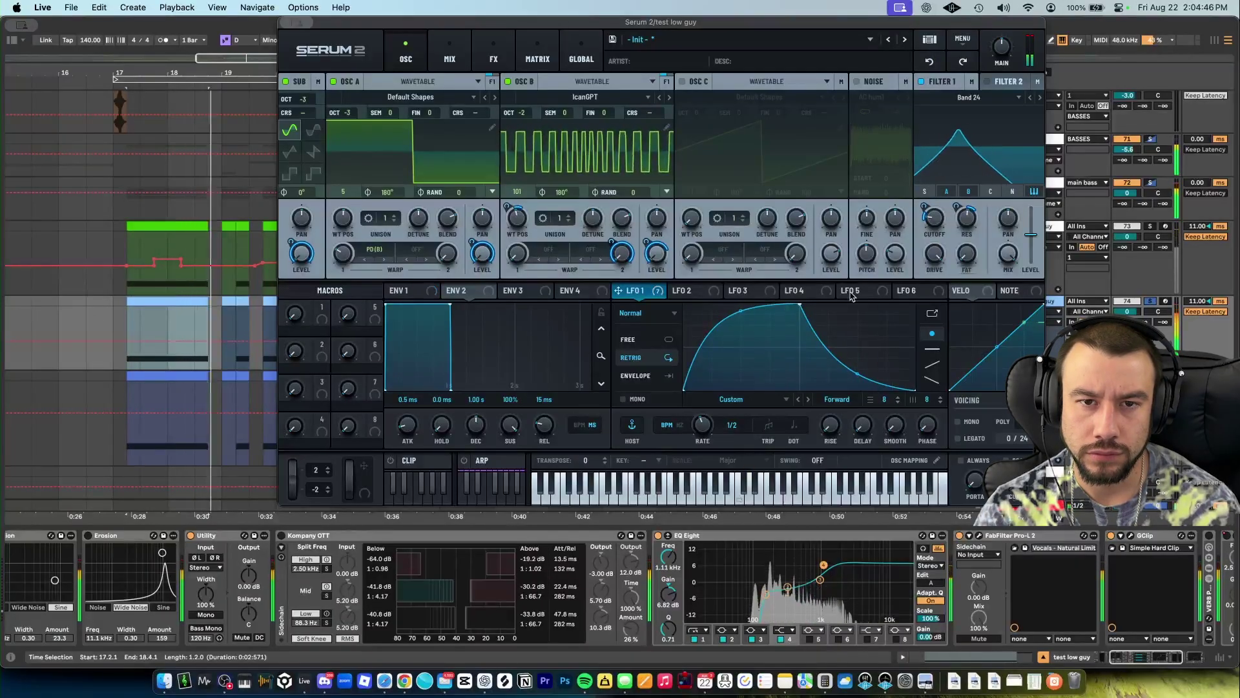
Step: Fine-tune oscillator A's warp amount and set LFO 1's rate to 1/2 triplet
mouse_move(343, 256)
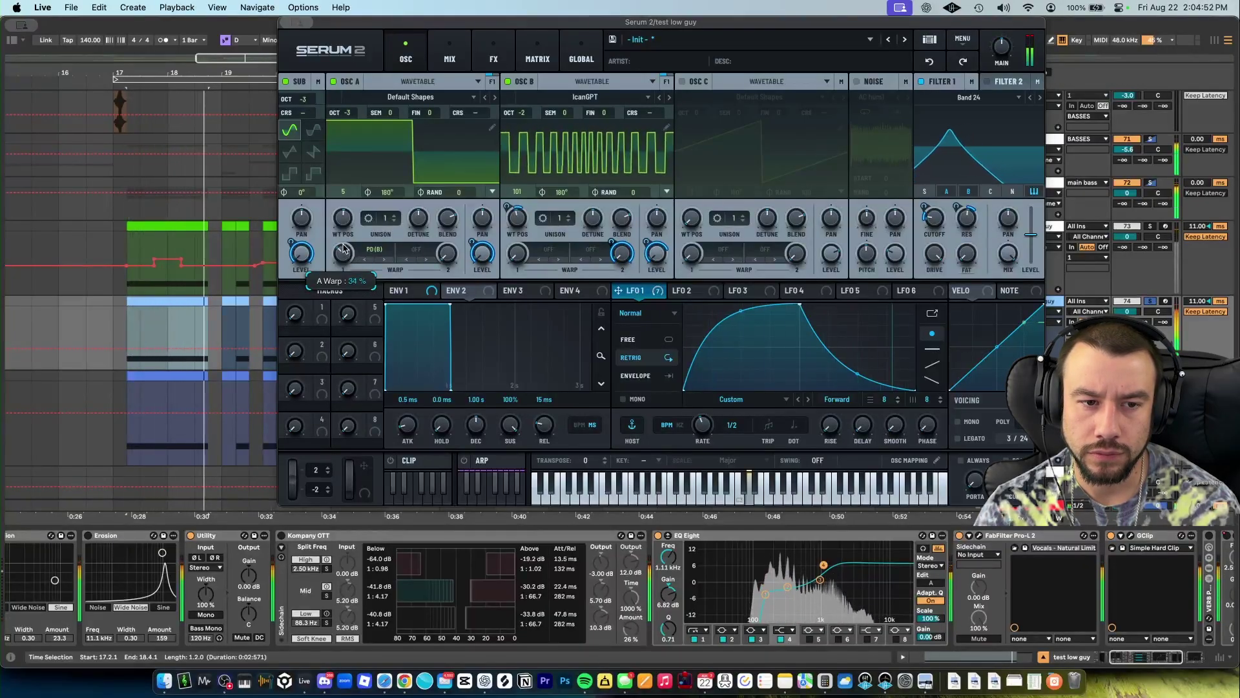
left_click_drag(344, 249, 344, 258)
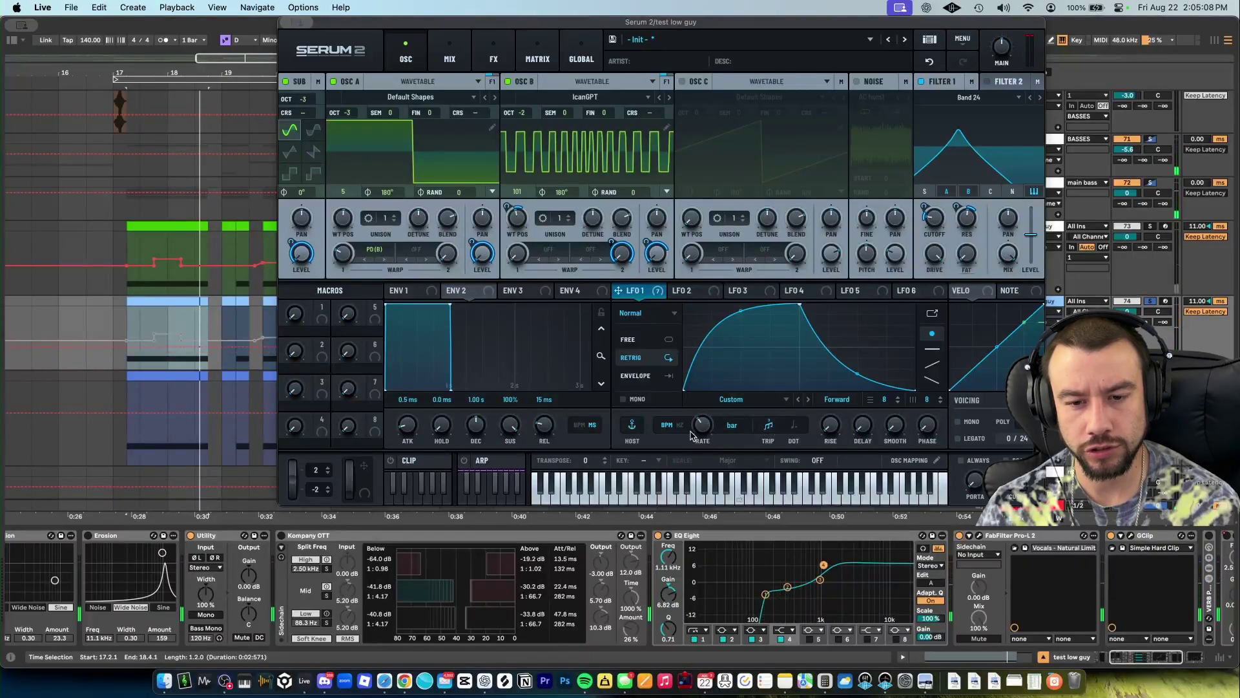
left_click_drag(709, 410, 709, 400)
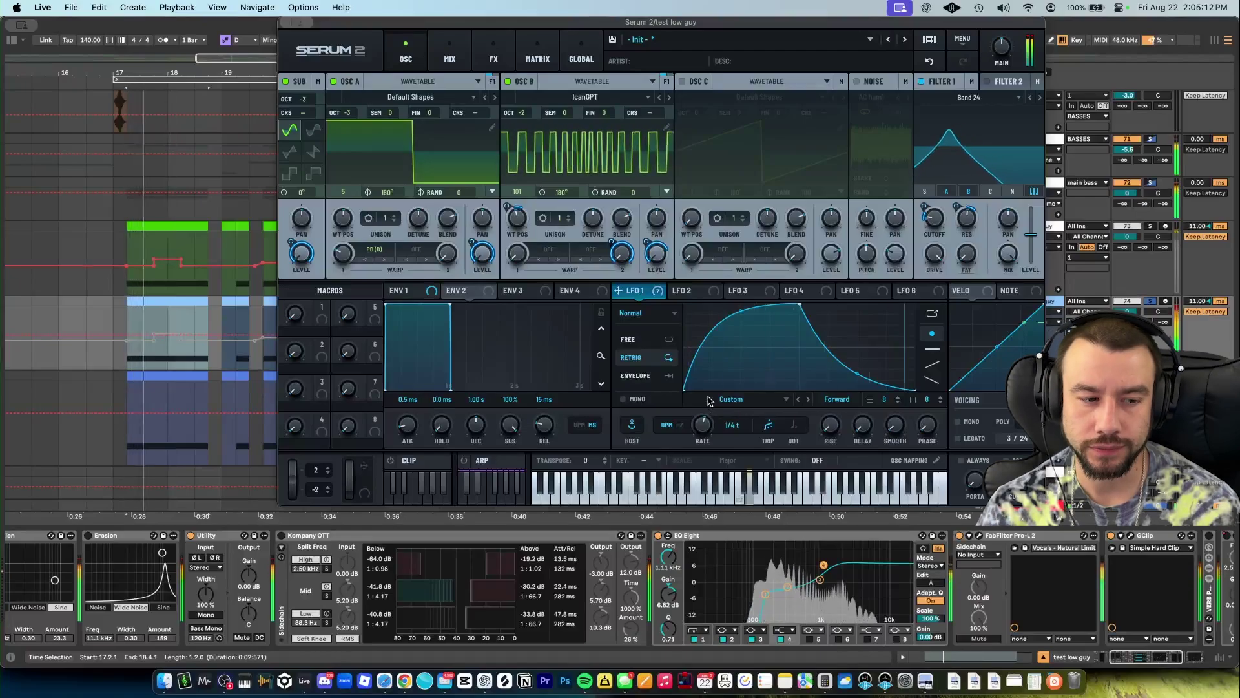
mouse_move(708, 401)
left_mouse_down()
mouse_move(708, 390)
mouse_move(709, 409)
left_mouse_up()
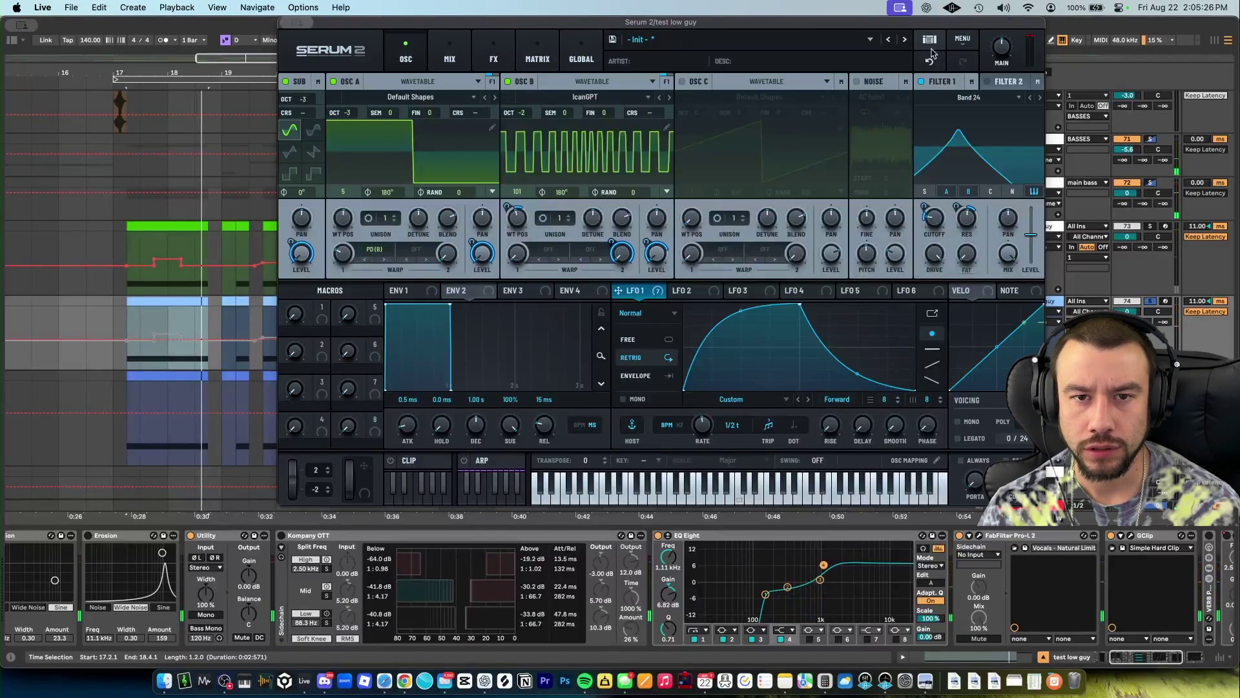
Step: Save the Serum 2 preset as dripment_bass_Wubtastic1 in the User folder and close the synth window
left_click(612, 40)
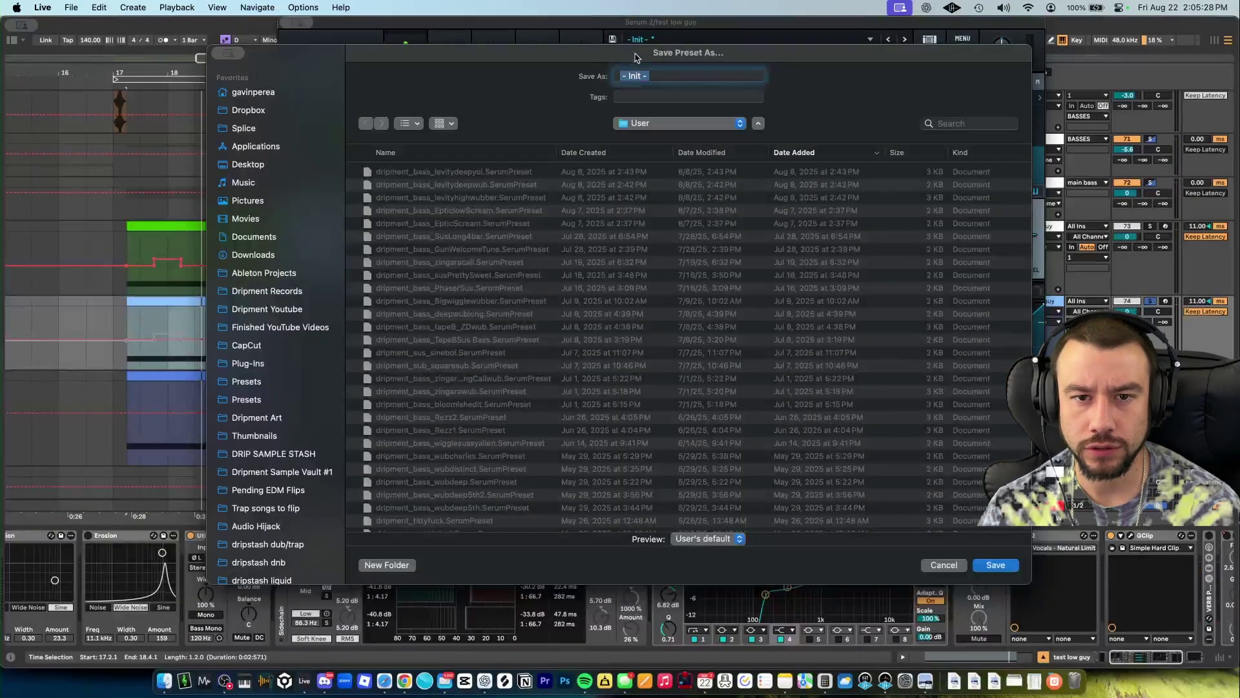
type("dripme")
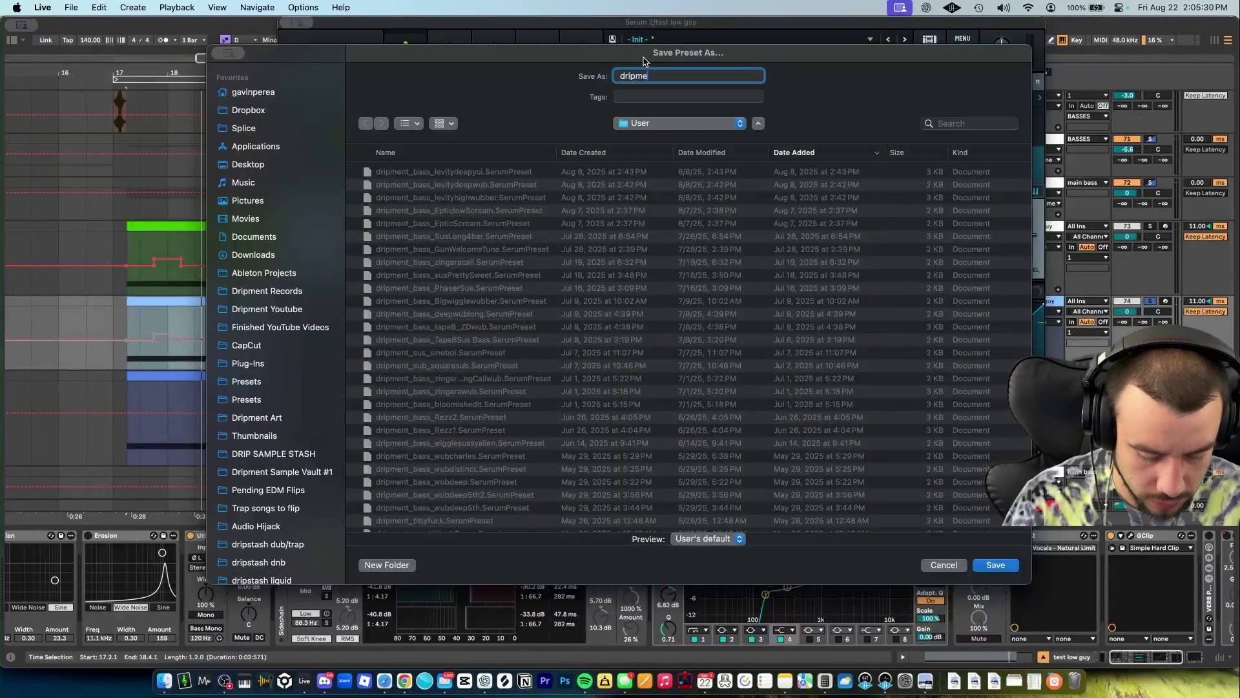
type("nt_bass_Wubt")
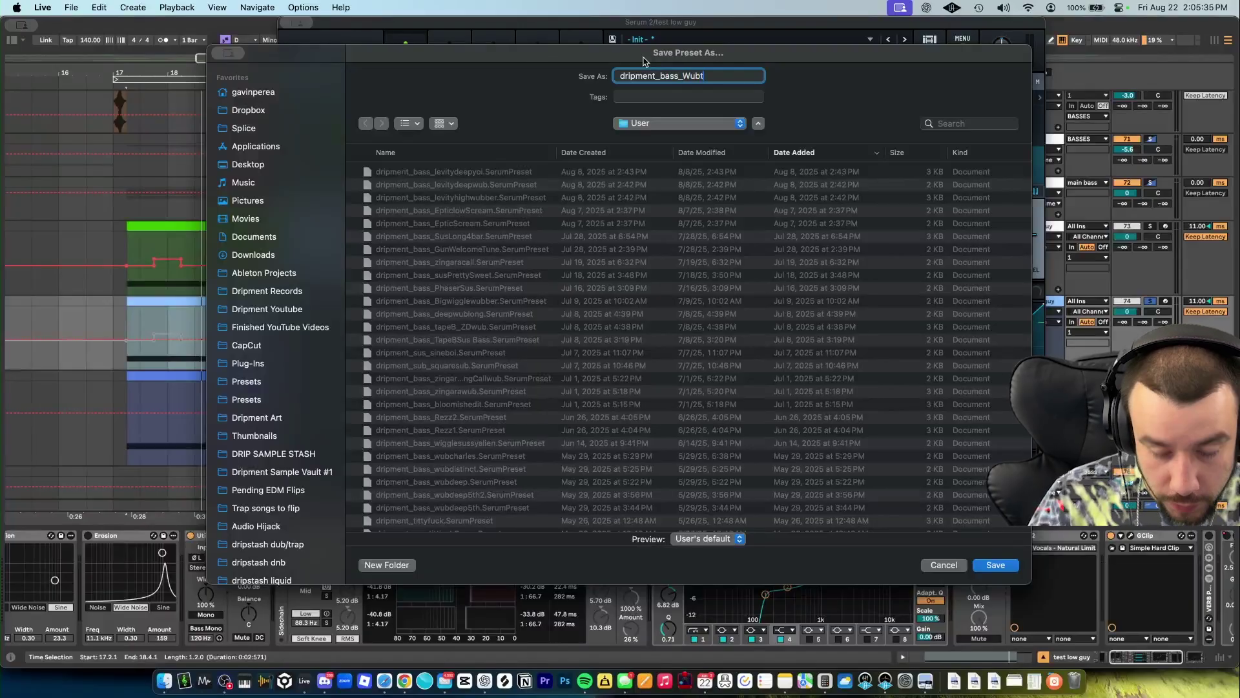
type("astic")
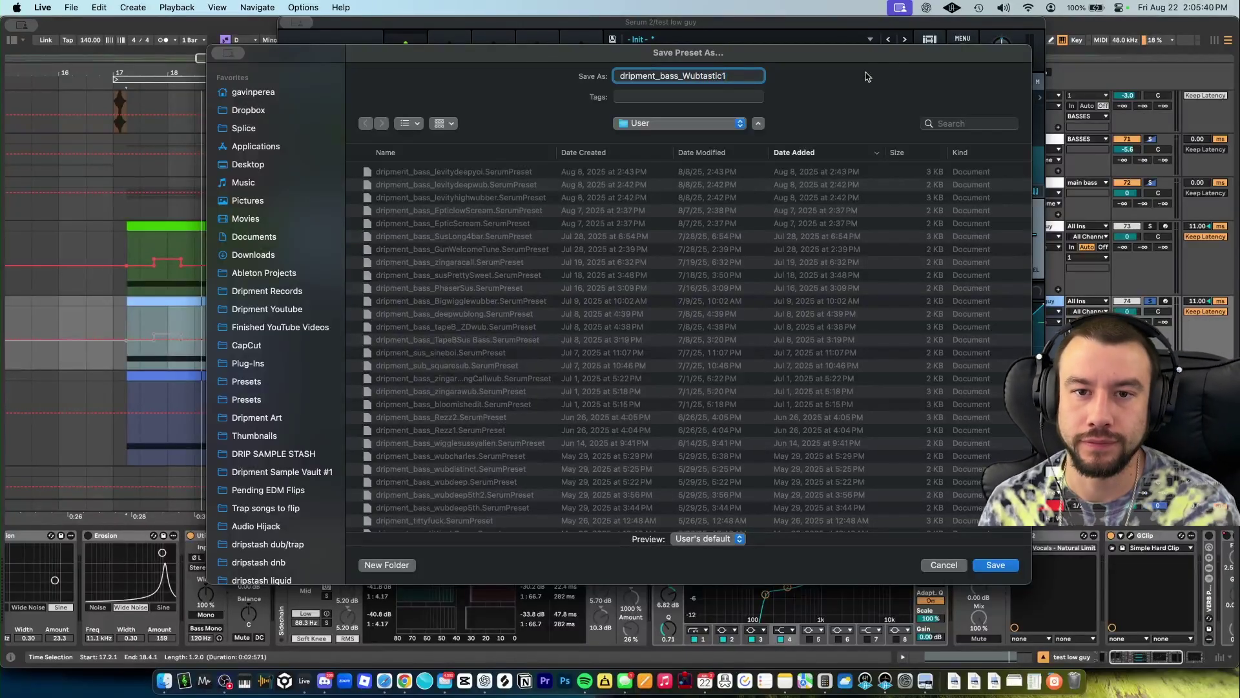
type("1")
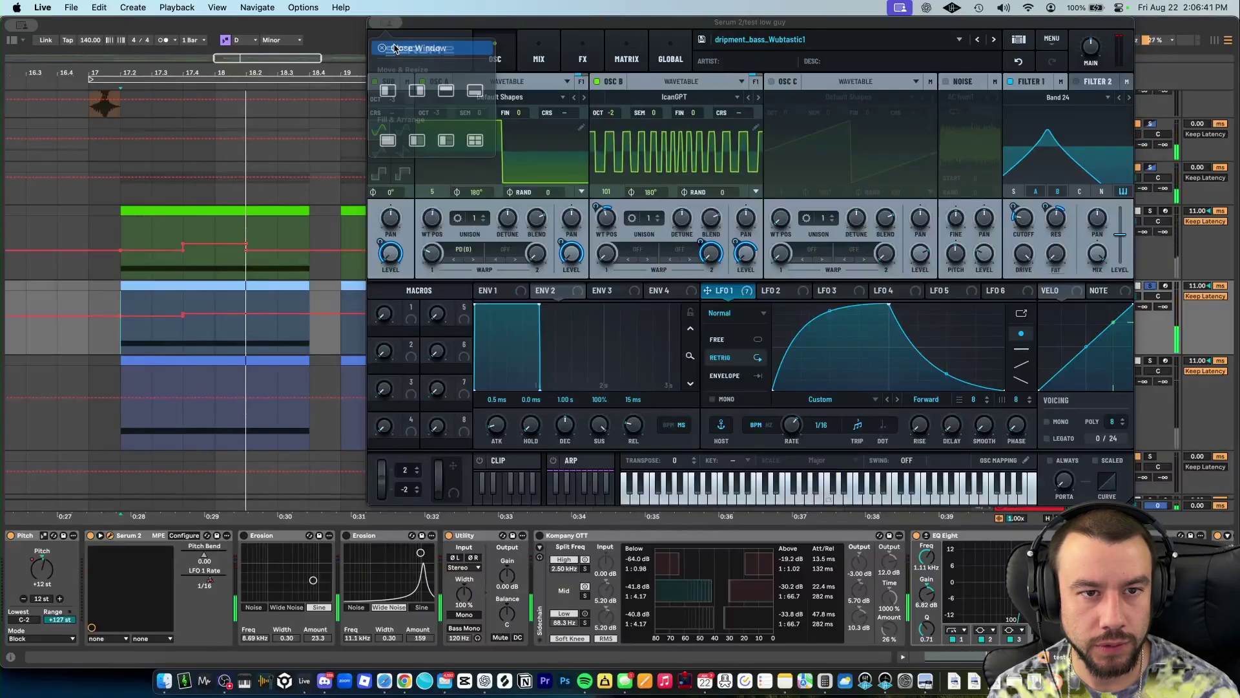
left_click(377, 33)
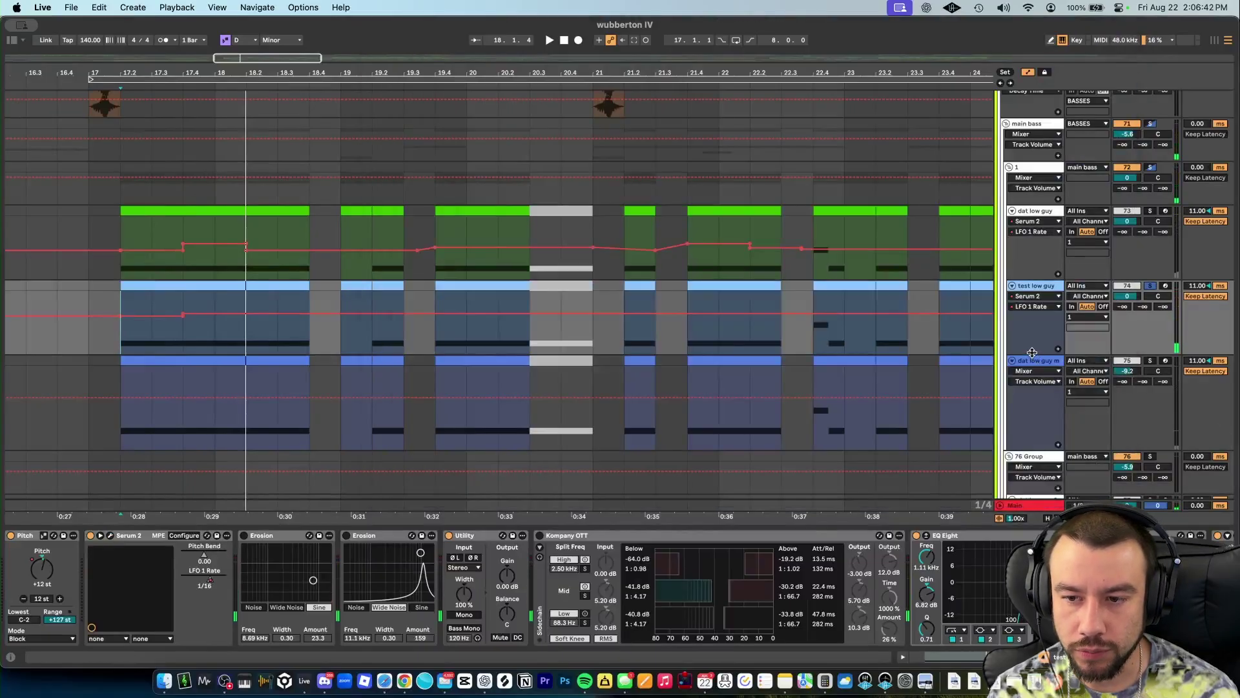
Step: Enlarge the test low guy track, lower its opening LFO 1 Rate automation segment to 1/4, and play it
left_click_drag(1031, 352, 1032, 497)
scroll(138, 321, "down", 4)
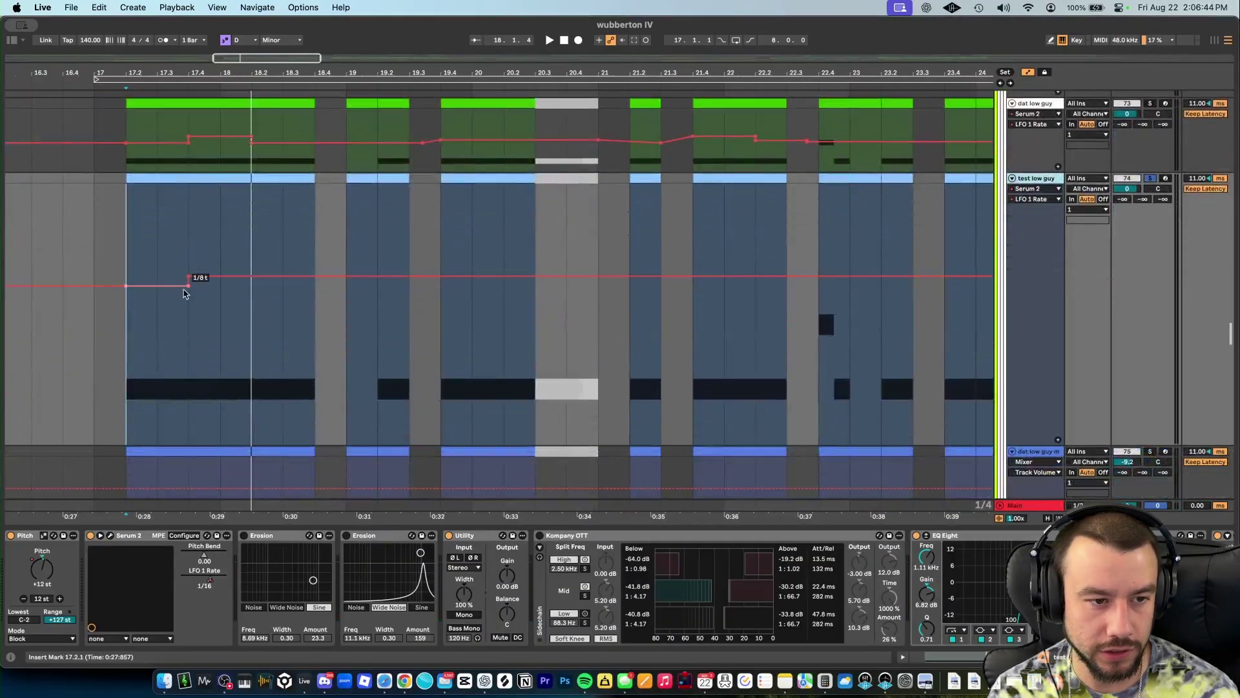
mouse_move(185, 294)
left_mouse_down()
mouse_move(186, 306)
mouse_move(188, 288)
left_mouse_up()
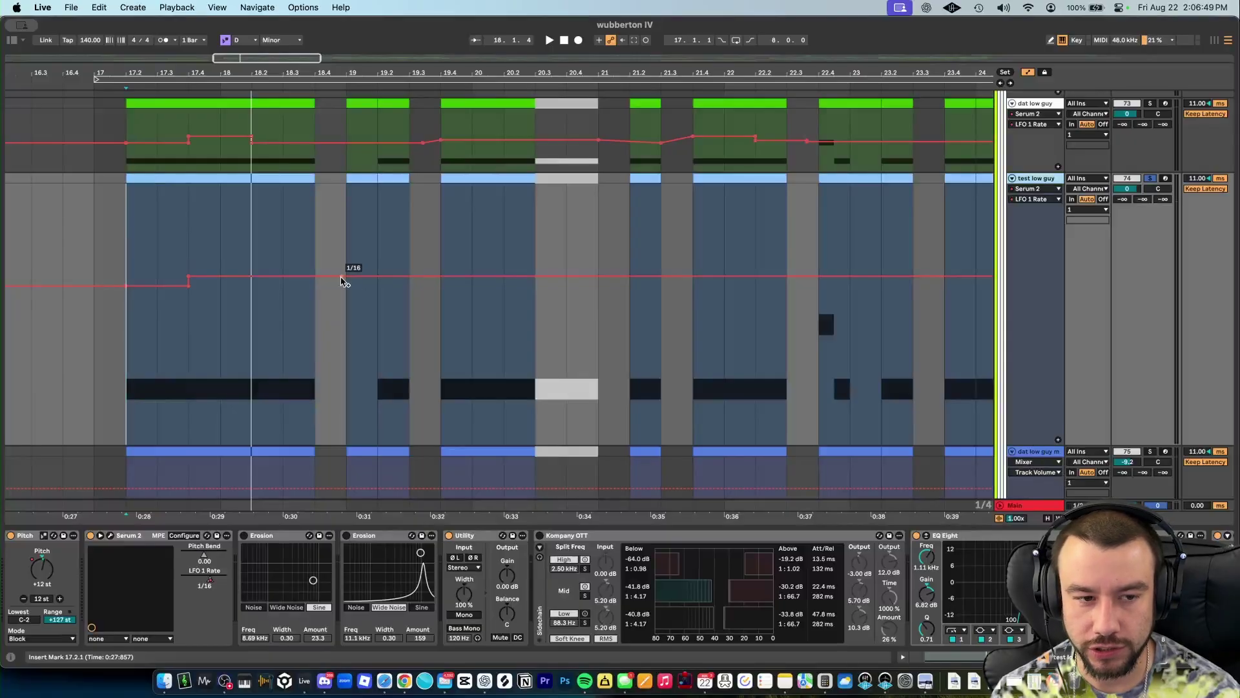
key("space")
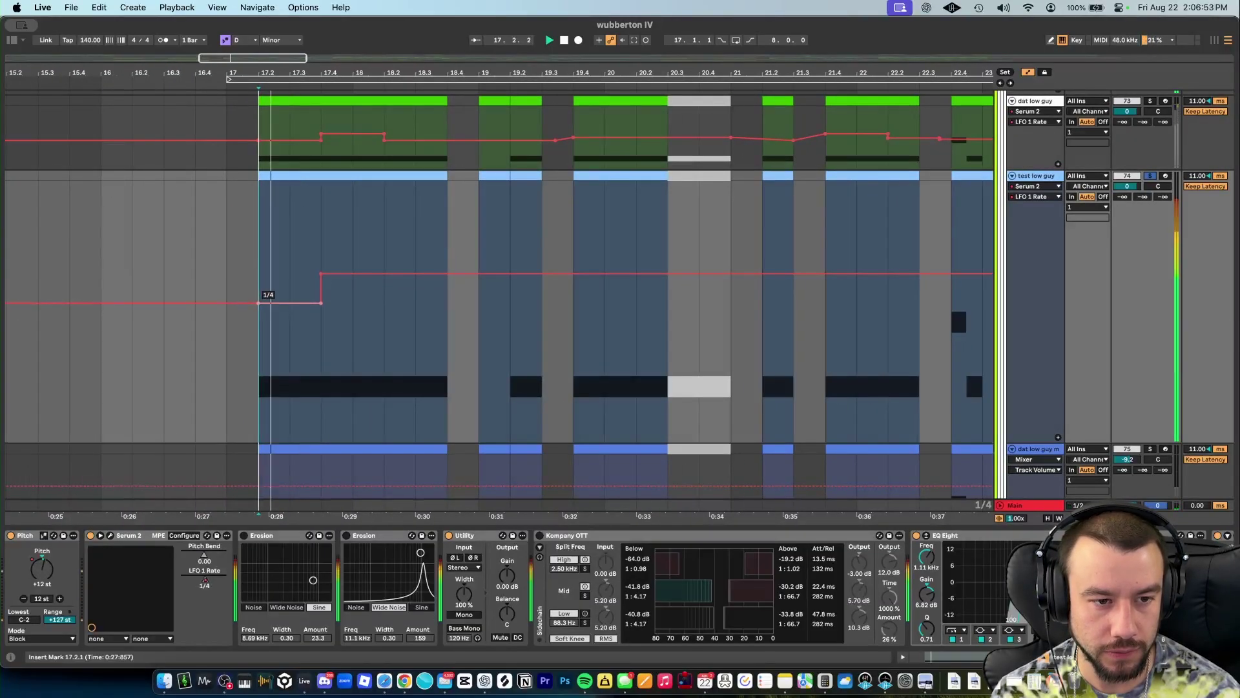
Step: On test low guy, set the LFO 1 Rate automation to 1/8 triplet from 17.4 and 1/8 from 18.3, and audition it
key("space")
key("space")
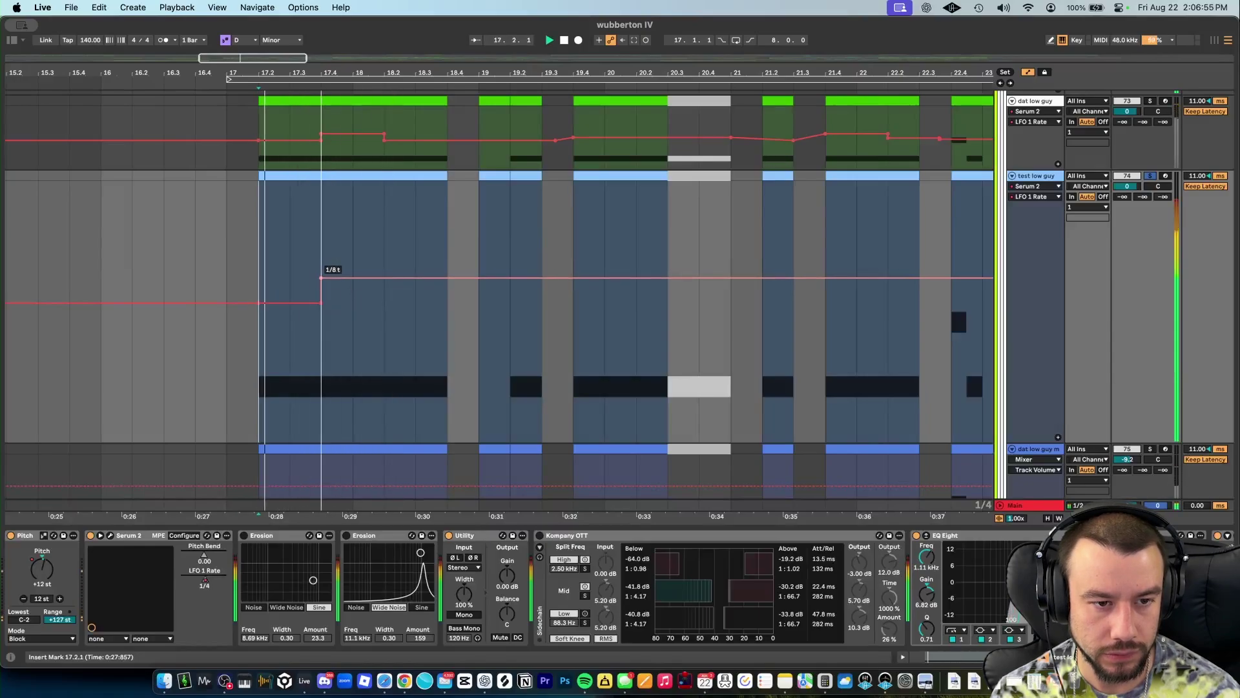
scroll(364, 358, "down", 3)
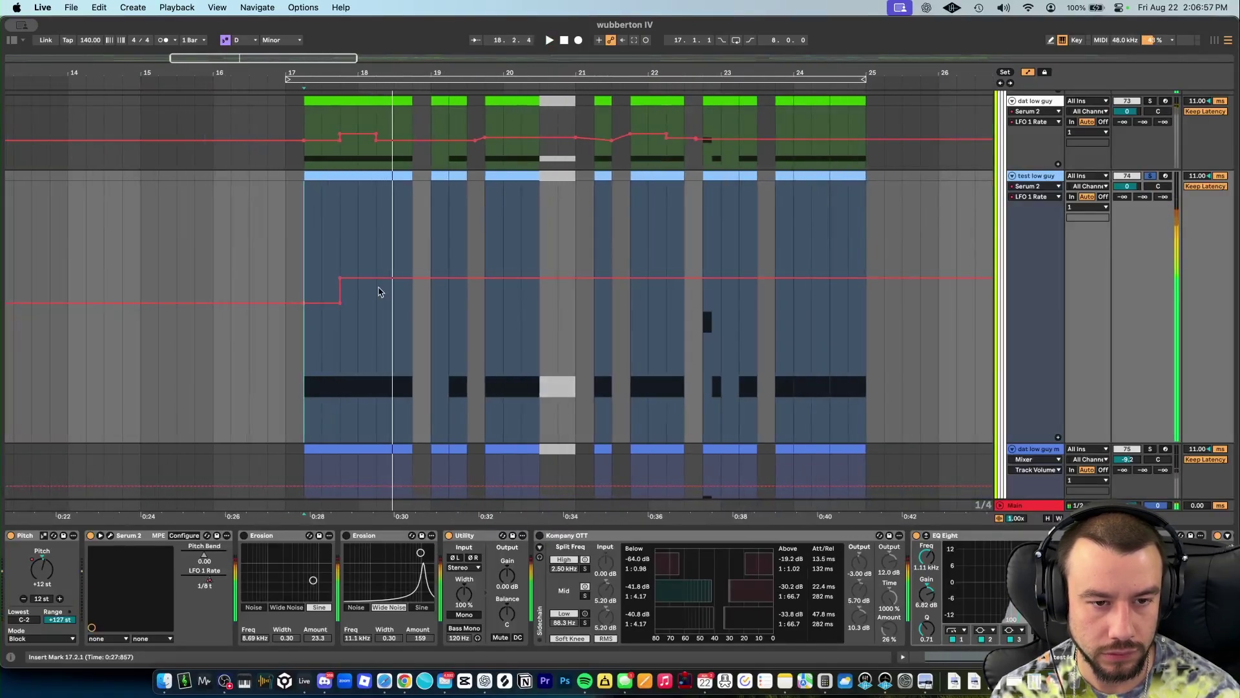
key("space")
key("space")
mouse_move(396, 278)
left_mouse_down()
mouse_move(394, 294)
mouse_move(394, 279)
left_mouse_up()
key("space")
key("space")
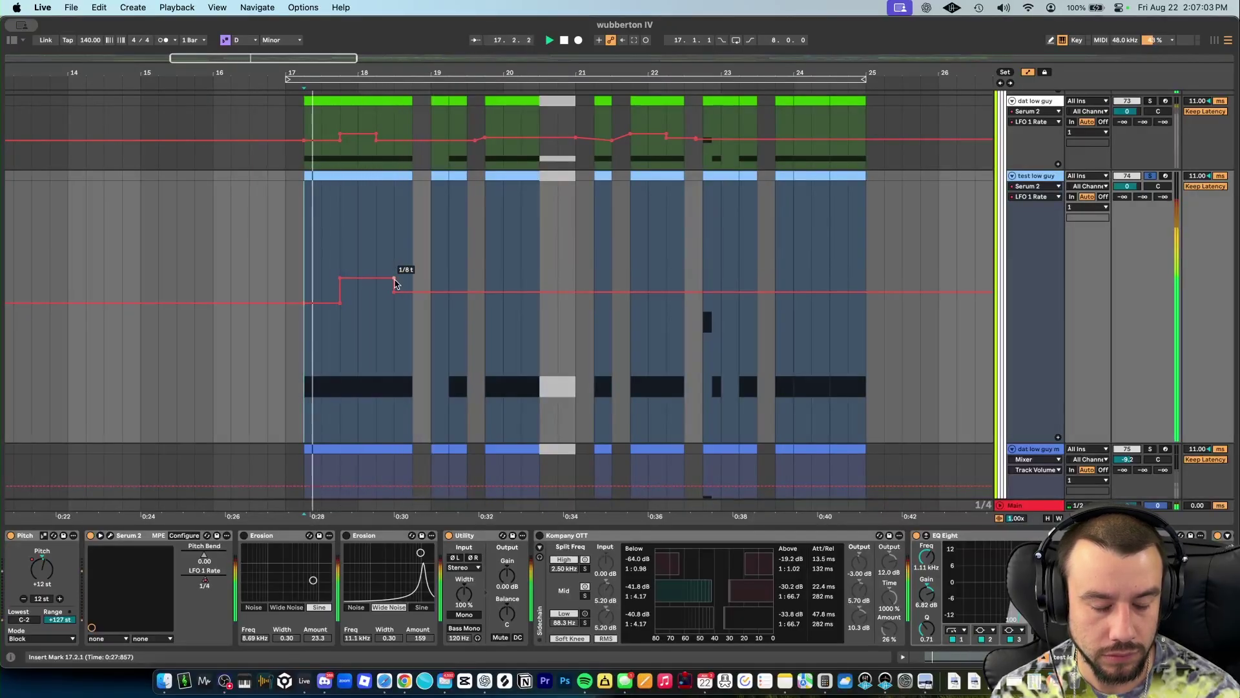
scroll(379, 321, "up", 2)
scroll(451, 340, "left", 3)
scroll(451, 341, "up", 3)
scroll(452, 341, "down", 4)
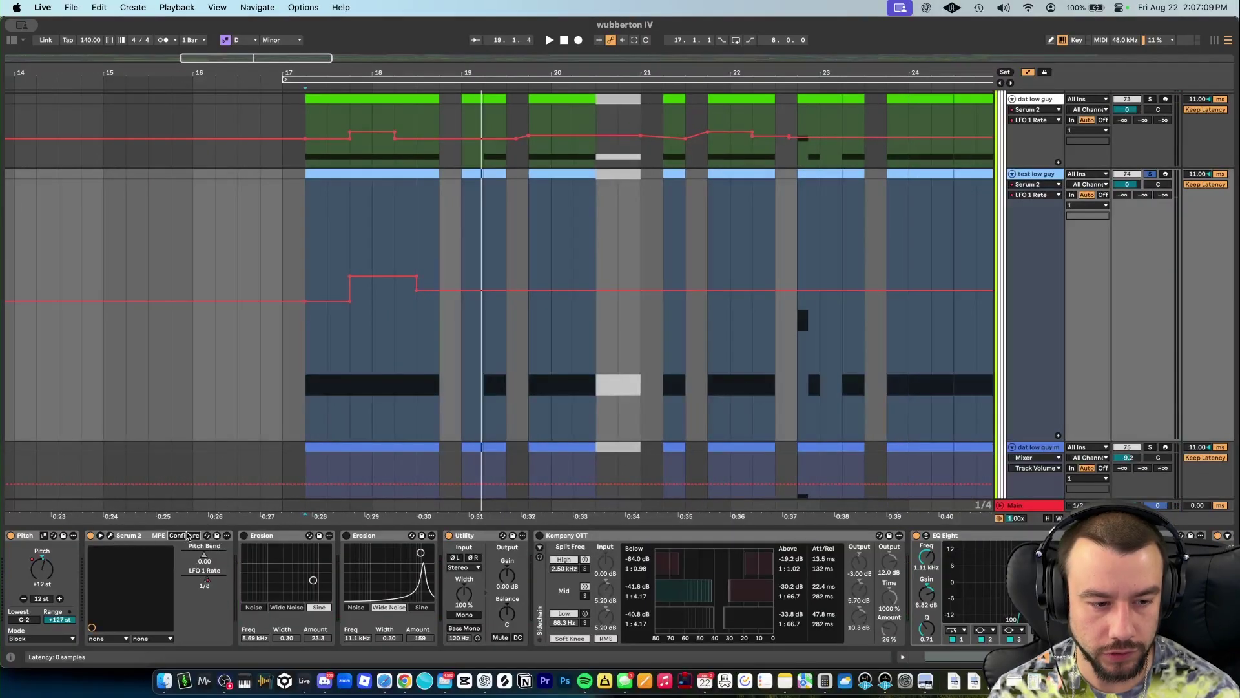
Step: Configure oscillator B's wavetable position and filter 1's frequency as exposed Serum 2 parameters on the device, and close the synth window
left_click(186, 535)
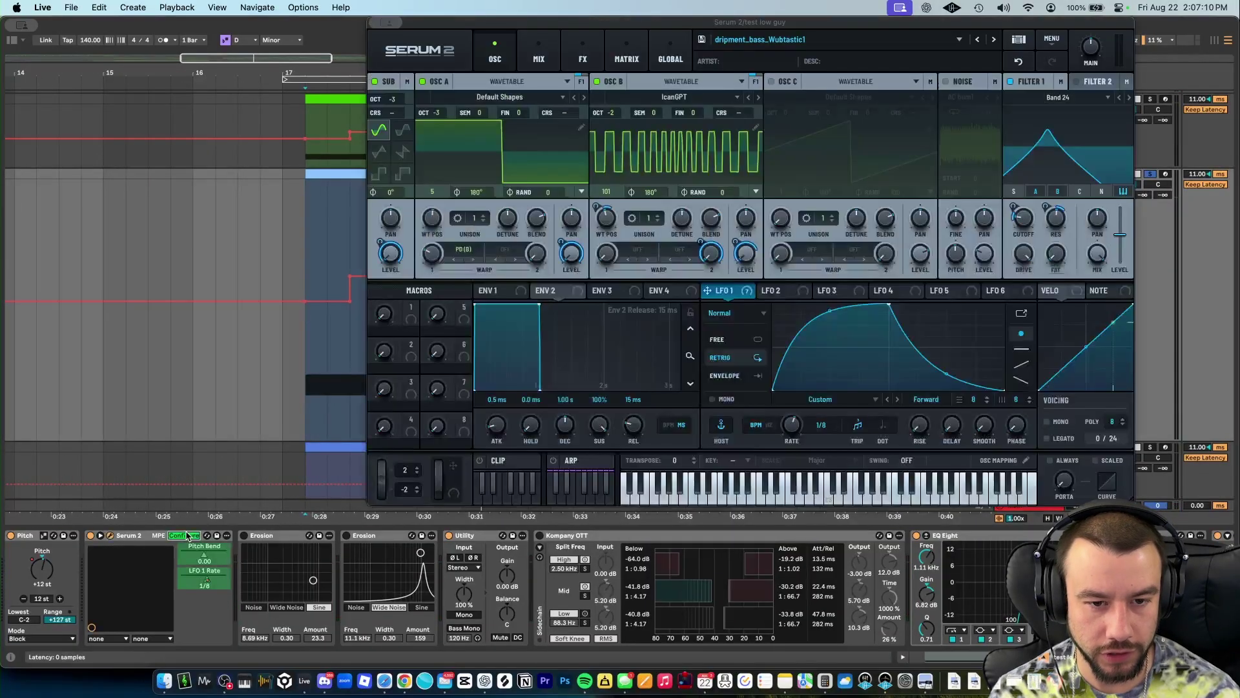
left_click(612, 221)
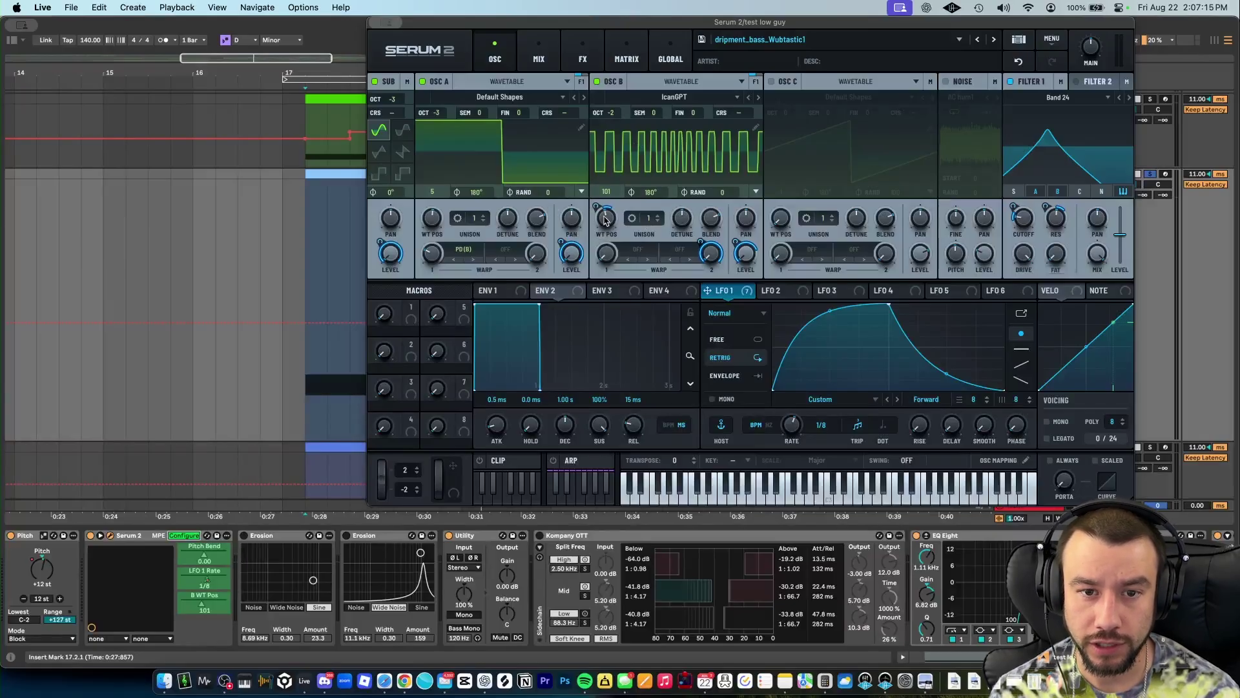
left_click(1031, 223)
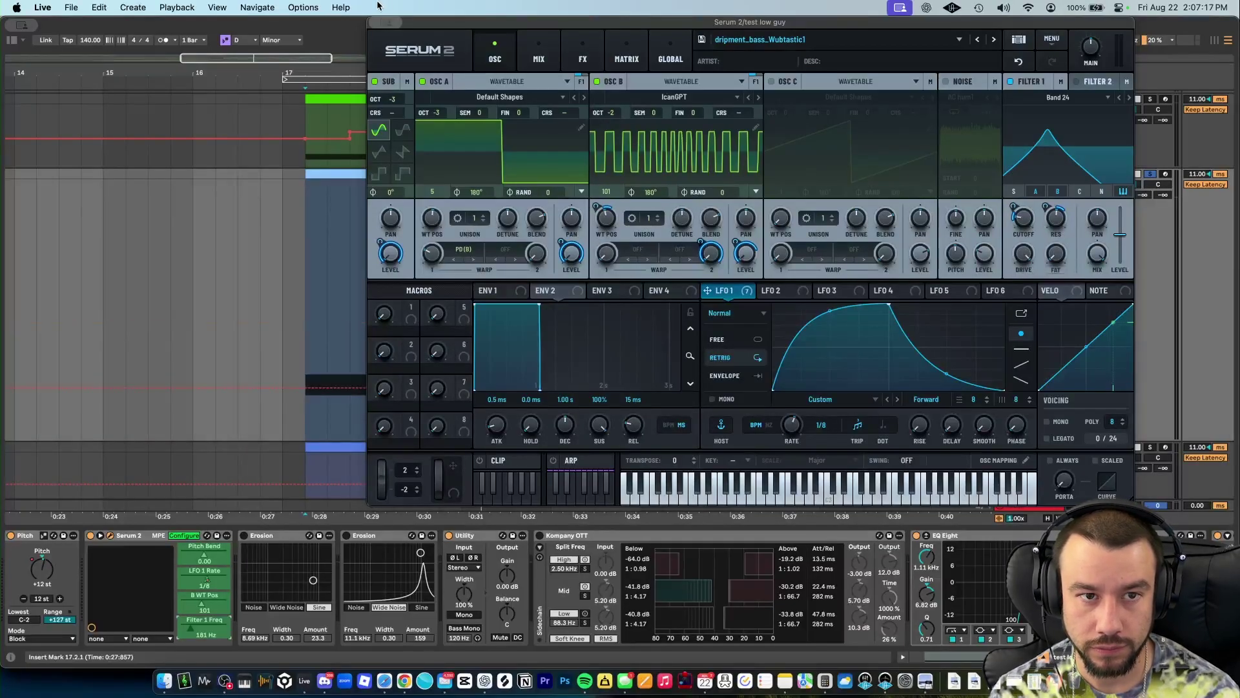
left_click(377, 22)
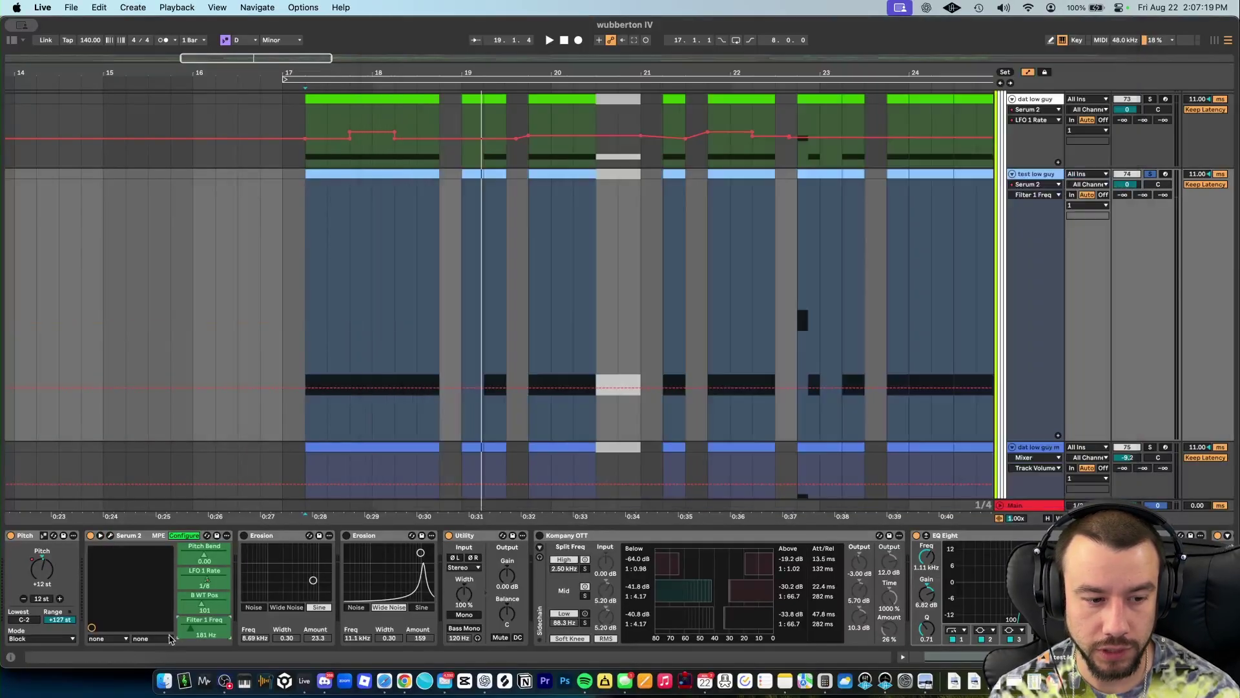
left_click(185, 537)
Step: Show the B WT Pos automation and step it up to 121 at 17.2 and 152 at 17.4, and play it
right_click(202, 605)
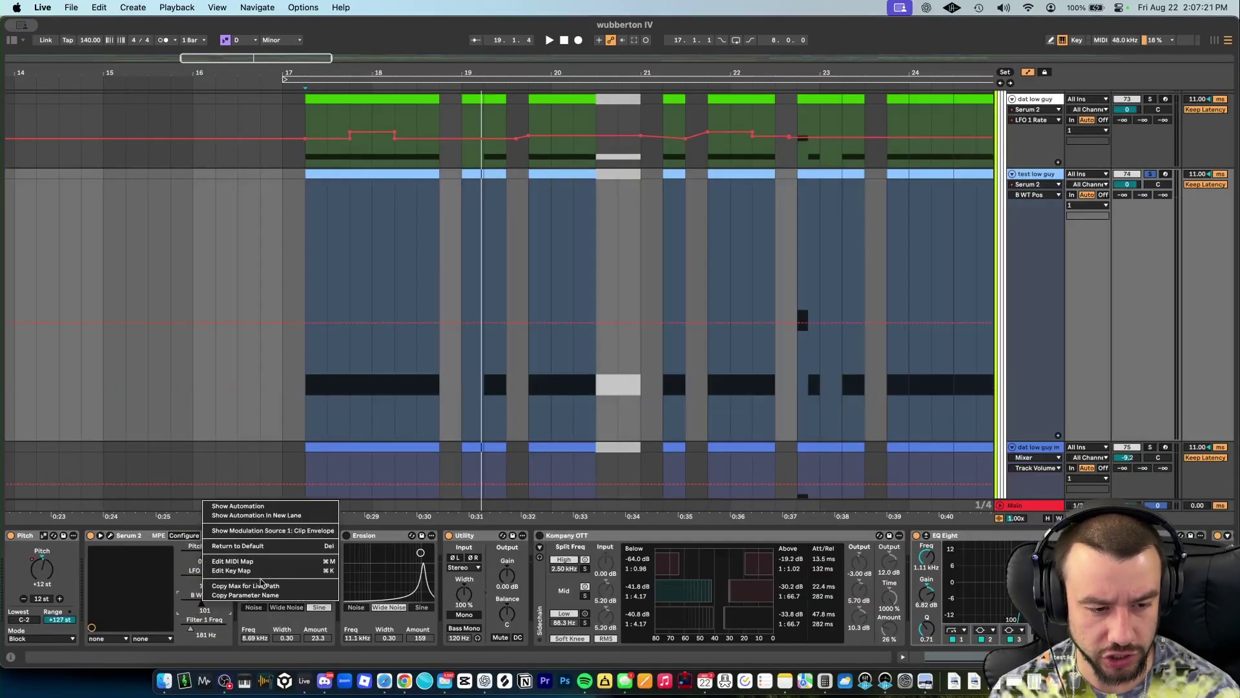
left_click(239, 506)
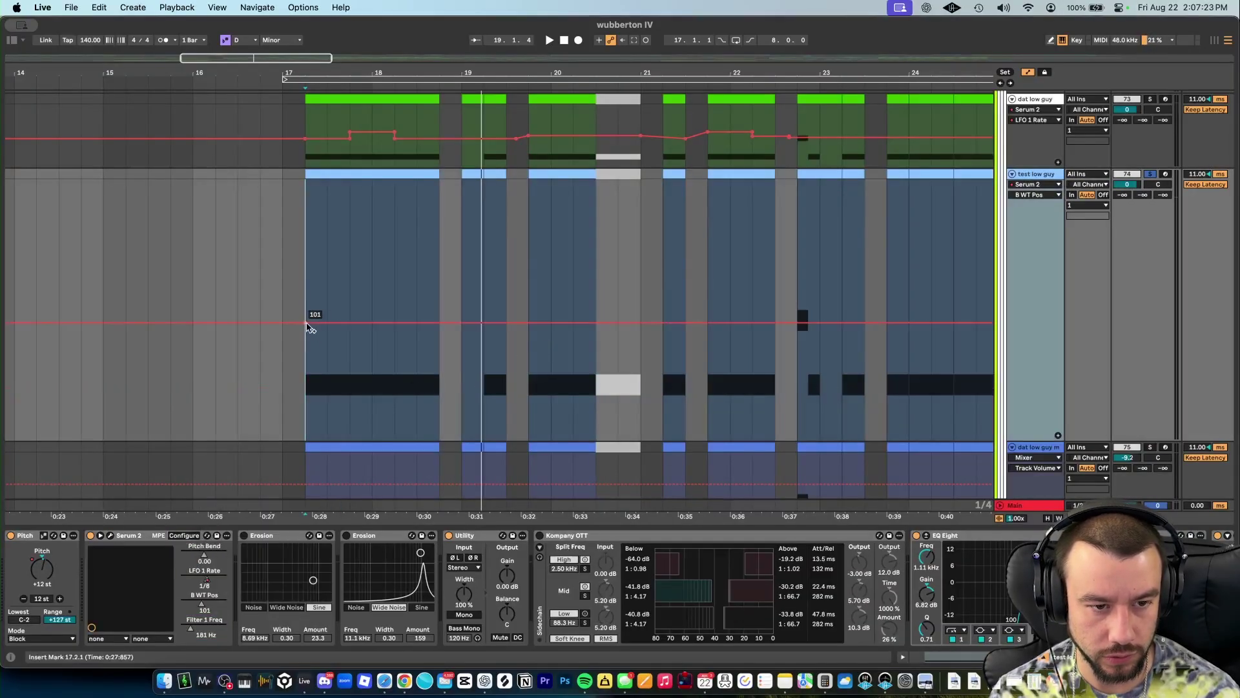
left_click_drag(328, 327, 352, 262)
key("space")
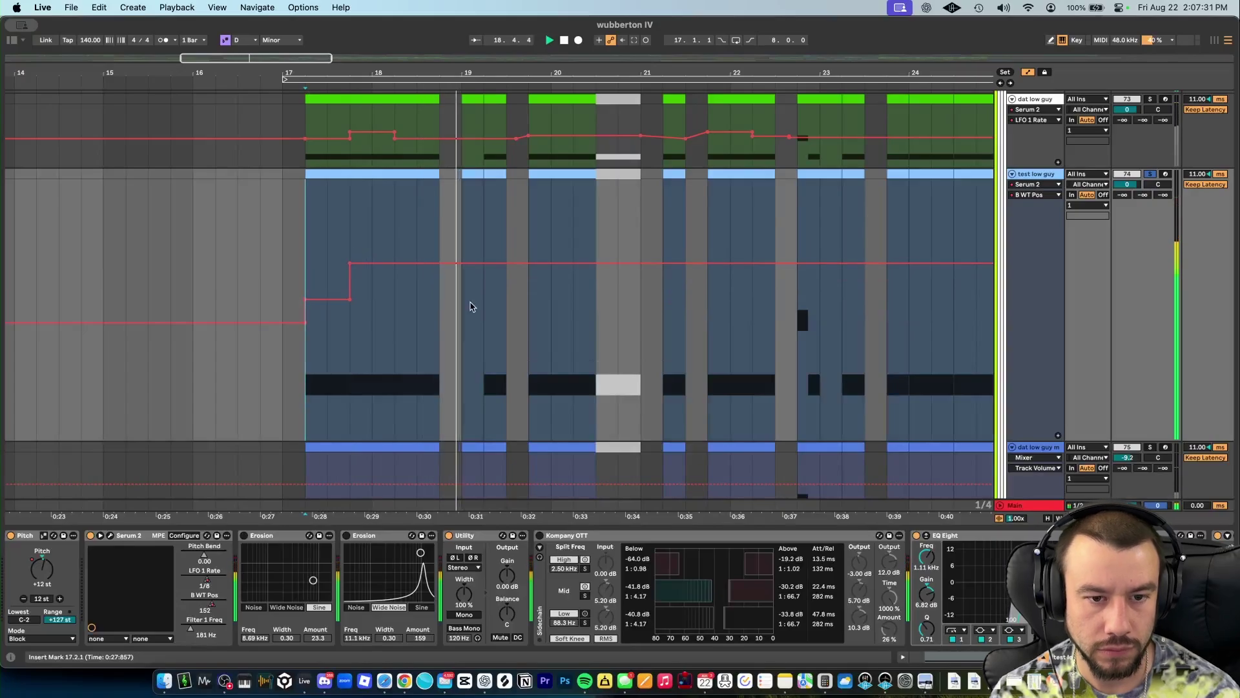
Step: Show the Filter 1 Freq automation and ramp it from 181 Hz at 17.4 to 266 Hz at bar 18
right_click(192, 634)
left_click(220, 553)
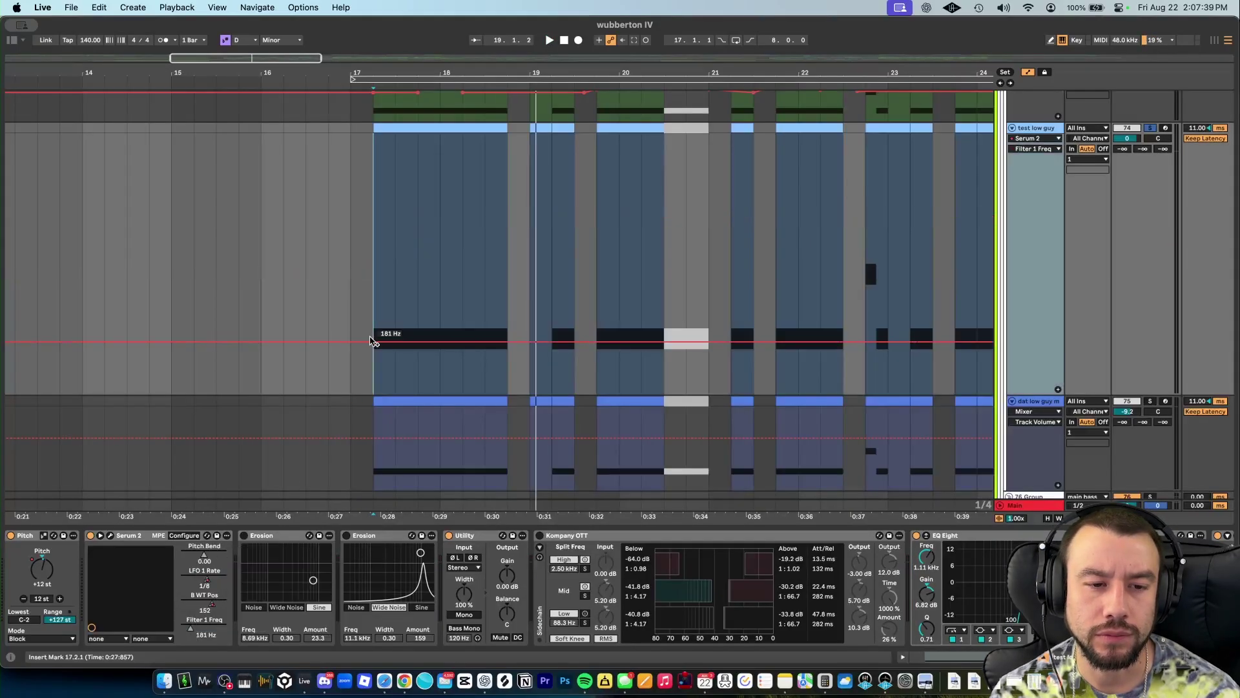
key("space")
left_click_drag(372, 341, 440, 331)
key("space")
key("space")
left_click(418, 342)
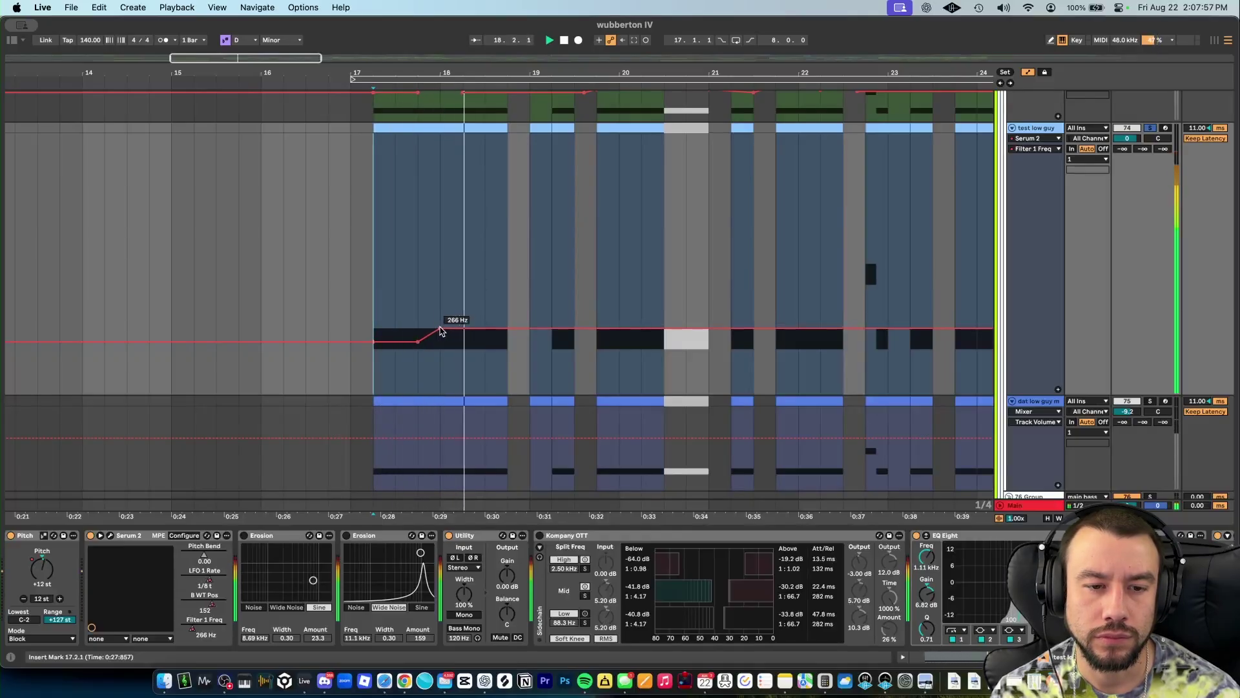
Step: Extend the Filter 1 Freq automation to a 352 Hz peak at 18.3, falling to 155 Hz at the end of the first clip
key("plus")
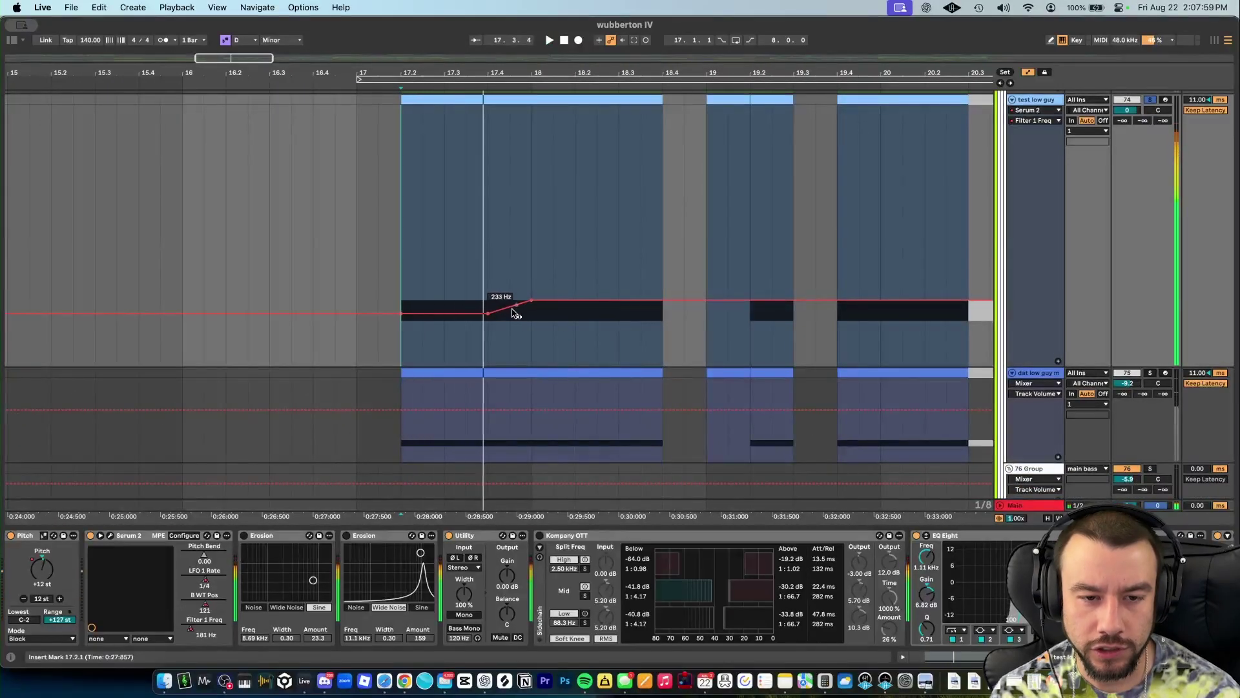
left_click_drag(663, 301, 662, 250)
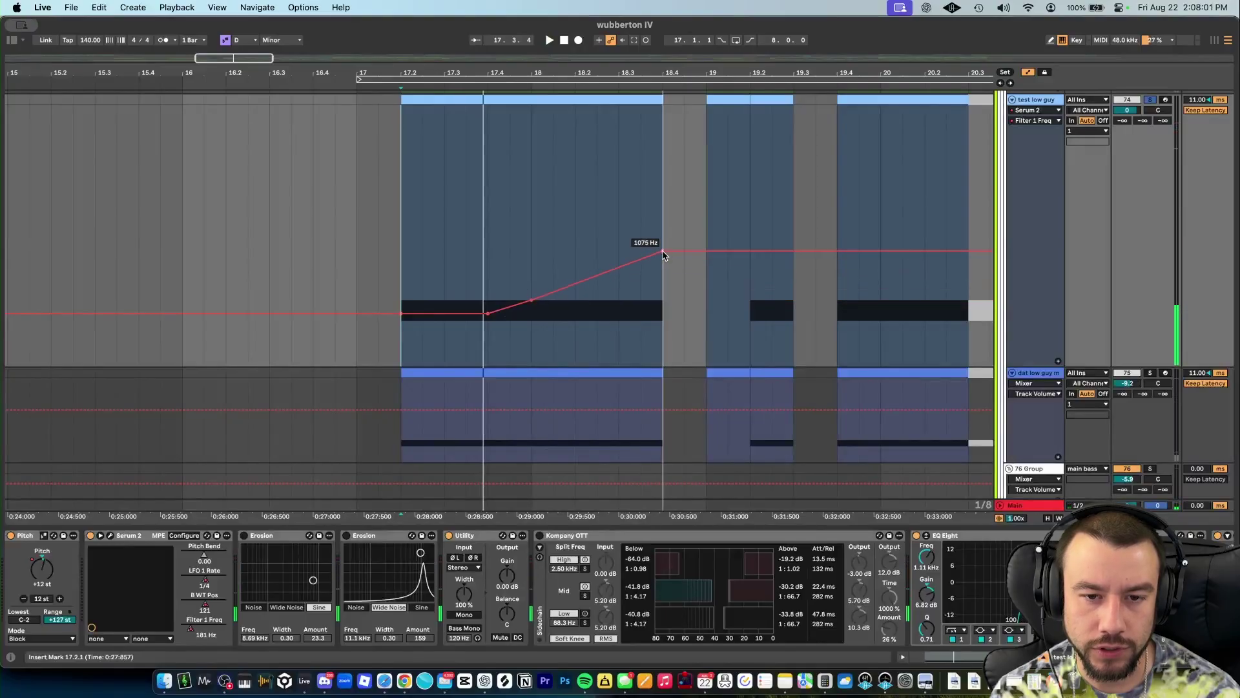
left_click(531, 245)
key("minus")
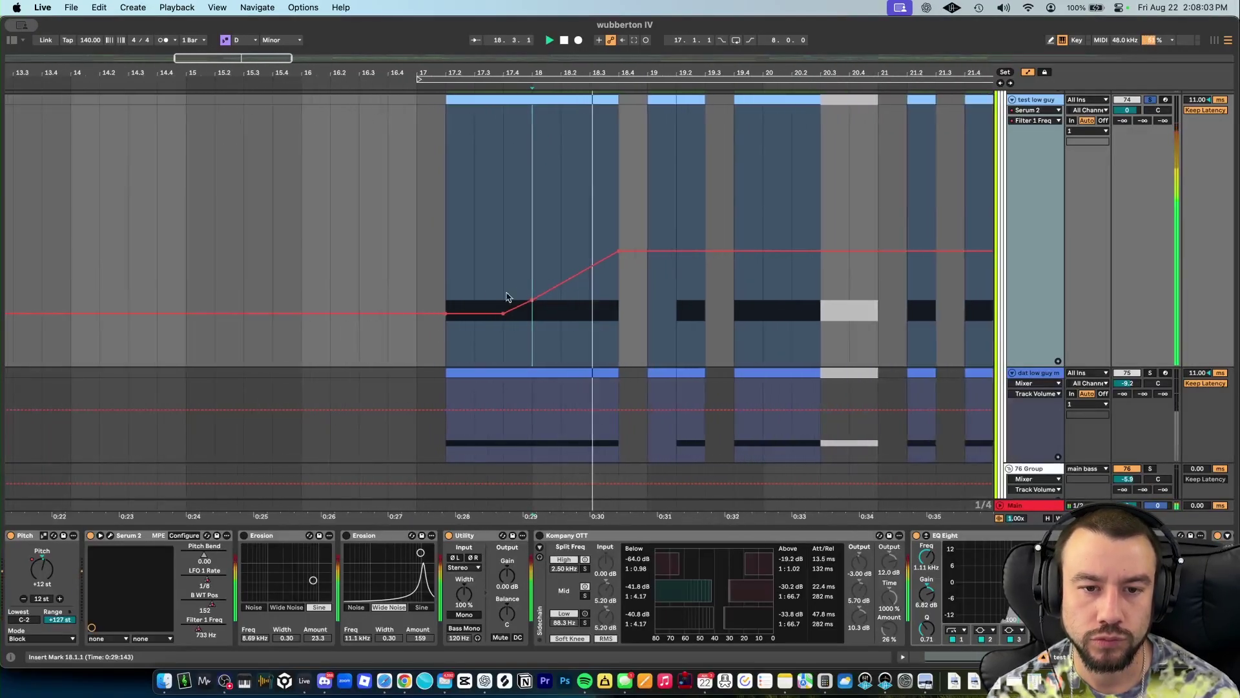
left_click(450, 235)
left_click_drag(618, 255, 589, 290)
left_click(589, 282)
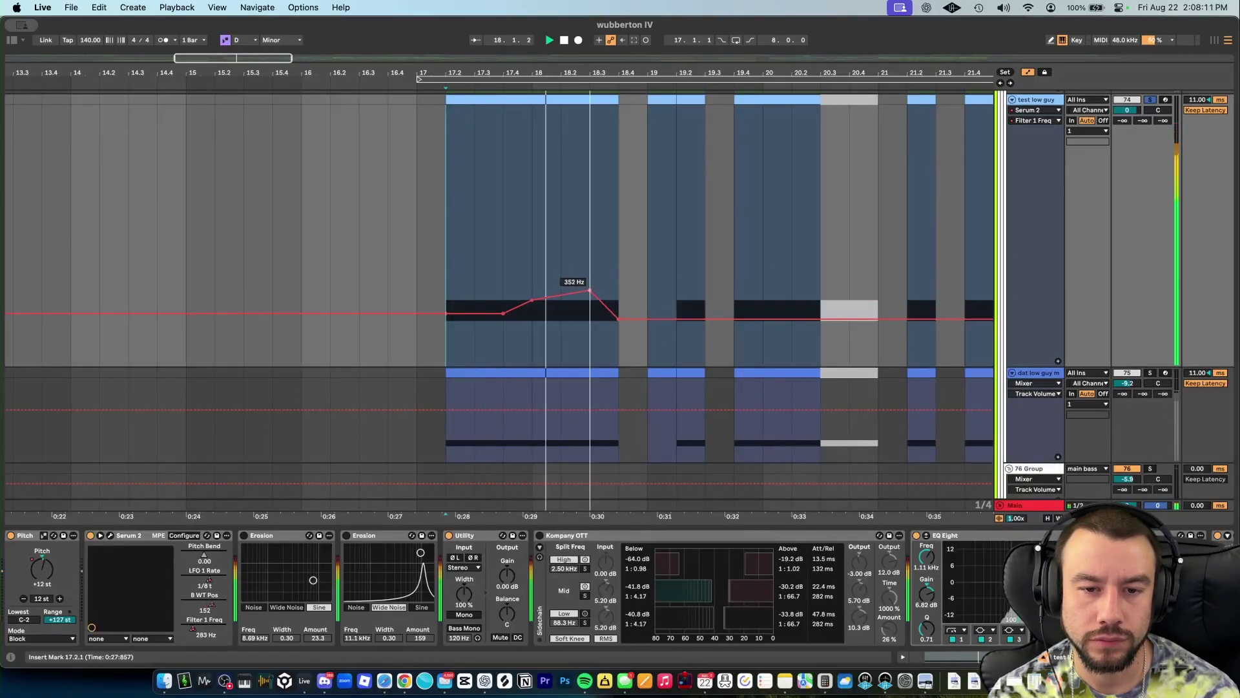
Step: Examine the automated passage on the test low guy track and its Serum 2 patch, and close the synth window
scroll(581, 366, "up", 3)
scroll(581, 366, "down", 5)
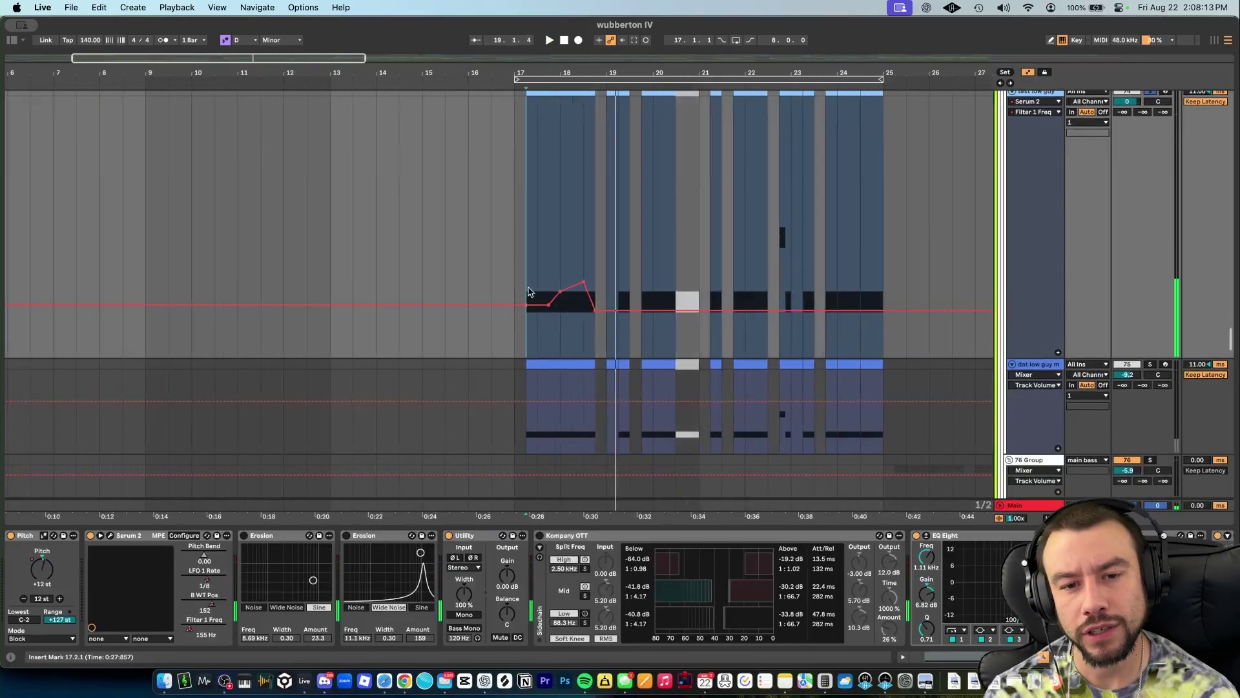
scroll(514, 282, "right", 3)
scroll(343, 392, "up", 1)
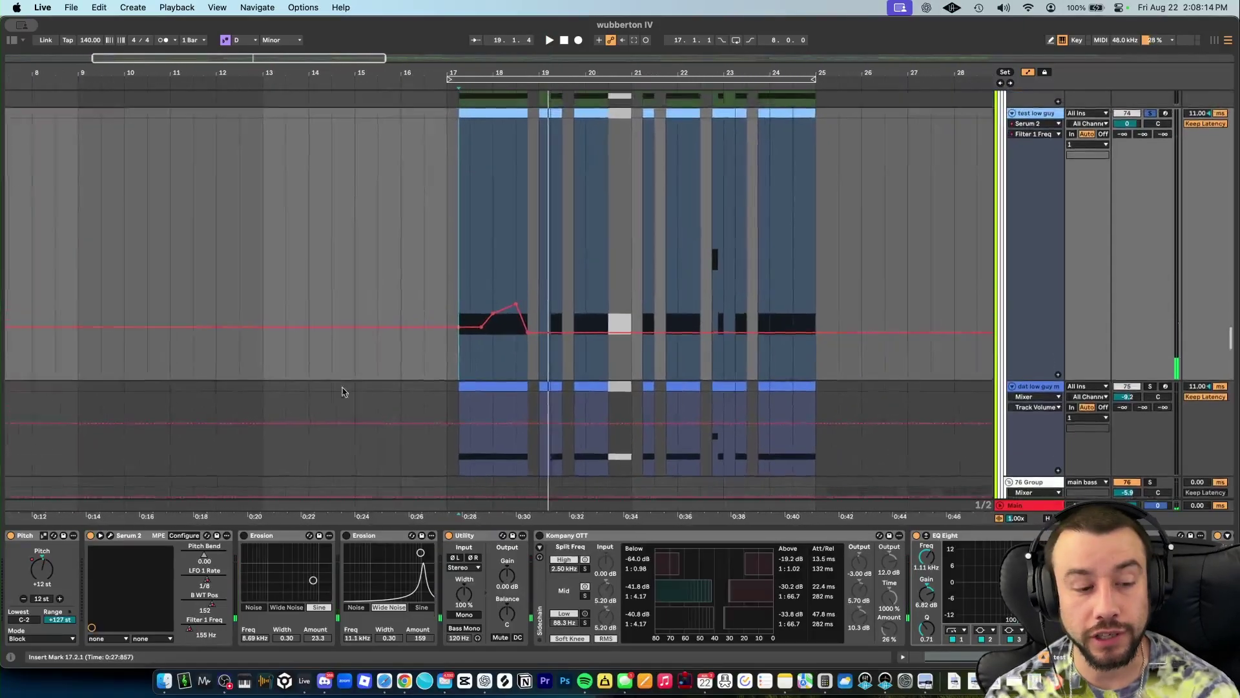
left_click(110, 540)
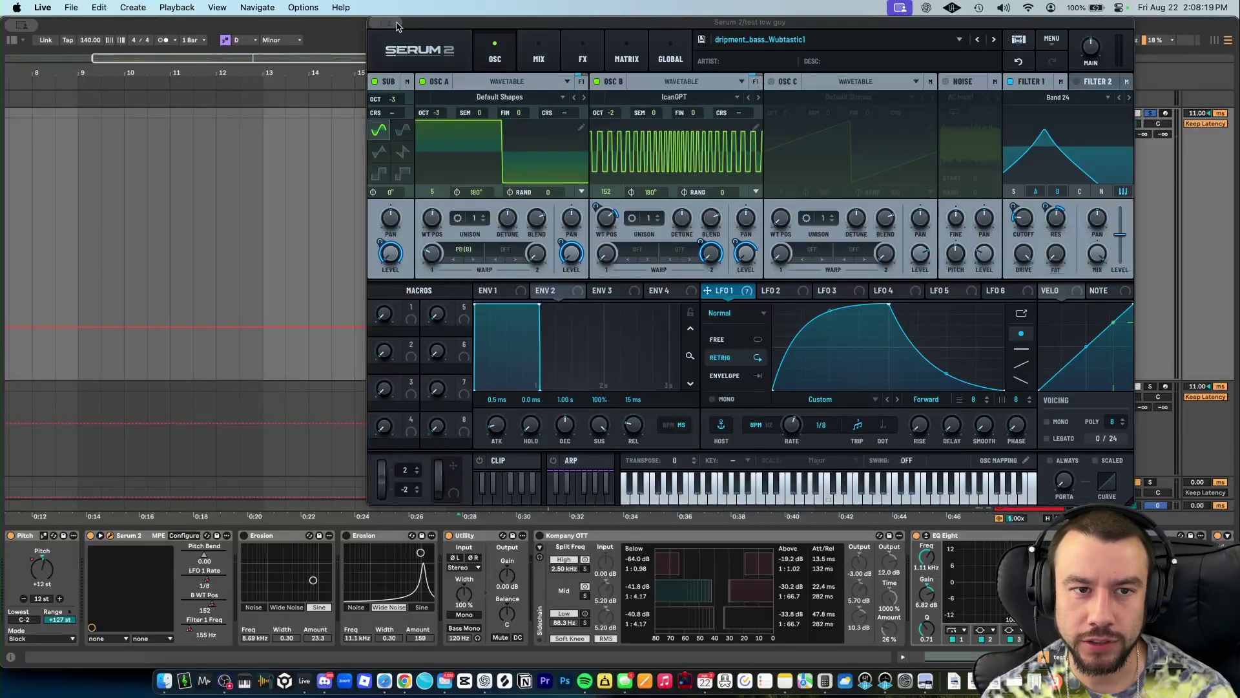
left_click(374, 22)
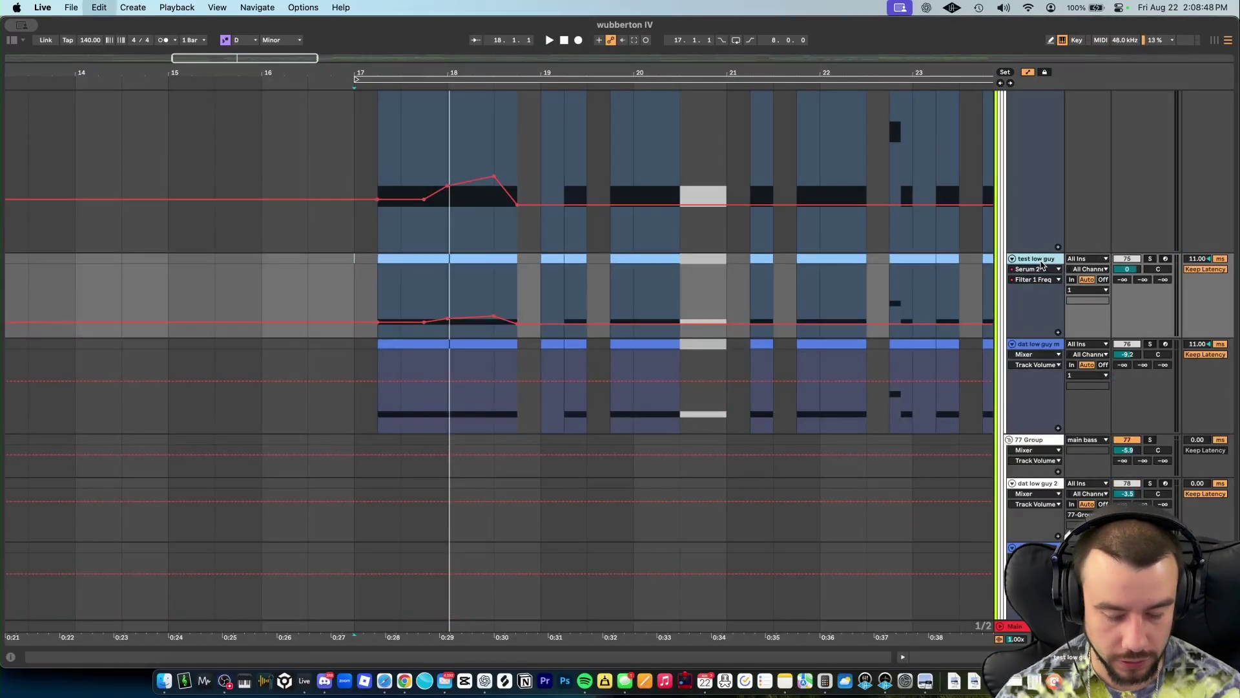
Step: Duplicate the test low guy track as a red track named test low guy 2 and open the copy's Serum 2 window
key("super+d")
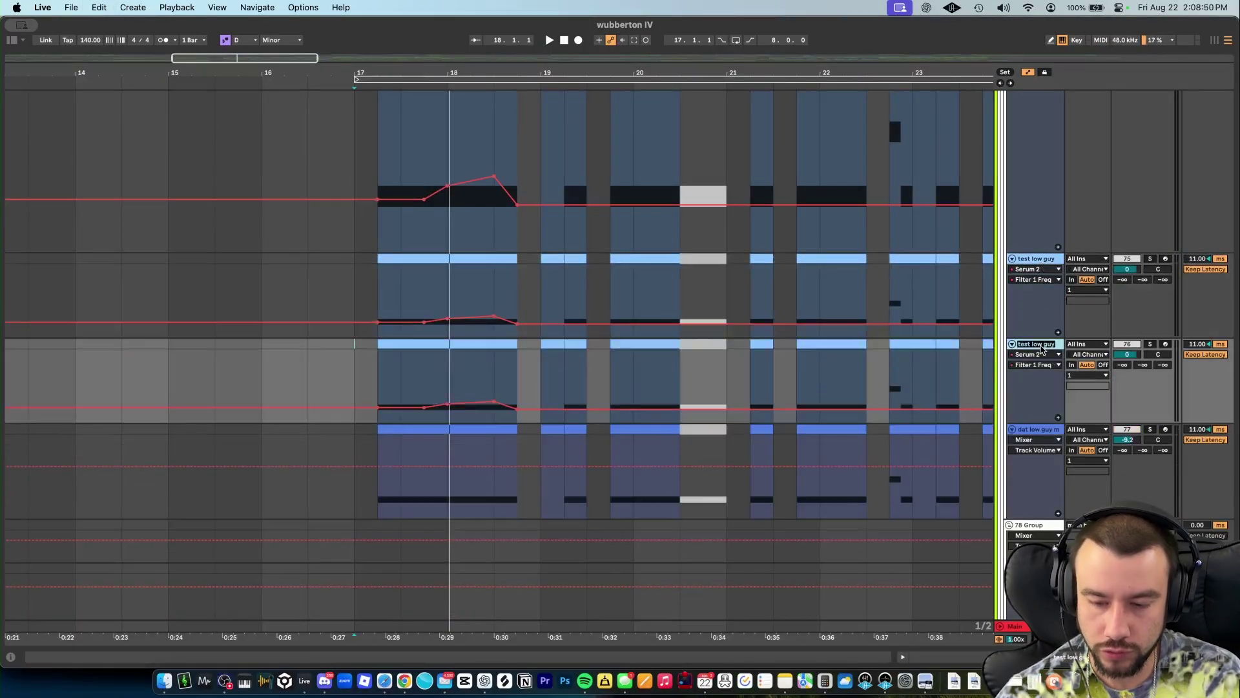
right_click(1042, 349)
key("Escape")
left_click_drag(808, 458, 566, 74)
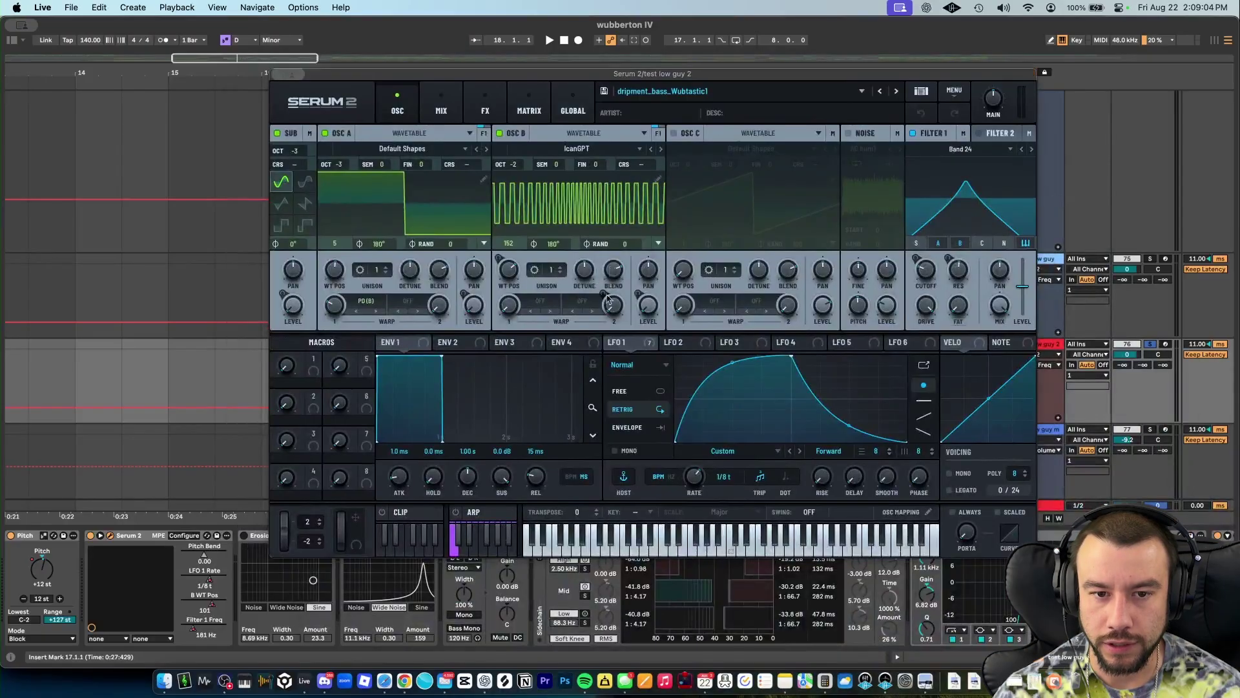
Step: Delete the B WT Pos, LFO 1 Rate and Filter 1 Freq automation on test low guy 2 and raise the filter frequency
right_click(212, 610)
left_click(252, 550)
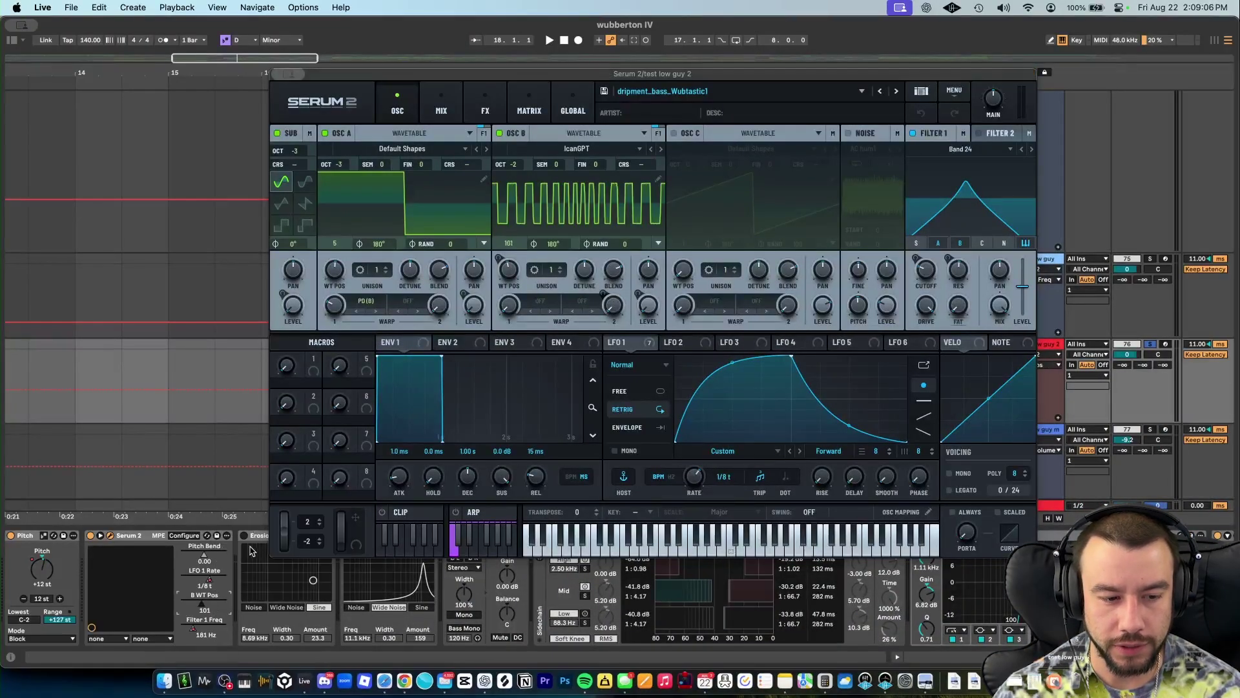
right_click(216, 577)
left_click(239, 521)
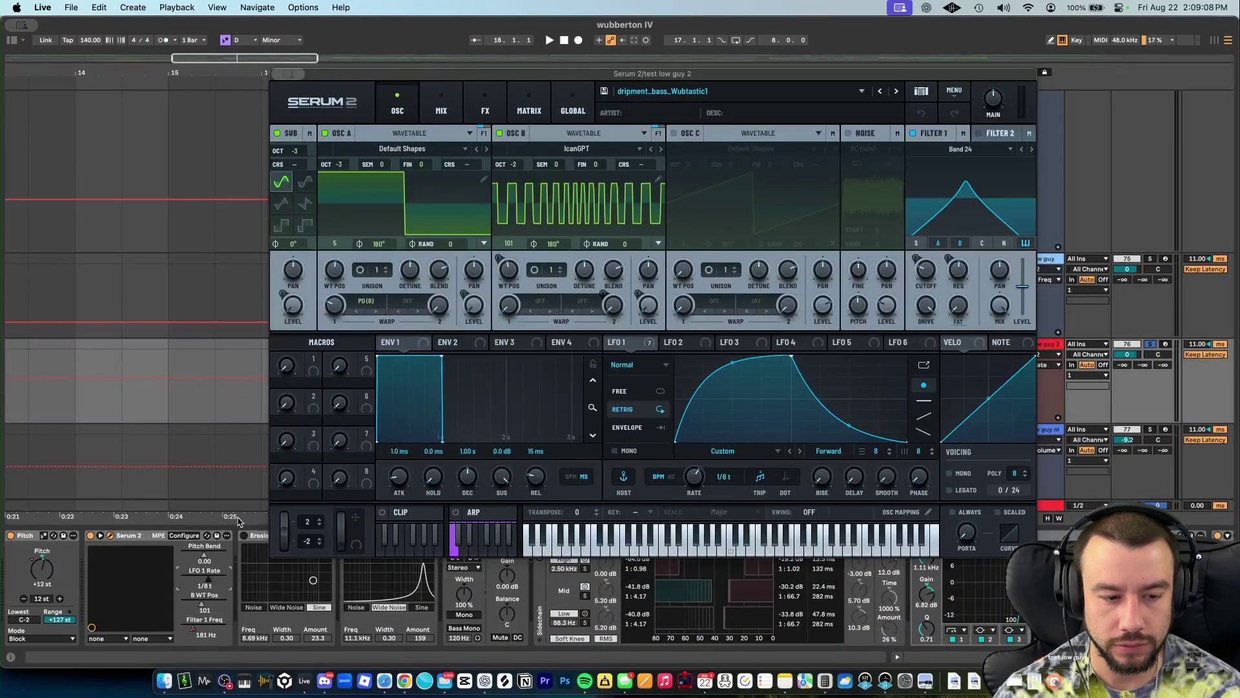
right_click(193, 627)
left_click(227, 573)
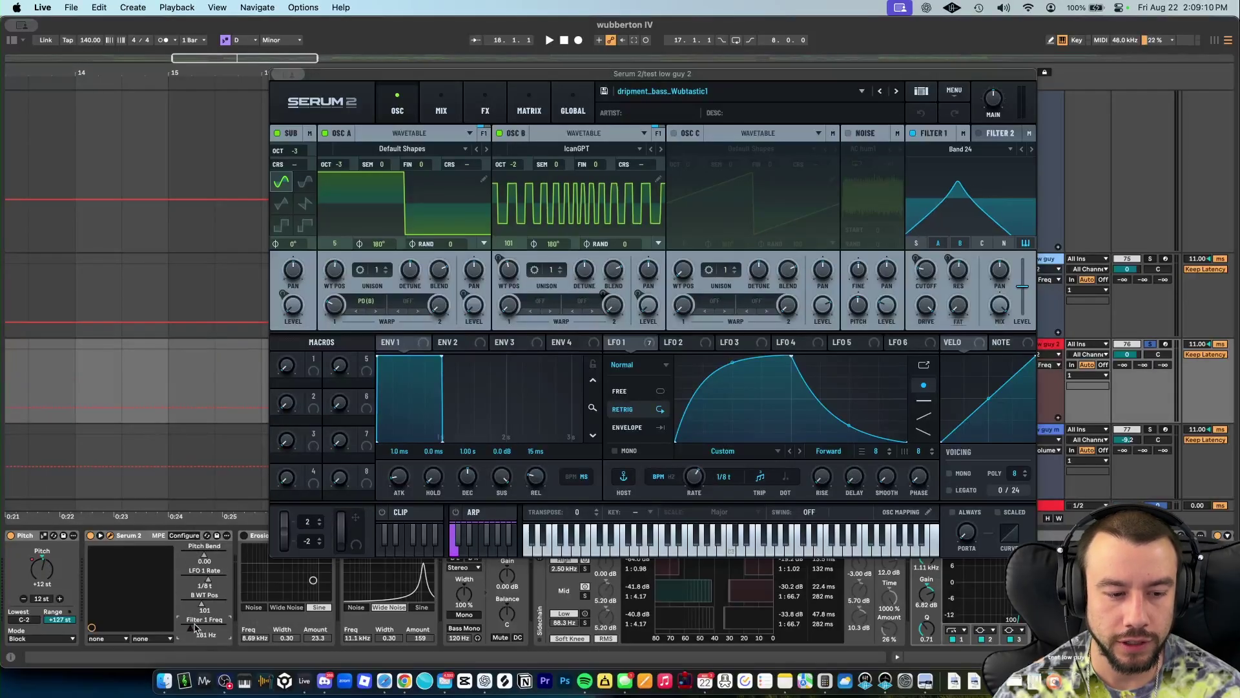
left_click_drag(195, 627, 195, 594)
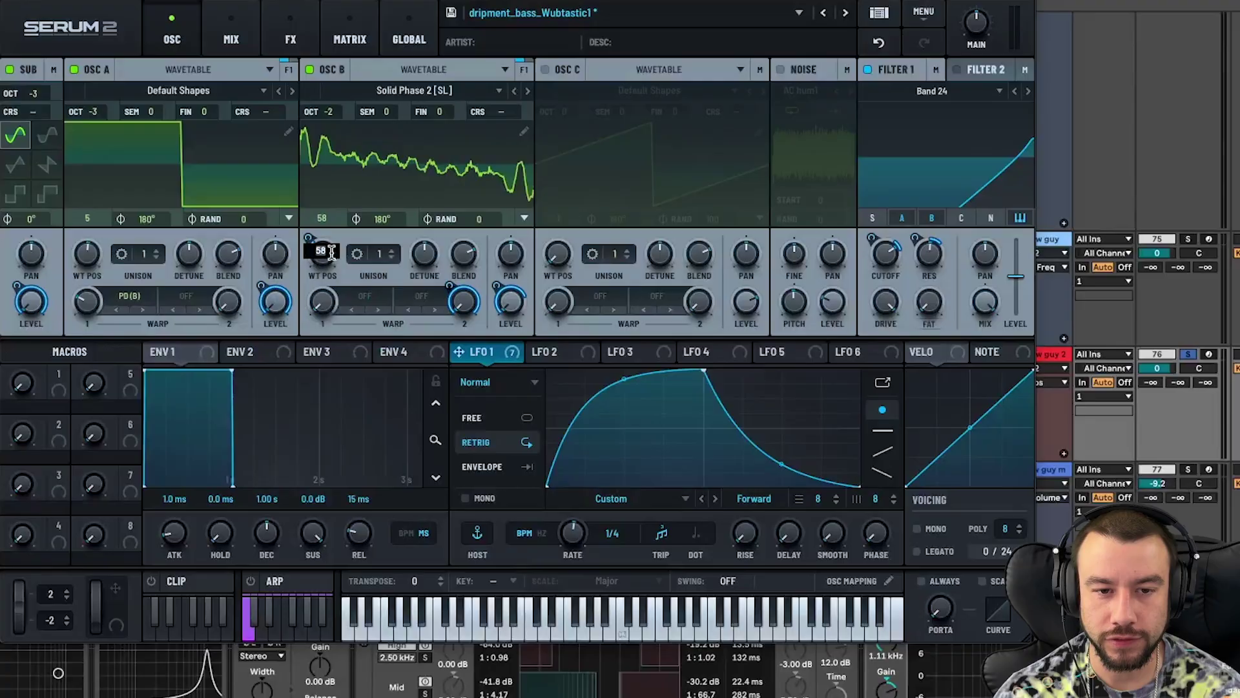
Step: Remove all modulators from oscillator B's wavetable position and raise the position to frame 123 on Solid Phase 2
right_click(331, 252)
key("Escape")
right_click(323, 254)
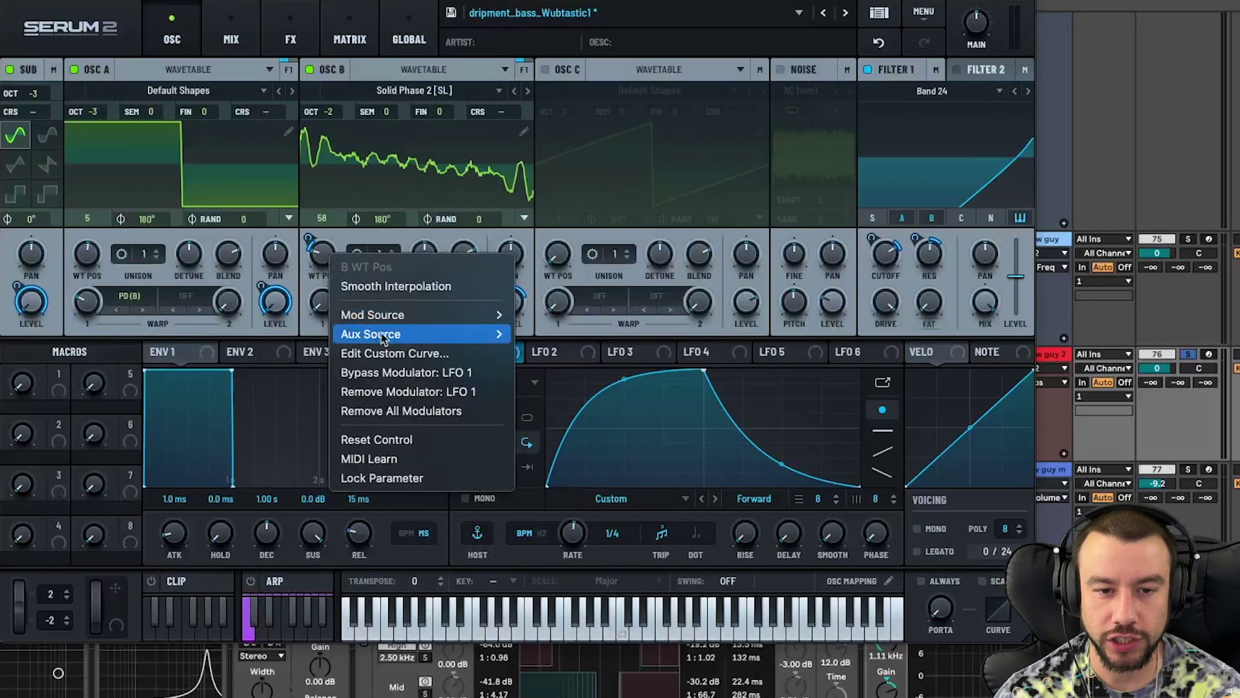
left_click(401, 410)
left_click_drag(322, 255, 326, 233)
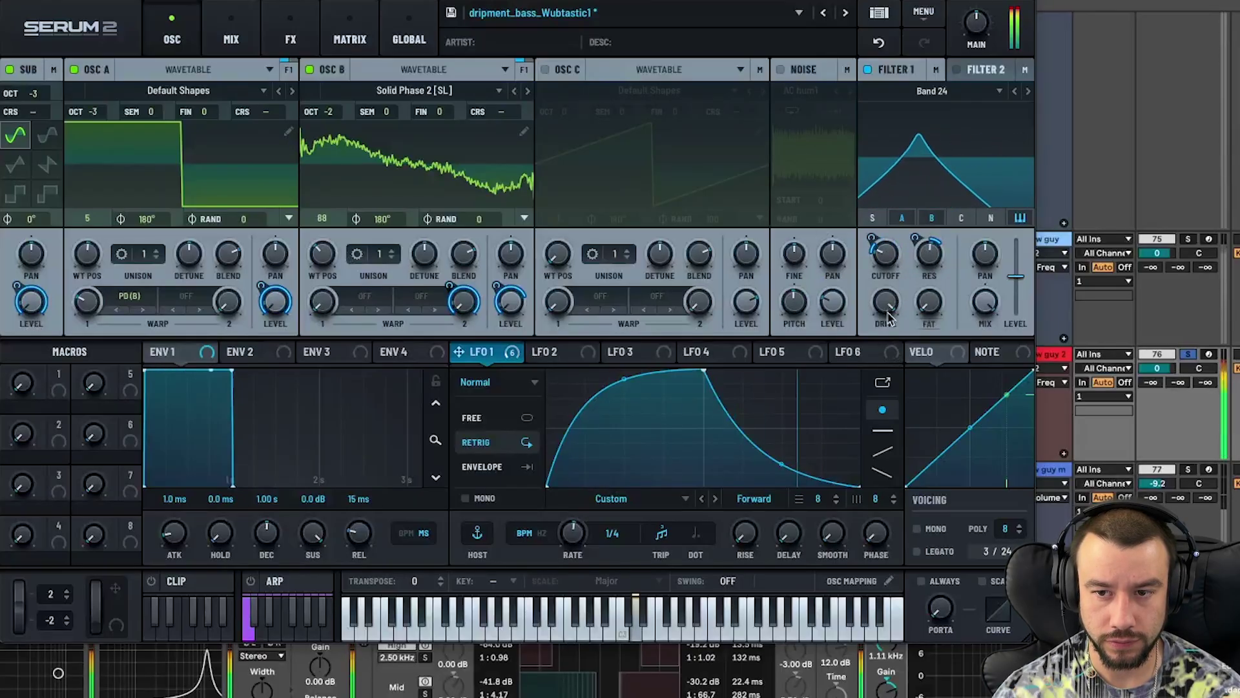
left_click_drag(322, 255, 324, 230)
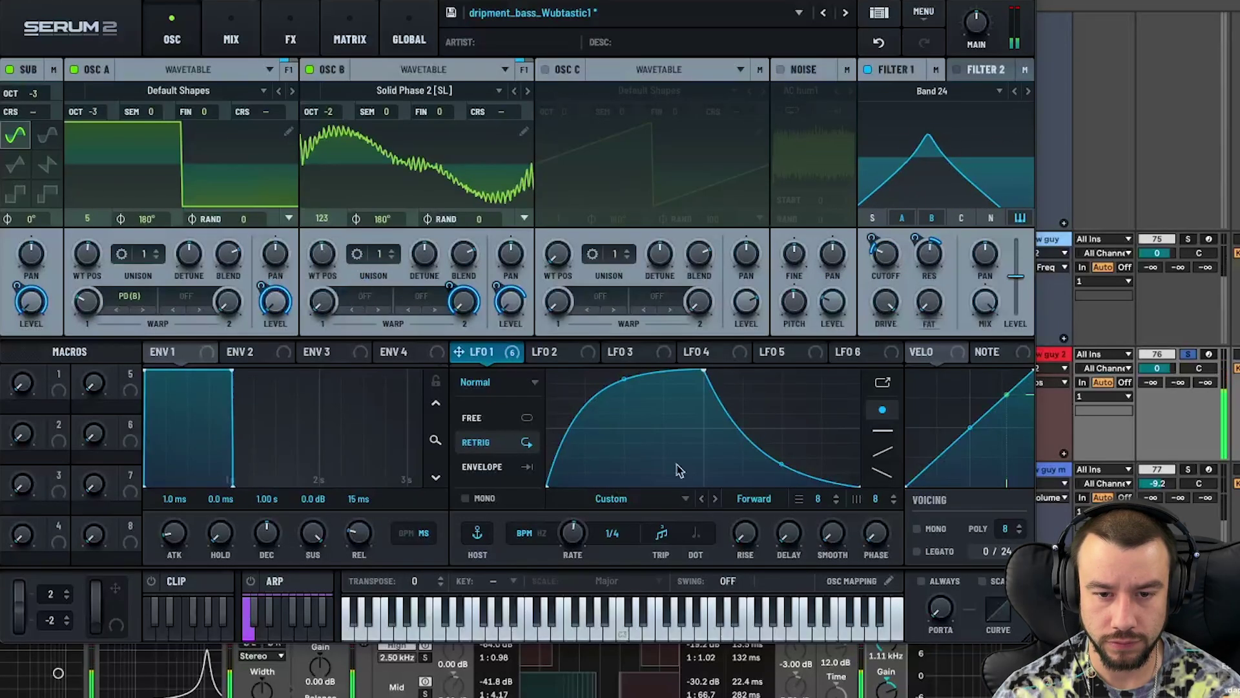
Step: Set LFO 1's rate to 1/2 and lower oscillator B's wavetable position to frame 65
left_click_drag(574, 535, 575, 560)
left_click_drag(322, 255, 323, 295)
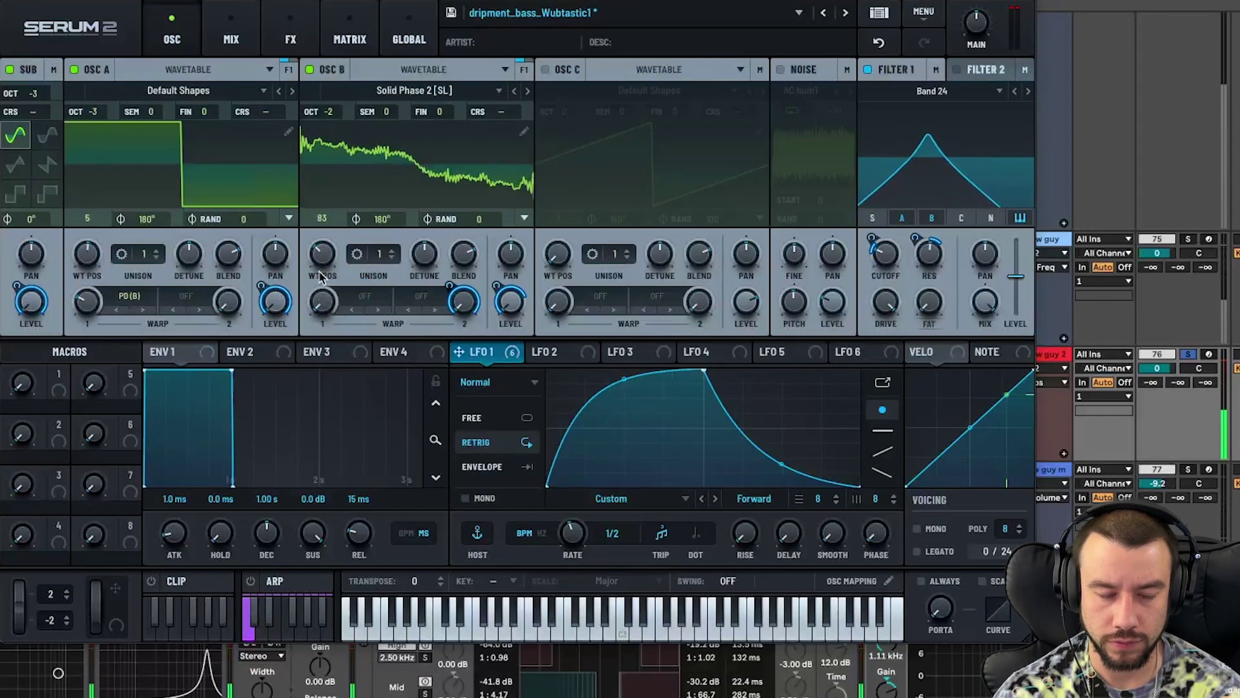
left_click_drag(329, 263, 332, 271)
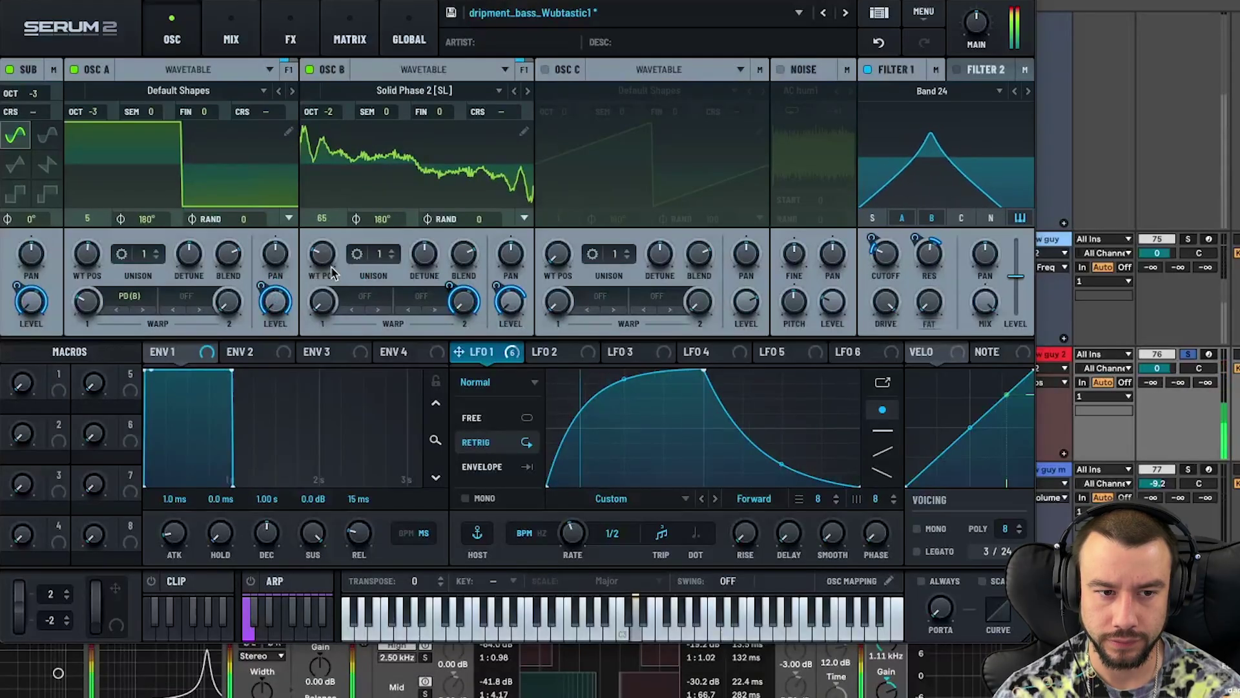
Step: Try the Squelchy 1 wavetable on oscillator B at frame 113, and switch to Squelchy 2
left_click(527, 91)
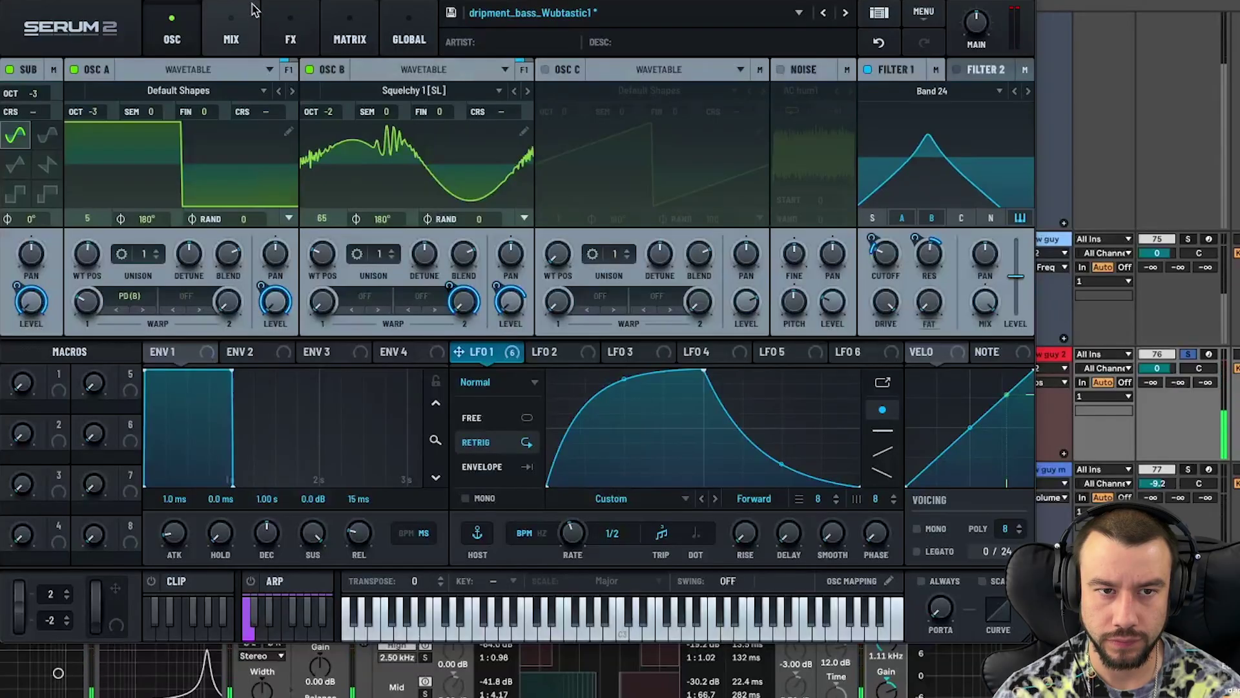
mouse_move(246, 0)
left_mouse_down()
mouse_move(265, 570)
mouse_move(255, 2)
left_mouse_up()
left_click(184, 349)
left_click_drag(336, 258, 344, 219)
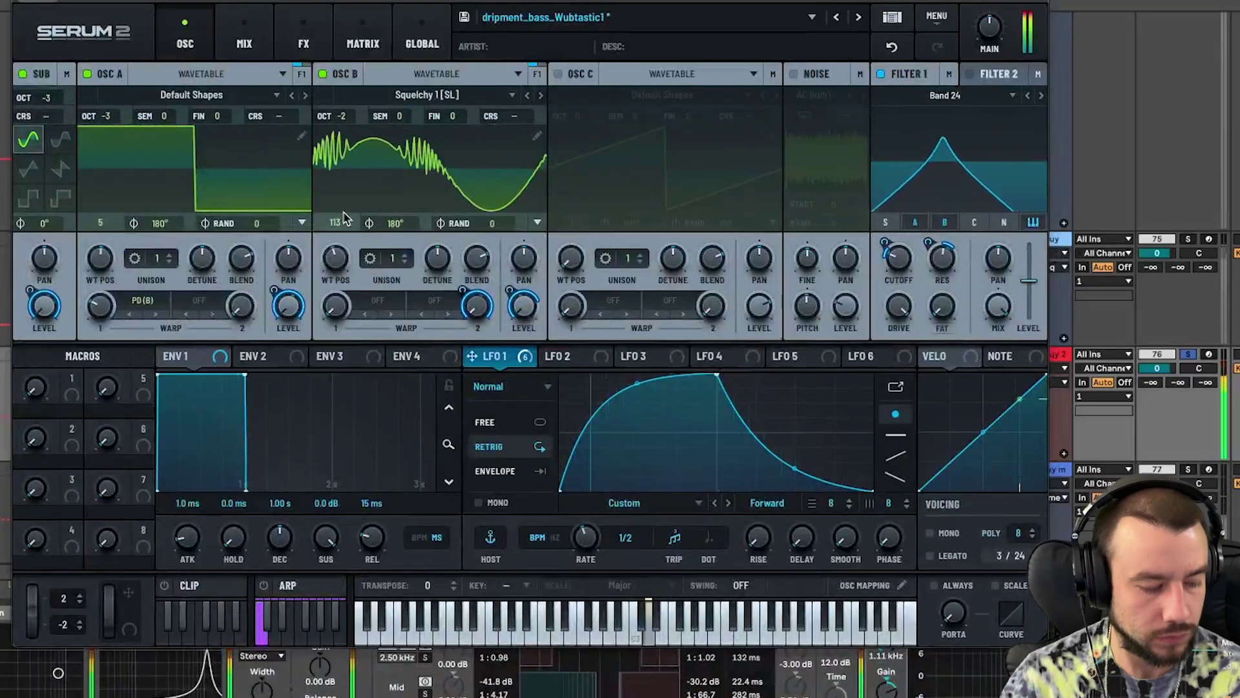
left_click(540, 96)
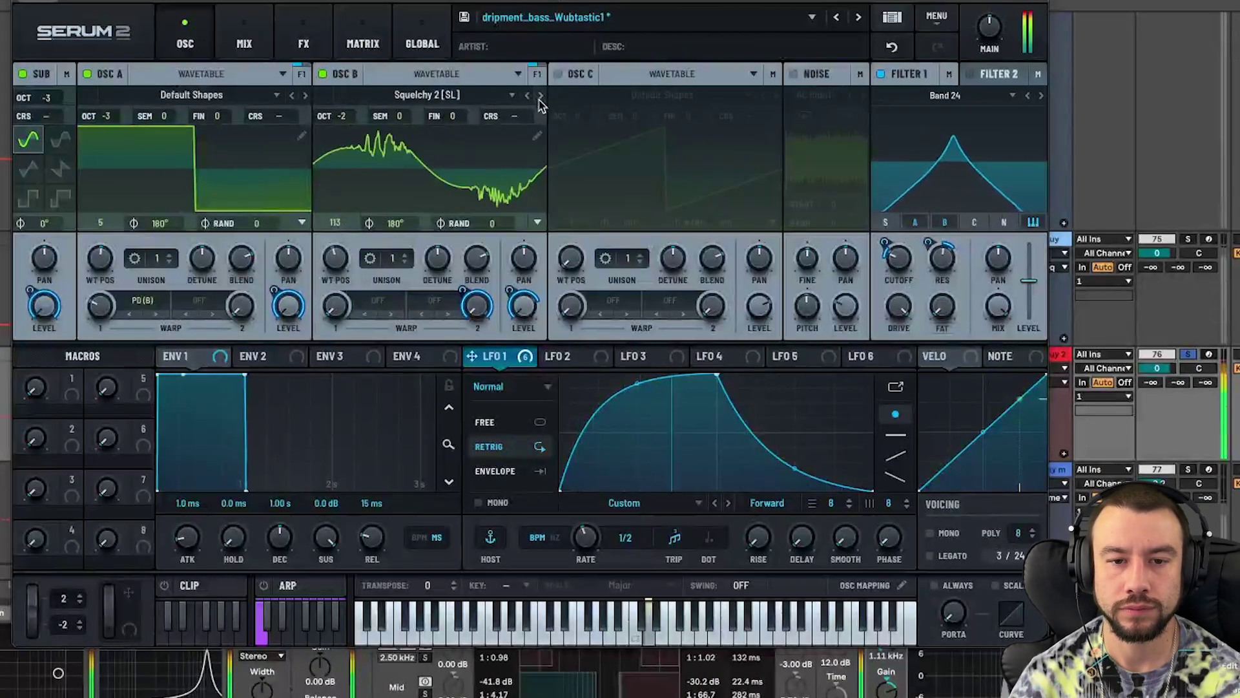
Step: Lower filter 1's cutoff, and enable oscillator C with LFO 1 modulating its level
left_click_drag(908, 261, 896, 279)
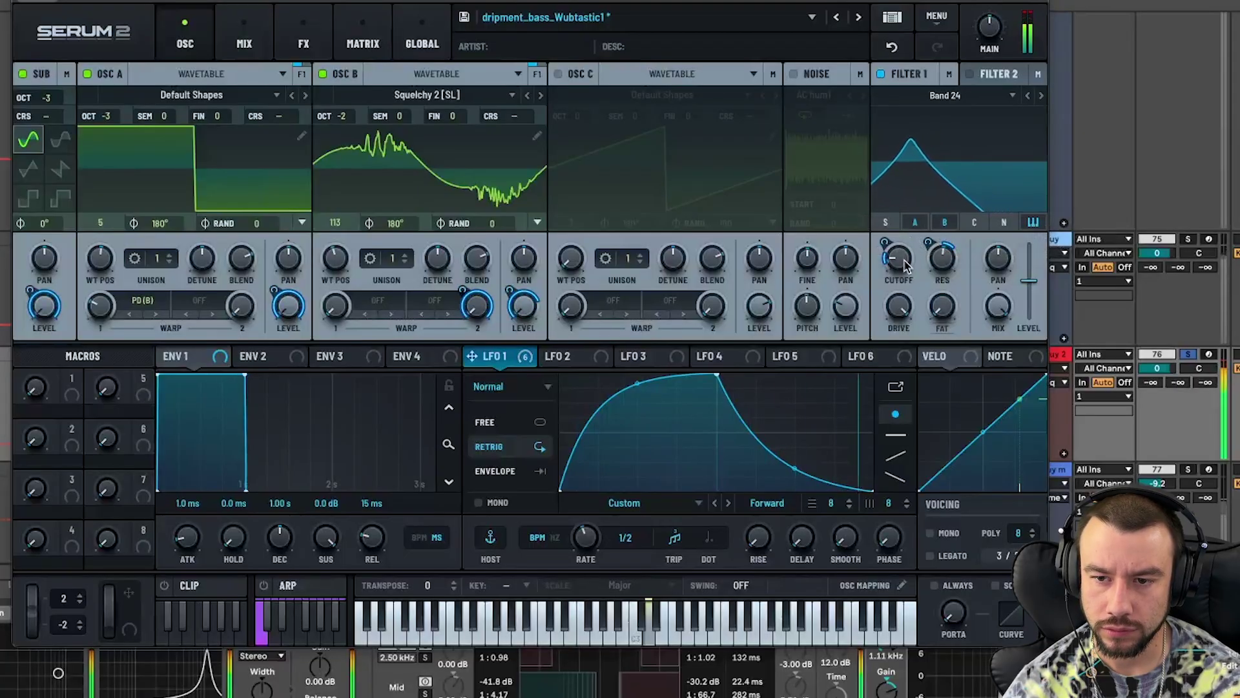
left_click(566, 76)
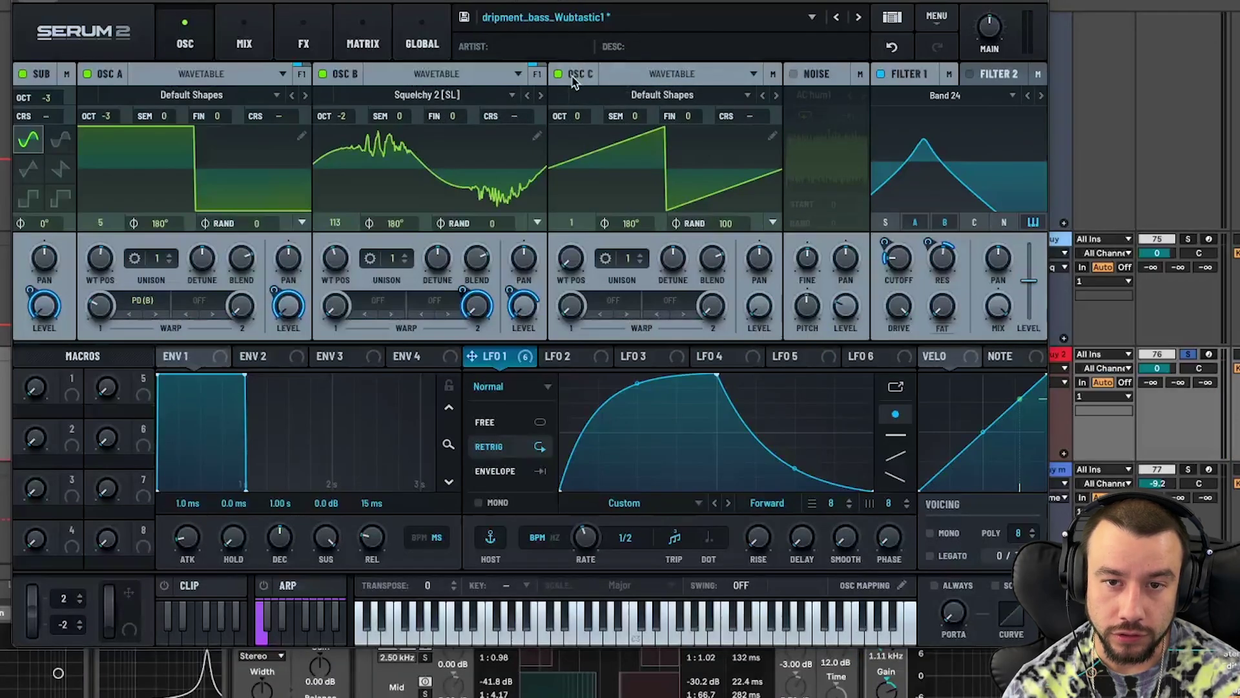
left_click_drag(503, 344, 754, 359)
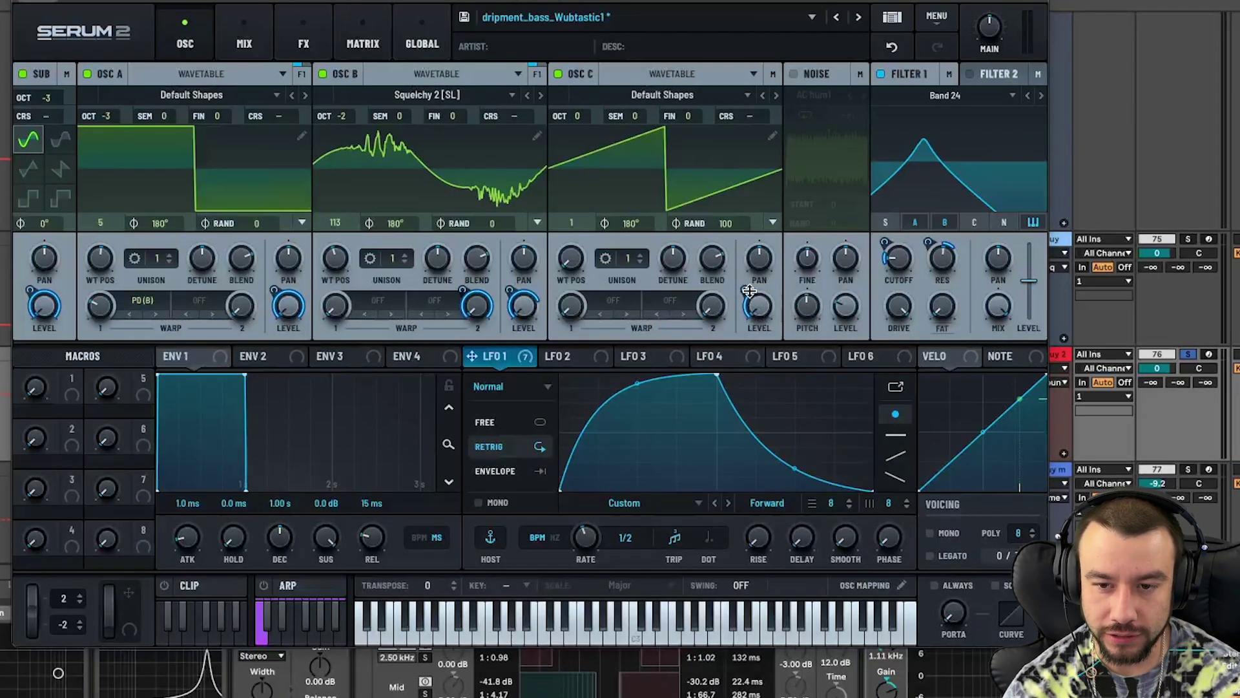
Step: Set oscillator A's second warp mode to phase distortion from oscillator C, PD (C)
left_click(194, 304)
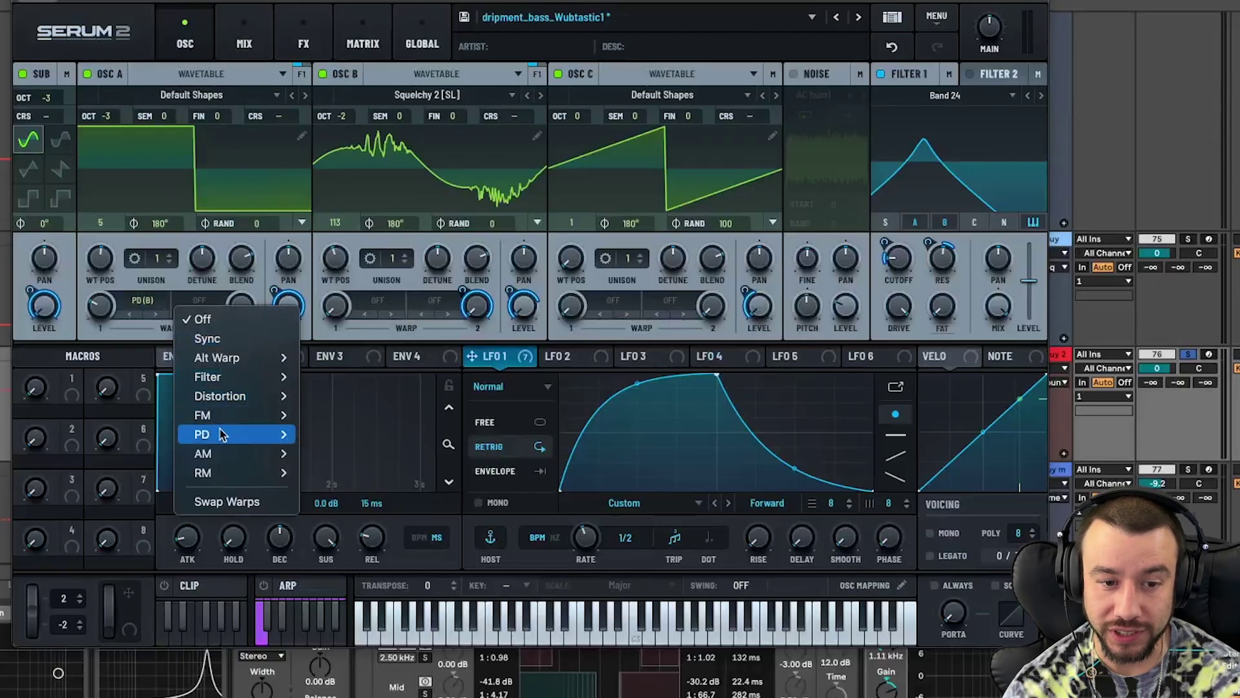
mouse_move(207, 435)
left_click(314, 455)
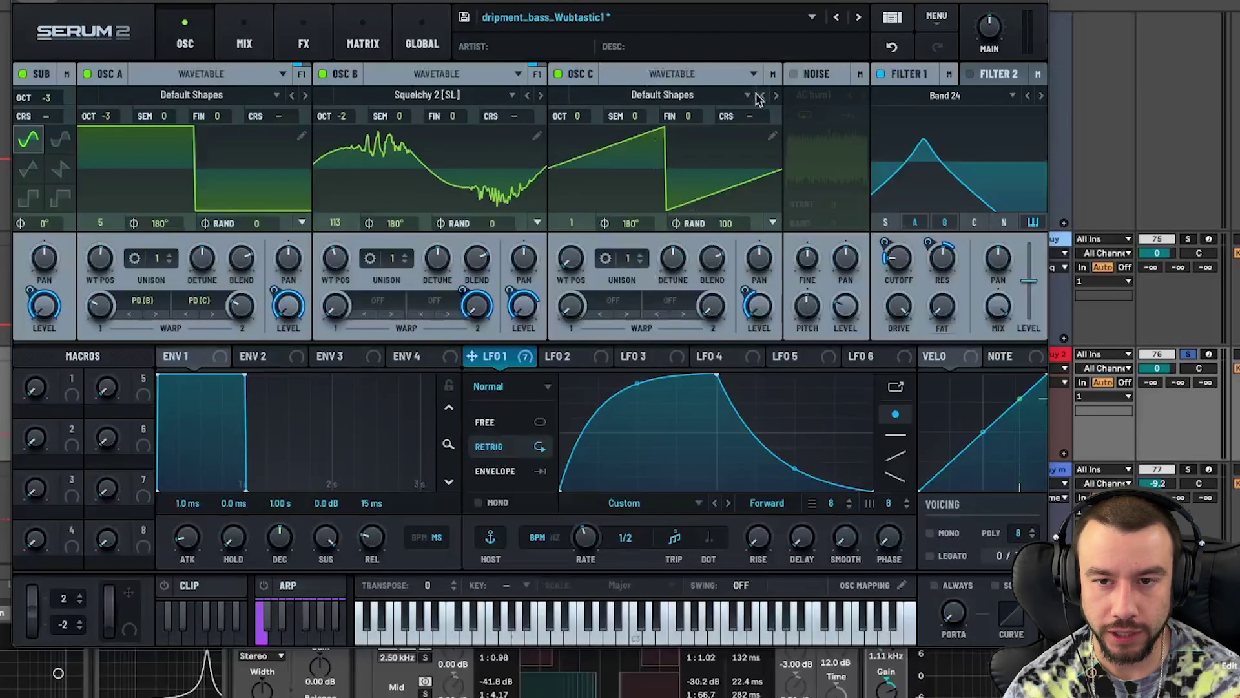
Step: Load the digital SSQ wavetable on oscillator C at frame 94 and route oscillator C through filter 1
left_click(711, 94)
mouse_move(695, 134)
scroll(775, 388, "down", 5)
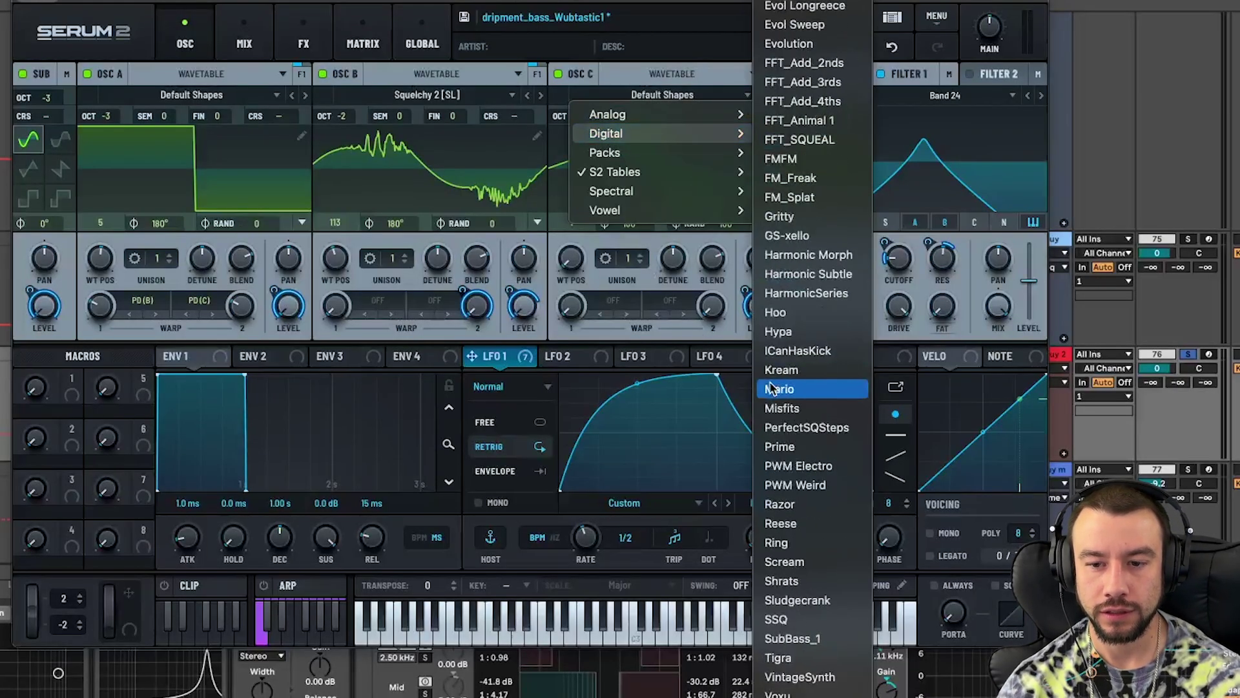
left_click(781, 620)
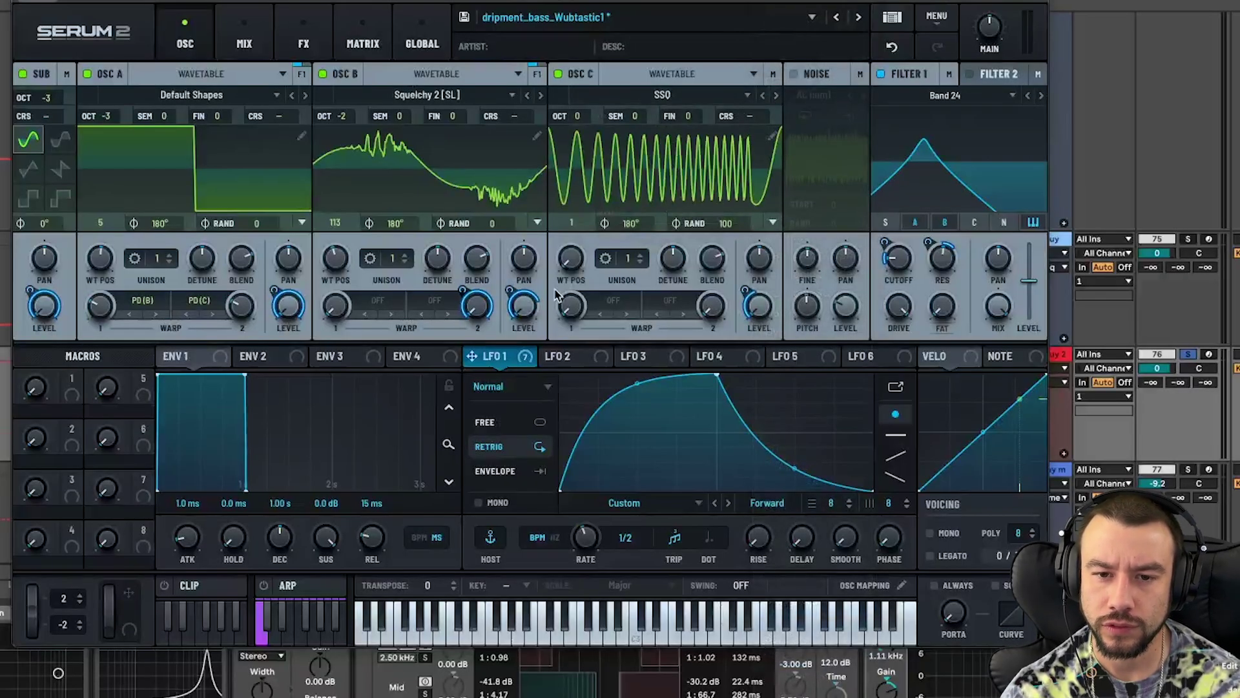
left_click_drag(557, 296, 560, 196)
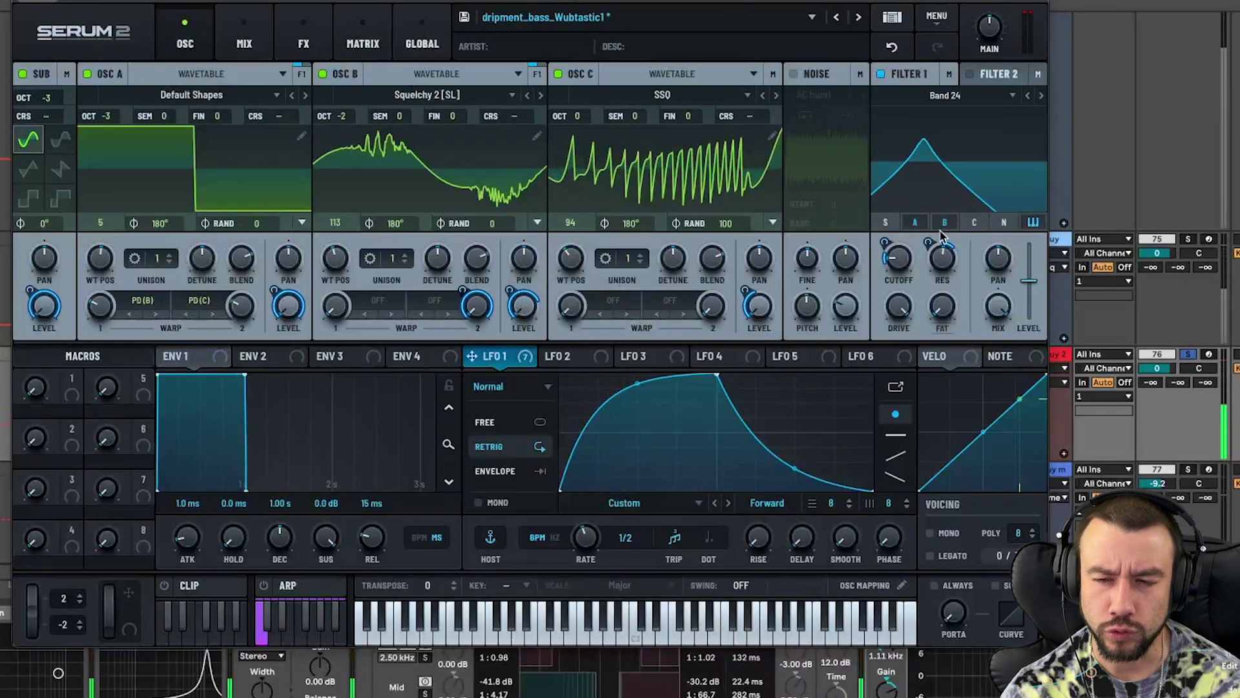
left_click(974, 222)
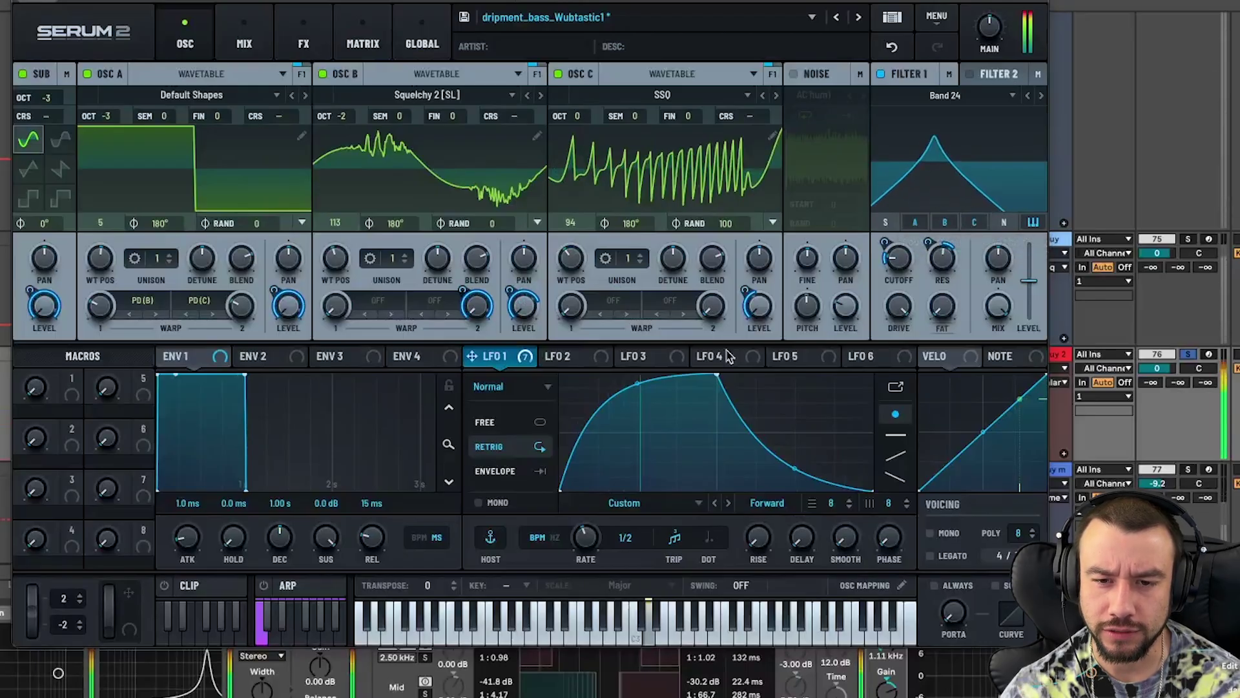
Step: Raise LFO 1's modulation of oscillator C's level to 89% and set its wavetable position to frame 150
left_click_drag(571, 259, 577, 200)
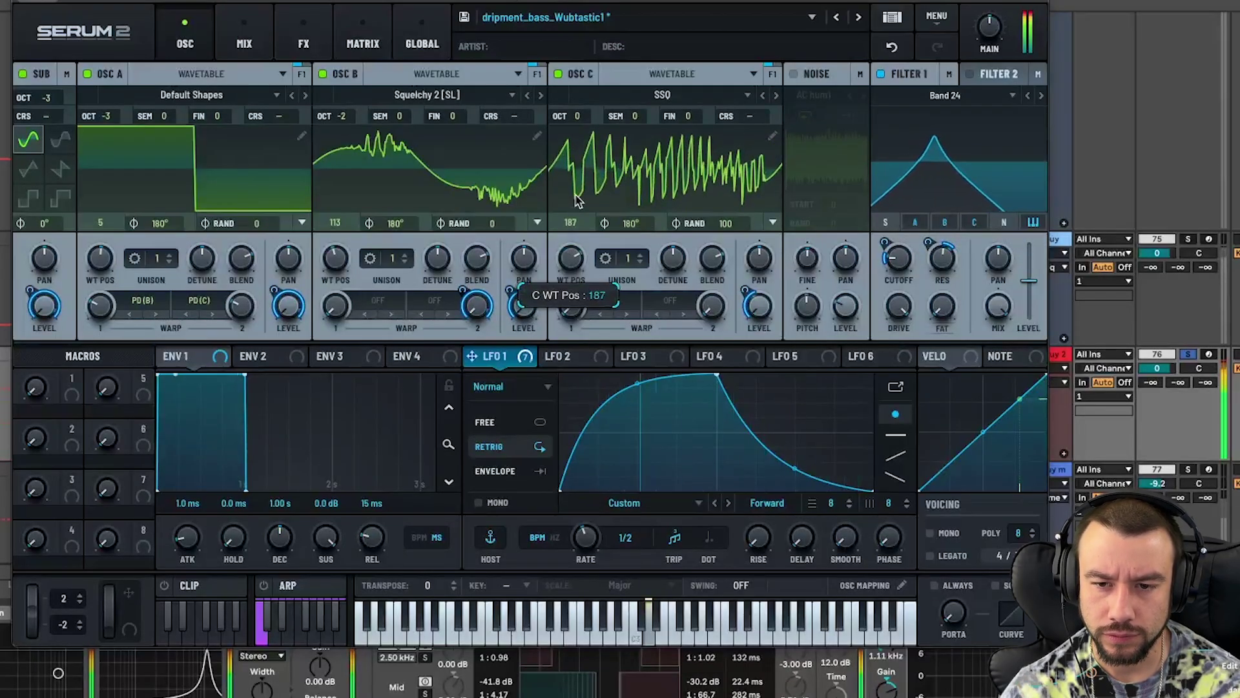
left_click_drag(749, 287, 744, 241)
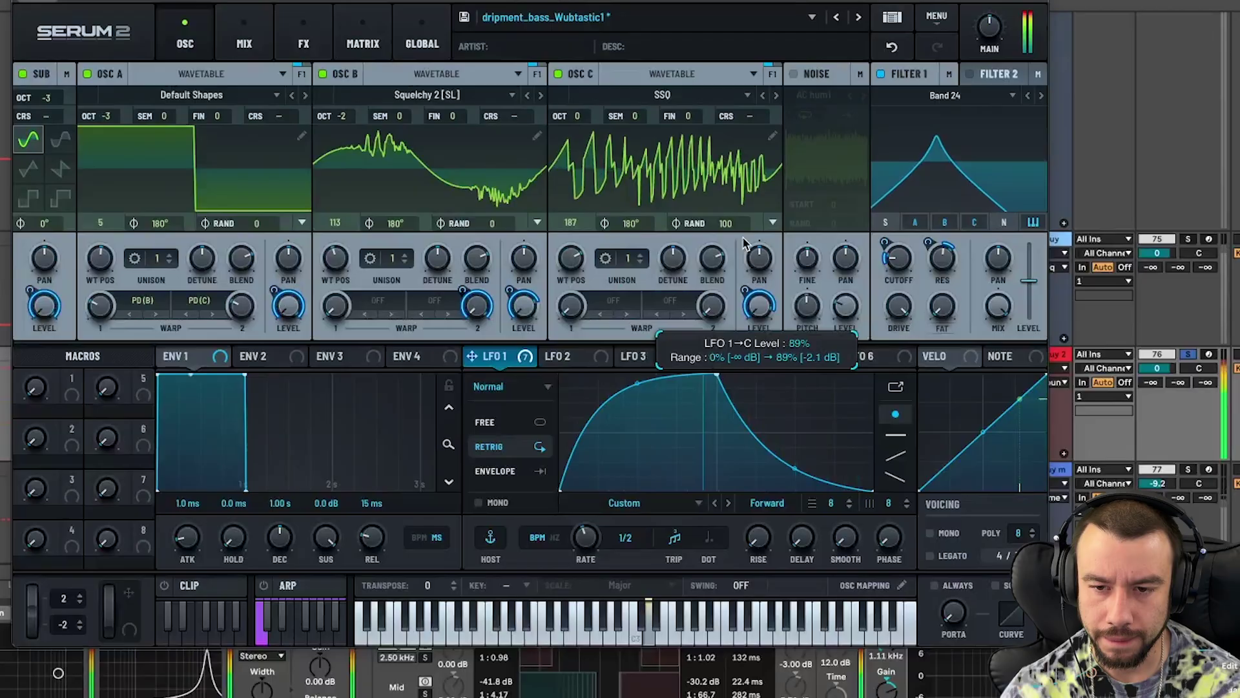
left_click_drag(571, 258, 571, 284)
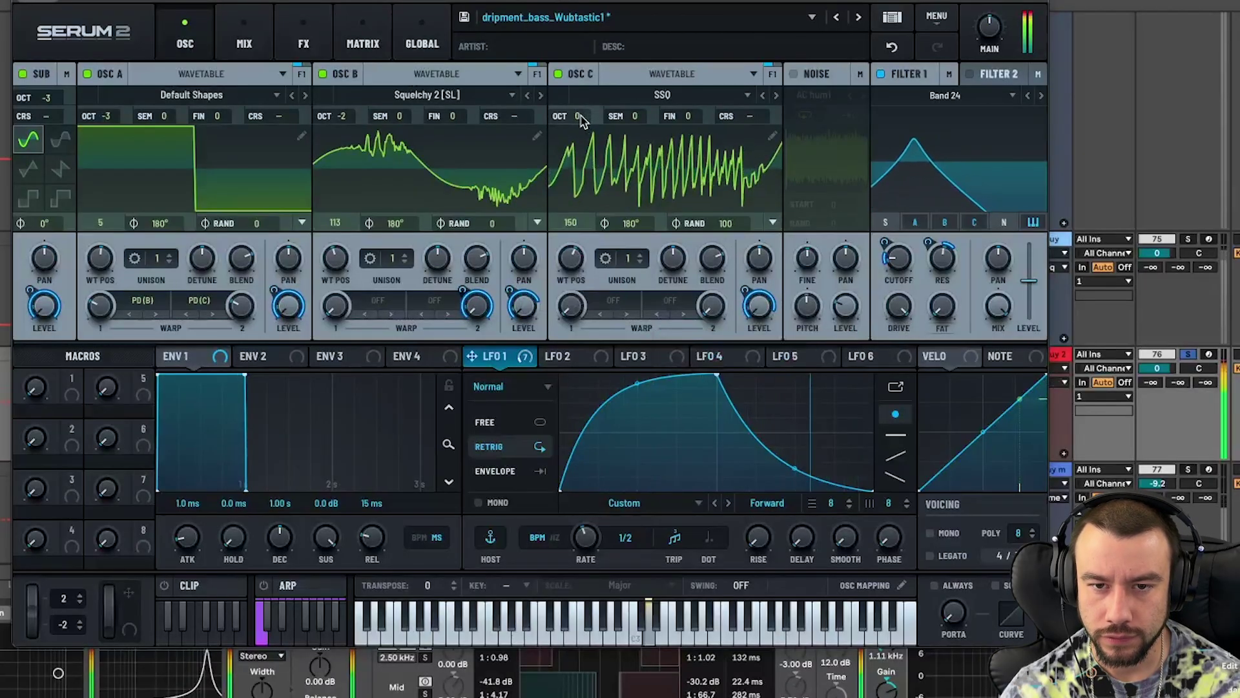
Step: Set oscillator C to octave -2 and frame 114, and reduce LFO 1's modulation of its level
left_click_drag(581, 121, 585, 170)
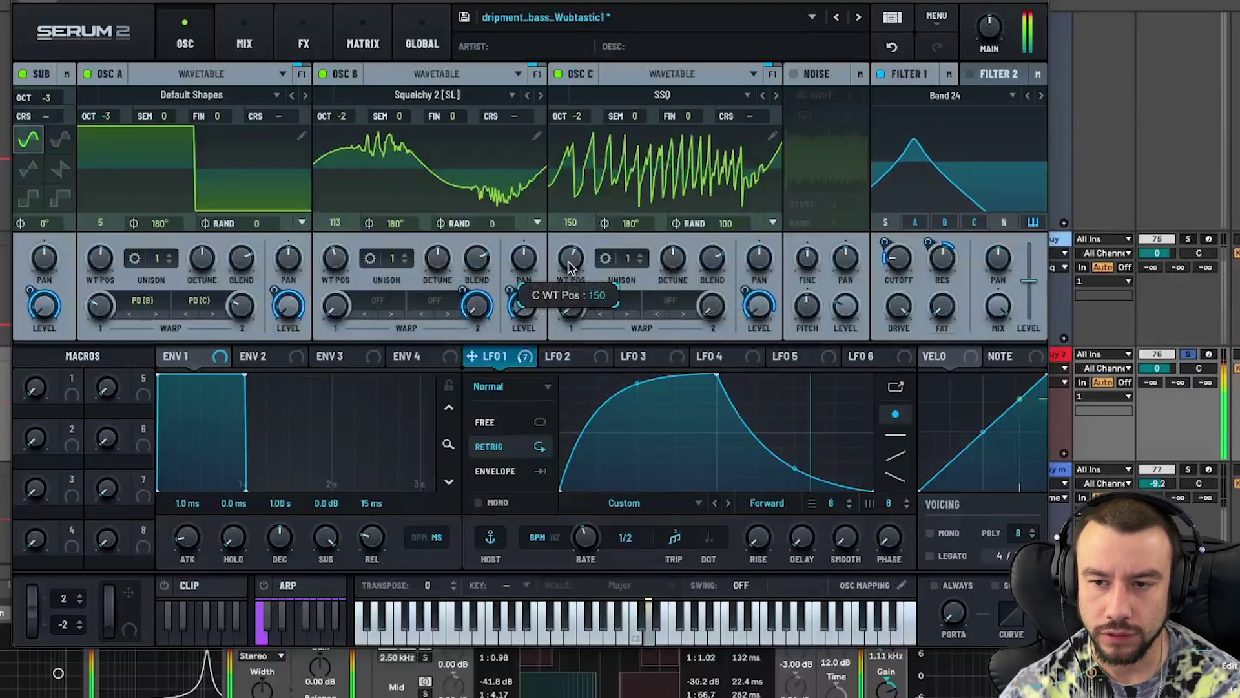
left_click_drag(570, 267, 573, 298)
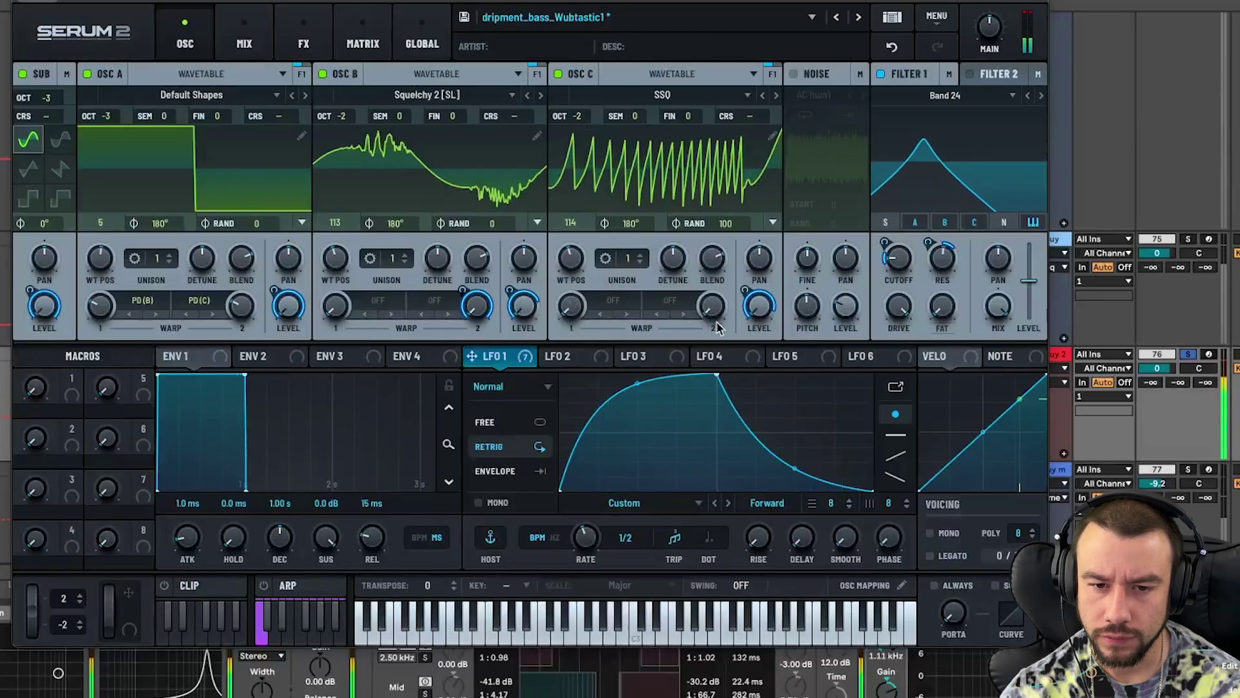
mouse_move(742, 288)
left_click_drag(742, 288, 742, 317)
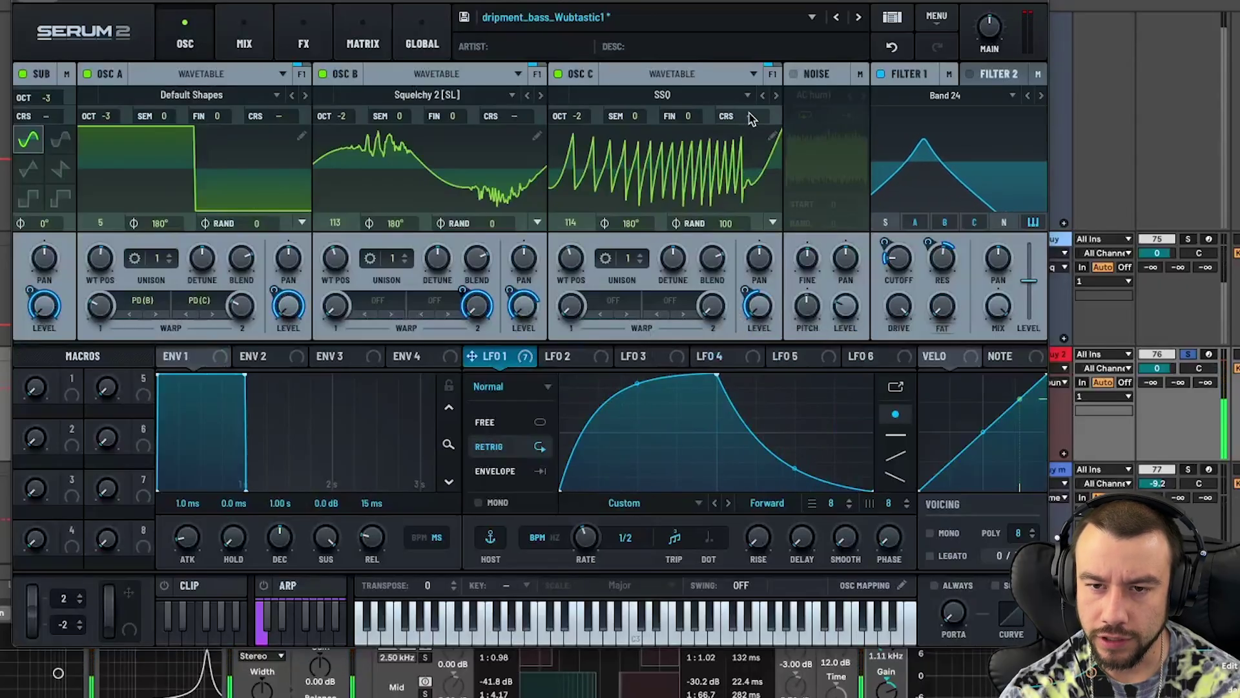
Step: Switch oscillator C to the SubBass_1 wavetable and set its position to frame 153
left_click(776, 97)
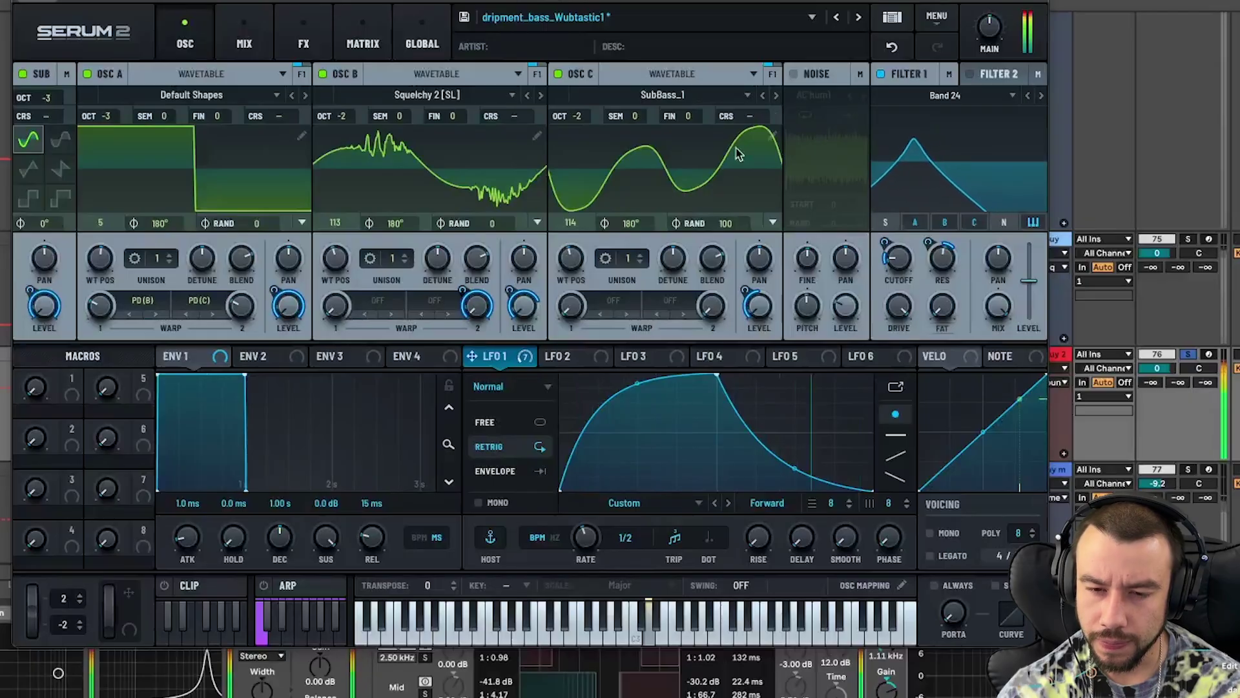
left_click_drag(571, 258, 571, 240)
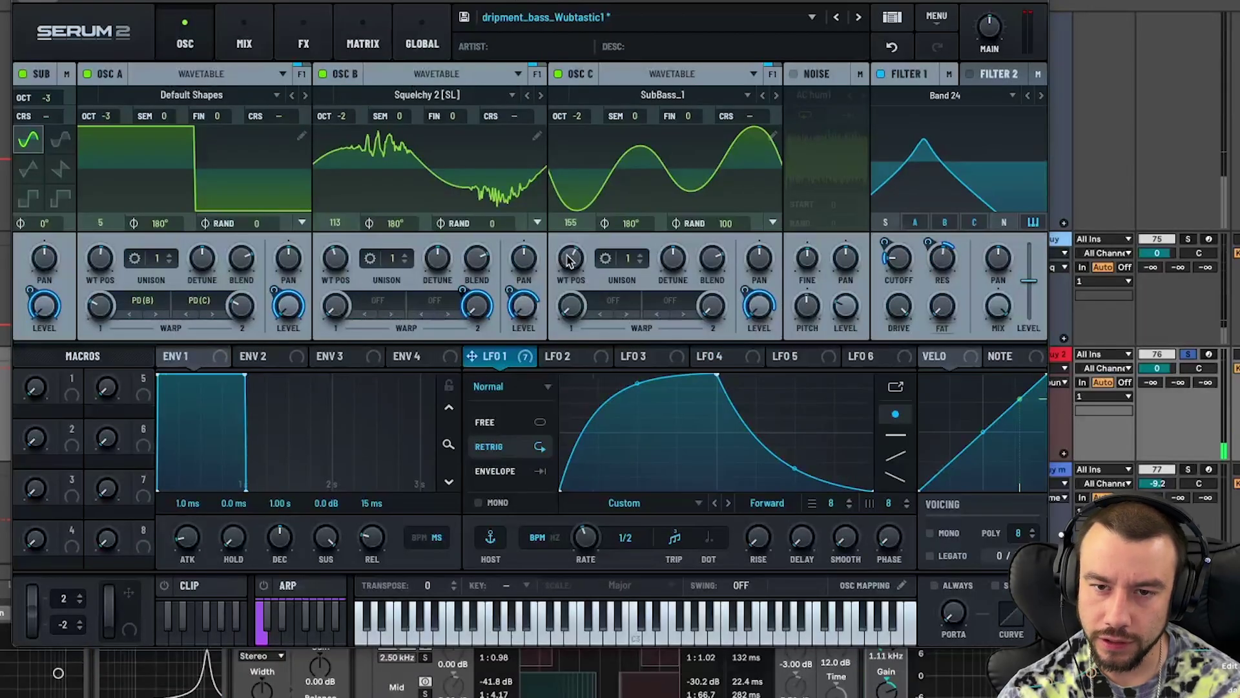
mouse_move(568, 260)
left_mouse_down()
mouse_move(565, 232)
mouse_move(563, 258)
left_mouse_up()
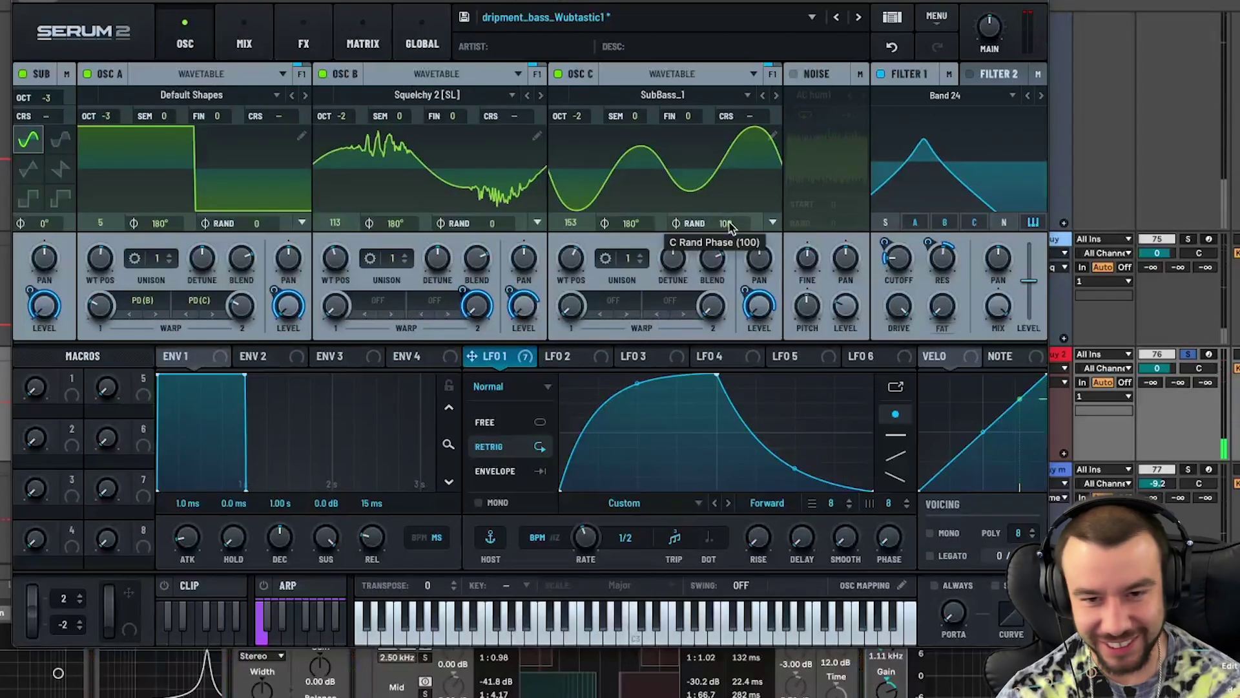
Step: Set oscillator C's random phase to 0 and fine-tune its wavetable position to frame 207
left_click_drag(725, 223, 725, 288)
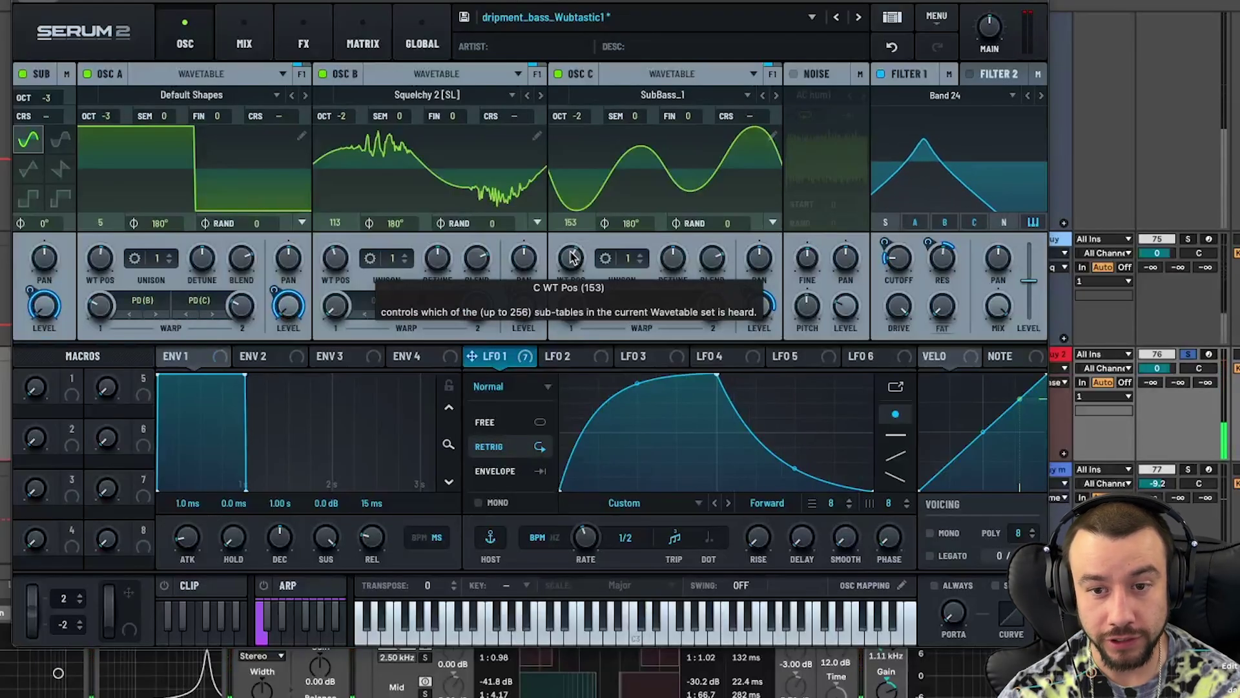
left_click_drag(571, 257, 544, 184)
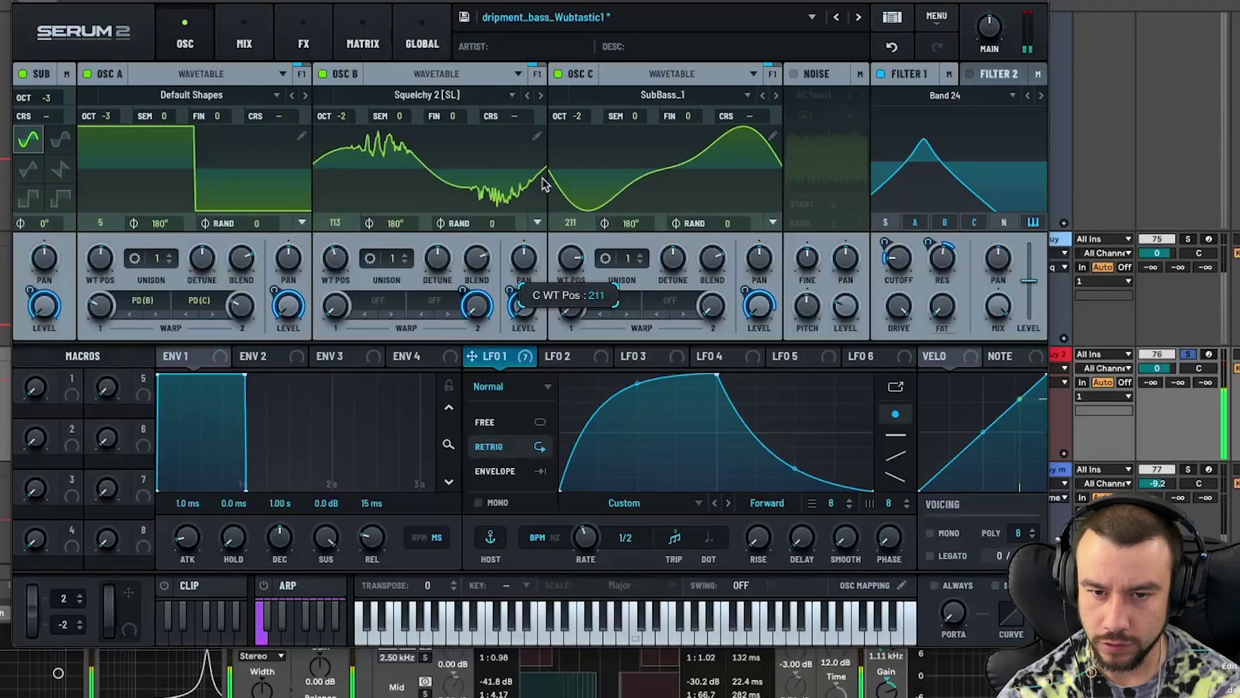
left_click_drag(545, 184, 545, 186)
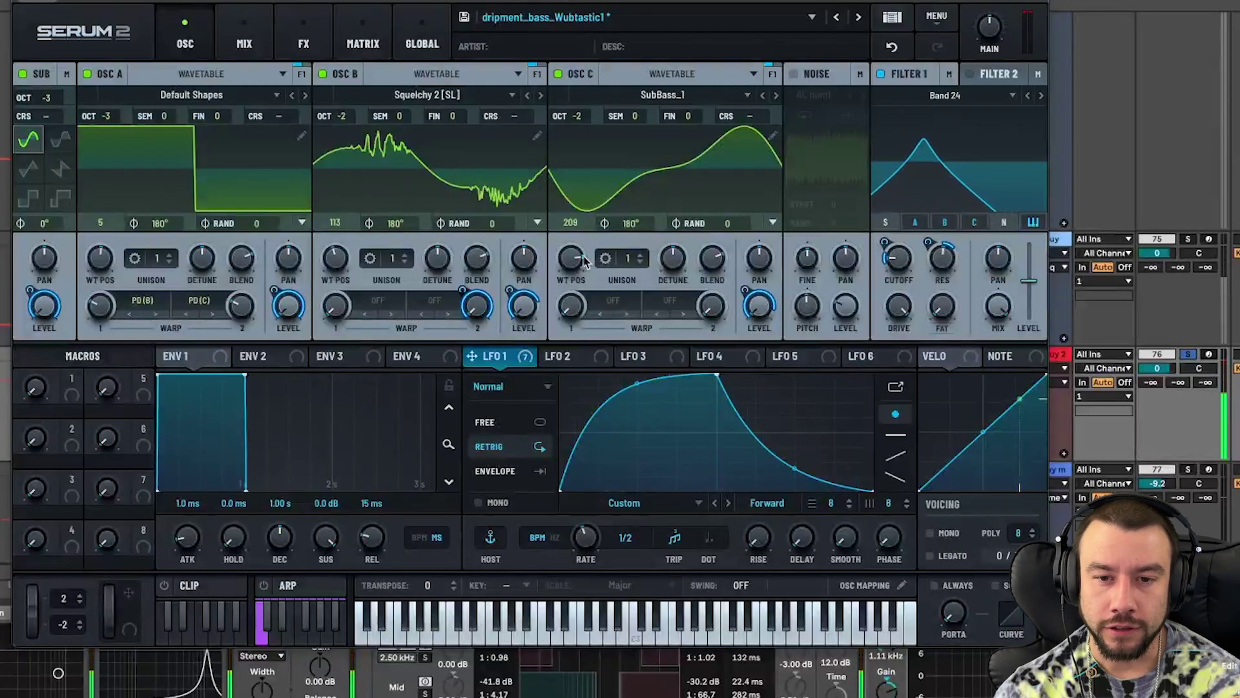
mouse_move(570, 265)
scroll(570, 265, "down", 3)
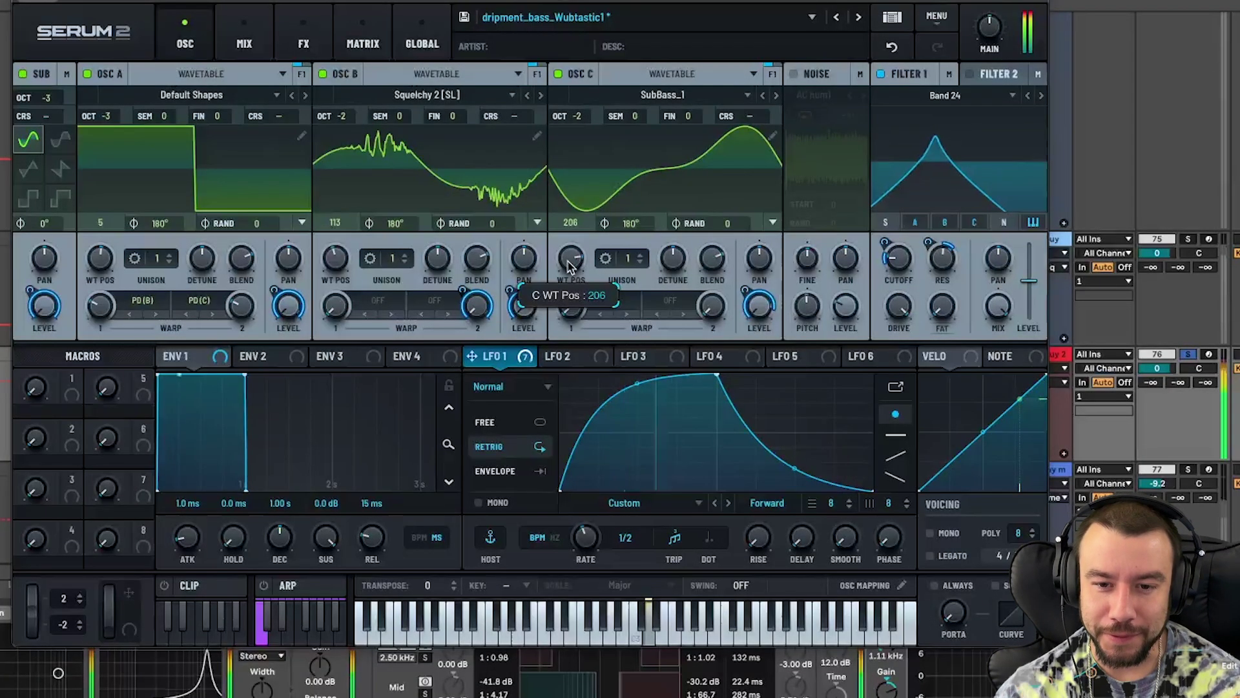
scroll(569, 265, "up", 1)
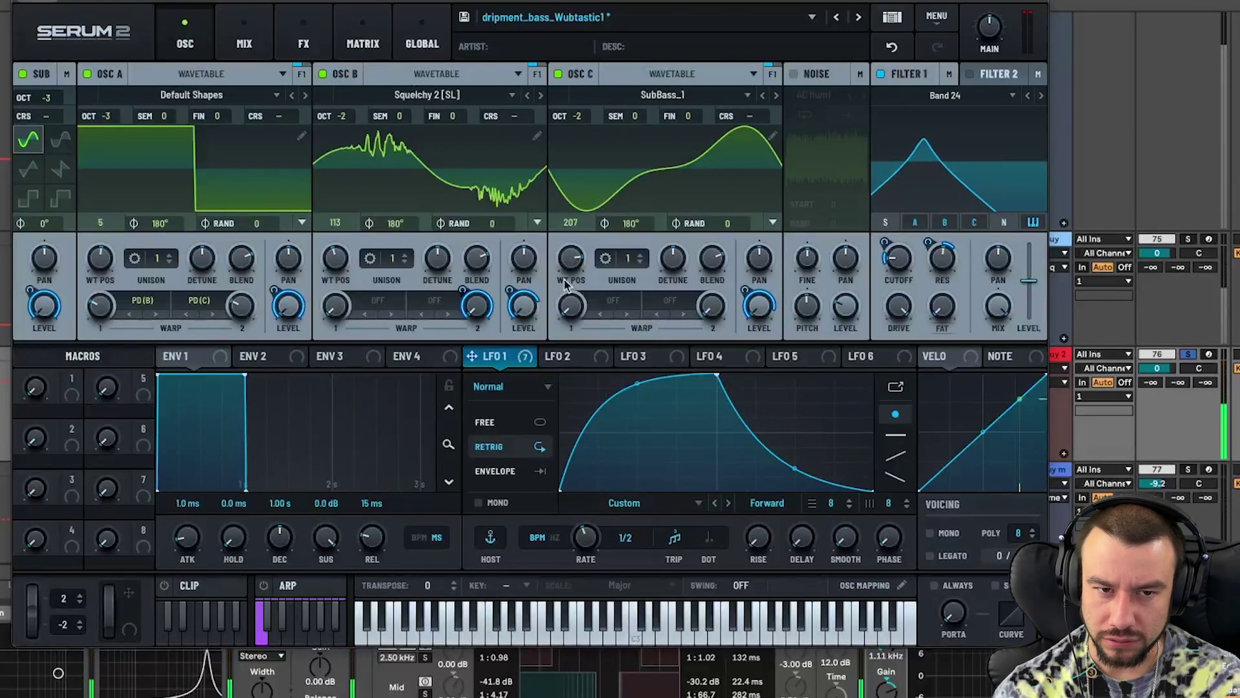
Step: Check the effects page briefly and save the patch as a new preset named dripment_bass_Wubtastic2
left_click(323, 44)
left_click(185, 43)
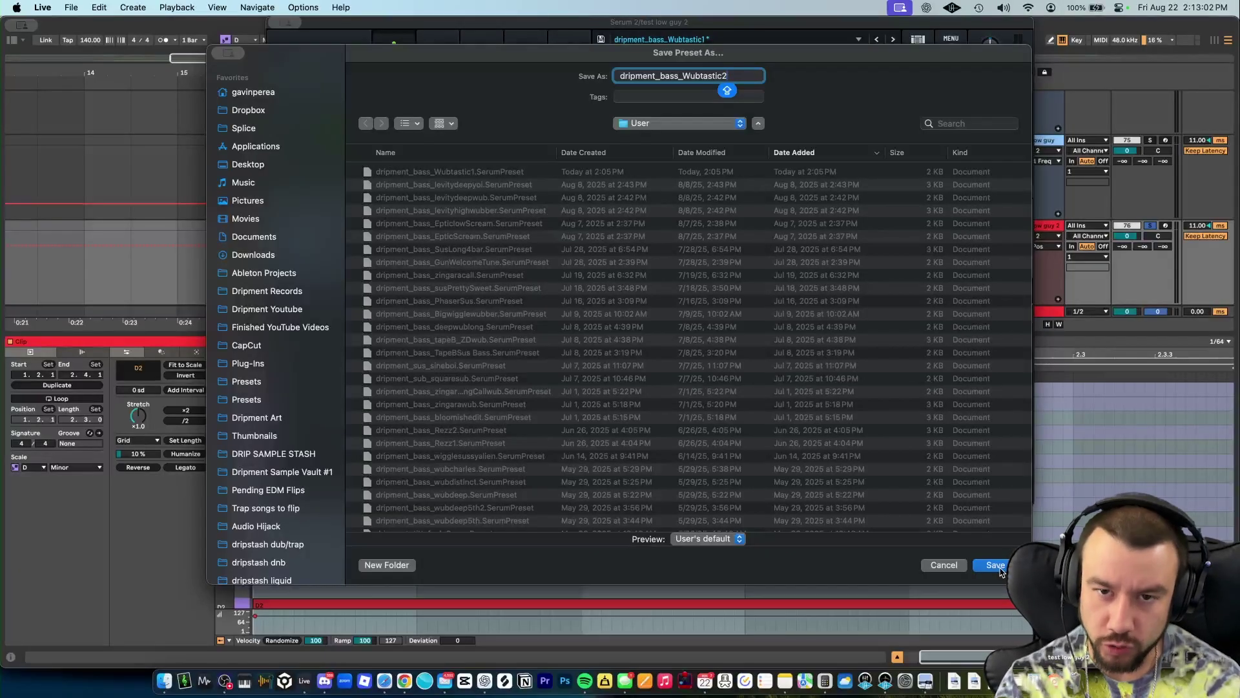
left_click(998, 567)
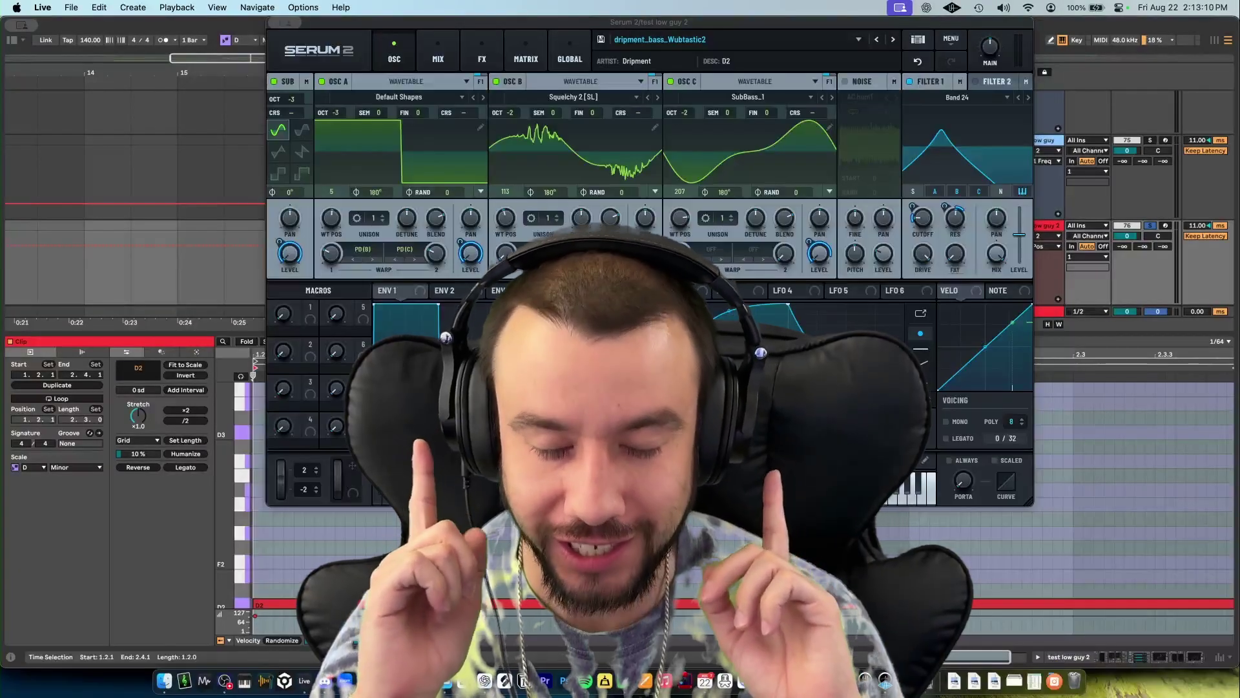